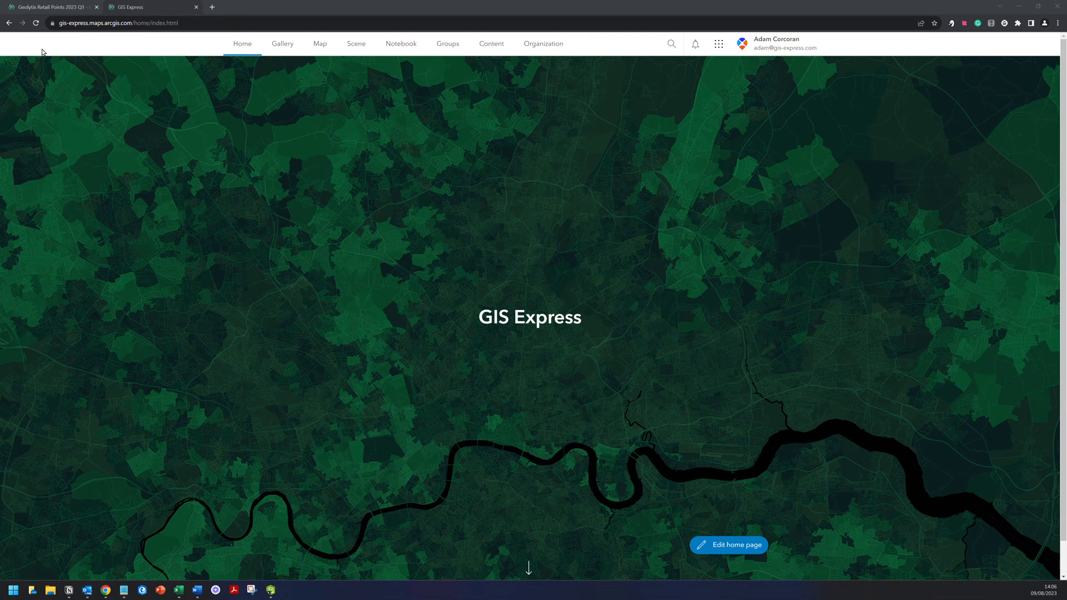
# - Look over the UK Postcode Area Boundaries item, then return to the Geolytix Retail Points 2023 Q1 item
pyautogui.click(23, 8)
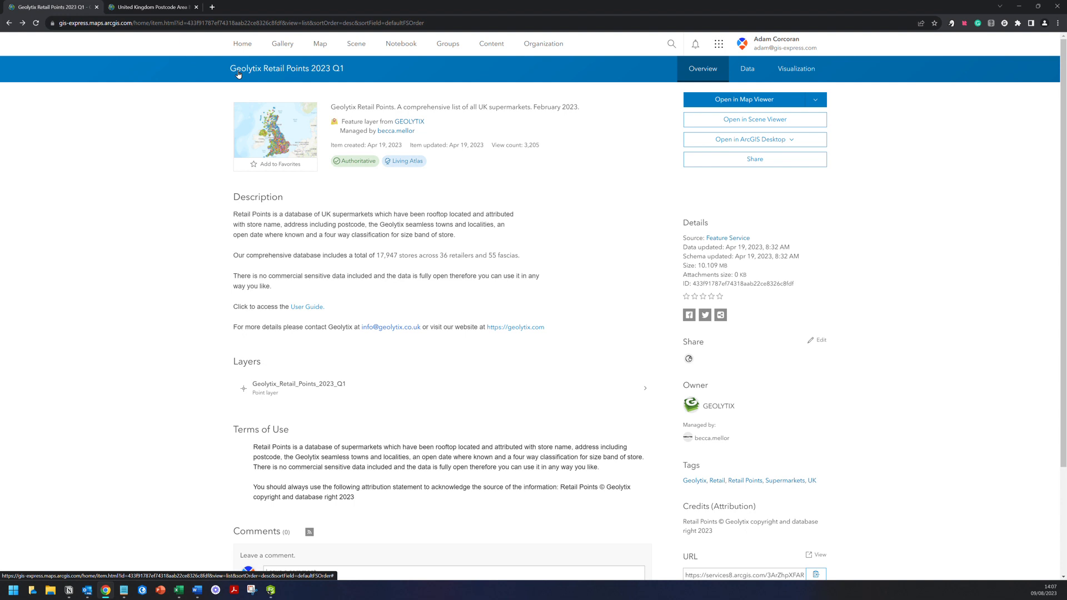
pyautogui.click(166, 9)
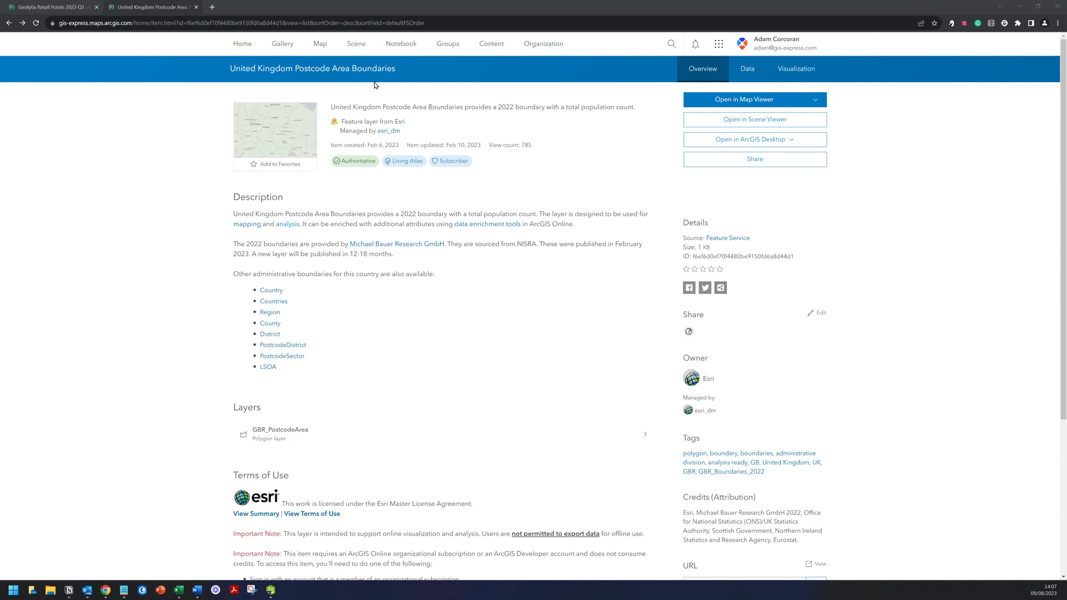
pyautogui.click(77, 5)
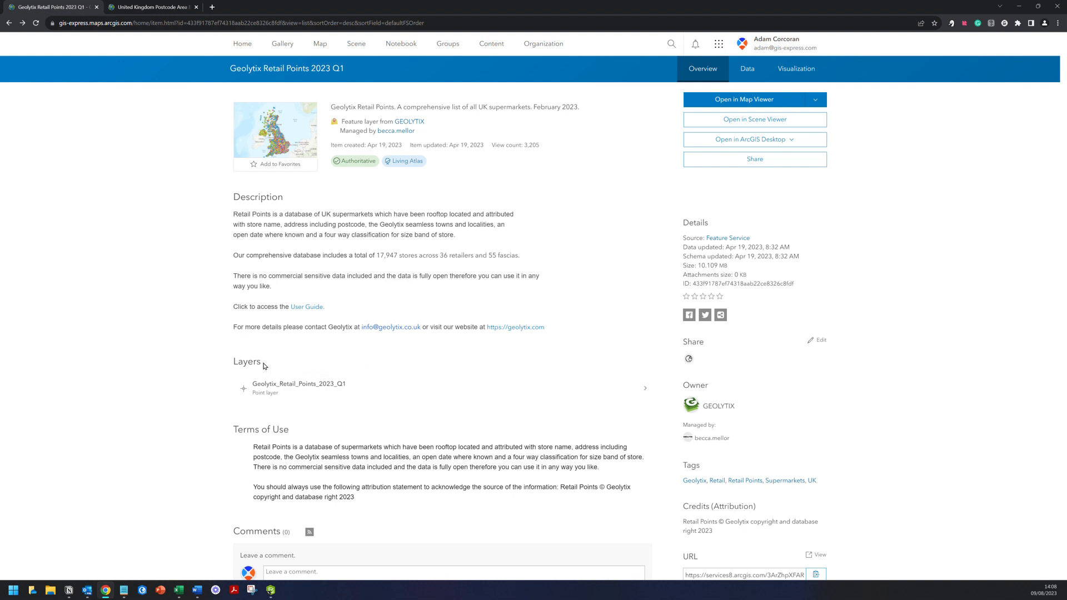
# - Copy the Geolytix_Retail_Points_2023_Q1 layer's service URL from its layer overview page
pyautogui.click(381, 22)
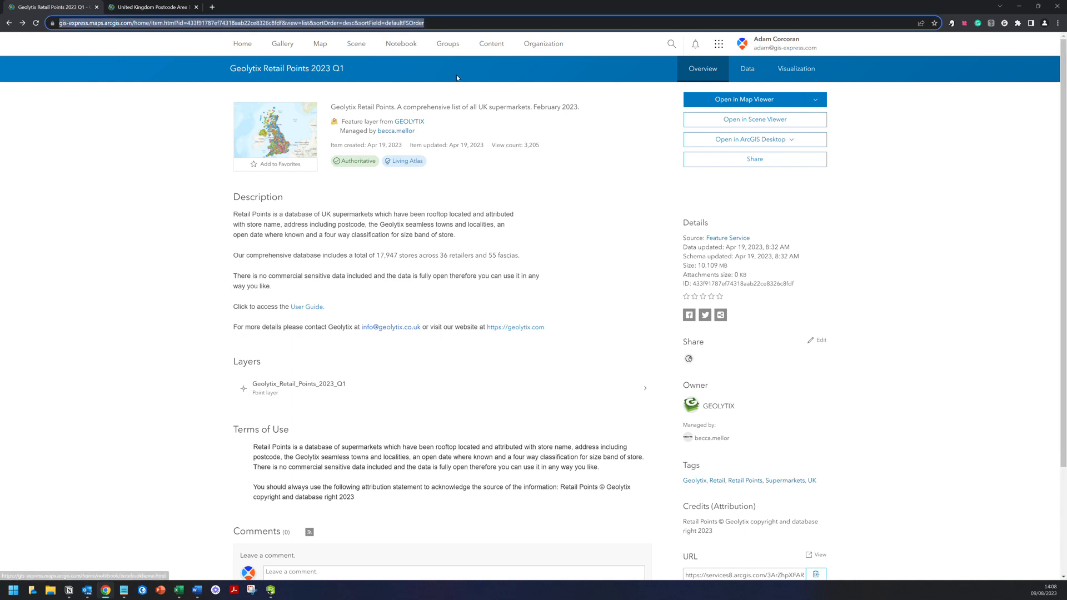
pyautogui.scroll(-3, 559, 208)
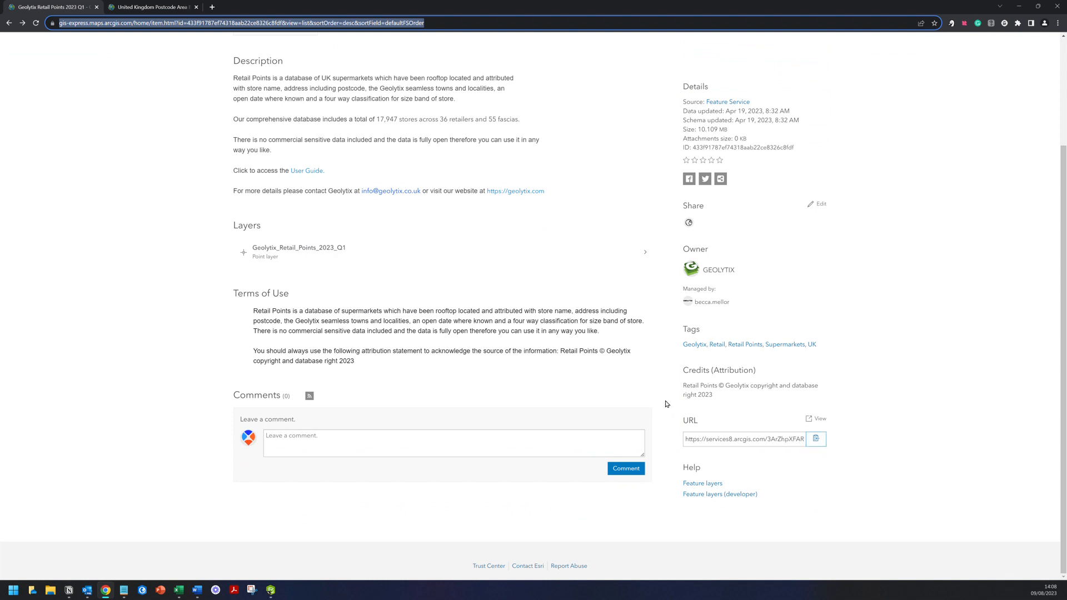
pyautogui.scroll(3, 665, 400)
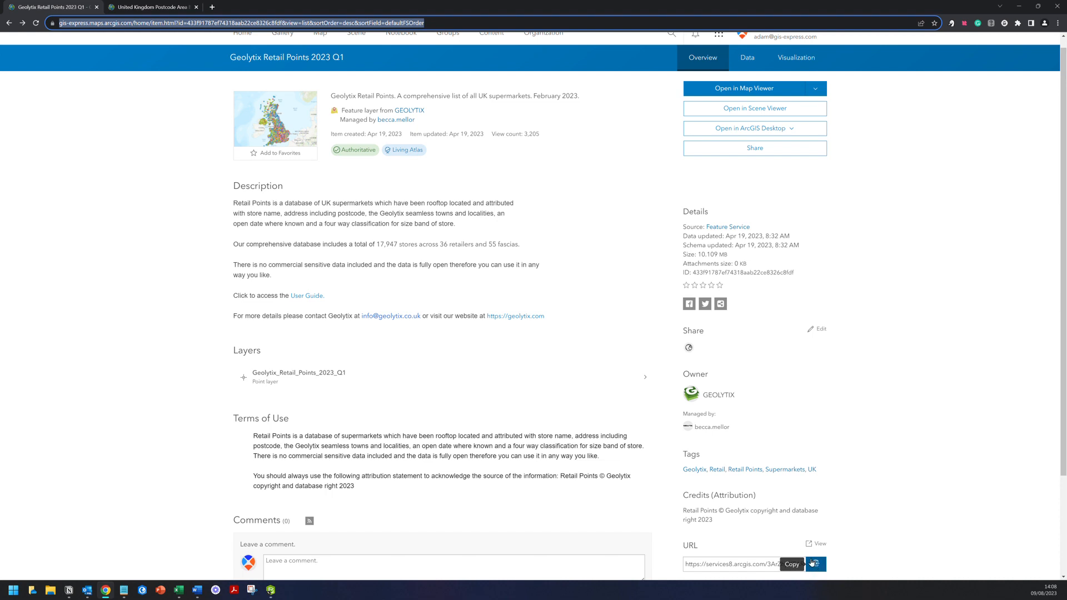
pyautogui.scroll(-2, 831, 554)
pyautogui.click(815, 480)
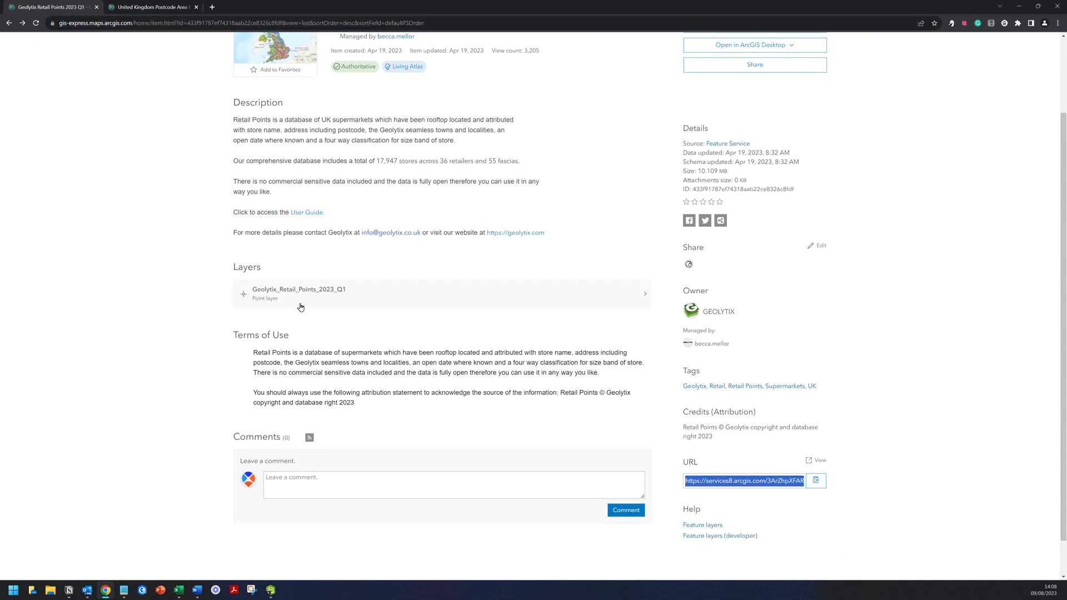
pyautogui.click(270, 293)
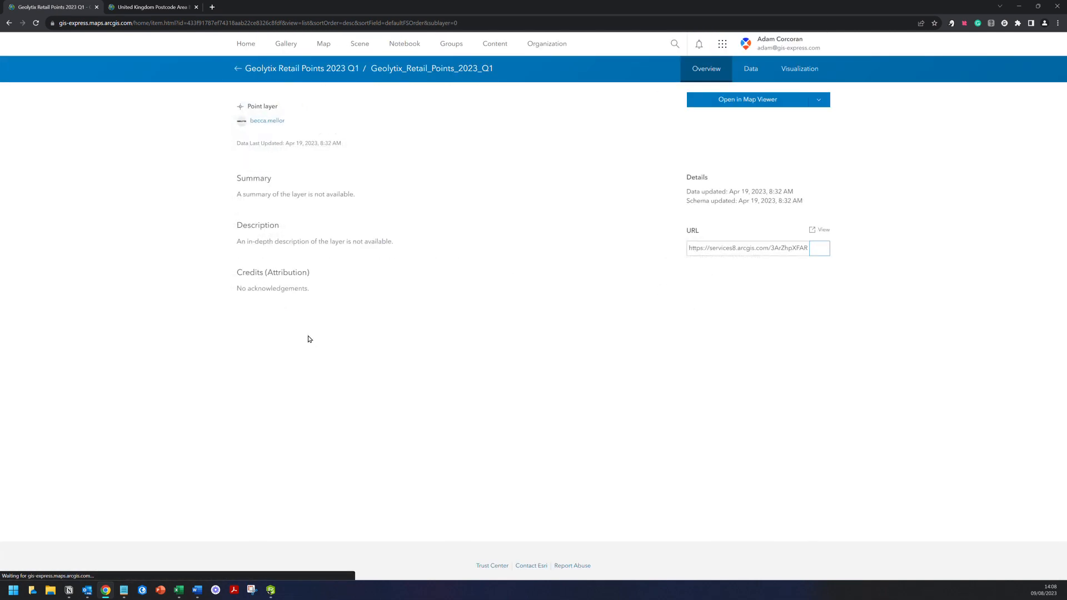
pyautogui.click(827, 251)
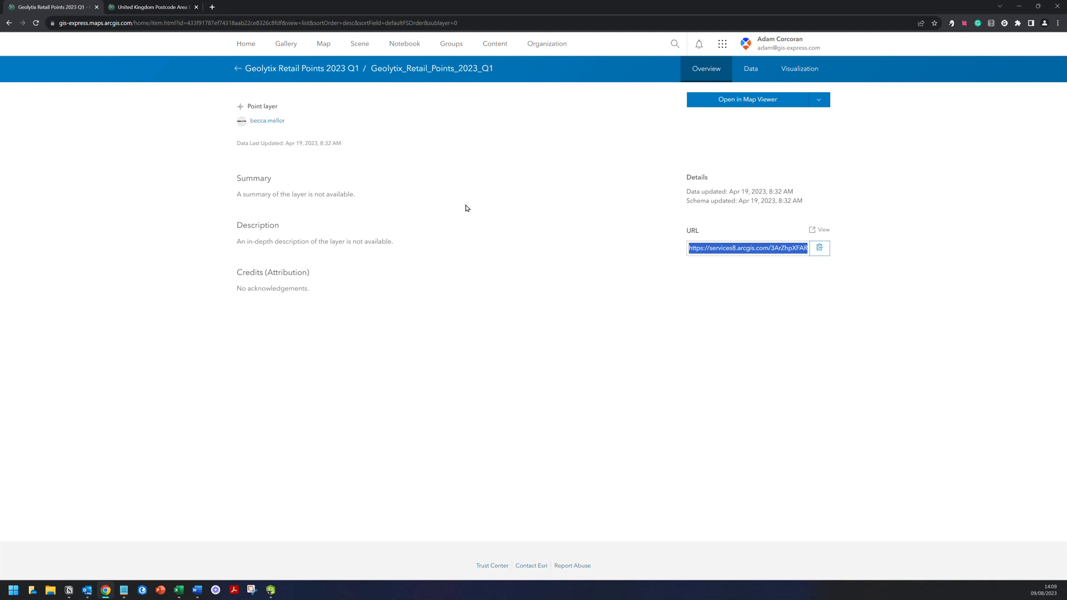
pyautogui.click(69, 590)
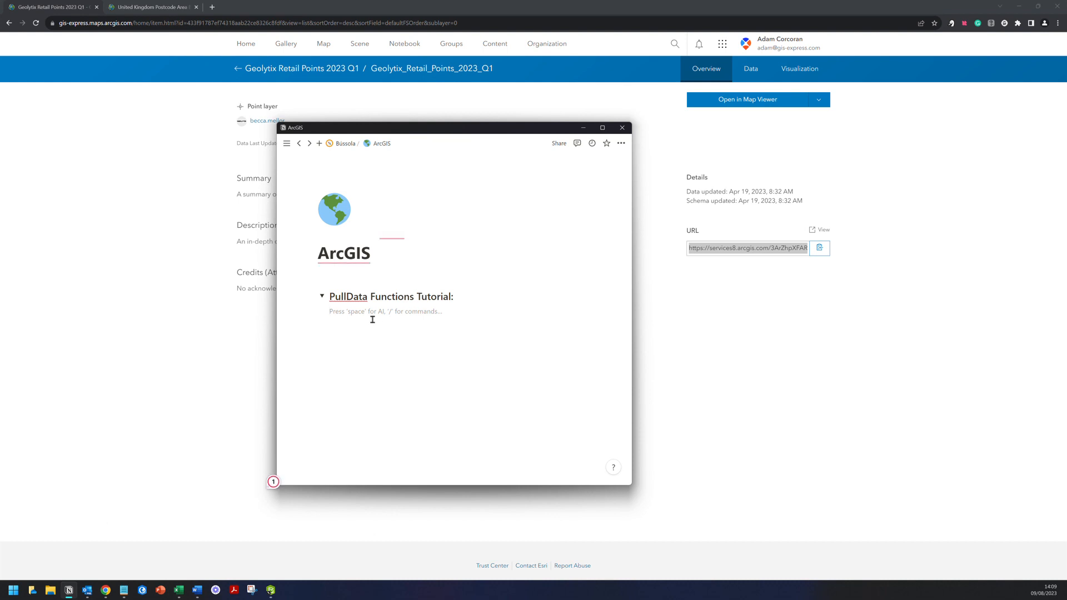
# - Add a 'Geolytix:' line with the layer's FeatureServer/0 URL as a plain link in the notes
pyautogui.write('Geolyti')
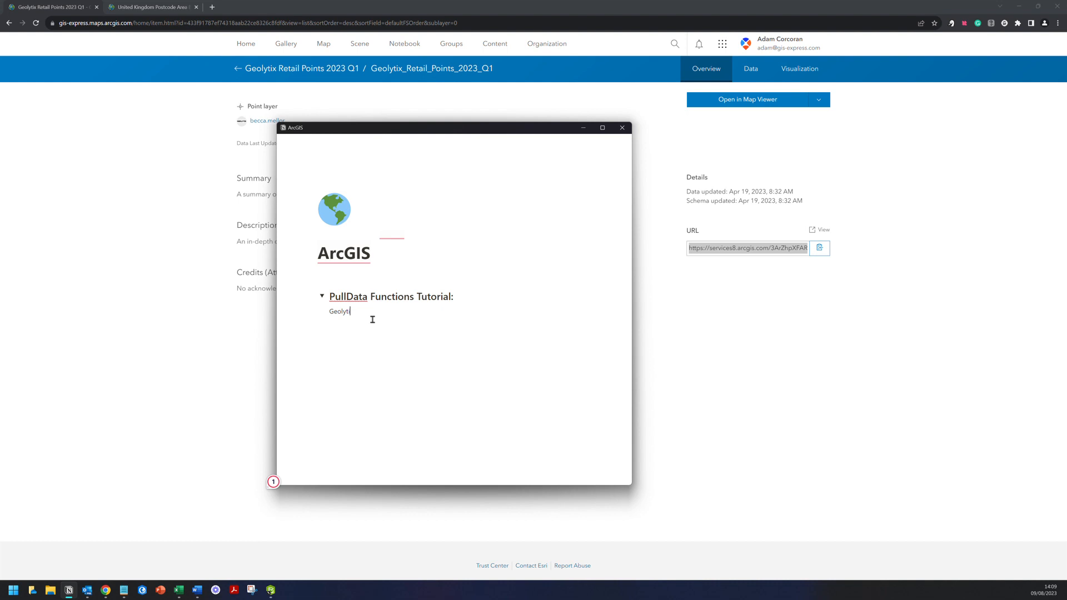
pyautogui.write('x:')
pyautogui.hotkey('ctrl', 'v')
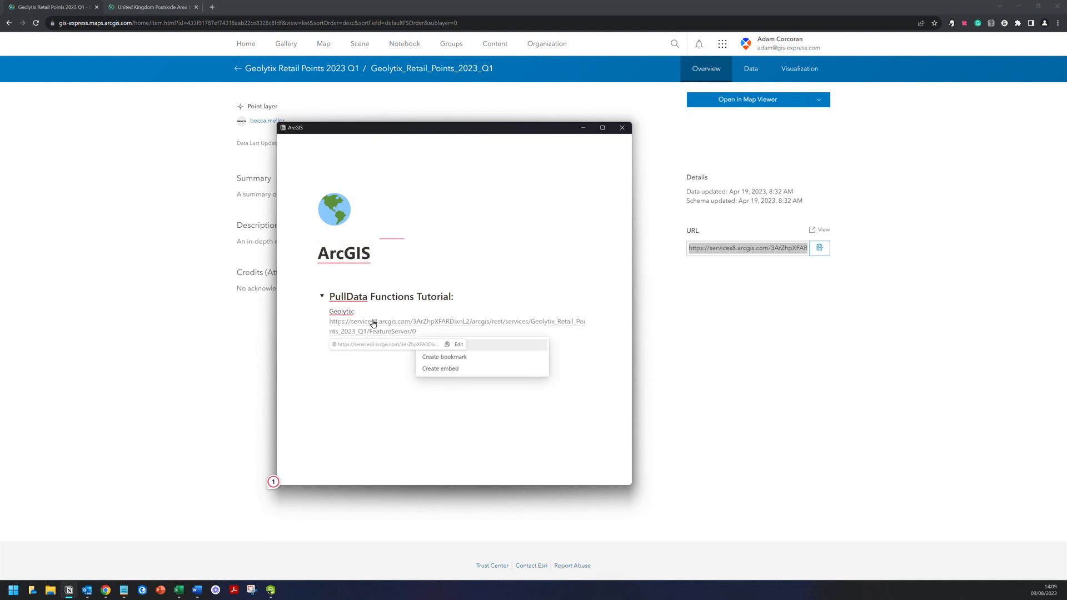
pyautogui.press('Return')
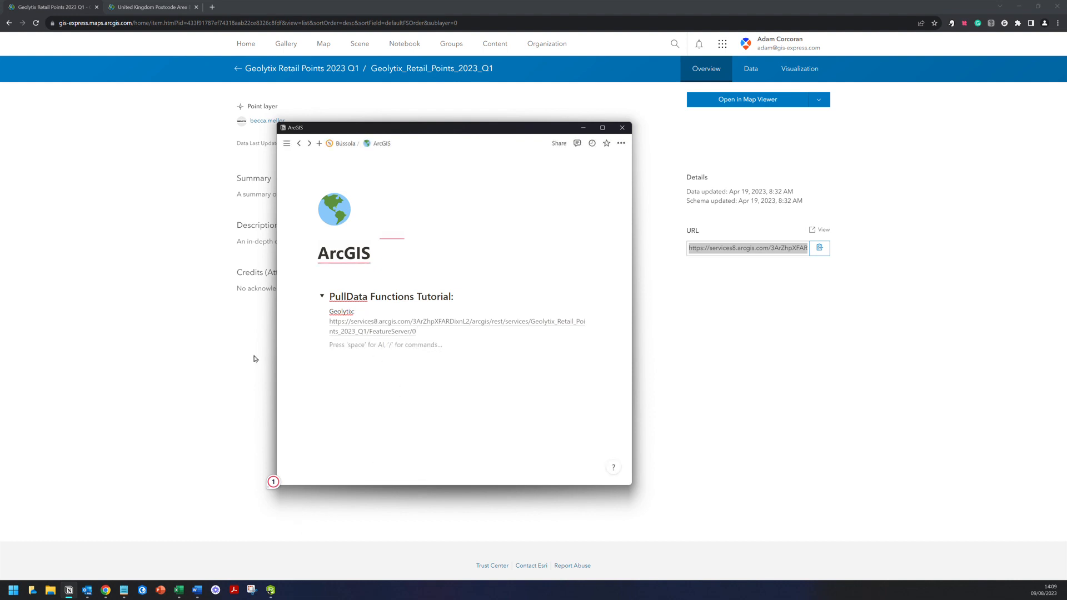
pyautogui.click(158, 241)
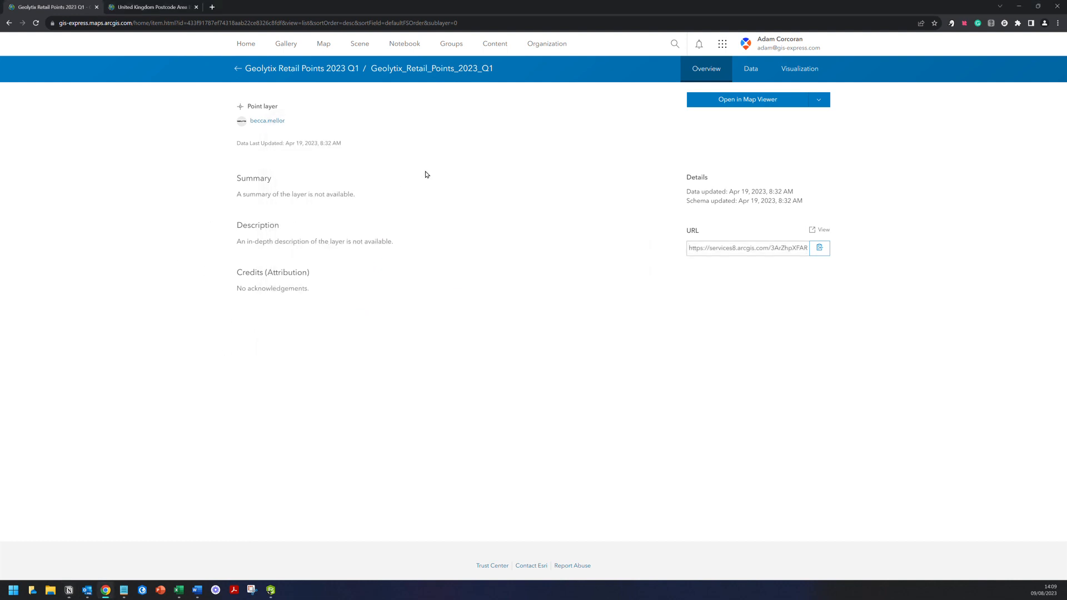
# - Browse the retail points attribute table columns, then display the layer's 18-field schema
pyautogui.click(746, 70)
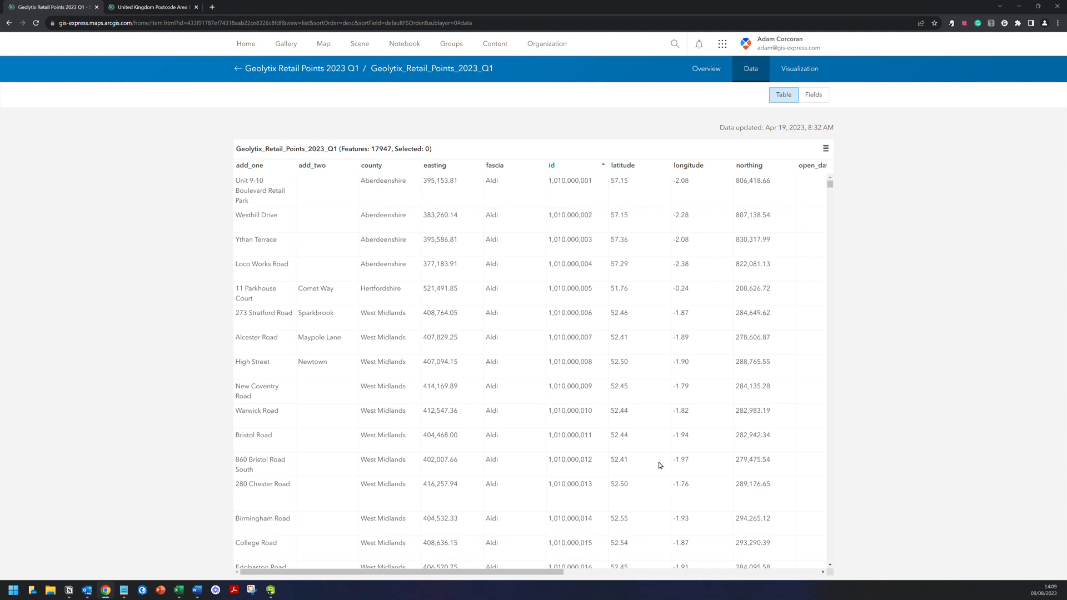
pyautogui.click(250, 96)
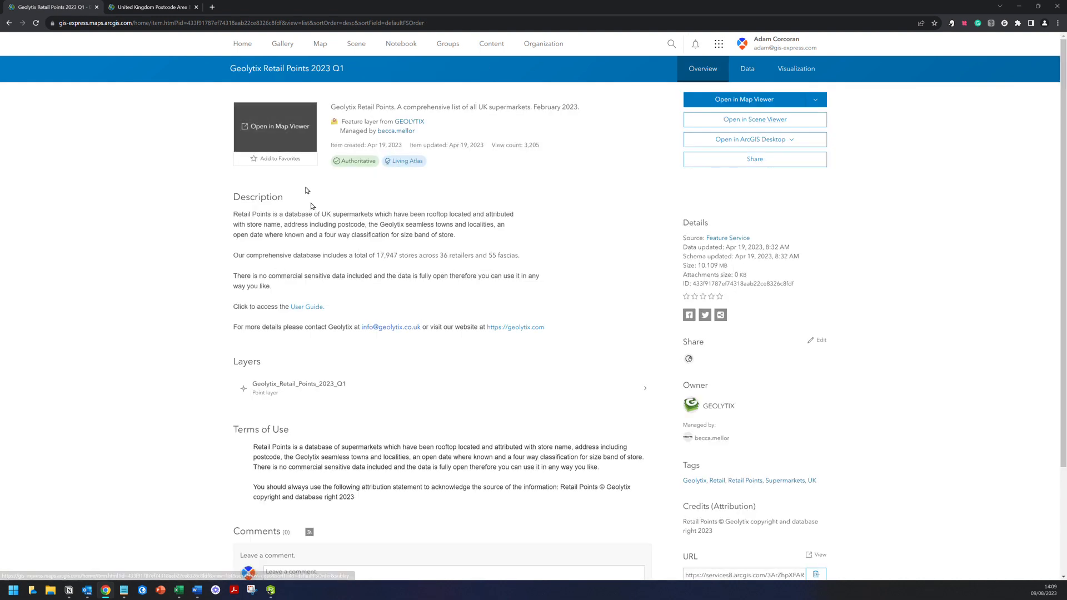
pyautogui.click(753, 76)
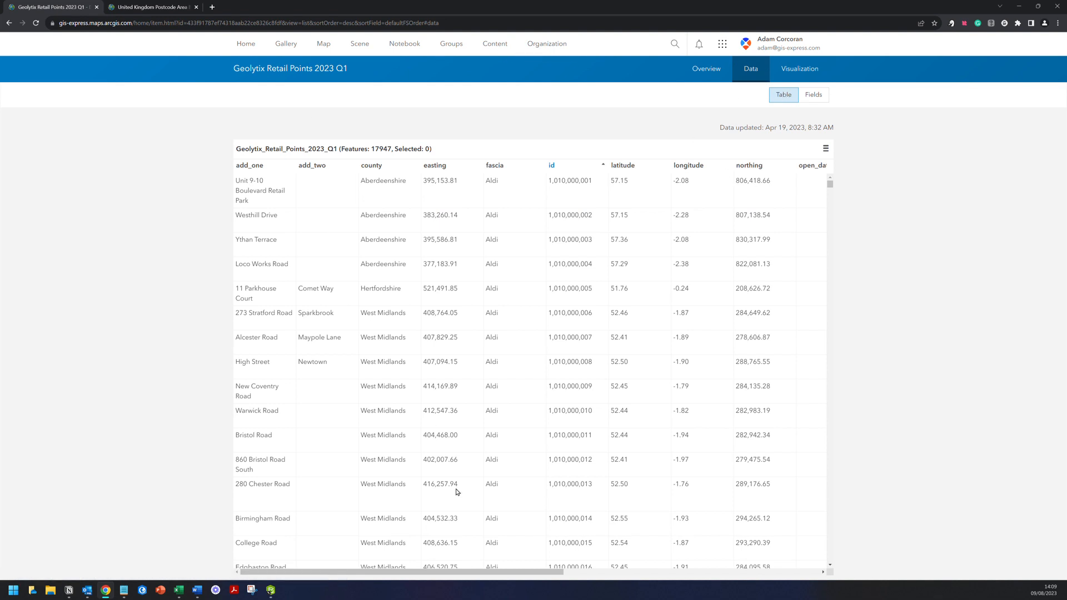
pyautogui.click(448, 567)
pyautogui.moveTo(538, 572); pyautogui.dragTo(818, 566)
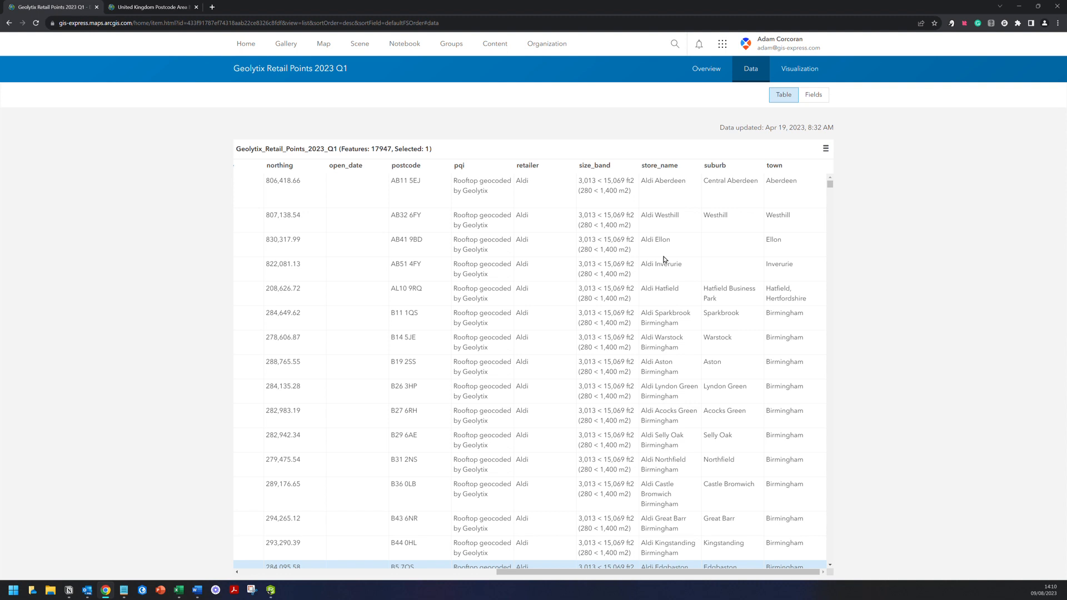
pyautogui.moveTo(705, 569); pyautogui.dragTo(503, 567)
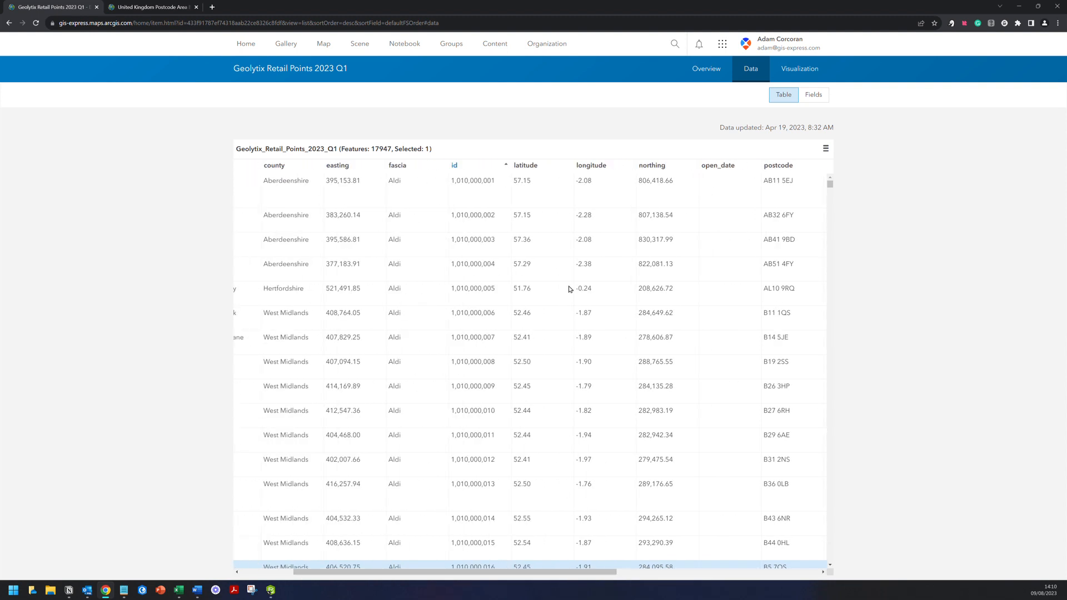
pyautogui.click(547, 167)
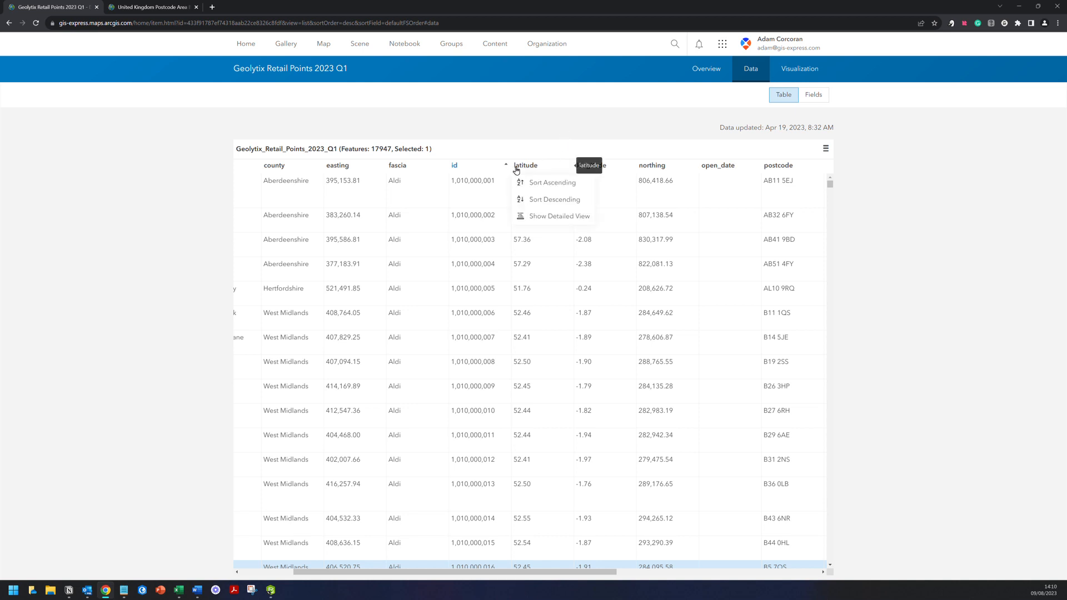
pyautogui.click(803, 105)
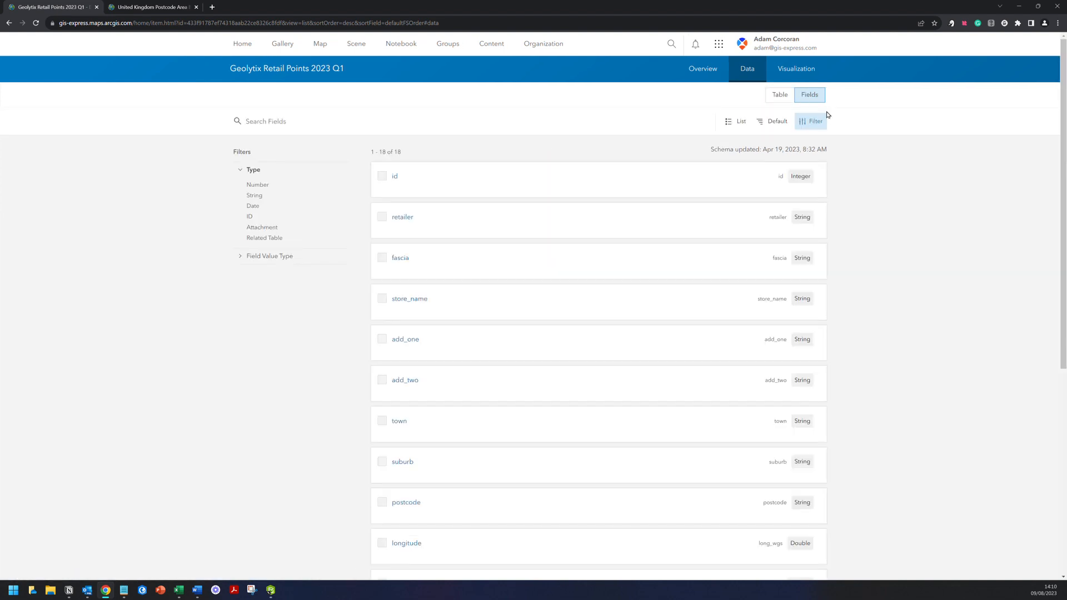
# - Copy the long_wgs and lat_wgs field names into the Notion notes, one per line
pyautogui.scroll(-5, 864, 189)
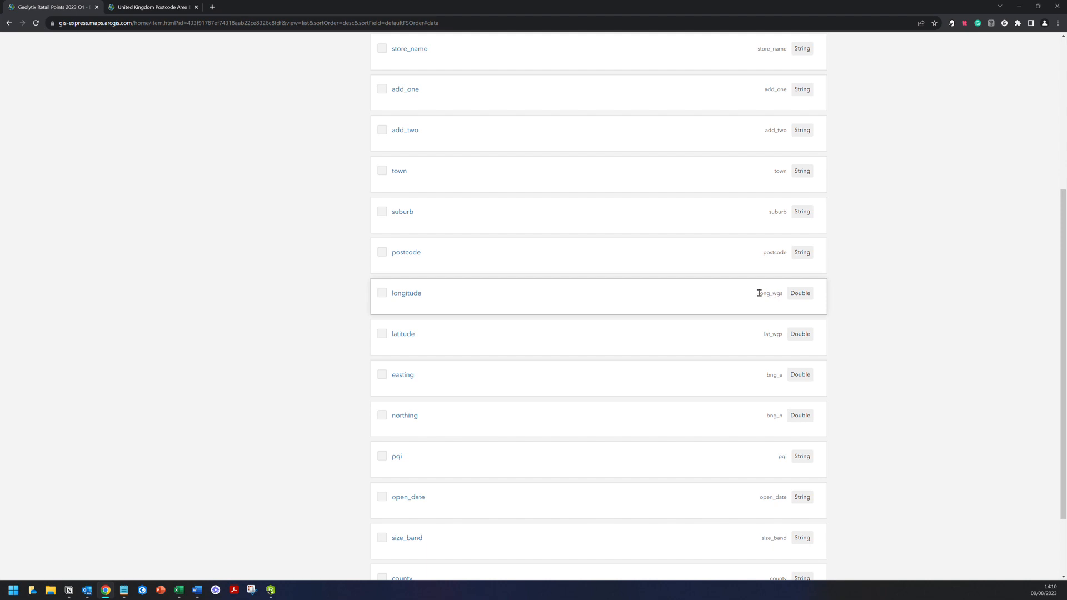
pyautogui.moveTo(759, 293); pyautogui.dragTo(785, 295)
pyautogui.hotkey('ctrl', 'c')
pyautogui.click(782, 294)
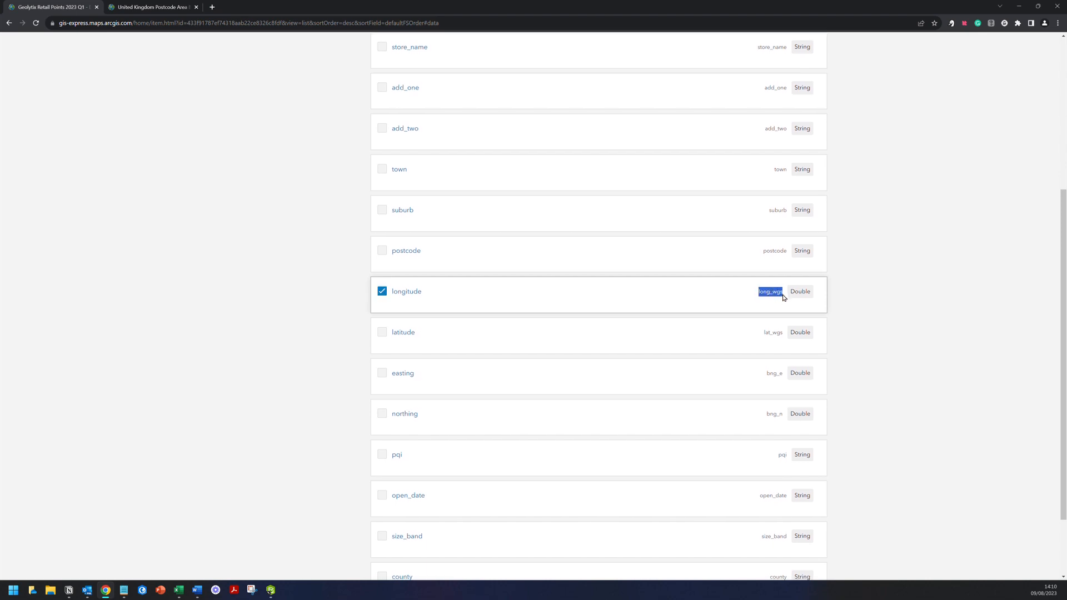
pyautogui.click(73, 591)
pyautogui.hotkey('ctrl', 'v')
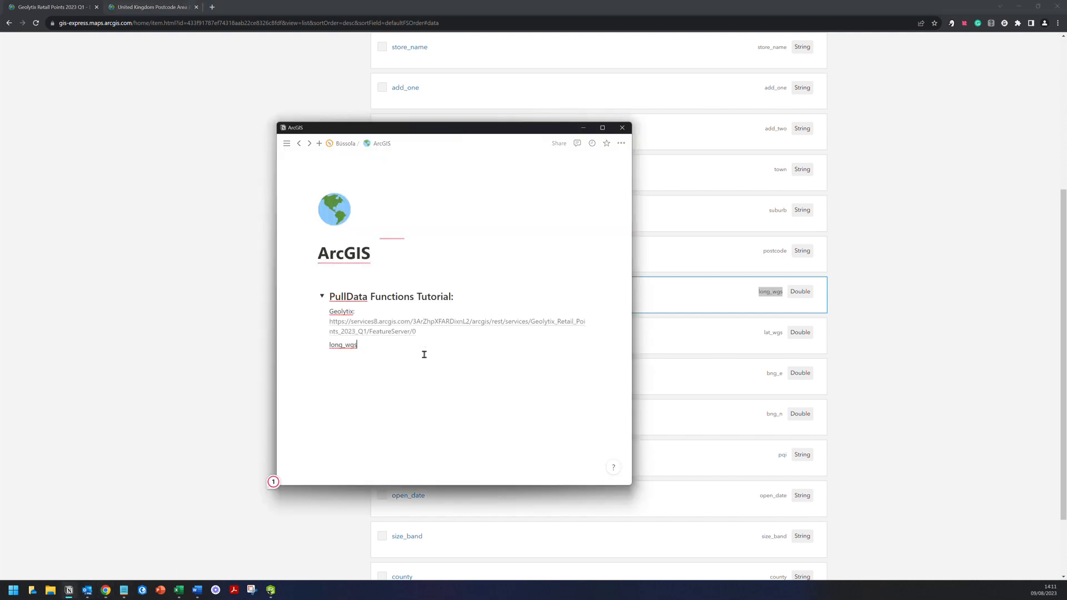
pyautogui.press('Return')
pyautogui.click(751, 335)
pyautogui.moveTo(764, 334); pyautogui.dragTo(785, 335)
pyautogui.hotkey('ctrl', 'c')
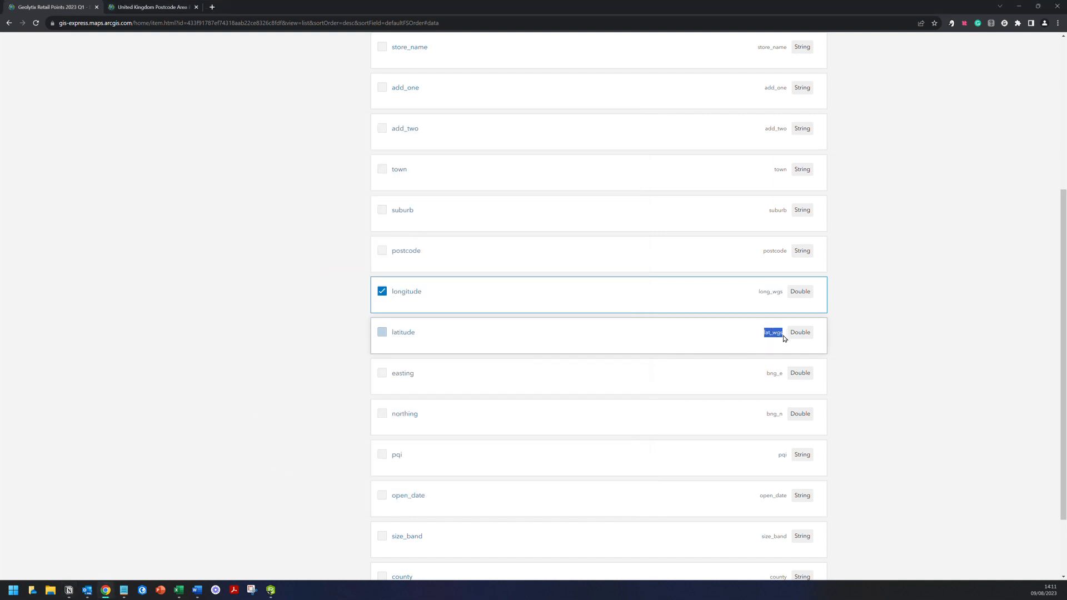
pyautogui.click(122, 590)
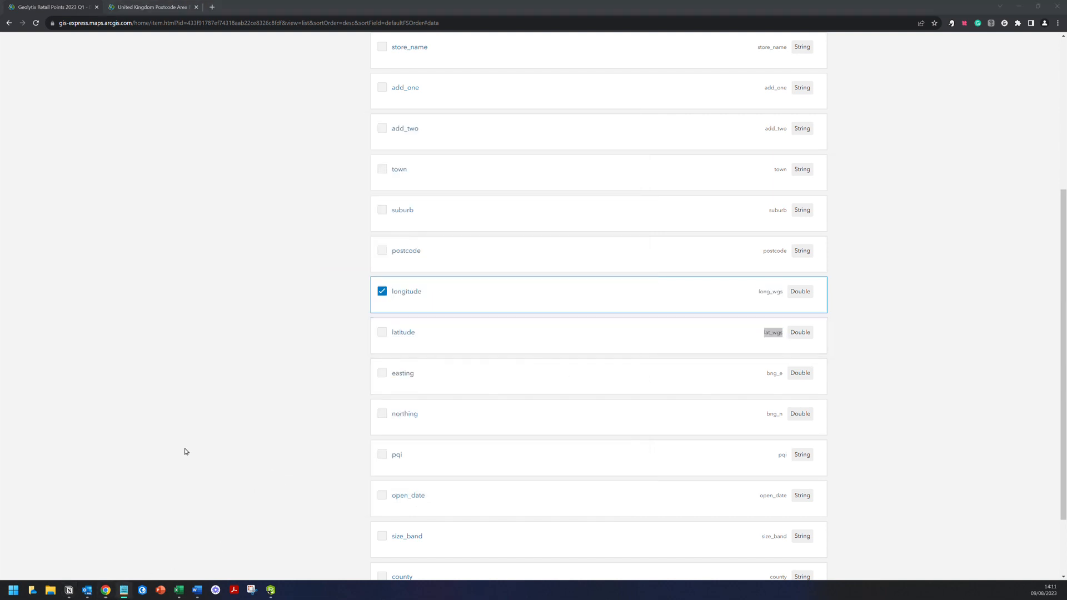
pyautogui.click(69, 590)
pyautogui.hotkey('ctrl', 'v')
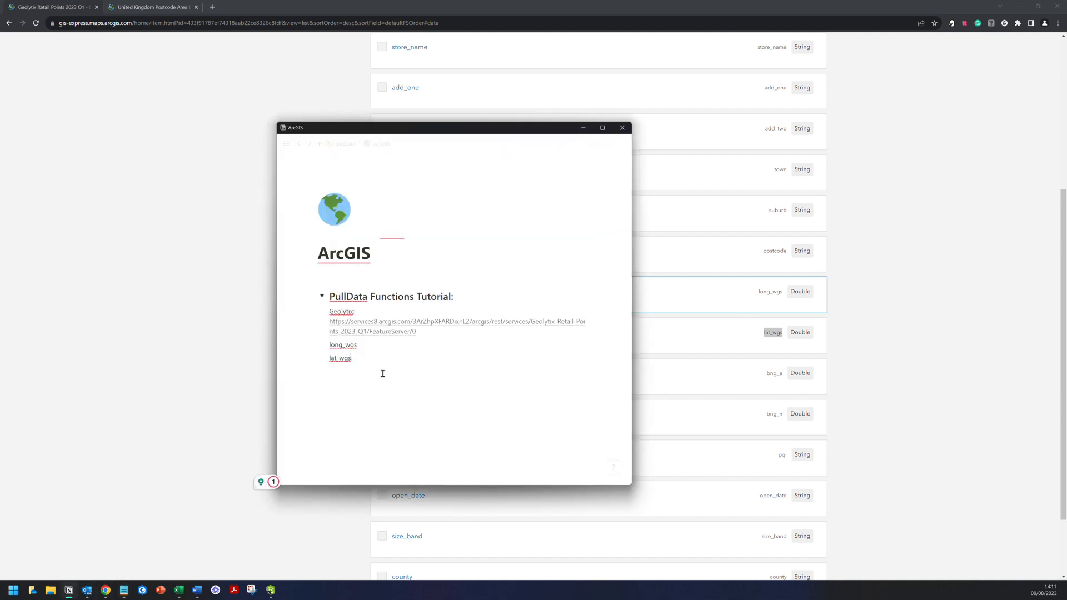
pyautogui.press('Return')
# - Add the add_one and retailer field names to the notes on their own lines
pyautogui.click(924, 357)
pyautogui.scroll(-1, 731, 395)
pyautogui.scroll(5, 731, 397)
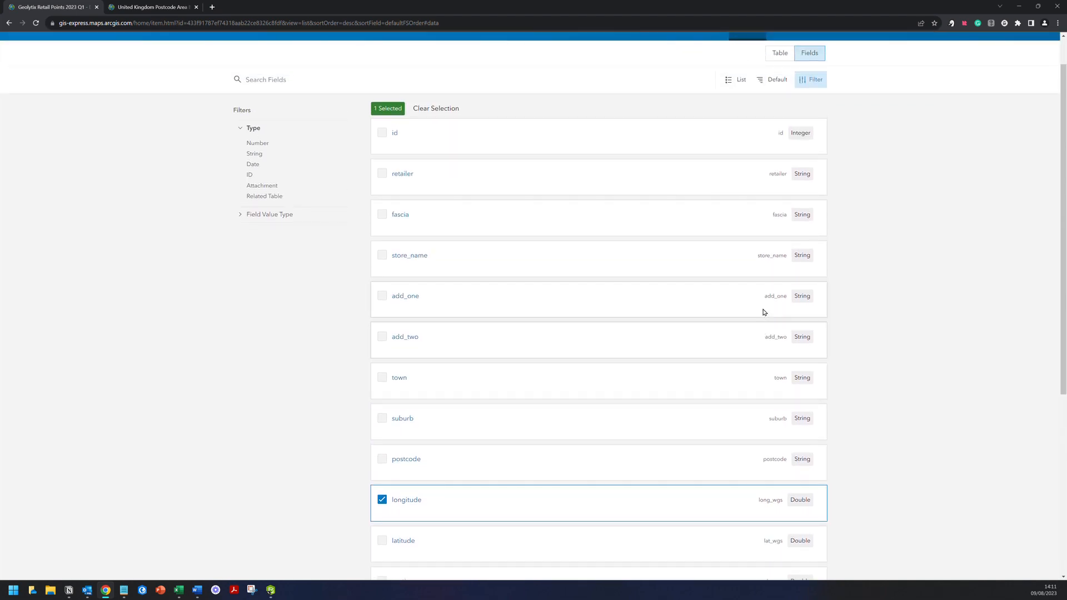
pyautogui.moveTo(764, 295); pyautogui.dragTo(790, 302)
pyautogui.hotkey('ctrl', 'c')
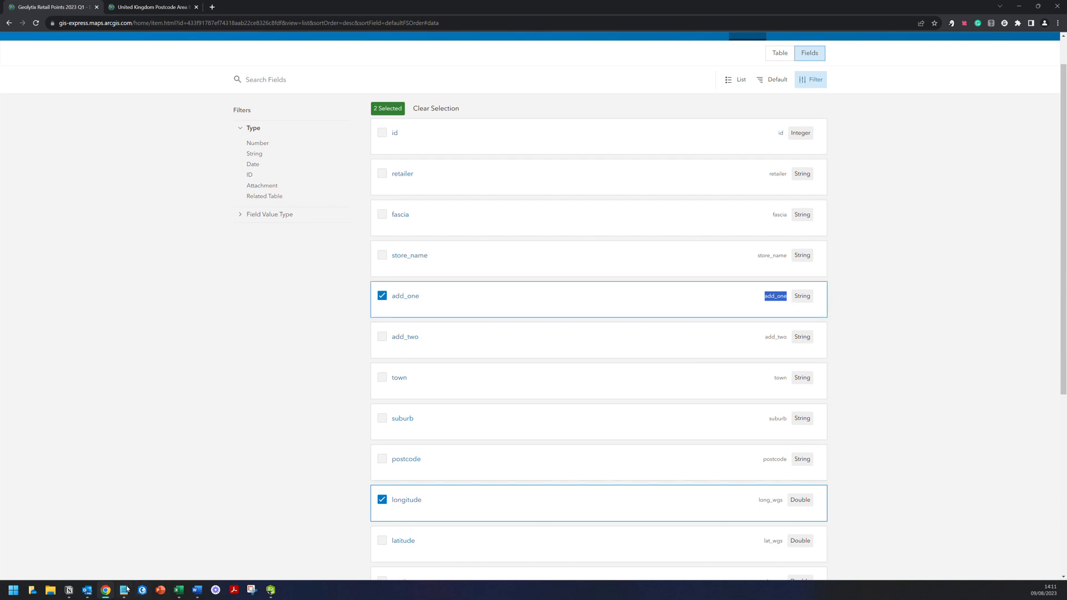
pyautogui.click(69, 591)
pyautogui.hotkey('ctrl', 'v')
pyautogui.press('Return')
pyautogui.click(926, 336)
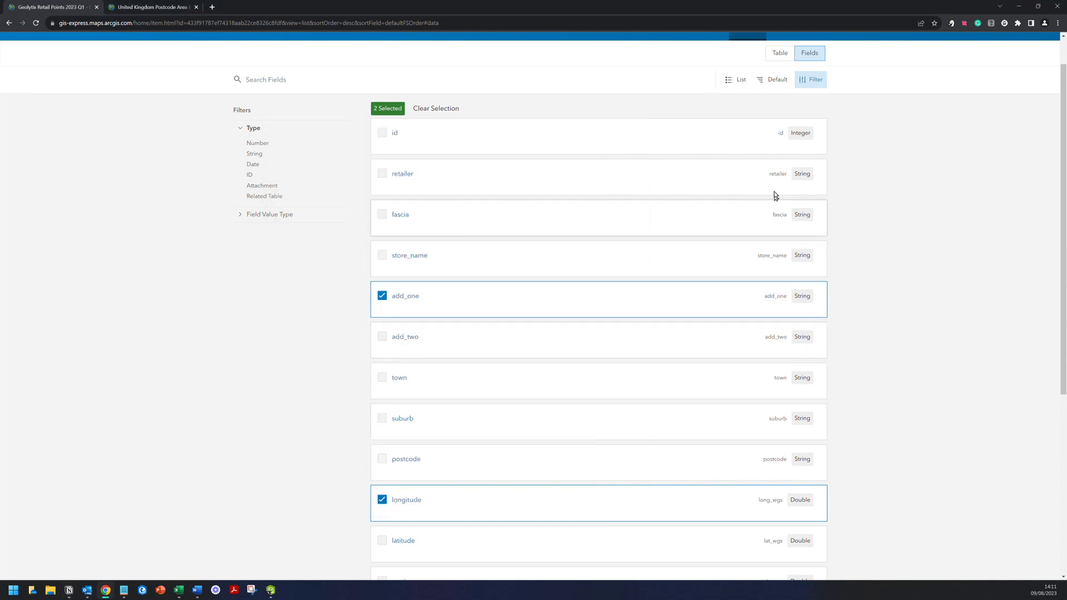
pyautogui.moveTo(770, 173); pyautogui.dragTo(790, 173)
pyautogui.hotkey('ctrl', 'c')
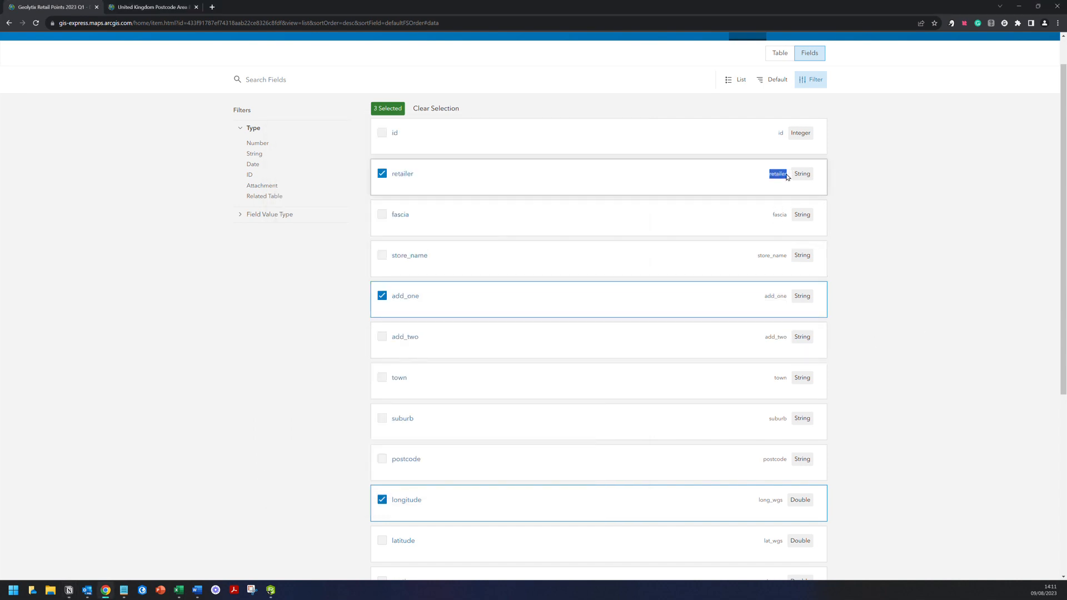
pyautogui.click(69, 590)
pyautogui.click(355, 400)
pyautogui.hotkey('ctrl', 'v')
pyautogui.press('Return')
# - Add the store_name field name below retailer, followed by an empty line
pyautogui.click(839, 319)
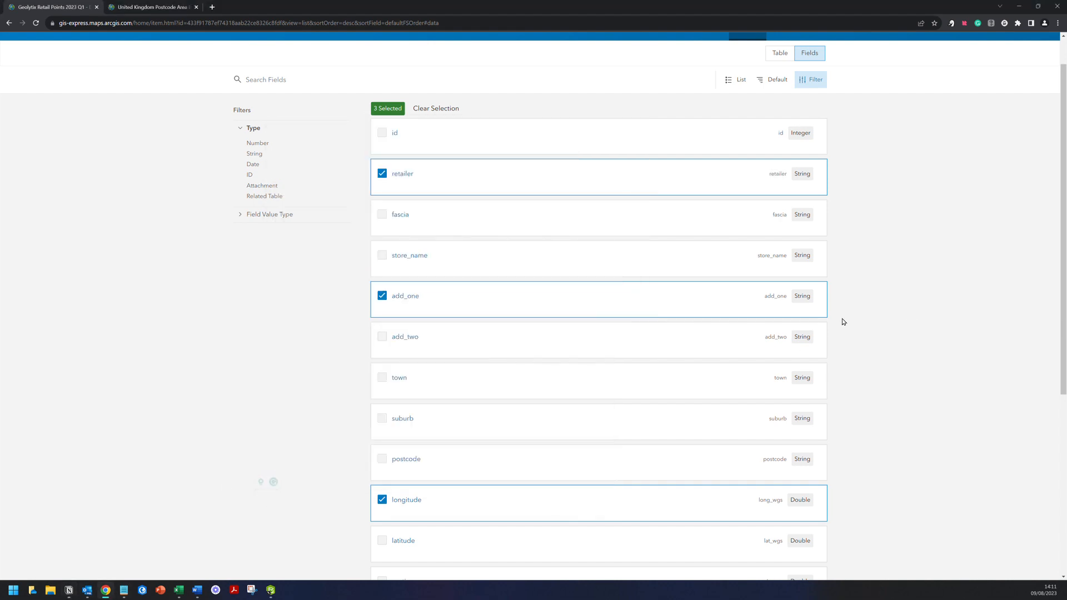
pyautogui.moveTo(758, 254); pyautogui.dragTo(789, 255)
pyautogui.hotkey('ctrl', 'c')
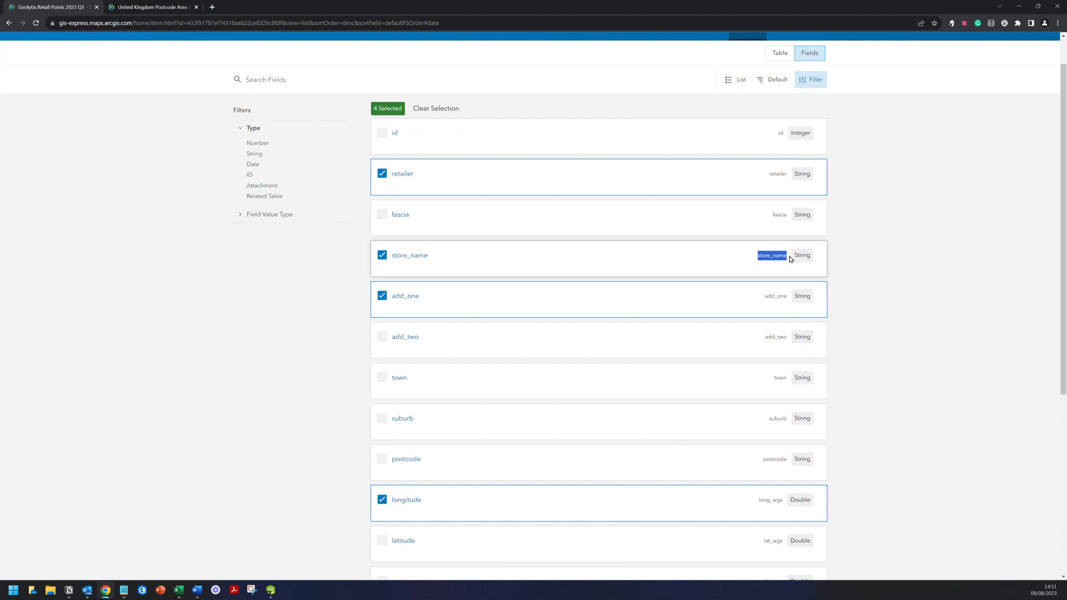
pyautogui.click(69, 590)
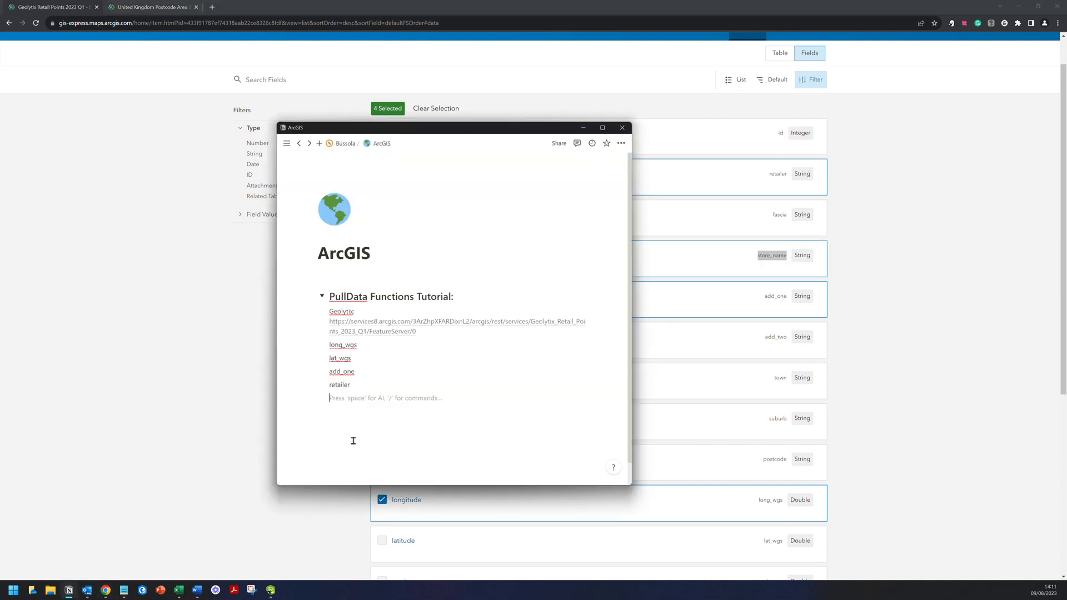
pyautogui.click(353, 398)
pyautogui.hotkey('ctrl', 'v')
pyautogui.press('Return')
pyautogui.moveTo(395, 324)
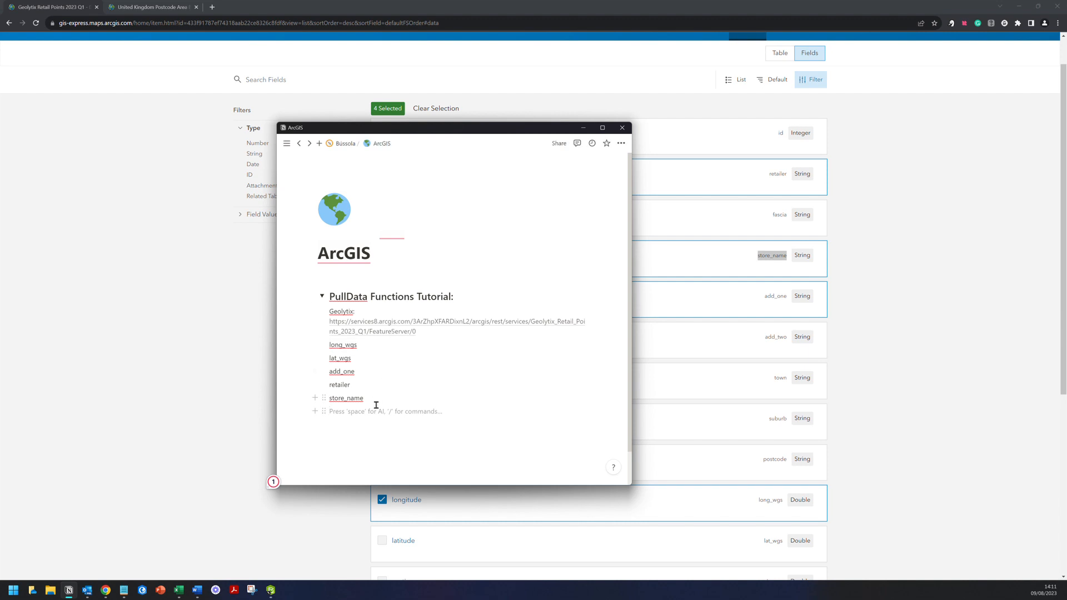
pyautogui.press('Return')
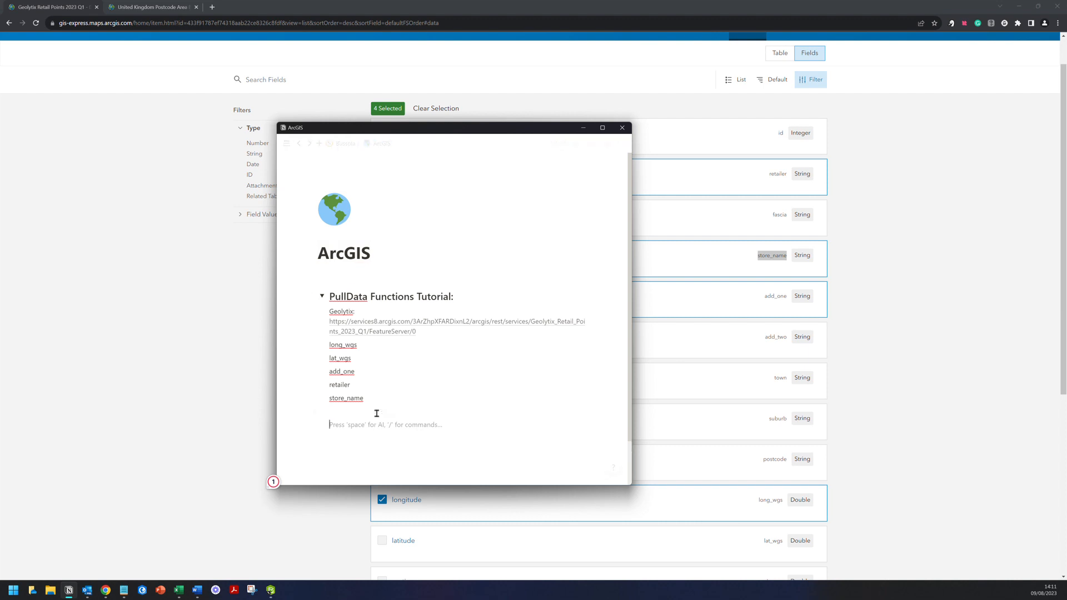
pyautogui.click(127, 5)
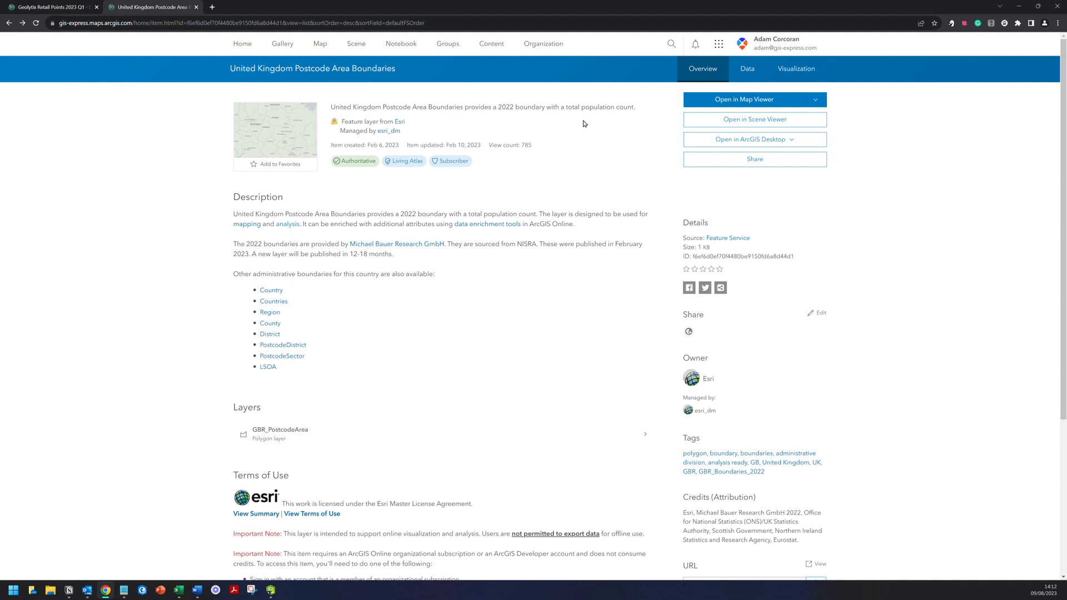
# - Choose GBR_PostcodeArea from the postcode boundaries item's Layers list
pyautogui.scroll(-3, 553, 365)
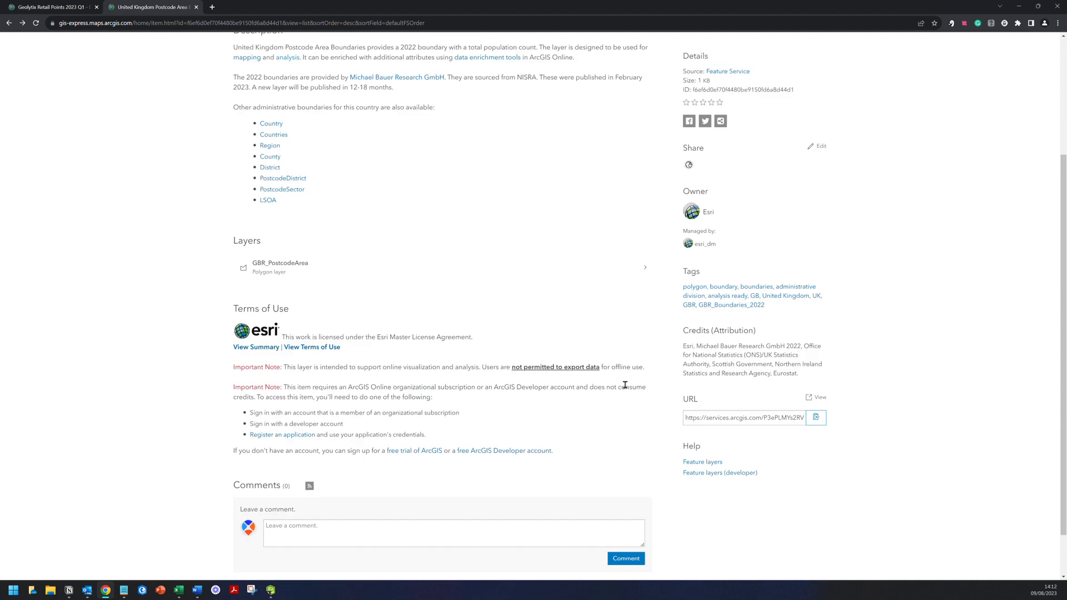
pyautogui.scroll(2, 645, 423)
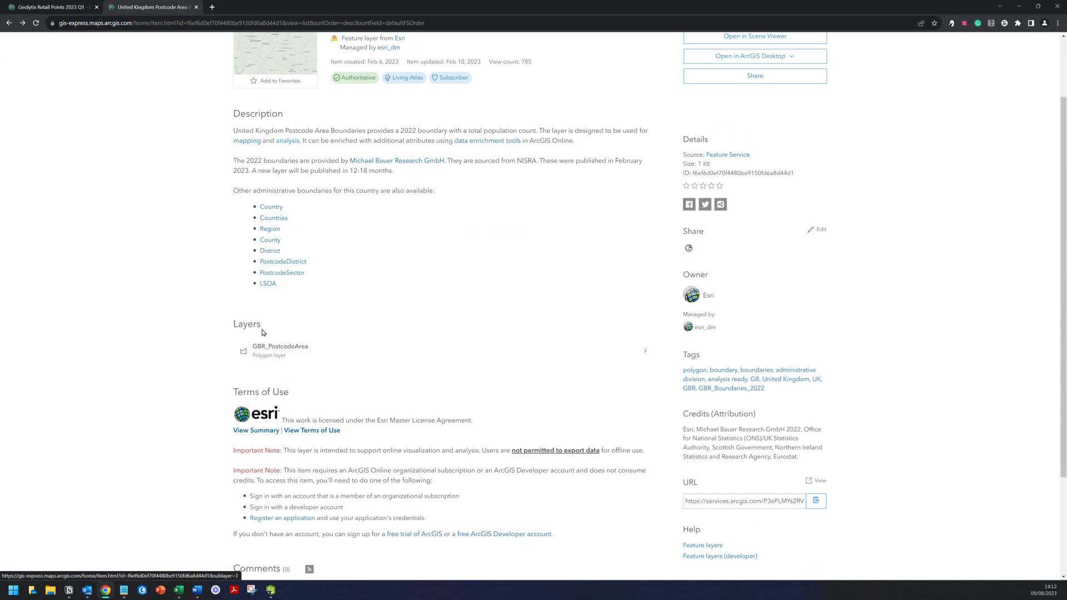
pyautogui.click(280, 349)
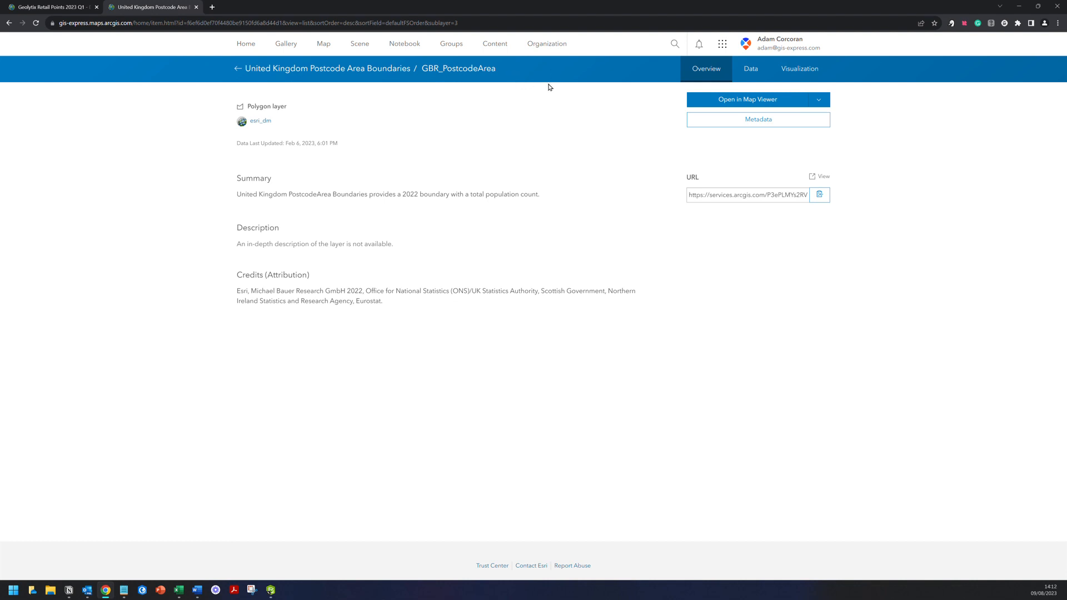
# - Add a 'Postcode:' label with the GBR_Boundaries_2022 FeatureServer/3 URL beneath it in the notes
pyautogui.click(821, 196)
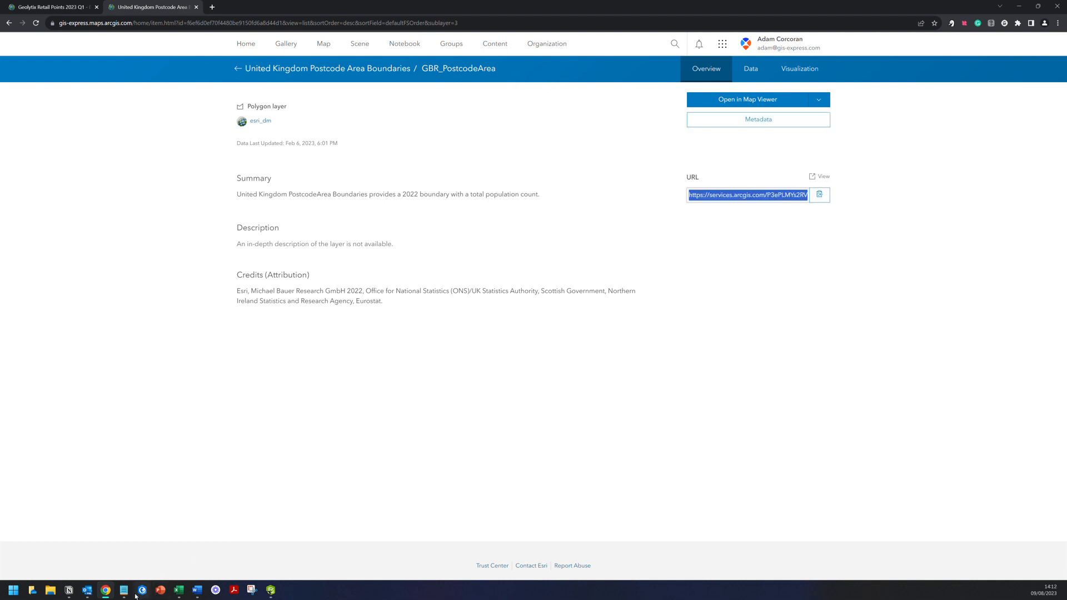
pyautogui.click(70, 591)
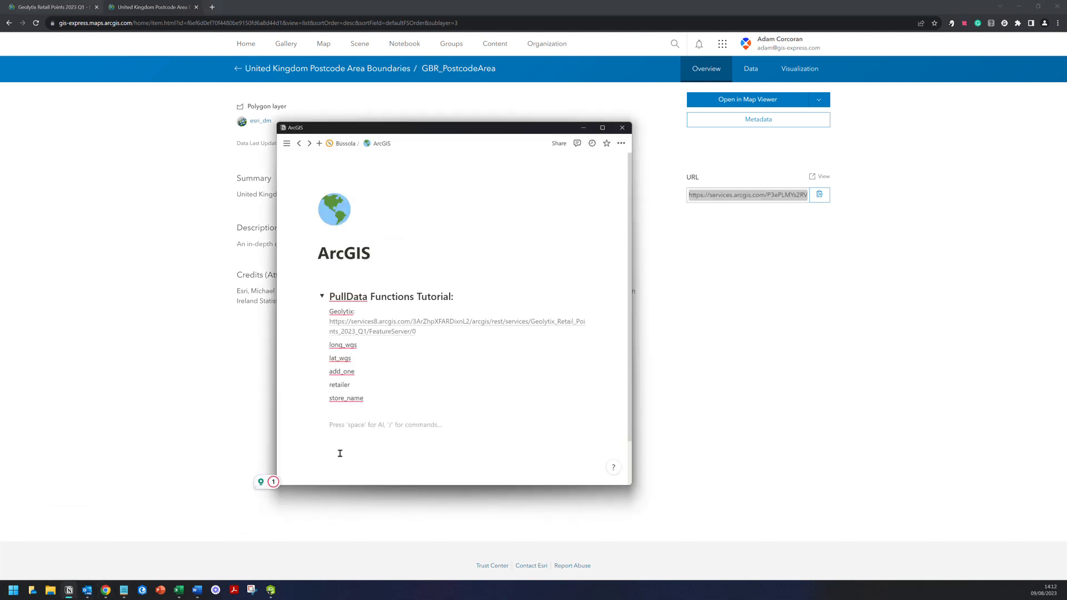
pyautogui.write('Postcode:')
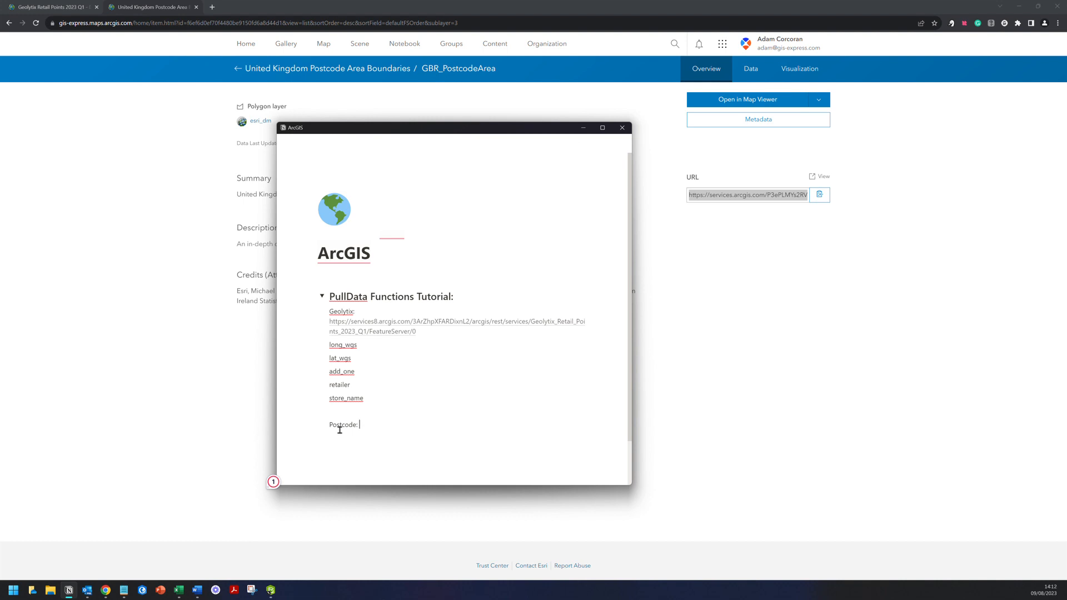
pyautogui.hotkey('shift', 'Return')
pyautogui.hotkey('ctrl', 'v')
pyautogui.click(416, 472)
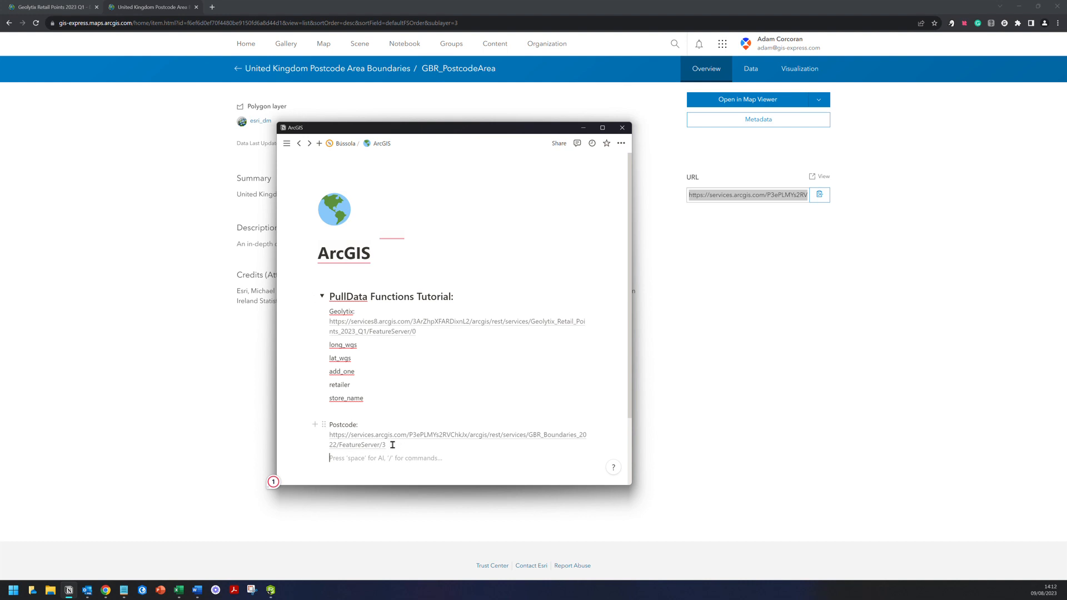
pyautogui.moveTo(343, 436)
pyautogui.moveTo(487, 440)
# - Paste the postcode item's overview service URL under the Postcode entry as a plain link
pyautogui.click(229, 414)
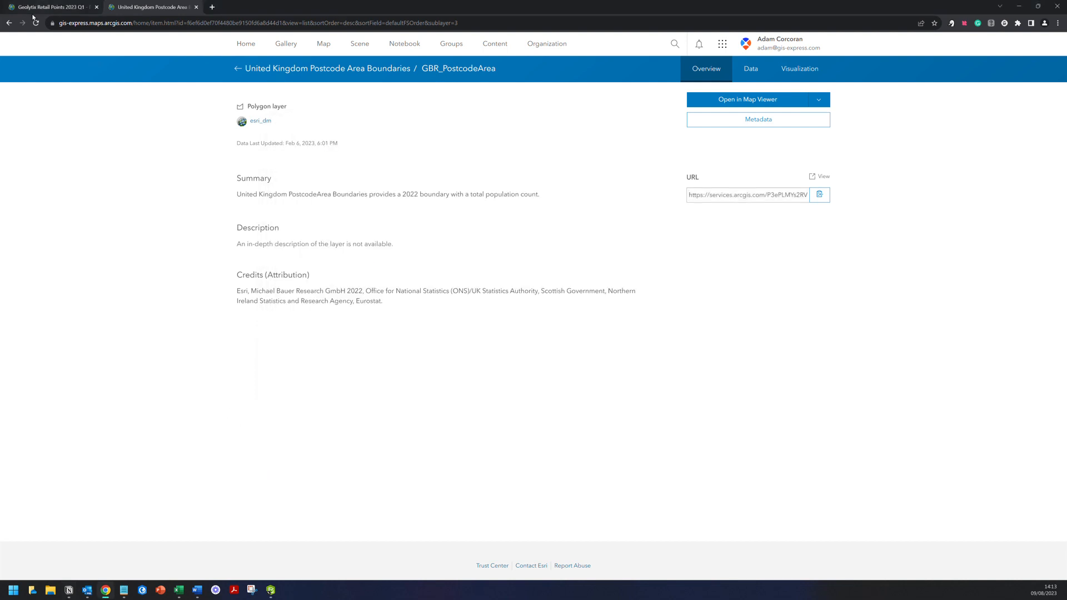
pyautogui.click(9, 23)
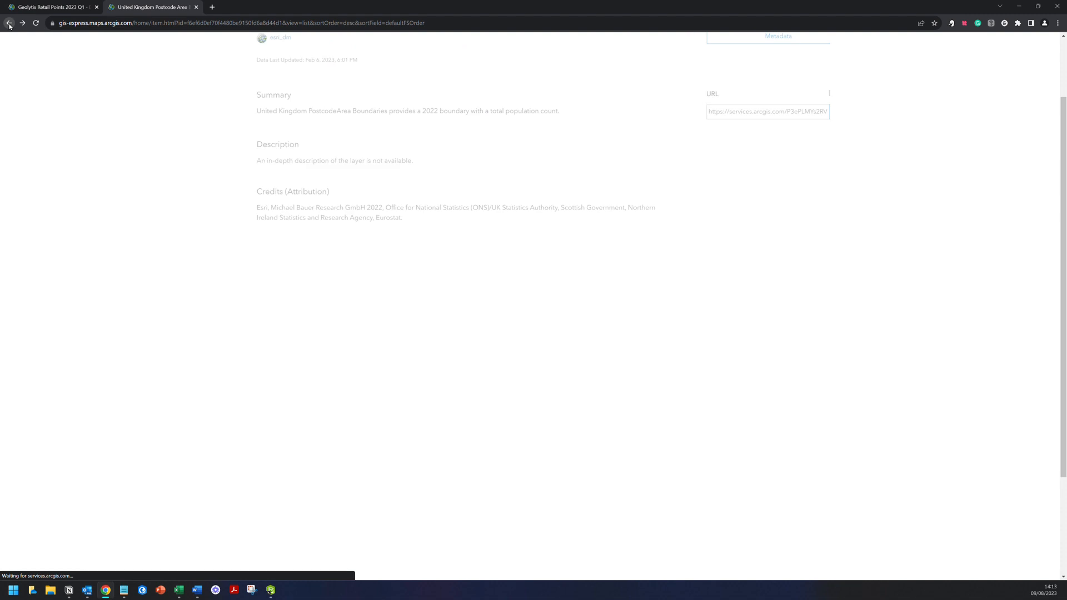
pyautogui.click(816, 502)
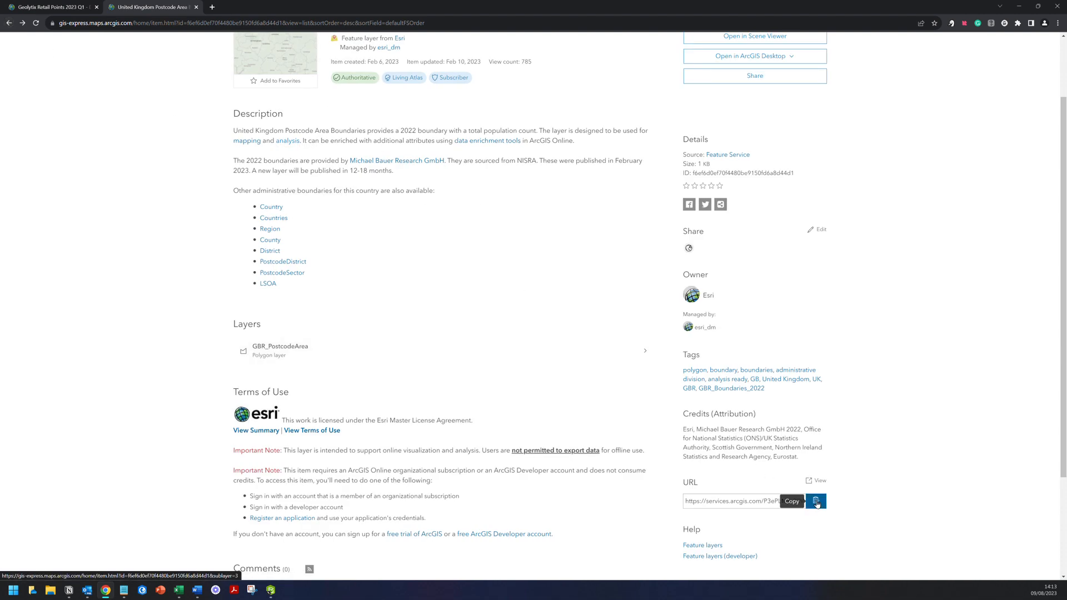
pyautogui.scroll(3, 491, 334)
pyautogui.scroll(-3, 576, 341)
pyautogui.click(815, 418)
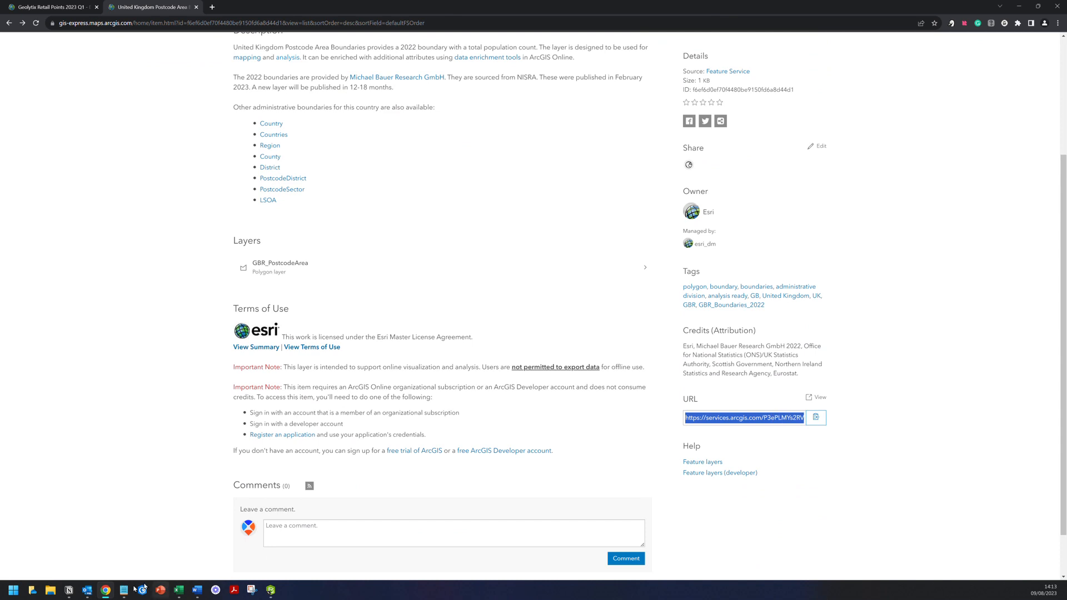
pyautogui.click(69, 590)
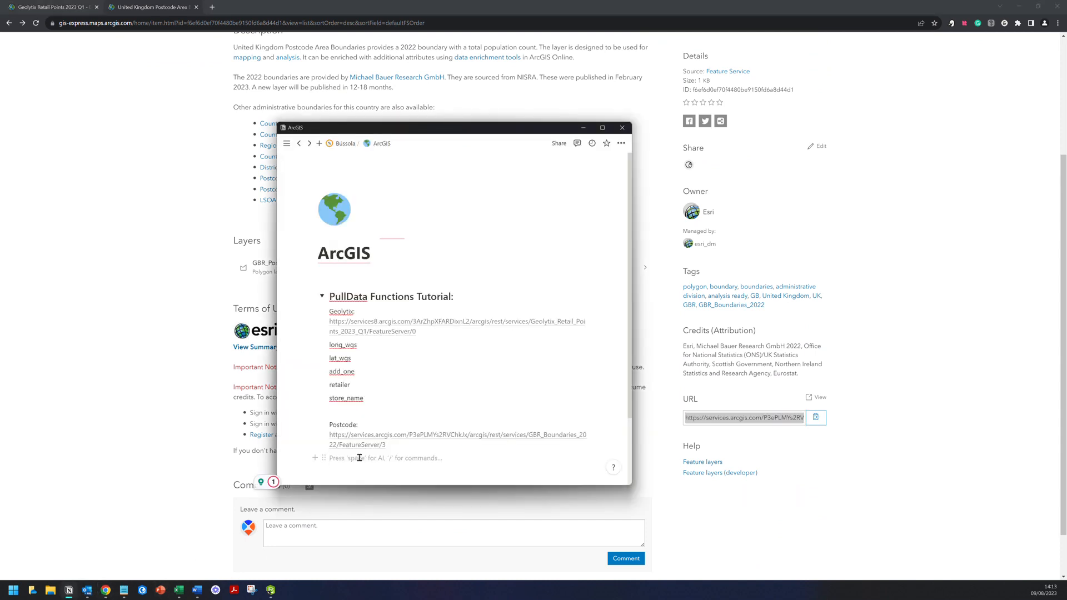
pyautogui.hotkey('ctrl', 'v')
pyautogui.click(405, 478)
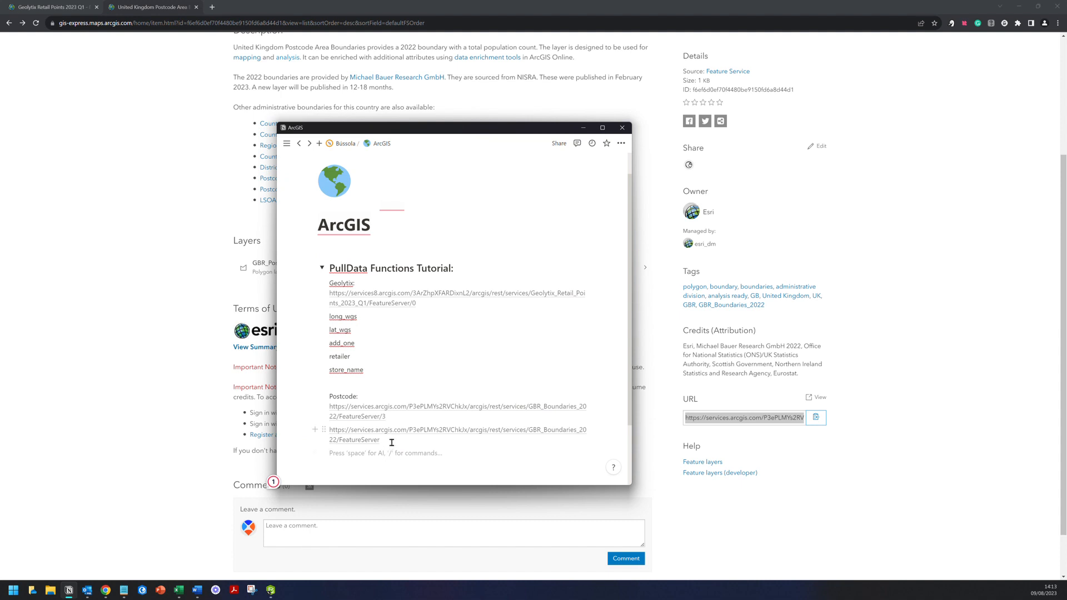
# - Delete that extra item-level URL, leaving only the FeatureServer/3 layer URL
pyautogui.moveTo(380, 412)
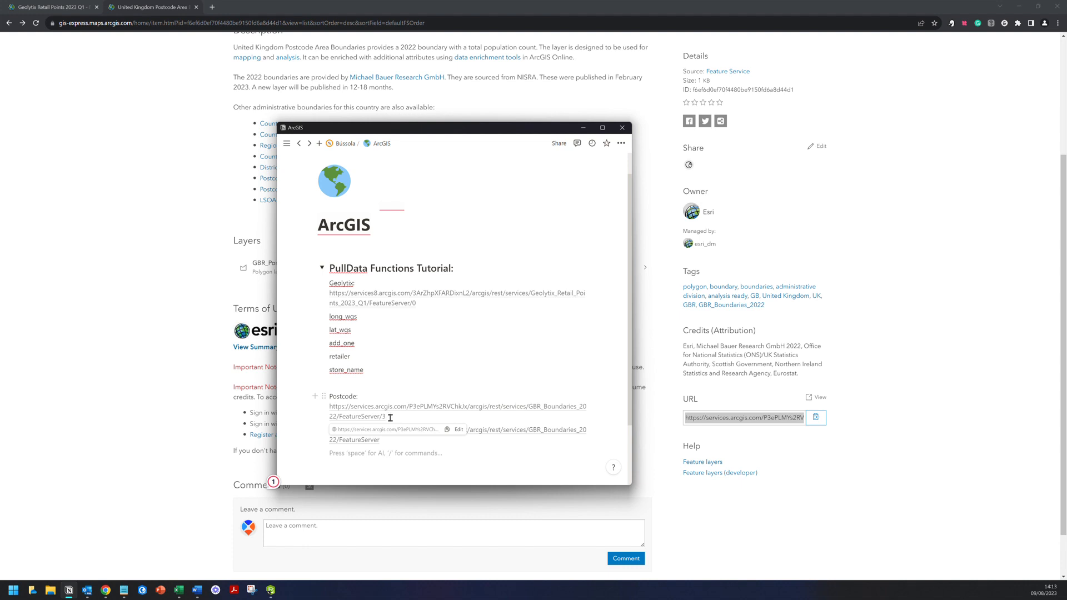
pyautogui.tripleClick(356, 439)
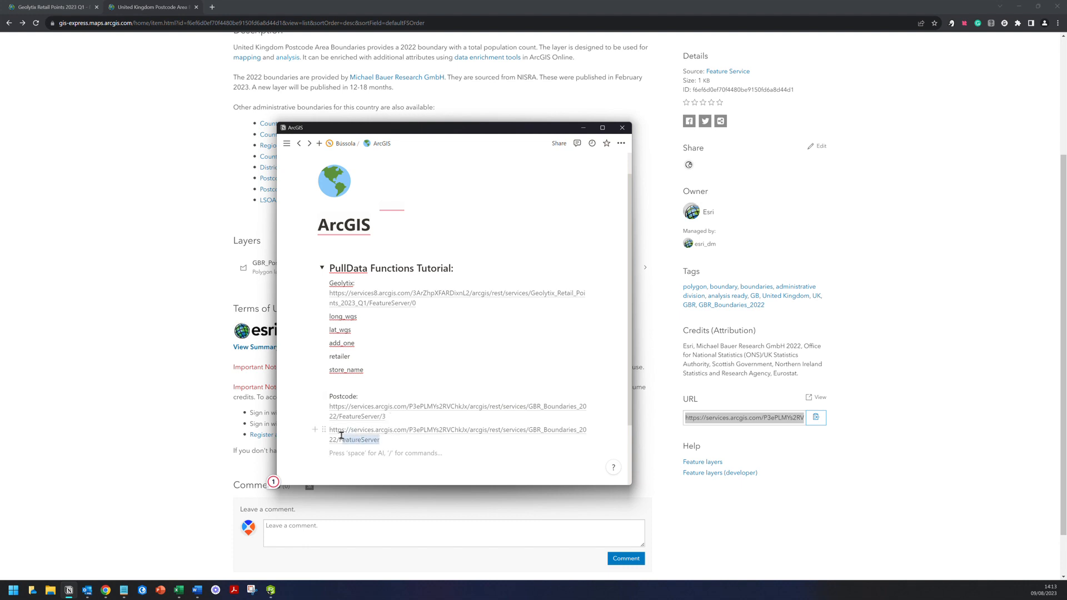
pyautogui.press('BackSpace')
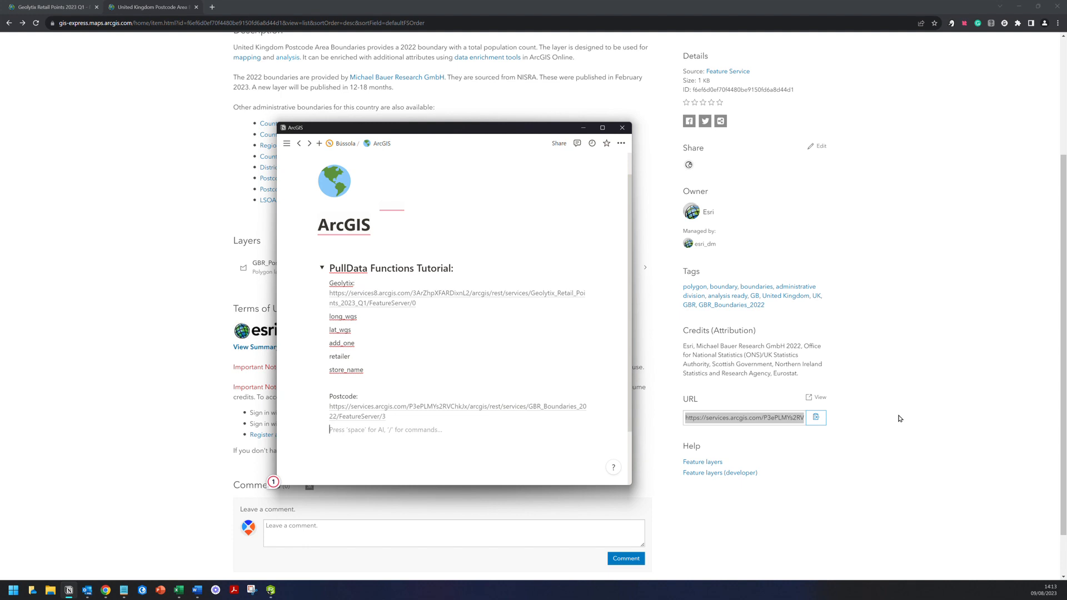
# - Show the 7-field list of the GBR_PostcodeArea layer
pyautogui.click(912, 396)
pyautogui.scroll(3, 891, 395)
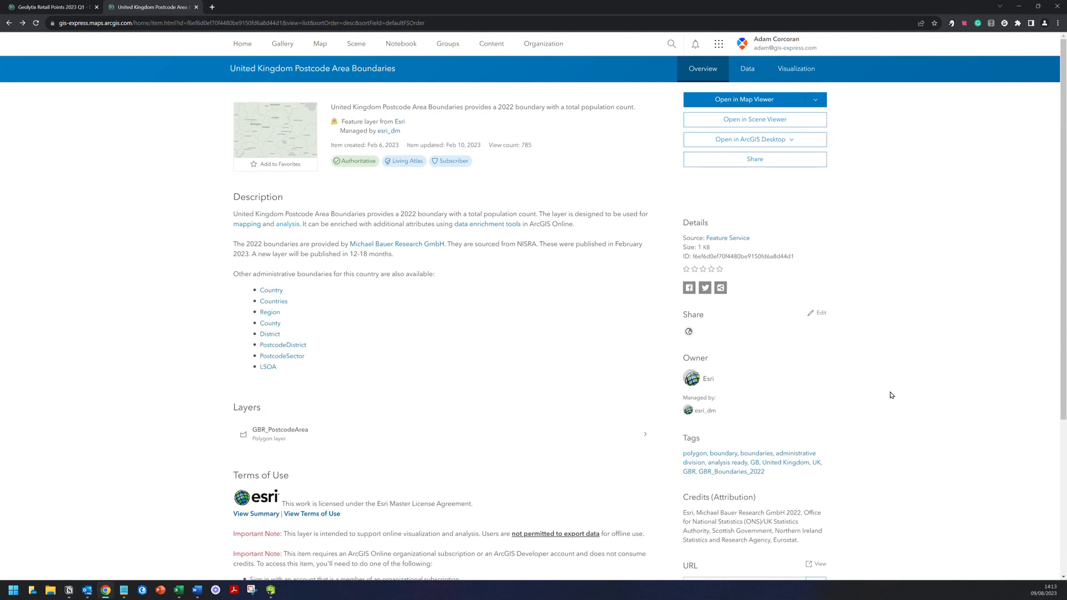
pyautogui.click(272, 433)
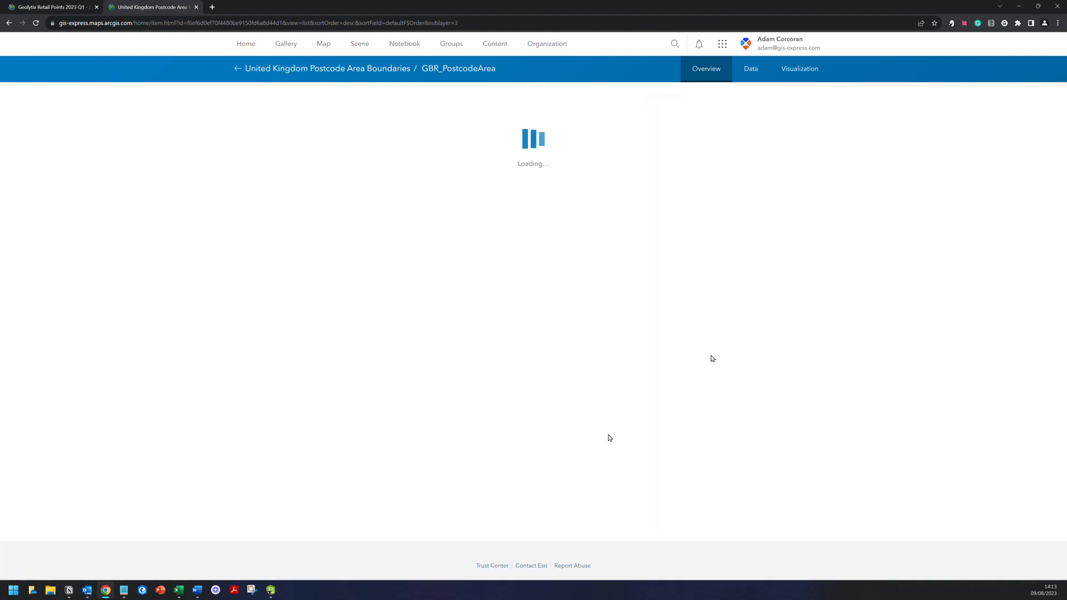
pyautogui.click(747, 77)
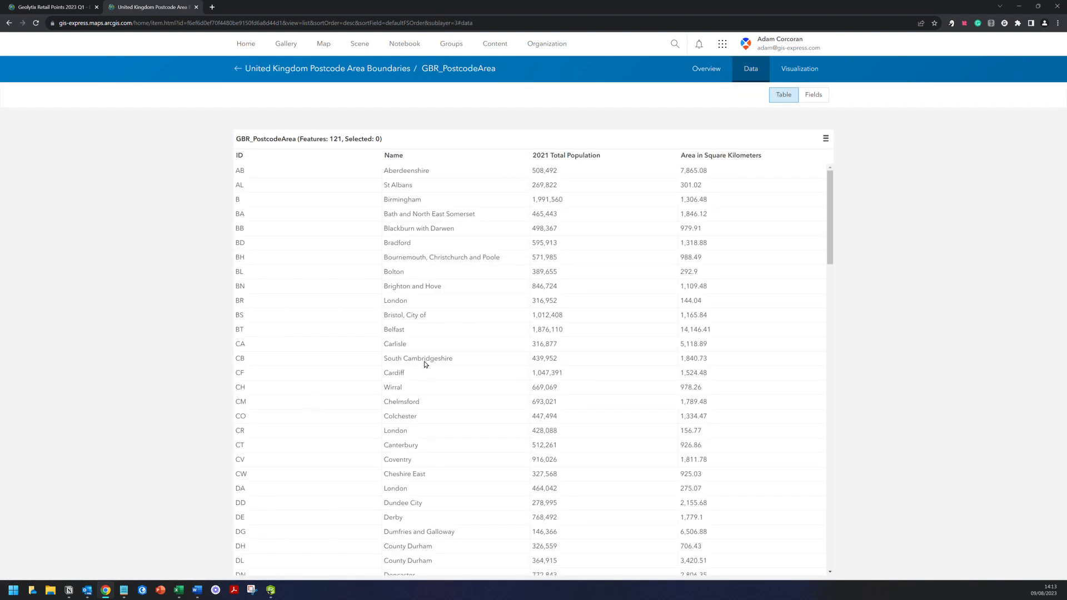
pyautogui.click(811, 97)
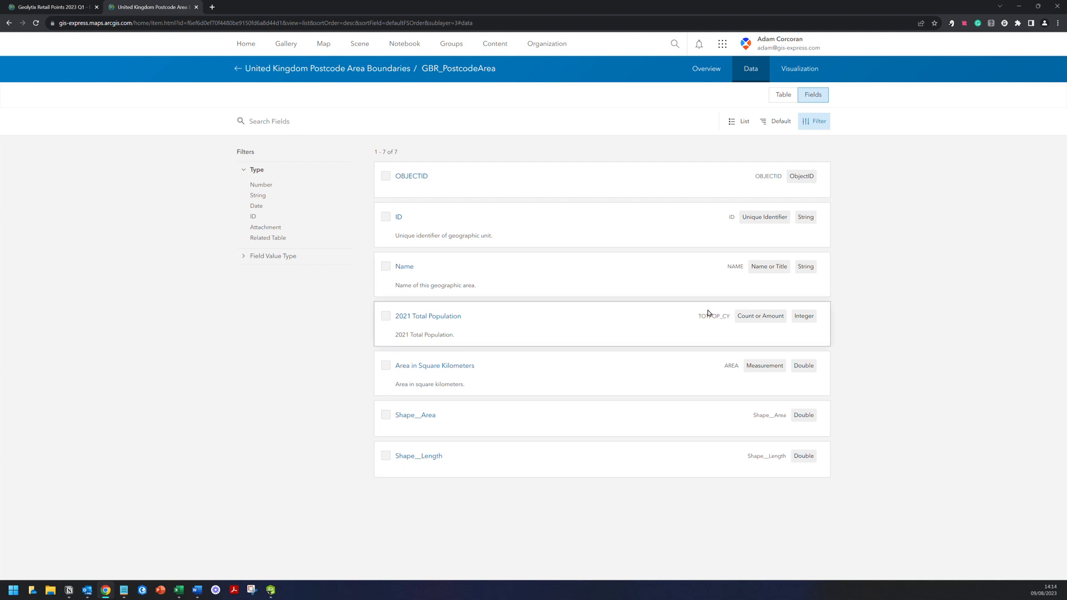
# - Add the NAME field name to the notes and select TOTPOP_CY for copying
pyautogui.moveTo(730, 265); pyautogui.dragTo(752, 269)
pyautogui.doubleClick(741, 266)
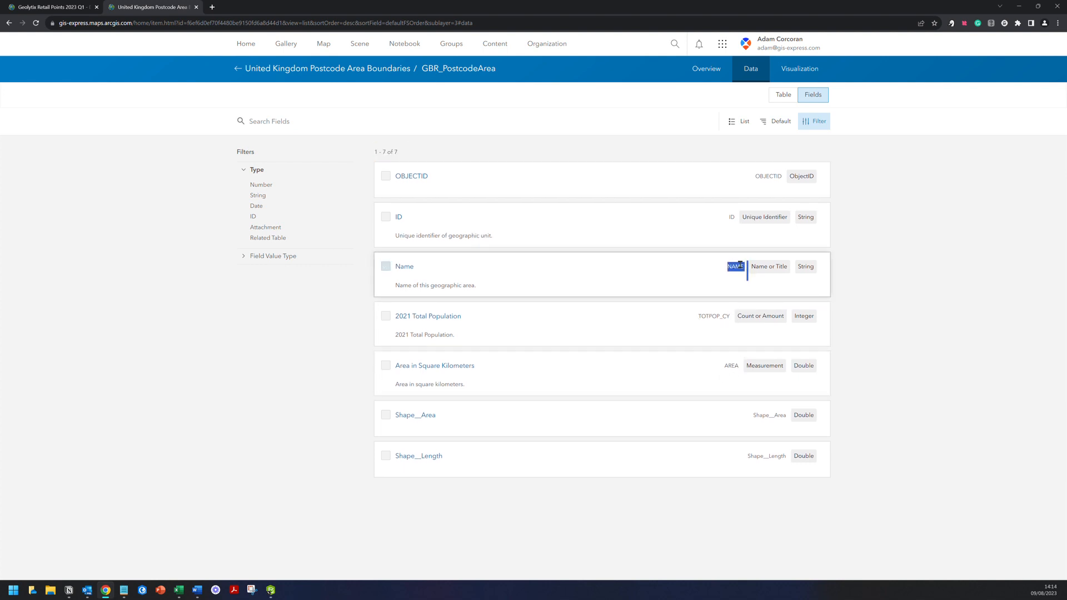
pyautogui.click(69, 590)
pyautogui.hotkey('ctrl', 'v')
pyautogui.press('Return')
pyautogui.moveTo(699, 314); pyautogui.dragTo(730, 314)
pyautogui.hotkey('ctrl', 'c')
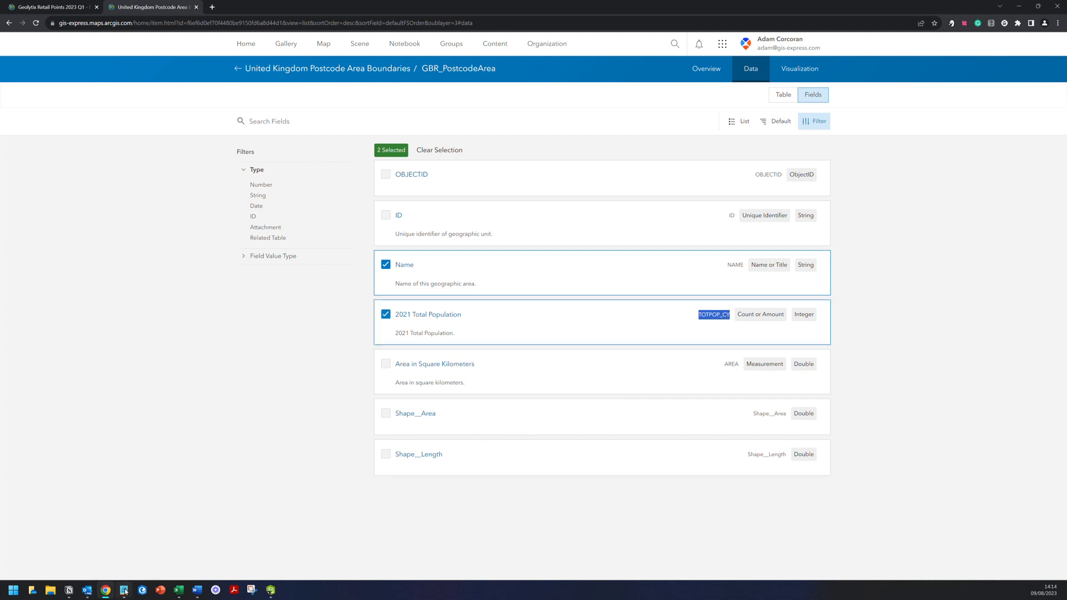
# - Paste TOTPOP_CY and AREA on separate lines below NAME in the Postcode field list
pyautogui.click(69, 591)
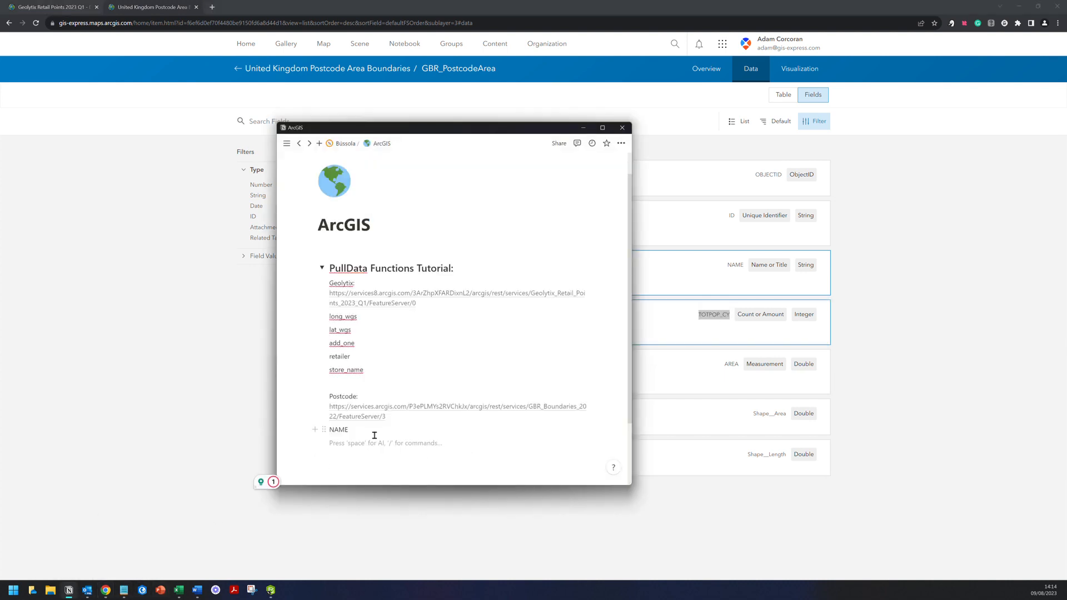
pyautogui.hotkey('ctrl', 'v')
pyautogui.press('Return')
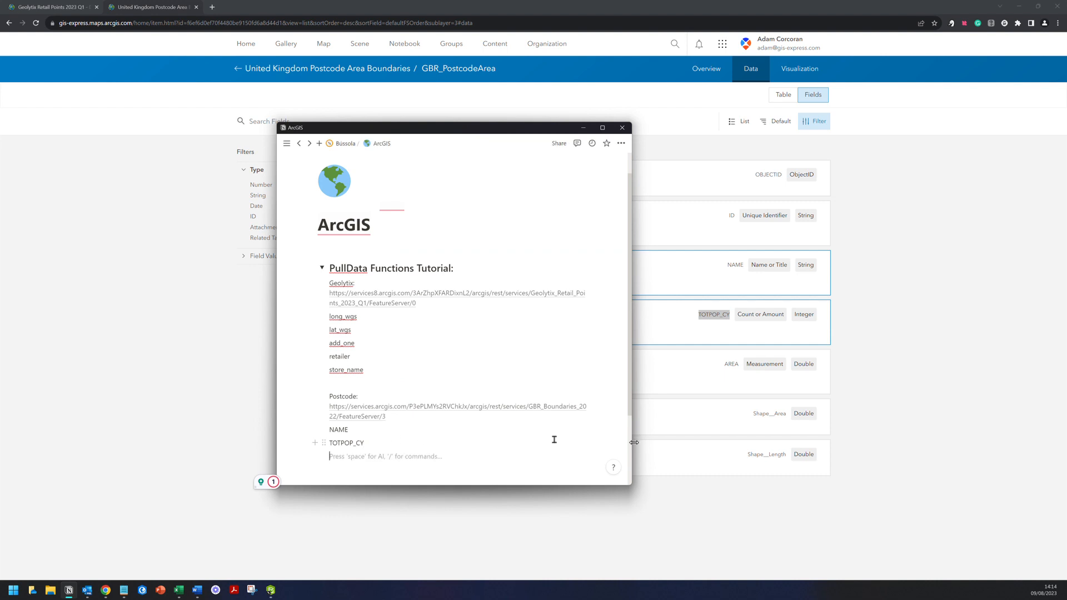
pyautogui.click(758, 374)
pyautogui.doubleClick(732, 364)
pyautogui.hotkey('ctrl', 'c')
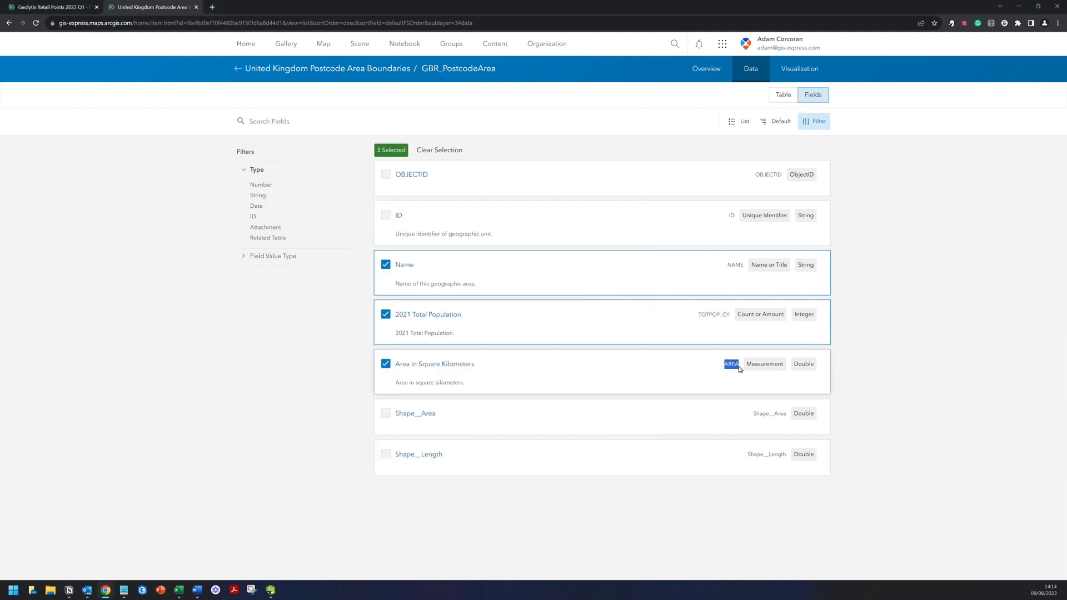
pyautogui.click(69, 591)
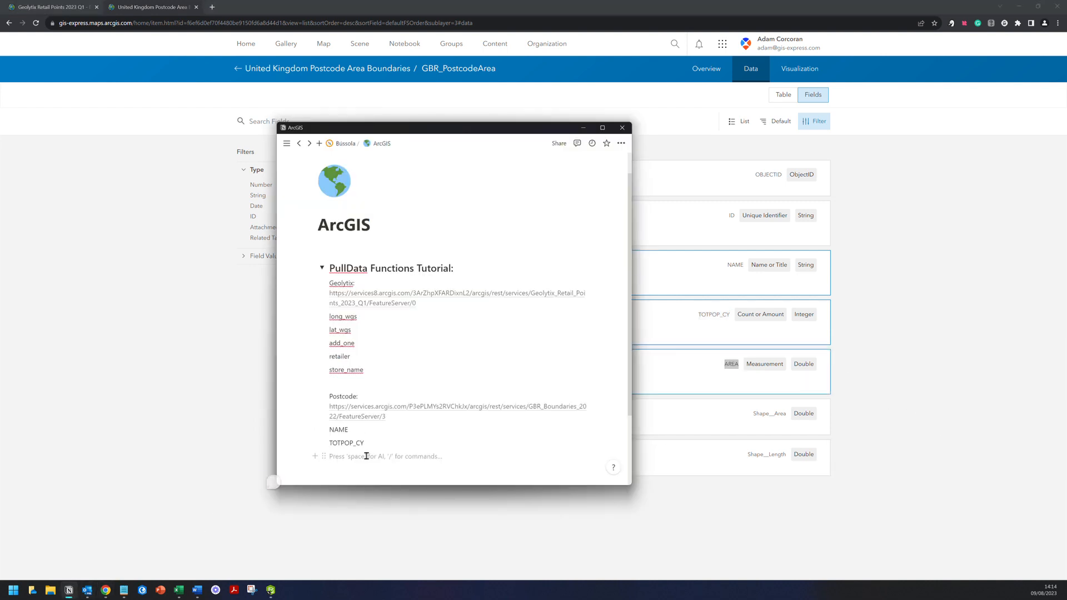
pyautogui.hotkey('ctrl', 'v')
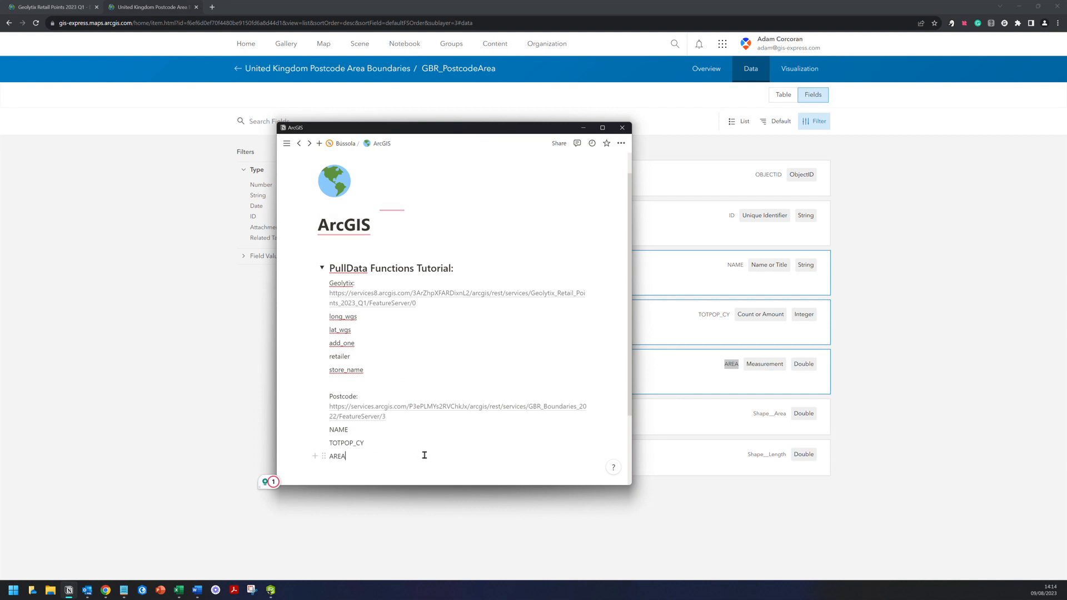
pyautogui.scroll(-1, 425, 453)
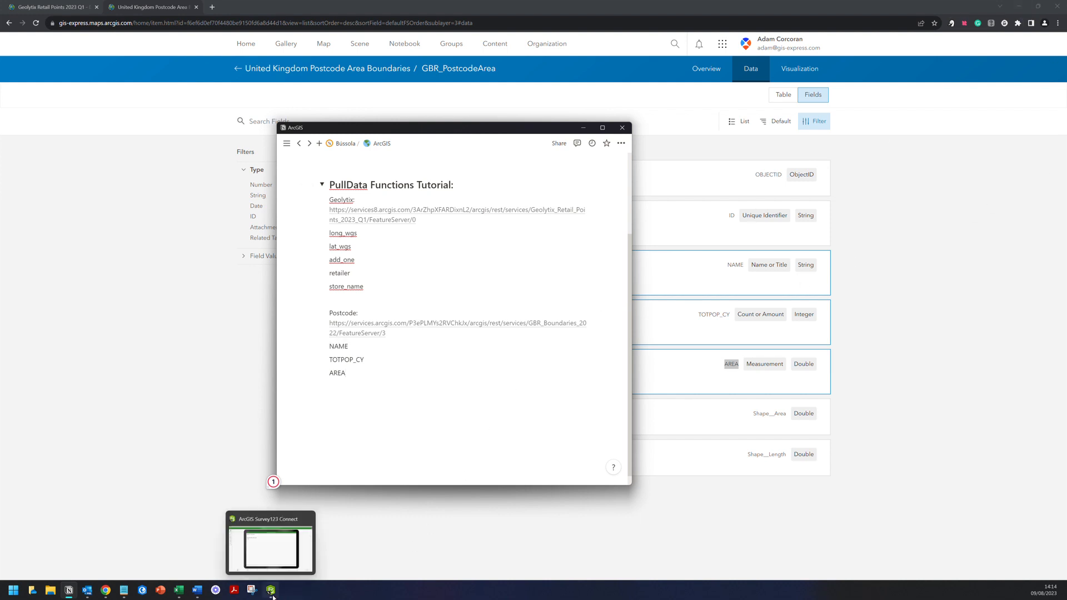
# - Switch to Survey123 Connect and open the 'PullData from AGOL Feature Layers' XLSForm in Excel
pyautogui.click(273, 597)
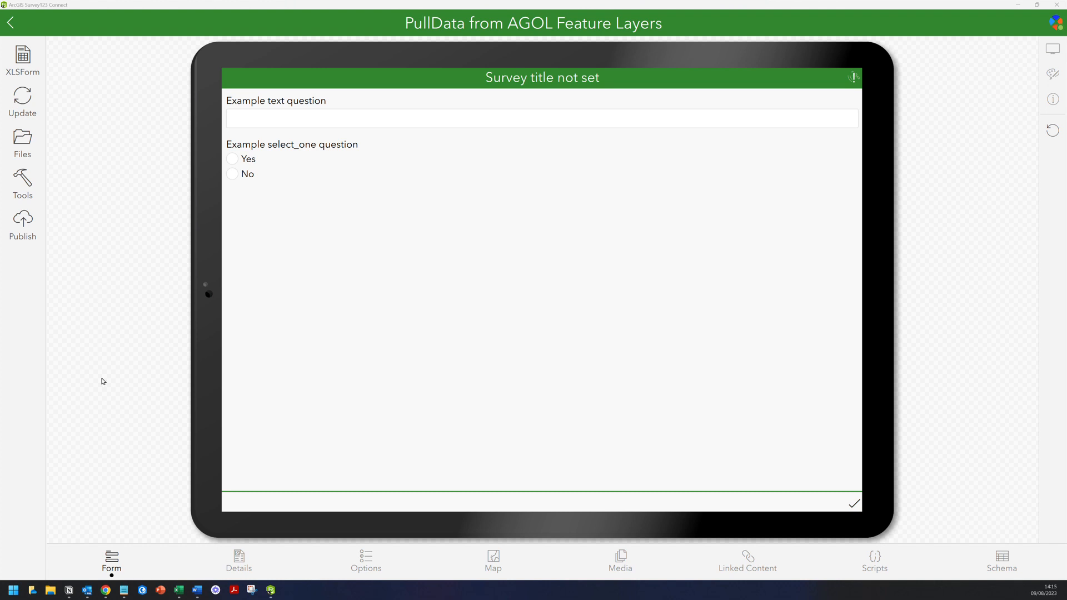
pyautogui.moveTo(179, 590)
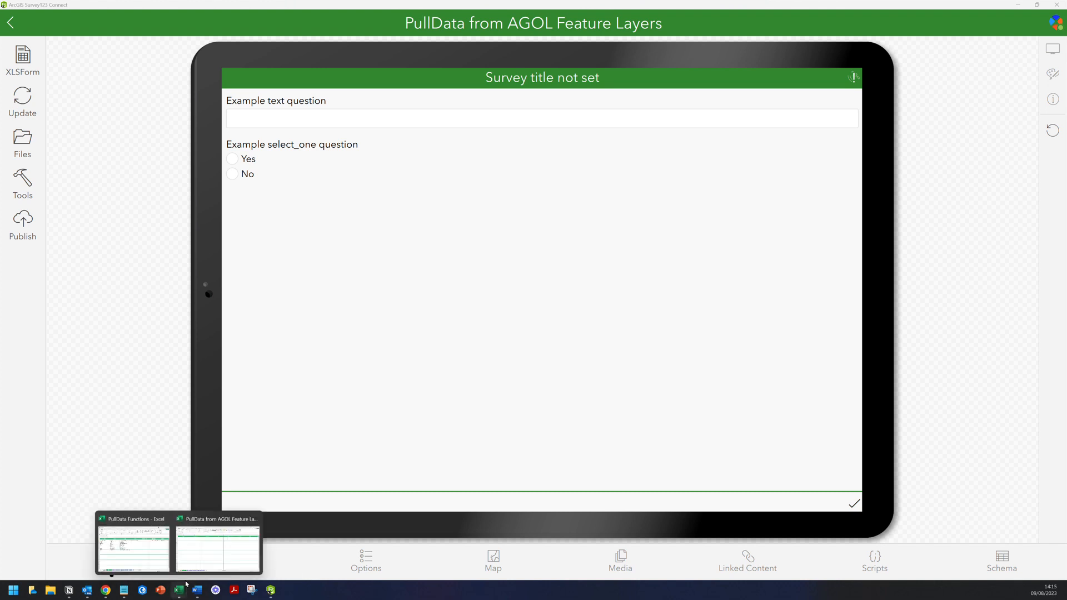
pyautogui.click(203, 555)
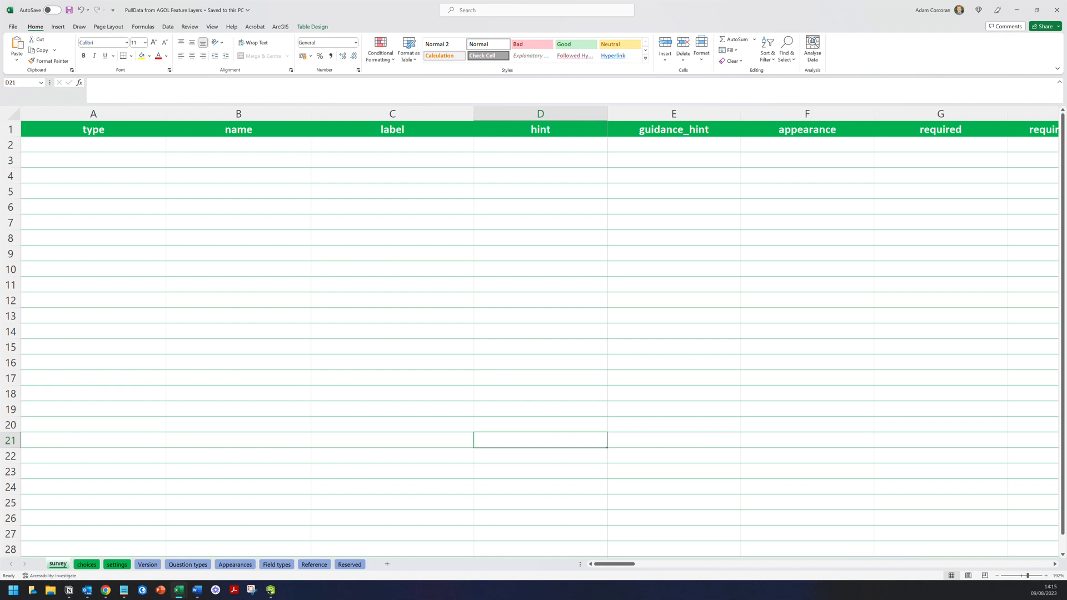
pyautogui.click(93, 146)
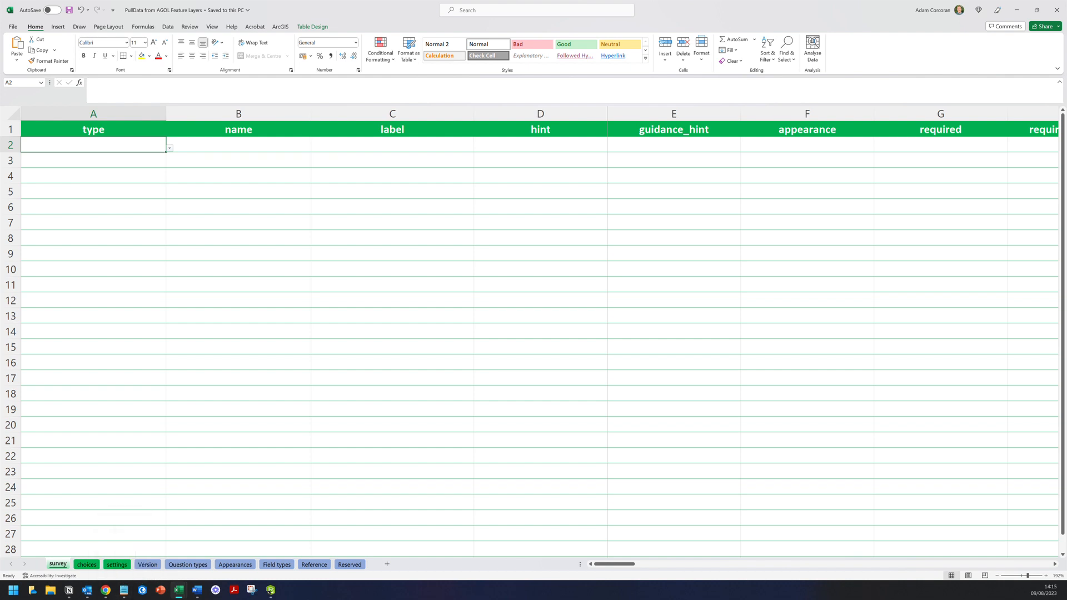
pyautogui.click(87, 564)
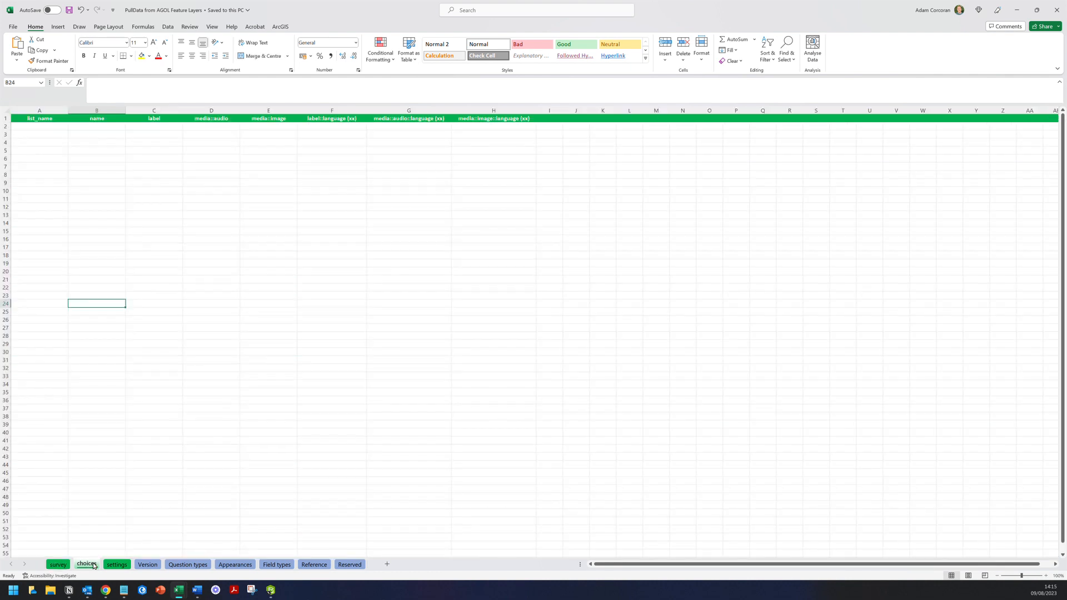
pyautogui.click(59, 564)
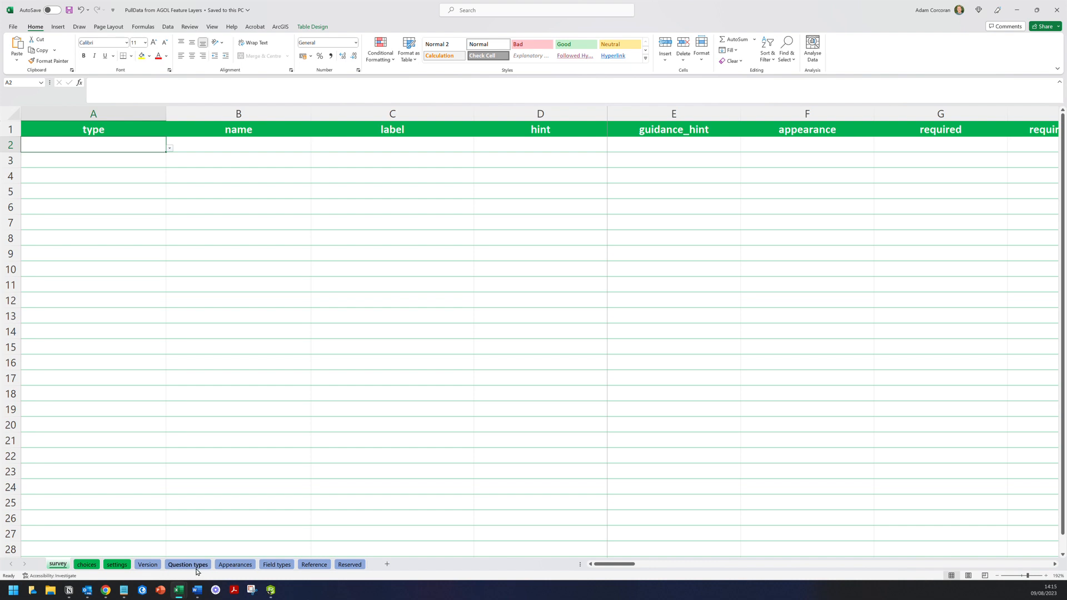
# - Show the Notion ArcGIS notes page over the empty Excel survey sheet
pyautogui.moveTo(197, 590)
pyautogui.click(79, 589)
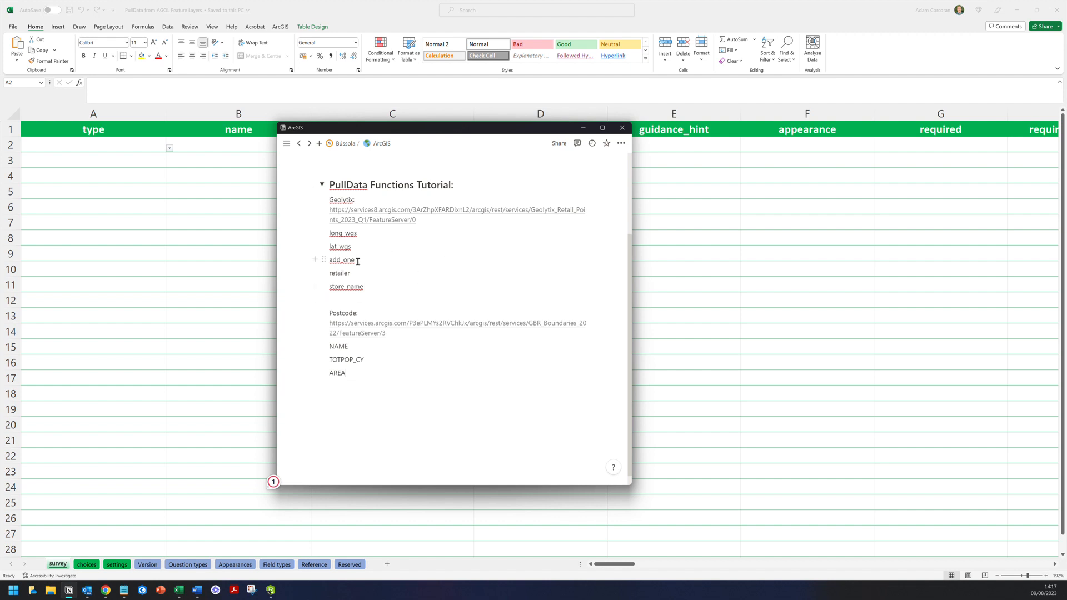
# - Check the add_one field name in the notes, then hide Notion and select cell A2
pyautogui.moveTo(356, 261); pyautogui.dragTo(333, 261)
pyautogui.click(357, 261)
pyautogui.click(152, 151)
pyautogui.click(152, 150)
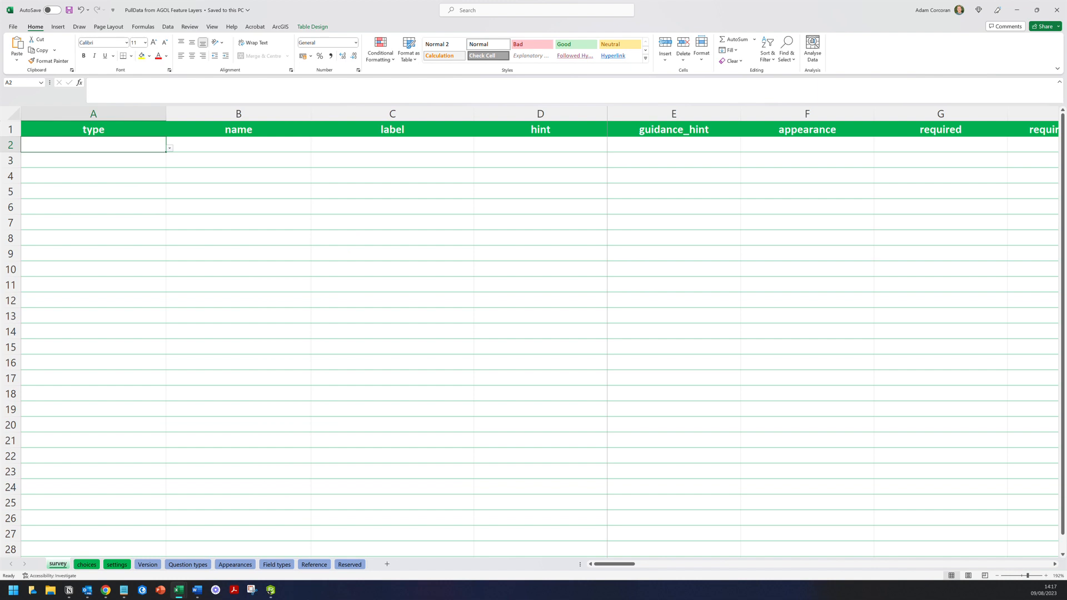
# - Fill row 2 with type text, name add_one, label 'Enter an Address to pull data:'
pyautogui.click(170, 148)
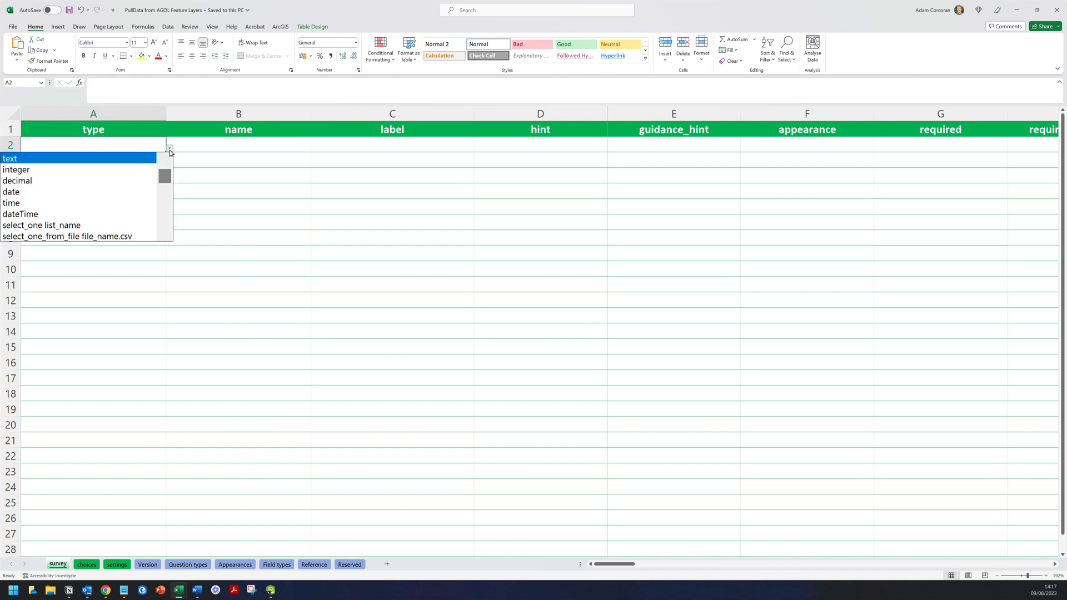
pyautogui.press('Escape')
pyautogui.write('text')
pyautogui.press('Tab')
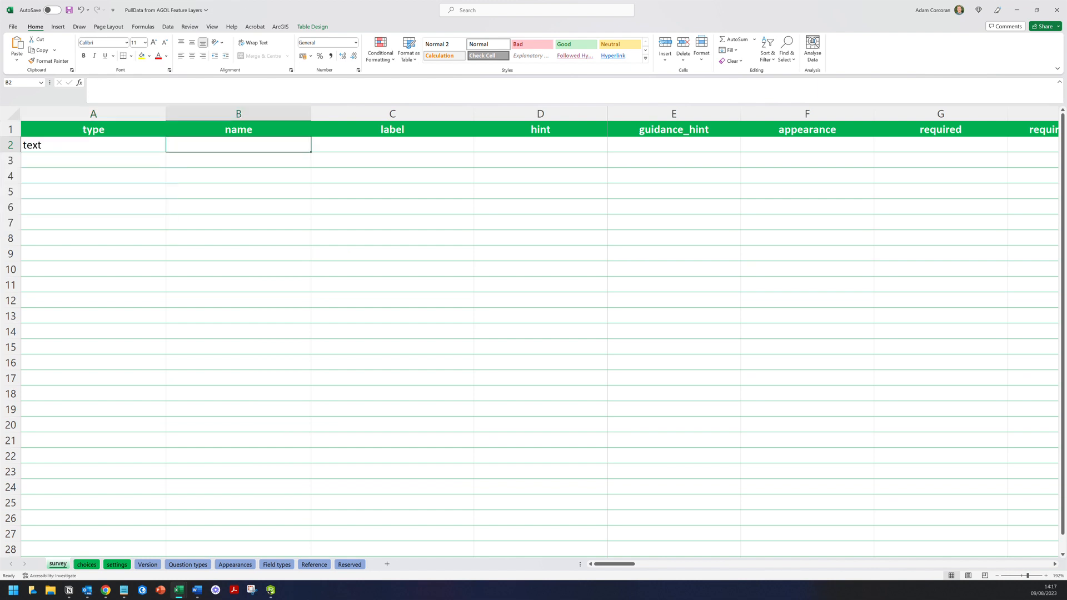
pyautogui.write('add_one')
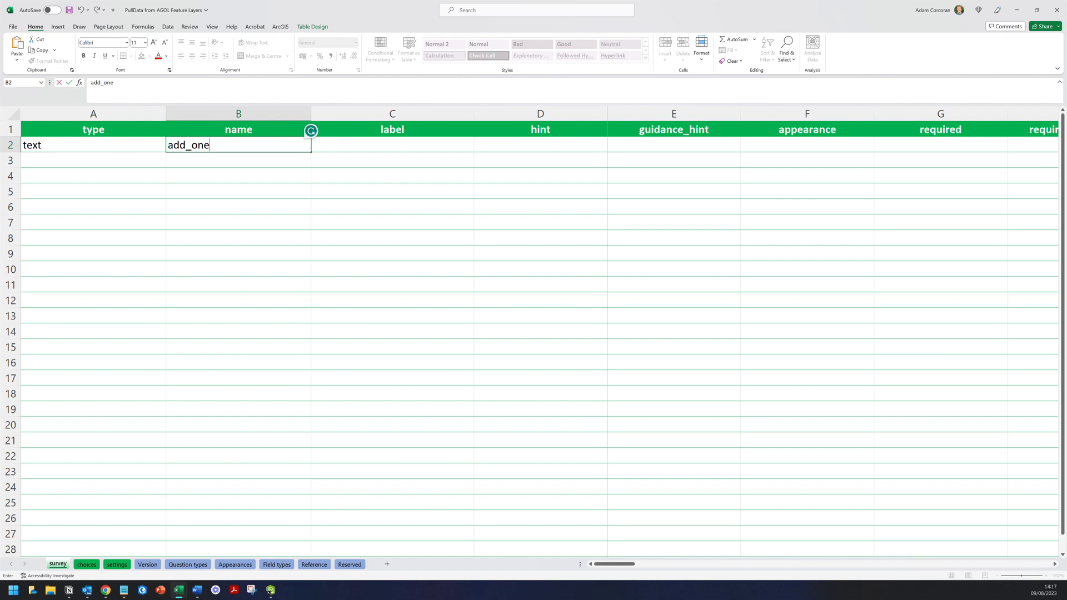
pyautogui.press('Tab')
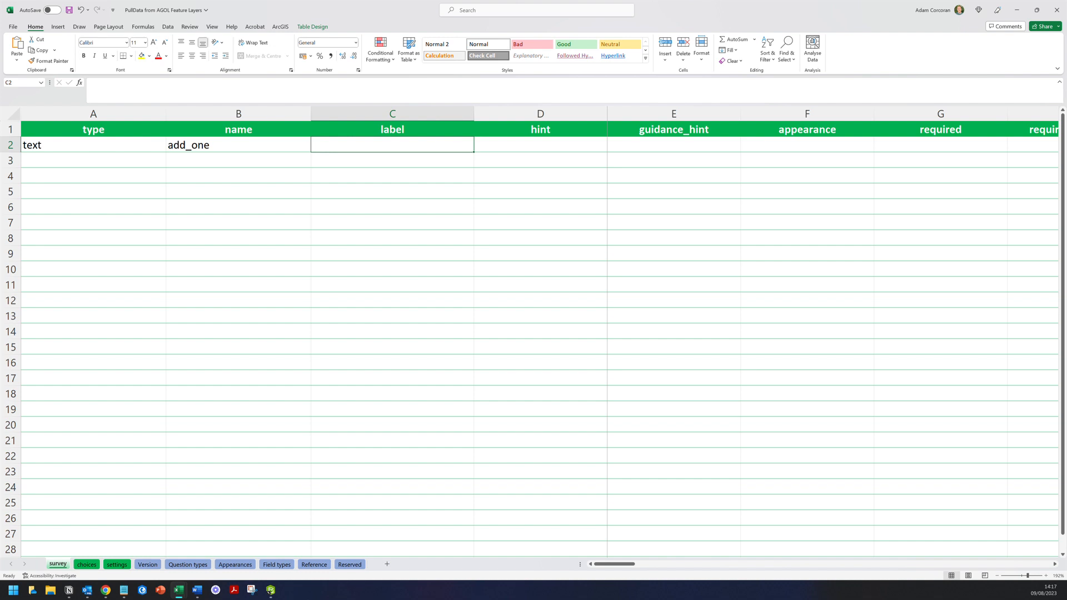
pyautogui.write('Enter an Address')
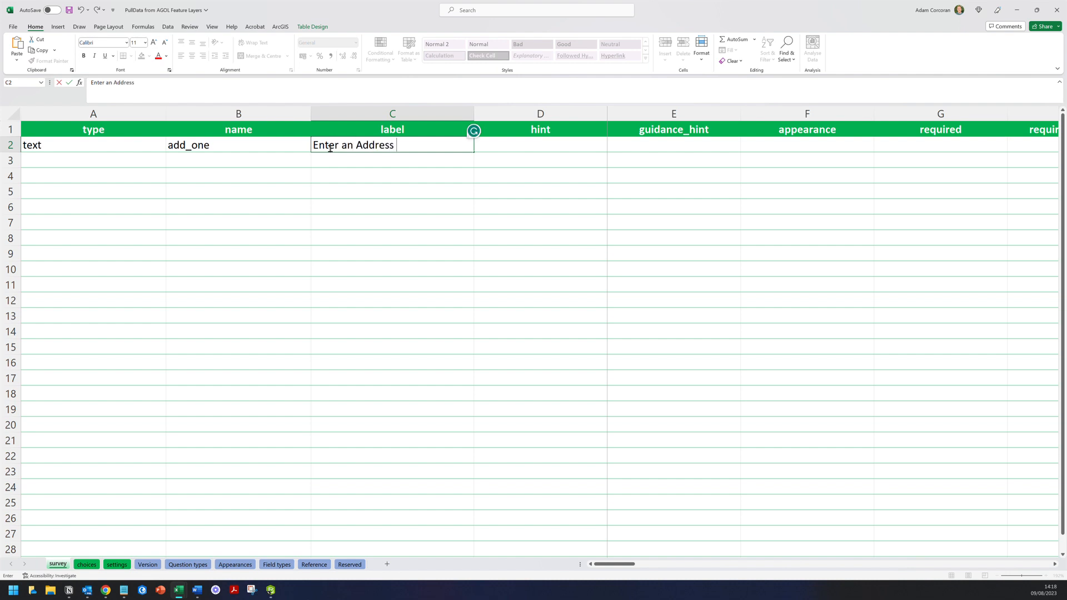
pyautogui.write(' to pull data:')
pyautogui.press('Return')
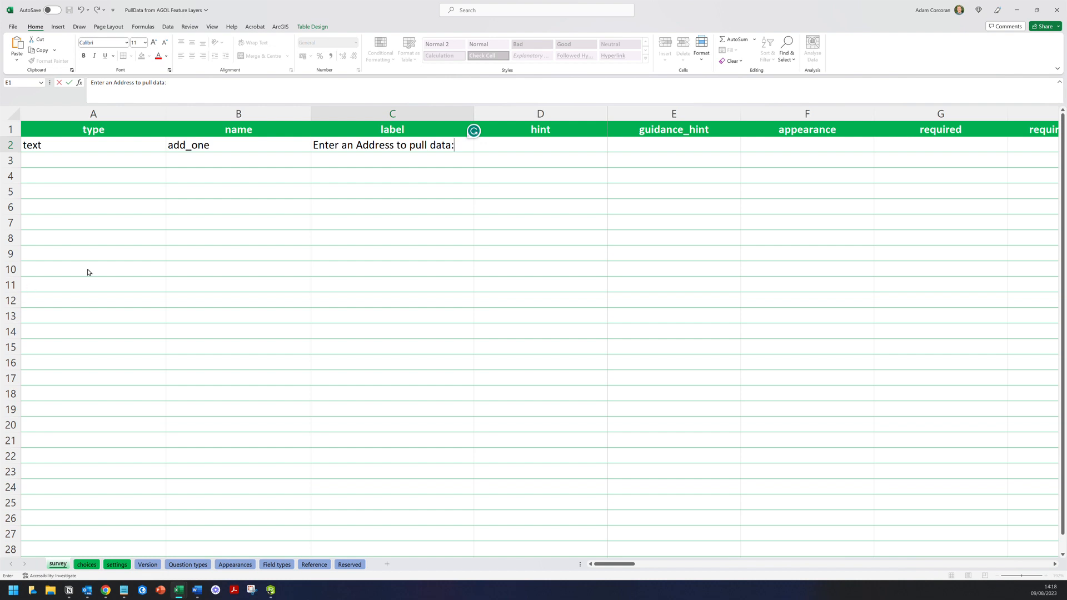
pyautogui.click(109, 160)
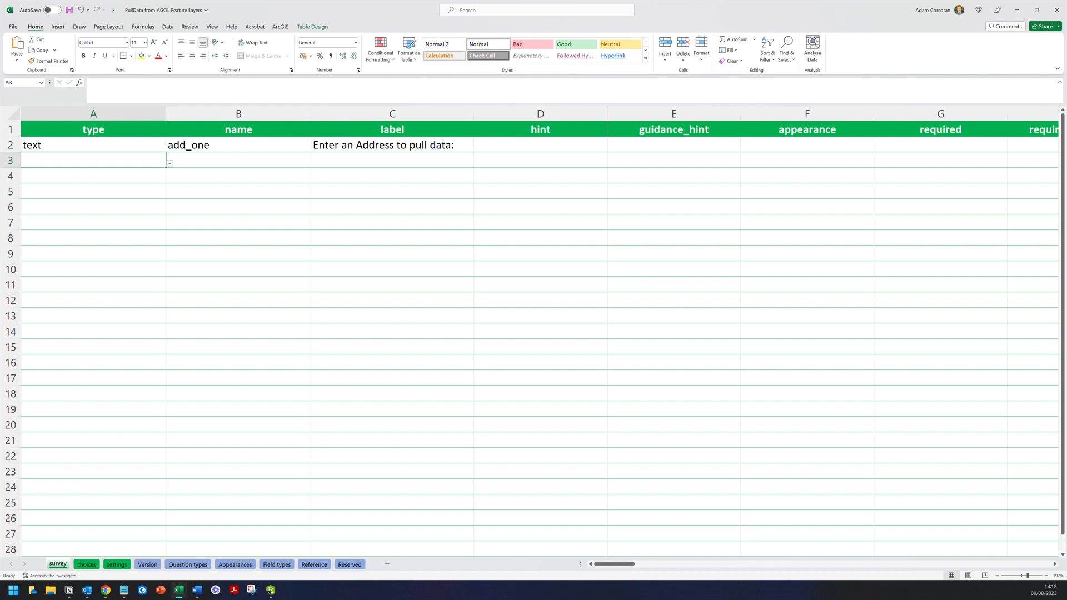
# - Set rows 3 and 4 to type decimal and row 5 to type geopoint
pyautogui.click(170, 164)
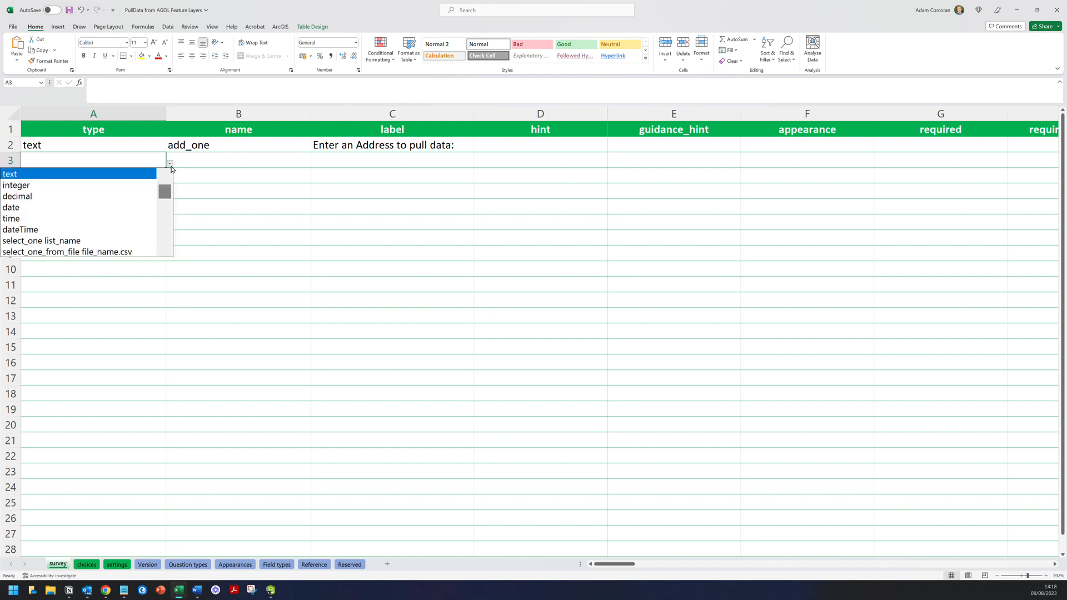
pyautogui.click(135, 201)
pyautogui.press('Return')
pyautogui.click(171, 180)
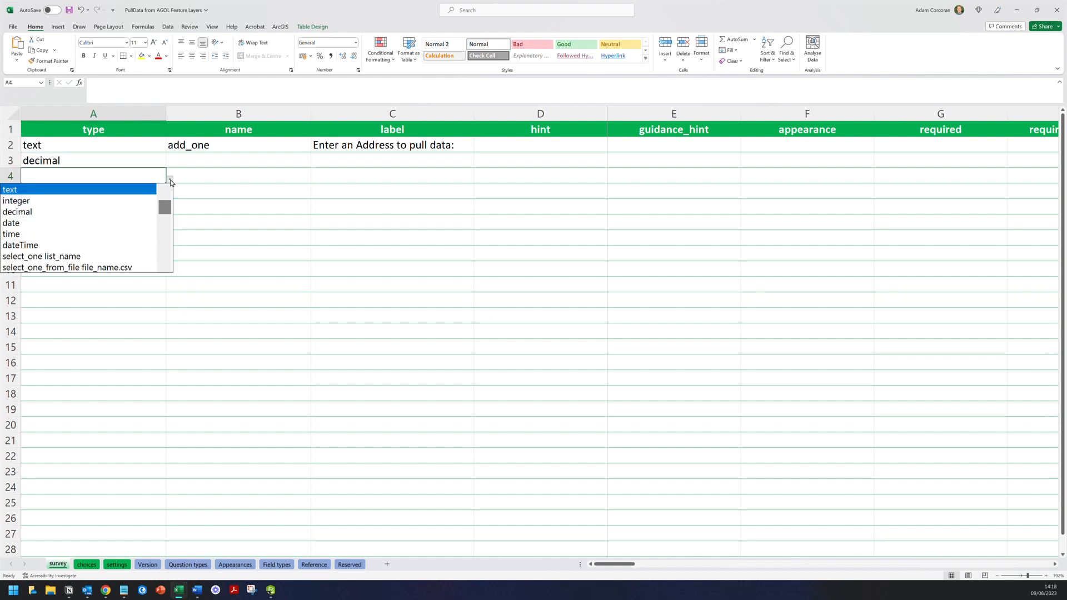
pyautogui.click(135, 211)
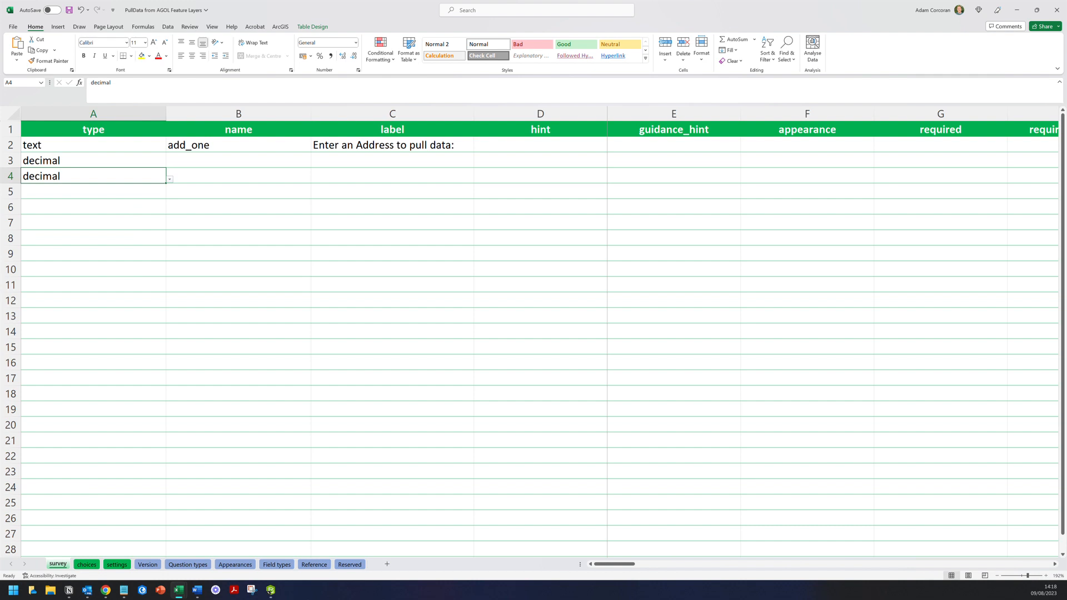
pyautogui.press('Return')
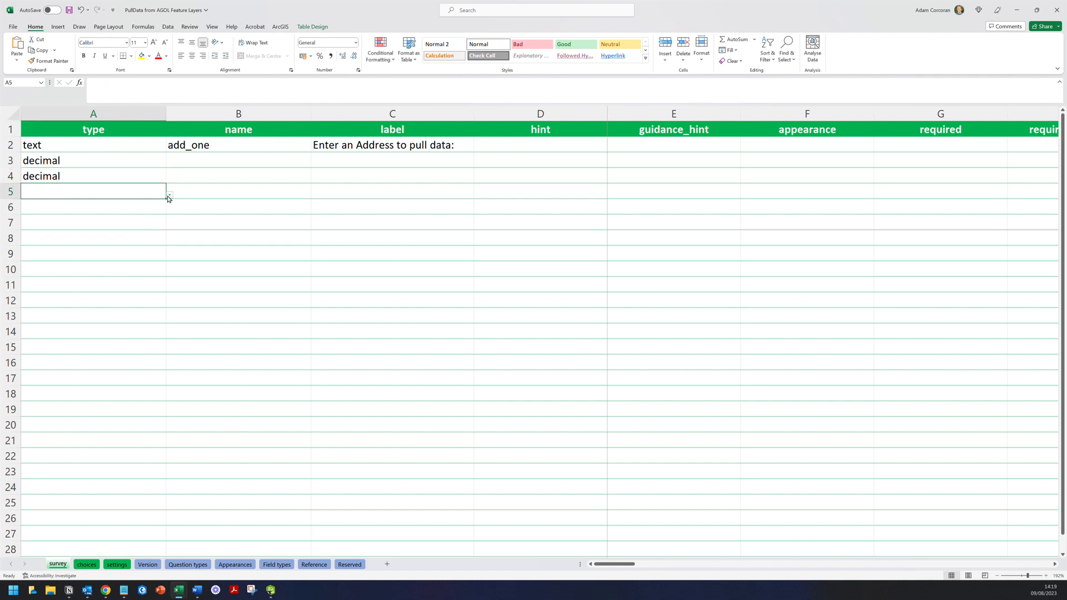
pyautogui.click(170, 194)
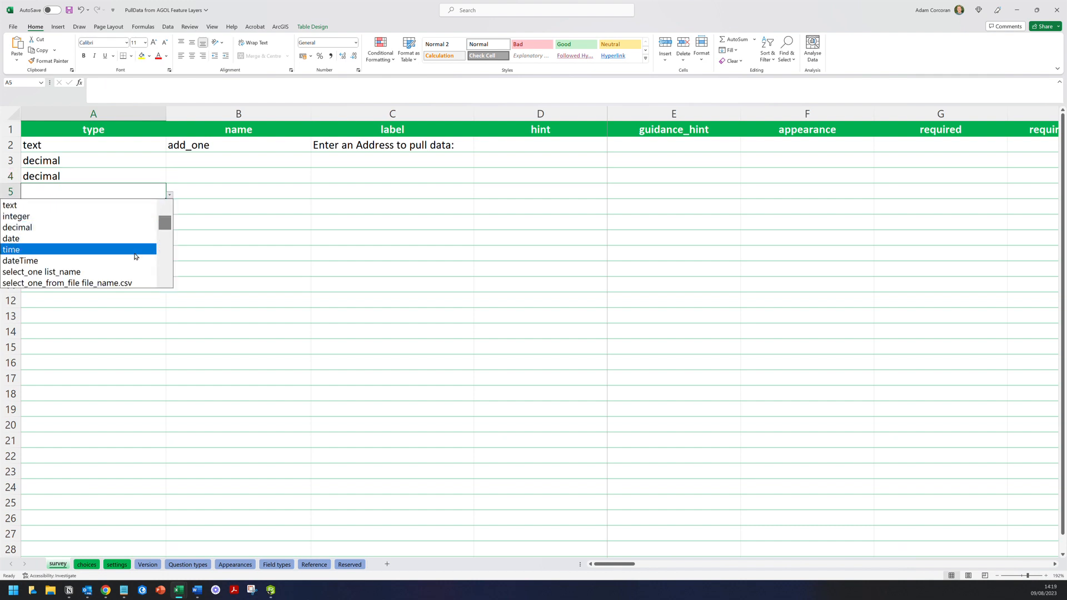
pyautogui.moveTo(163, 225); pyautogui.dragTo(165, 244)
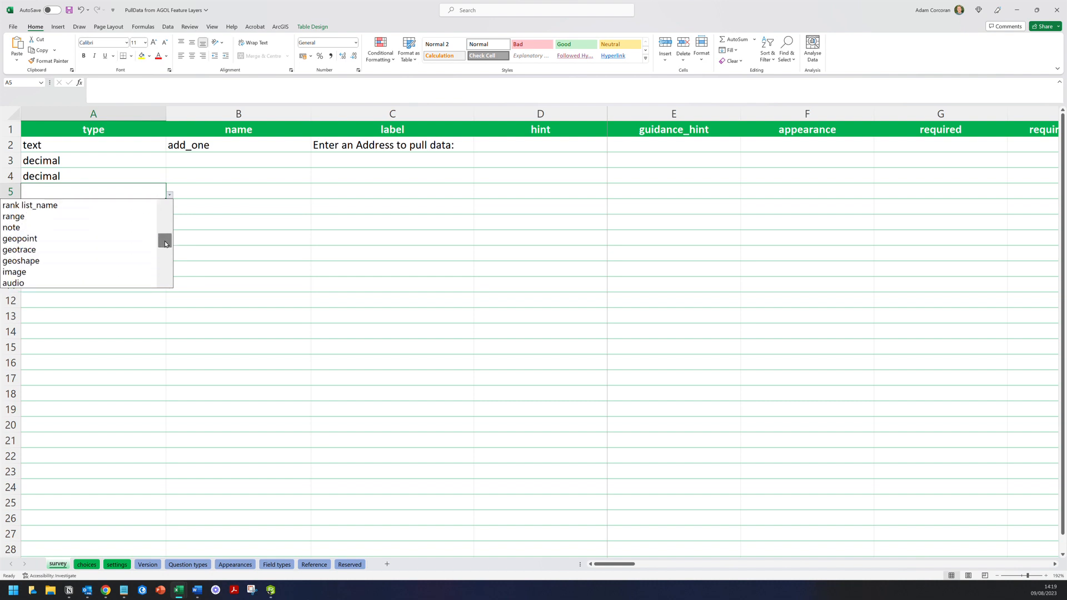
pyautogui.click(127, 243)
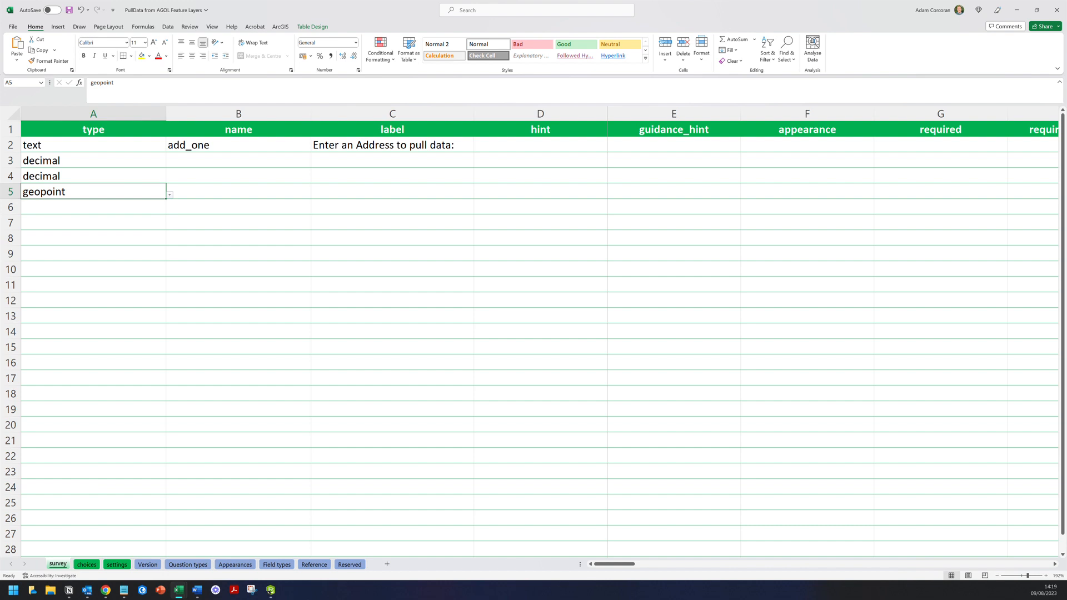
pyautogui.click(239, 145)
pyautogui.click(239, 160)
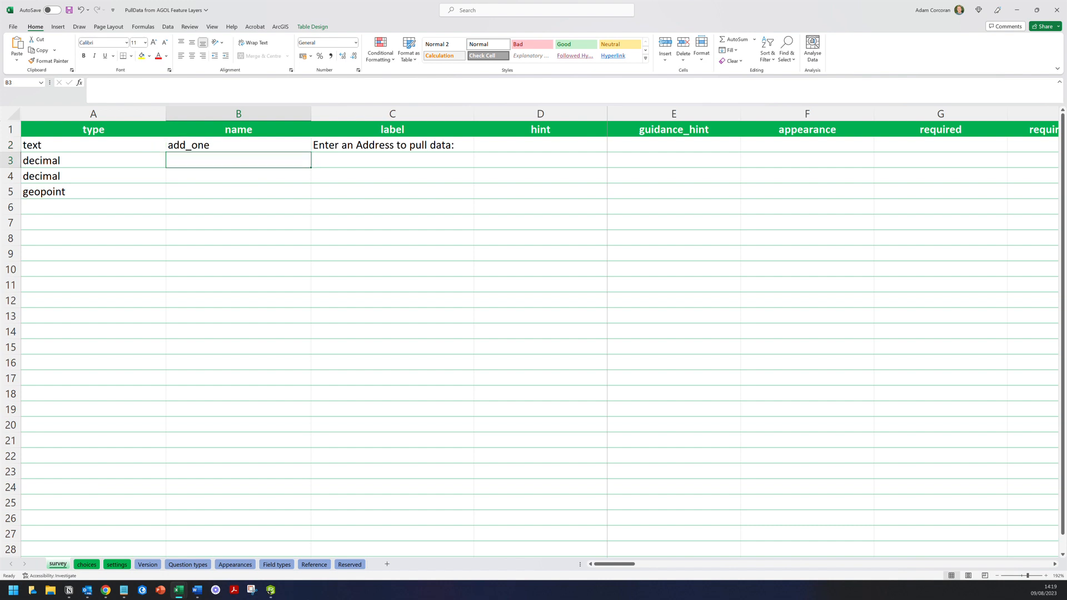
# - Enter the names Longitude in B3 and Latitude in B4
pyautogui.write('Lon')
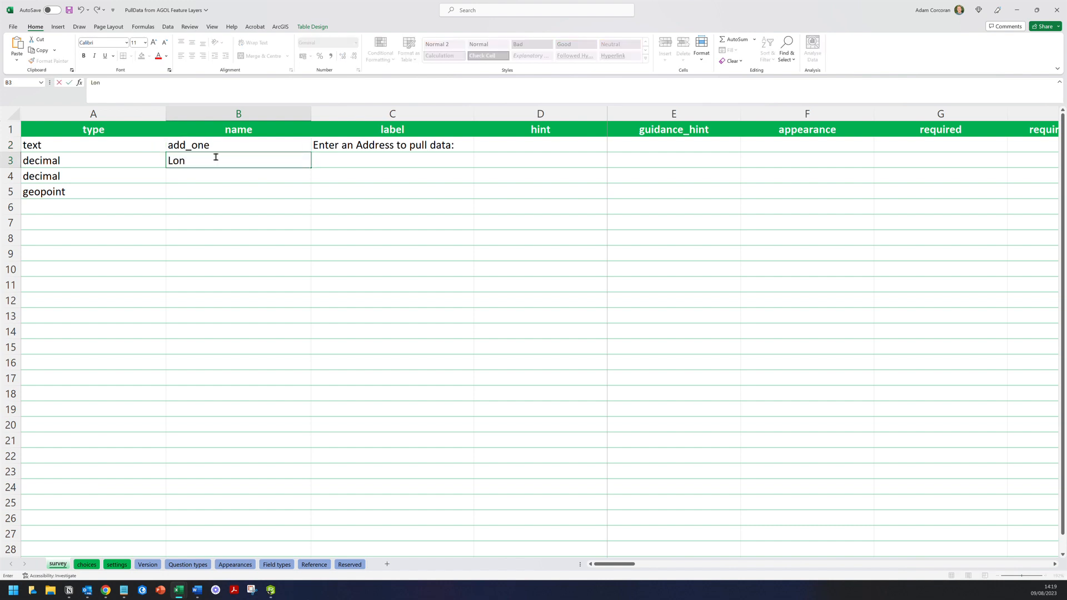
pyautogui.write('gitude')
pyautogui.press('Return')
pyautogui.write('Lati')
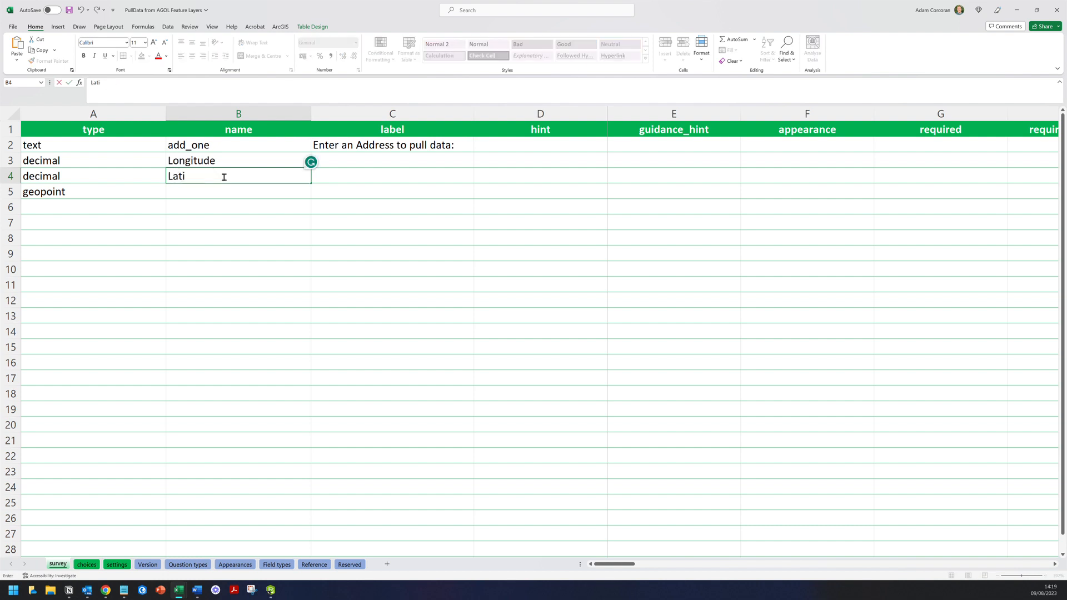
pyautogui.write('tude')
pyautogui.press('Up')
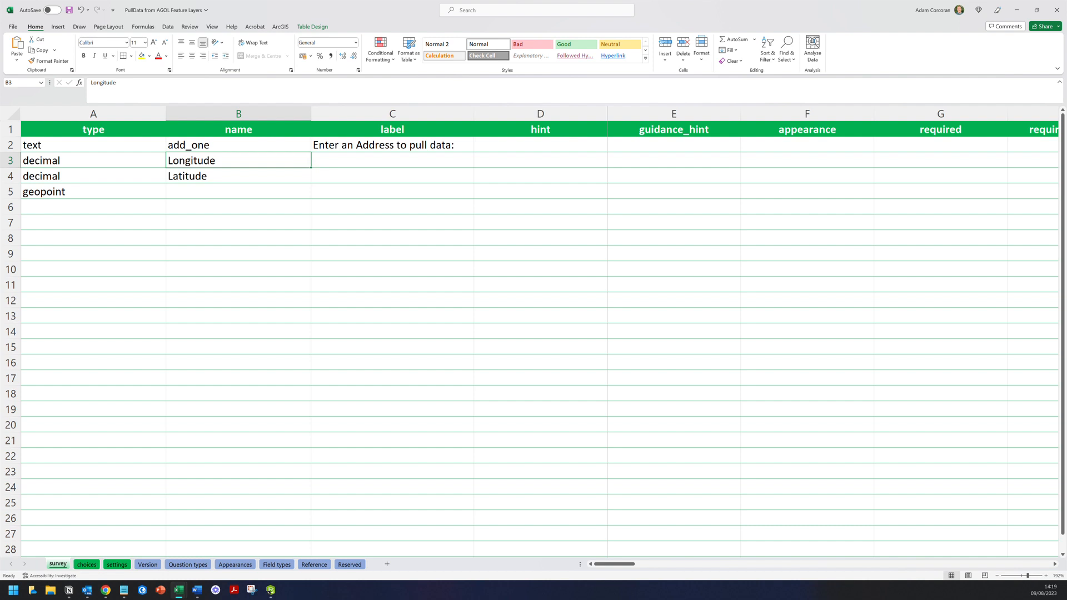
pyautogui.press('Down')
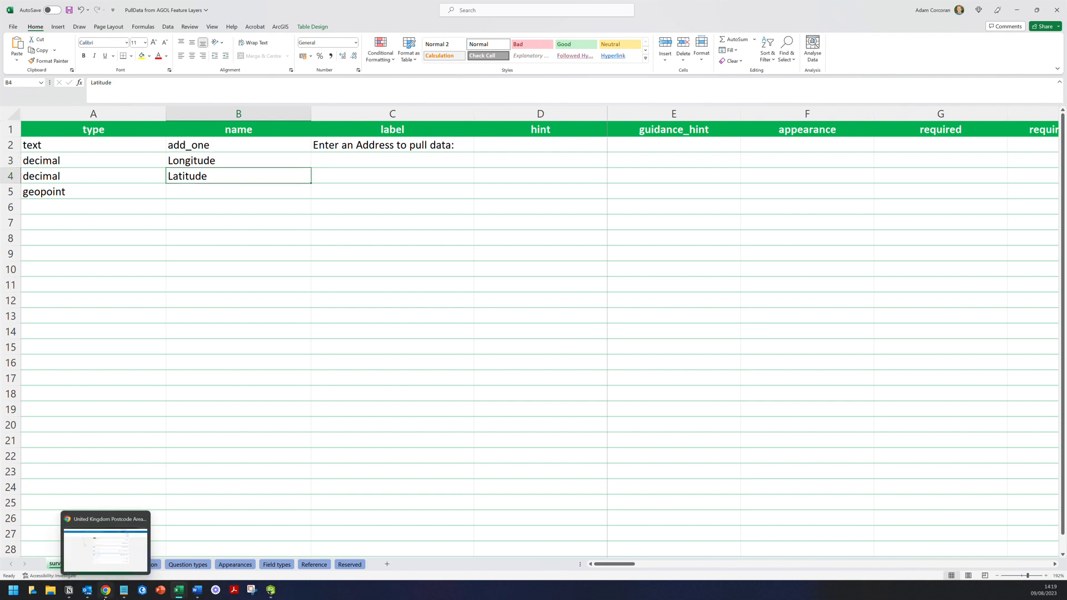
pyautogui.click(104, 591)
pyautogui.click(50, 7)
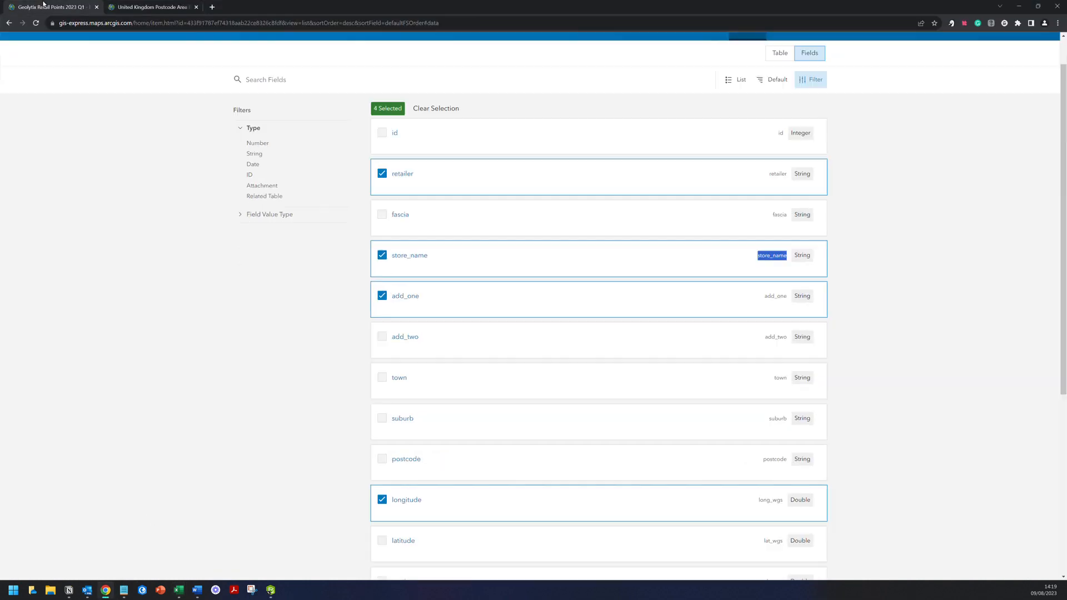
pyautogui.click(768, 56)
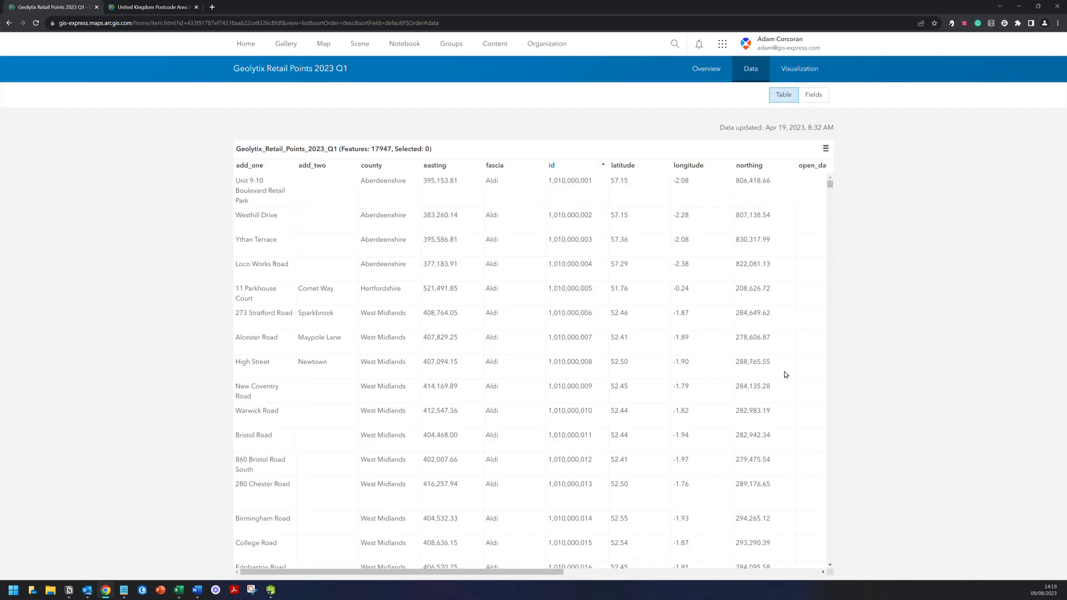
pyautogui.click(271, 590)
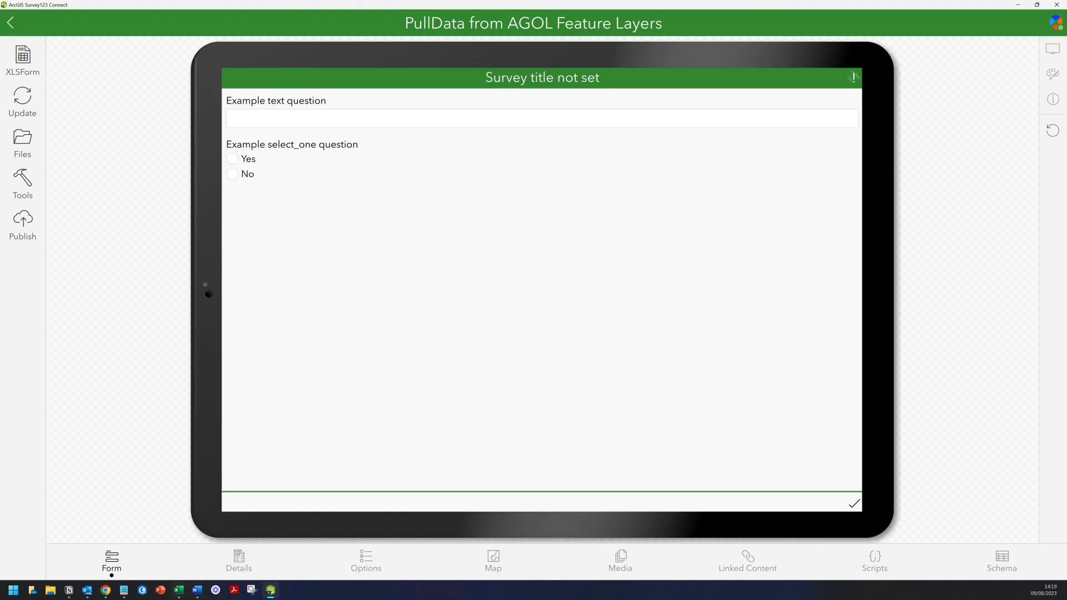
pyautogui.moveTo(181, 595)
pyautogui.moveTo(189, 545)
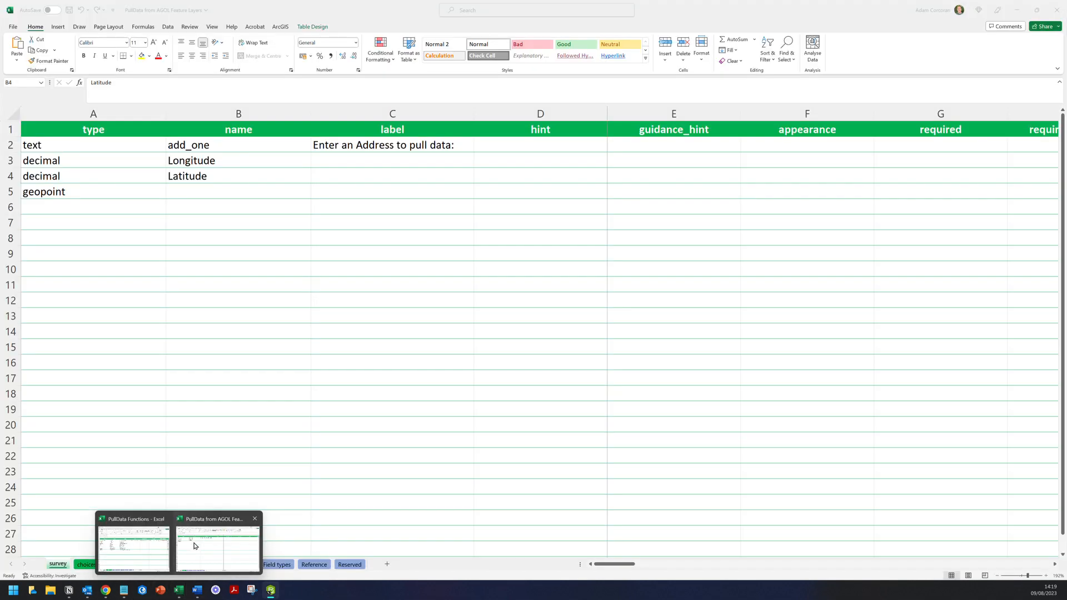
pyautogui.click(189, 546)
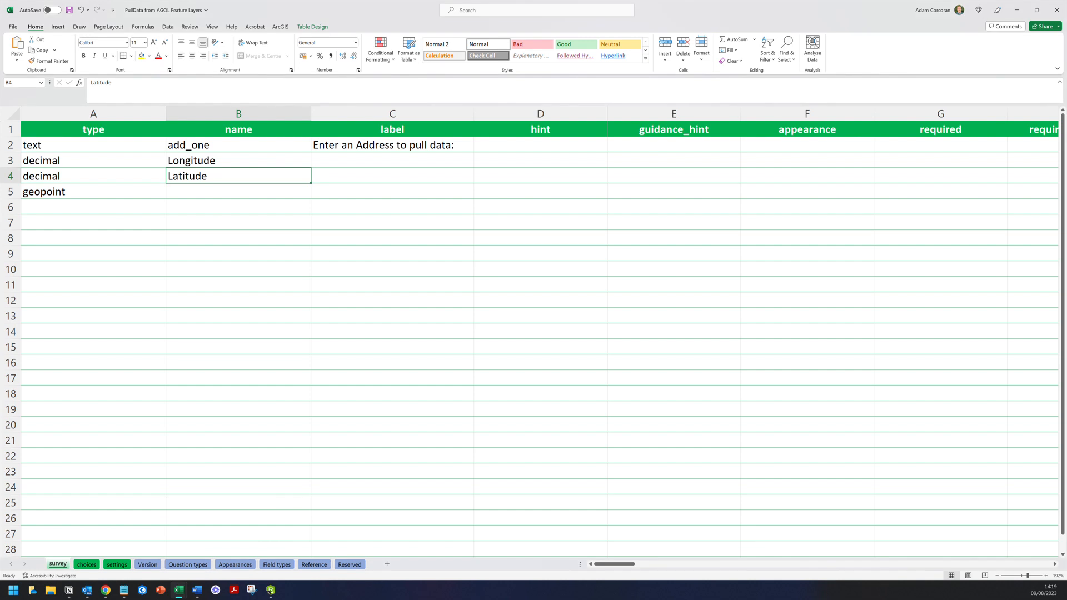
# - Name the geopoint question in B5 Point, replacing the first-typed UniquePoint
pyautogui.click(238, 192)
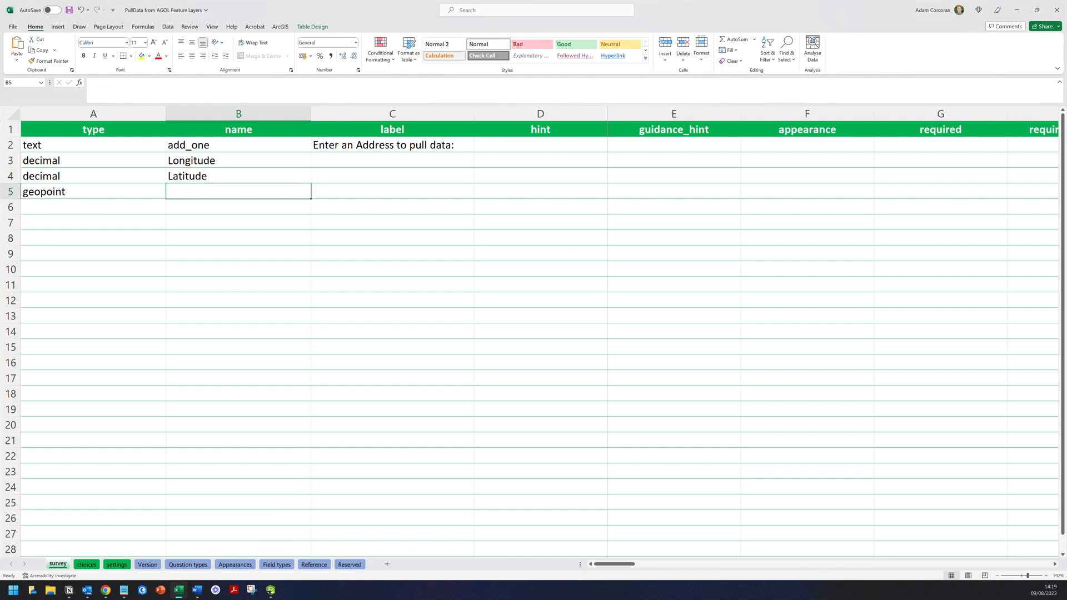
pyautogui.write('Un')
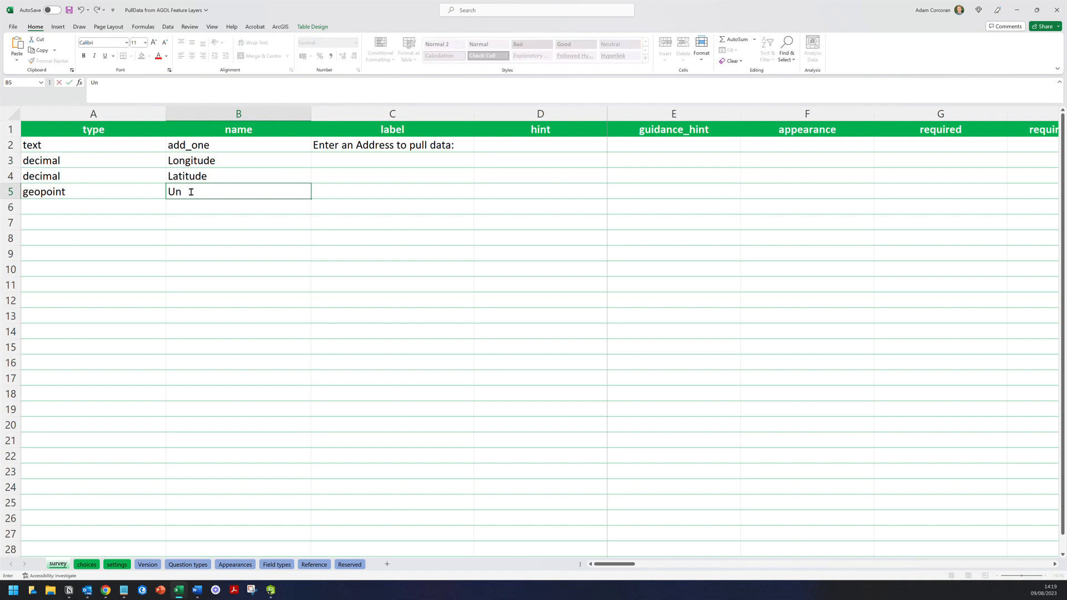
pyautogui.write('iquePoint')
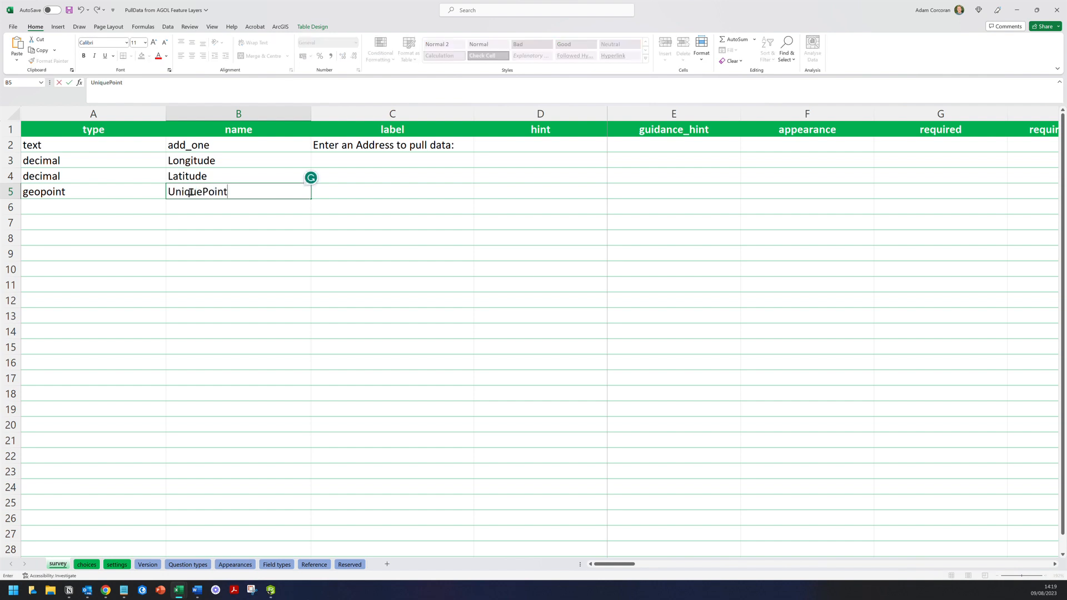
pyautogui.click(361, 160)
pyautogui.click(265, 192)
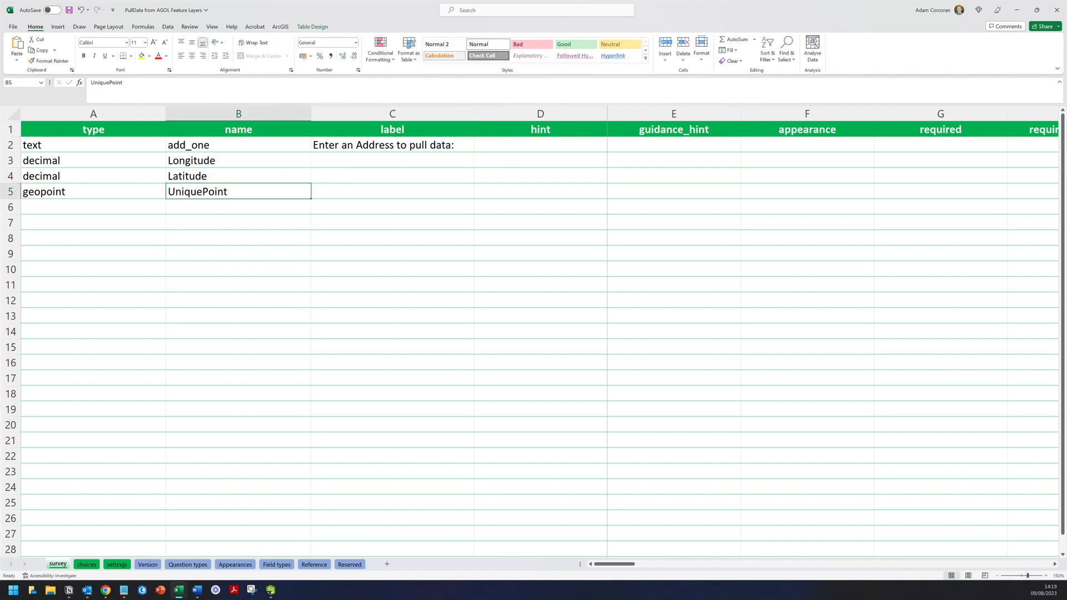
pyautogui.write('Point')
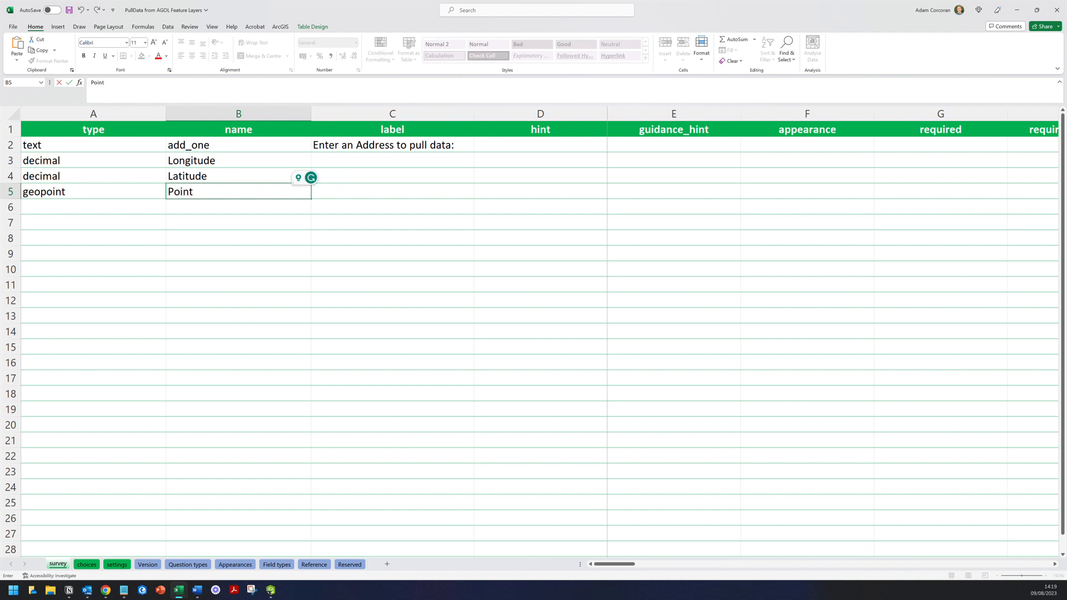
pyautogui.click(361, 146)
# - Label rows 3 and 4 'Longitude (X):' and 'Latitude (Y):', and start C5 with 'Location of'
pyautogui.click(361, 159)
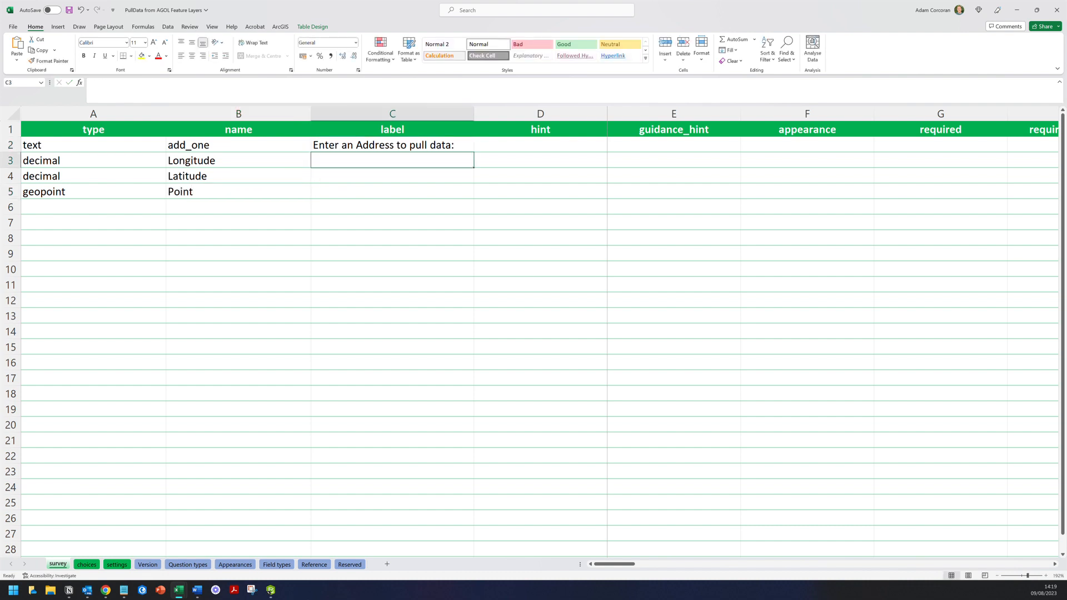
pyautogui.write('Longitude (X):')
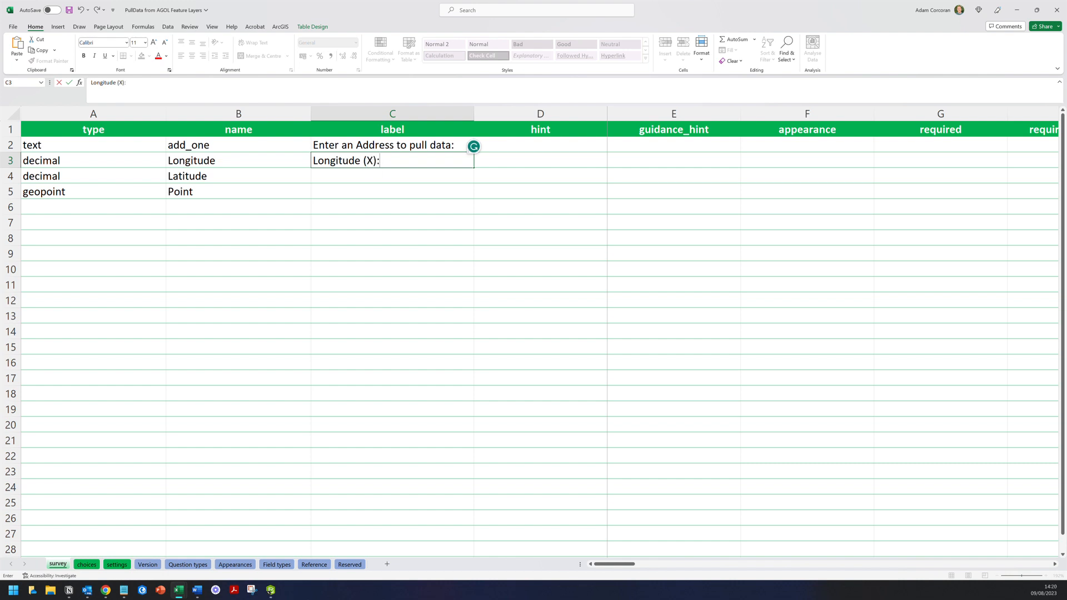
pyautogui.press('Return')
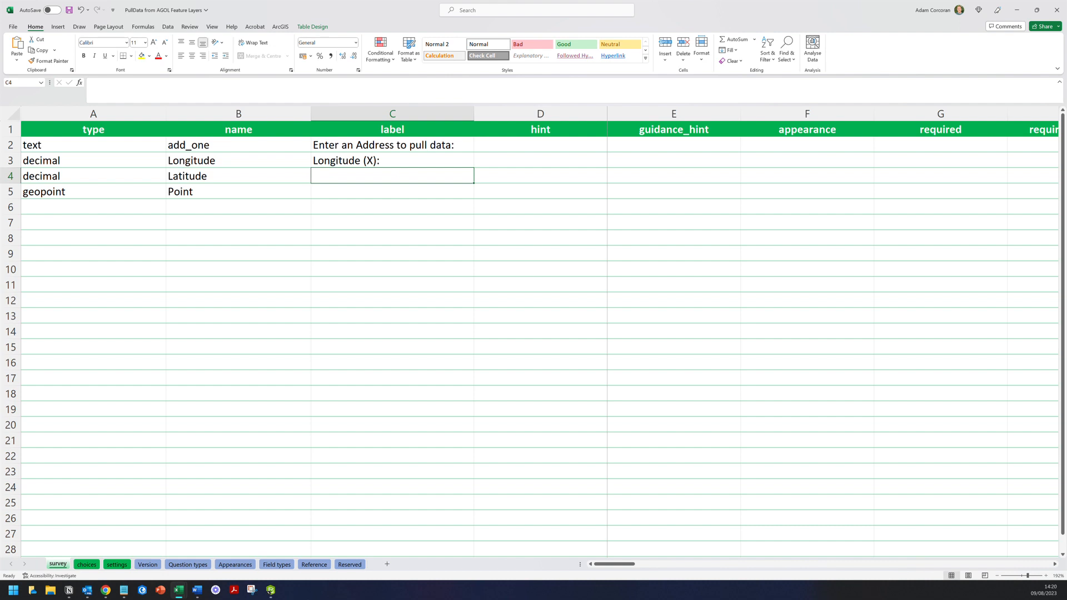
pyautogui.write('Lat')
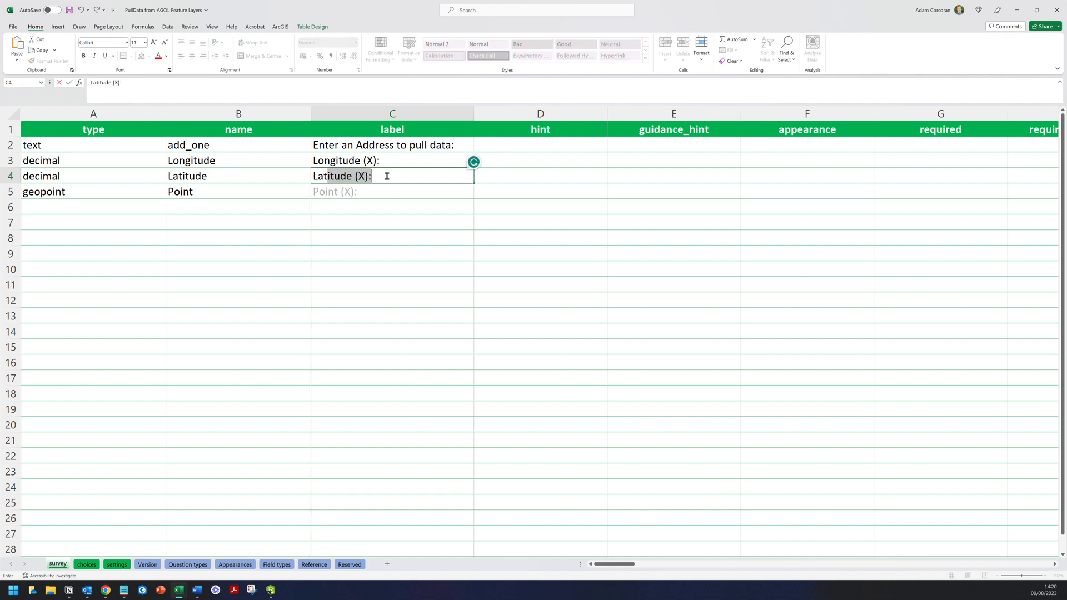
pyautogui.write('itude (Y)')
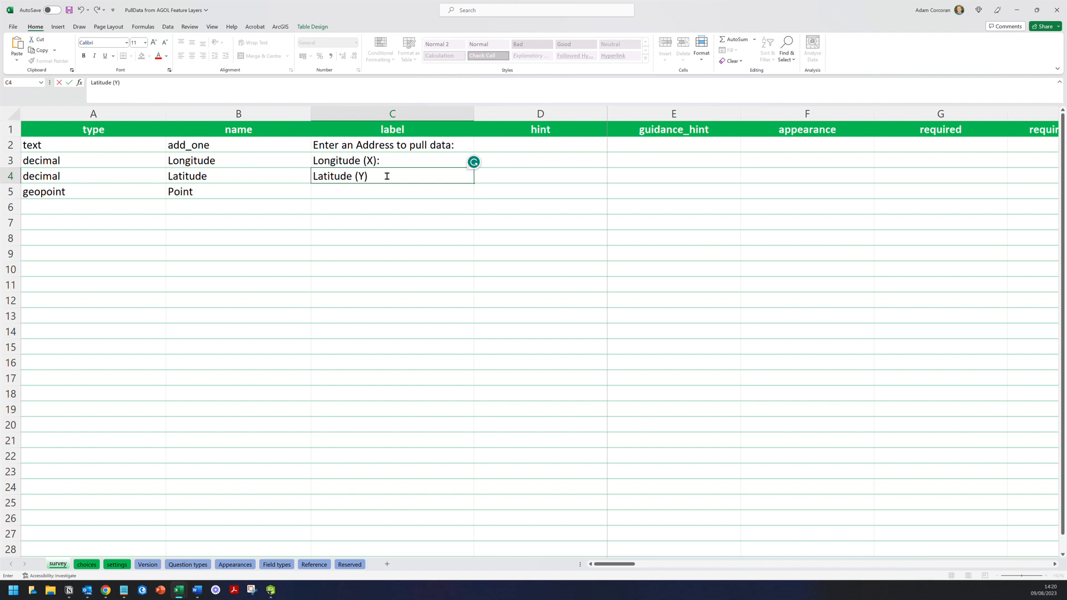
pyautogui.write(':')
pyautogui.press('Return')
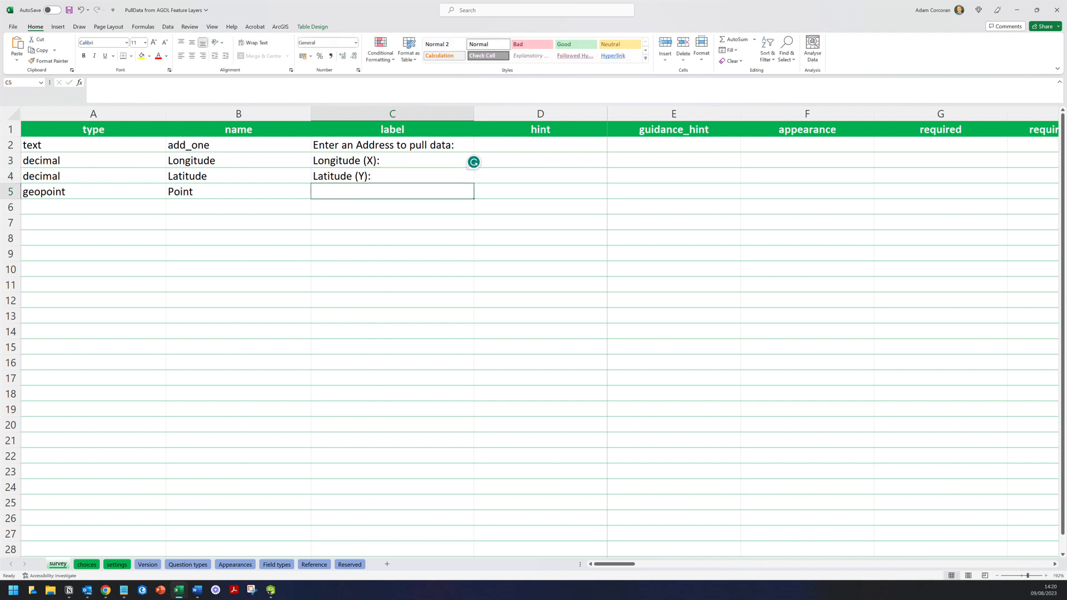
pyautogui.write('Location of')
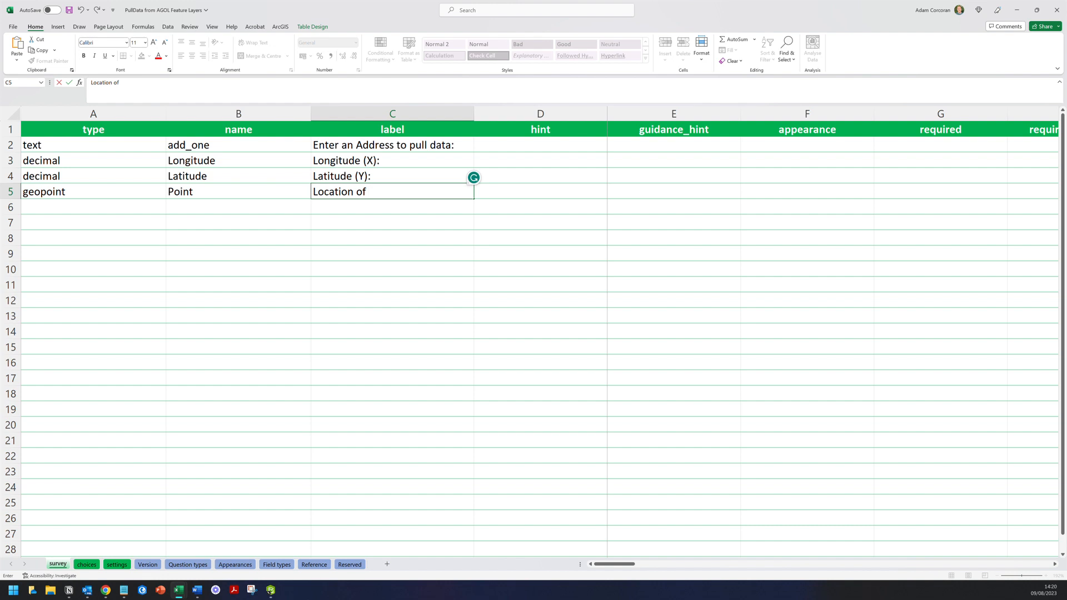
# - Finish the C5 label as 'Location of ${add_one}:', checking it against the add_one name
pyautogui.click(238, 145)
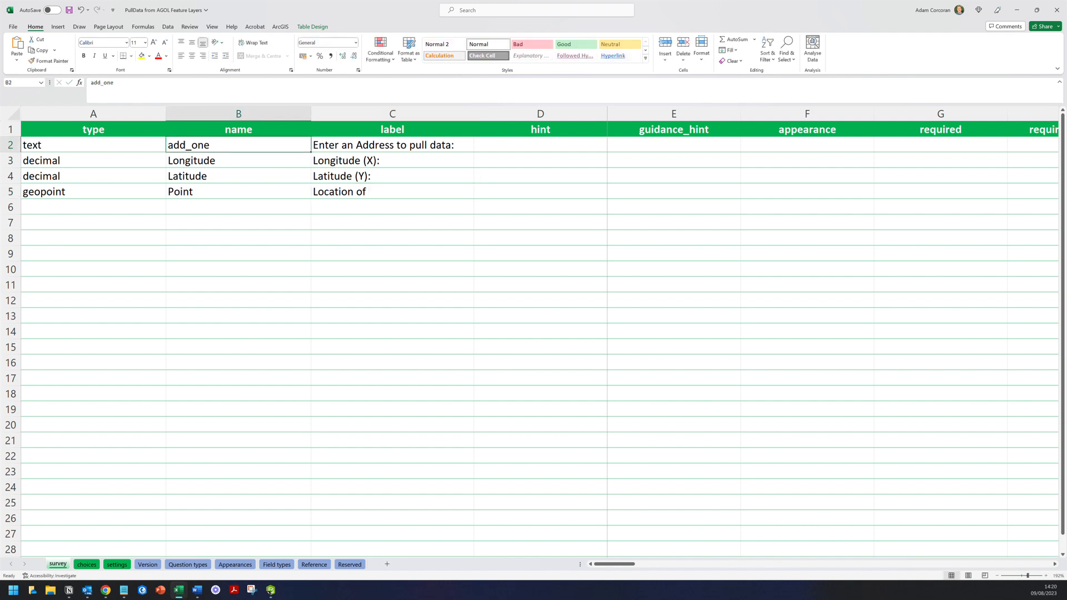
pyautogui.click(380, 191)
pyautogui.doubleClick(380, 191)
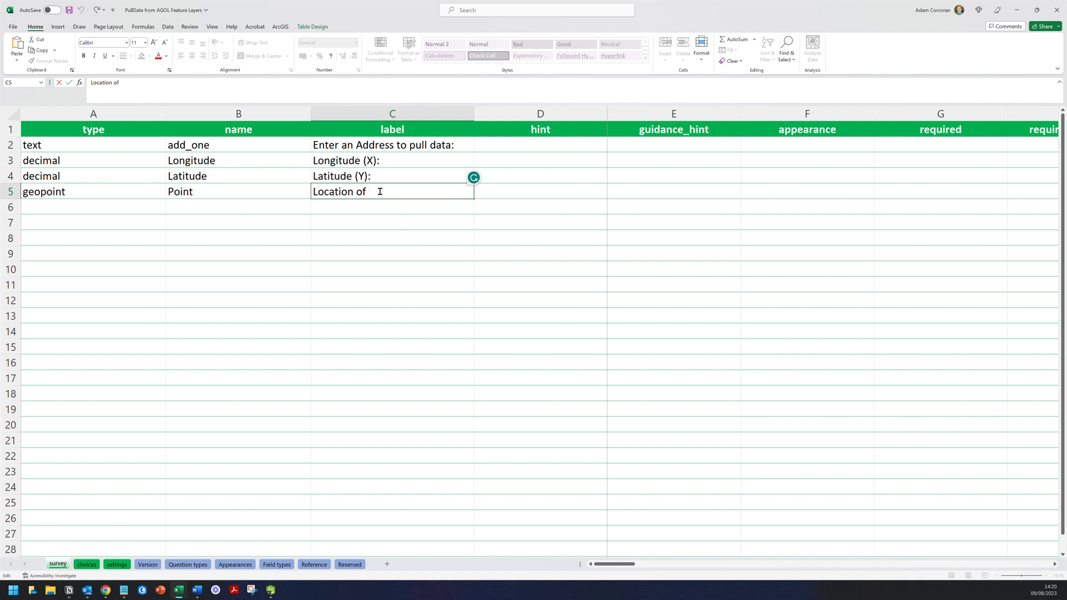
pyautogui.write('${add_one}:')
pyautogui.click(238, 145)
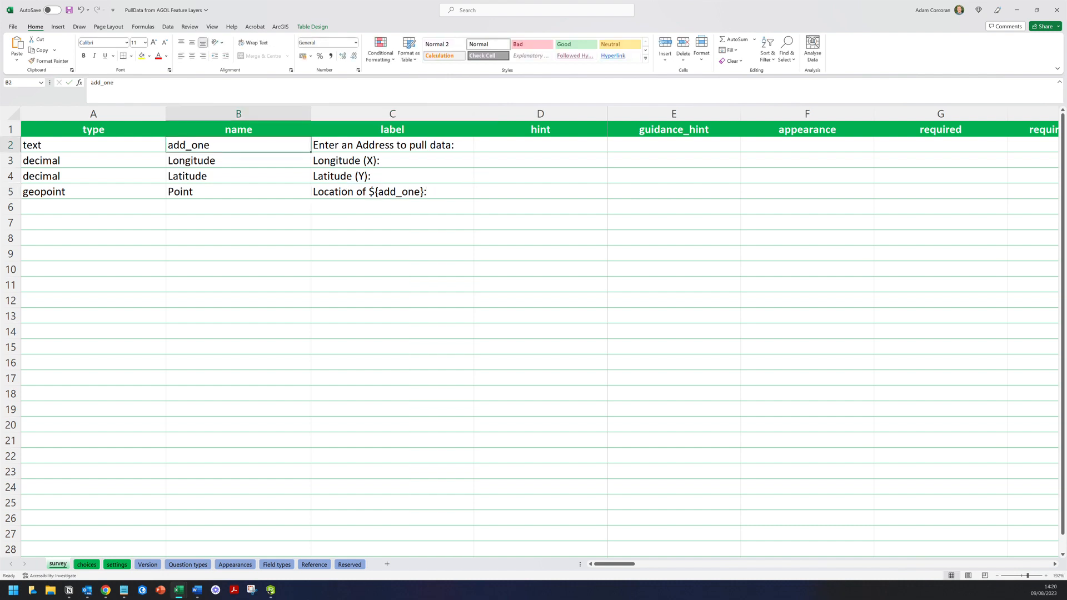
pyautogui.click(393, 192)
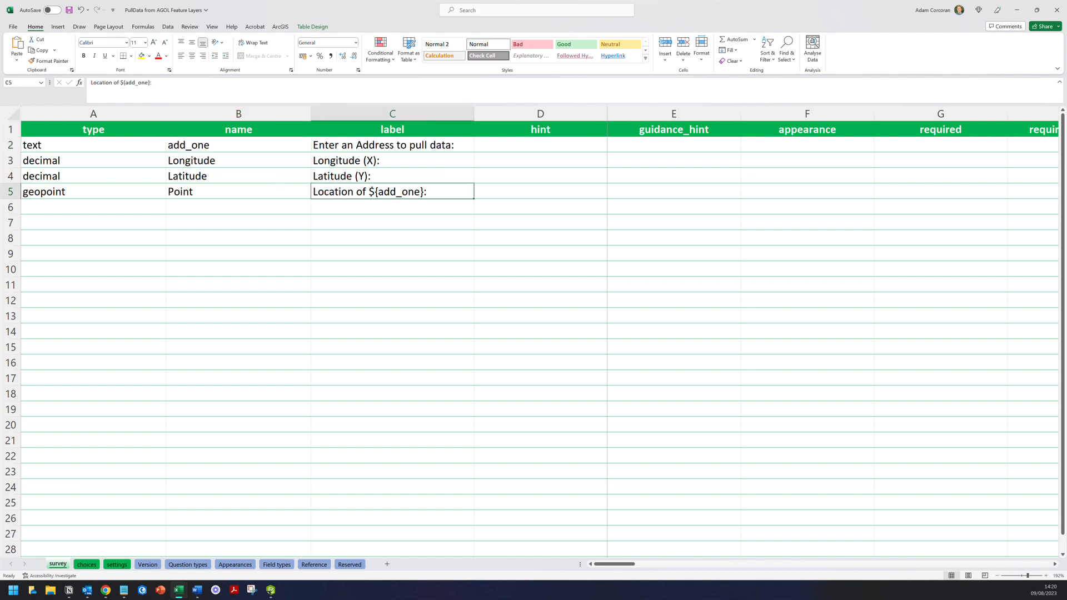
pyautogui.click(238, 145)
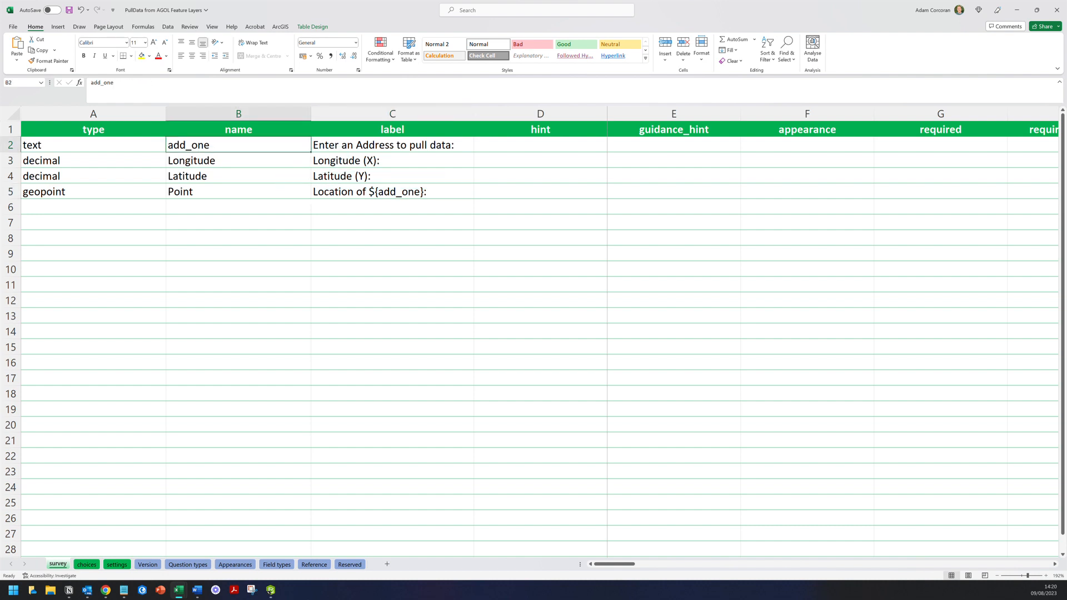
pyautogui.click(393, 192)
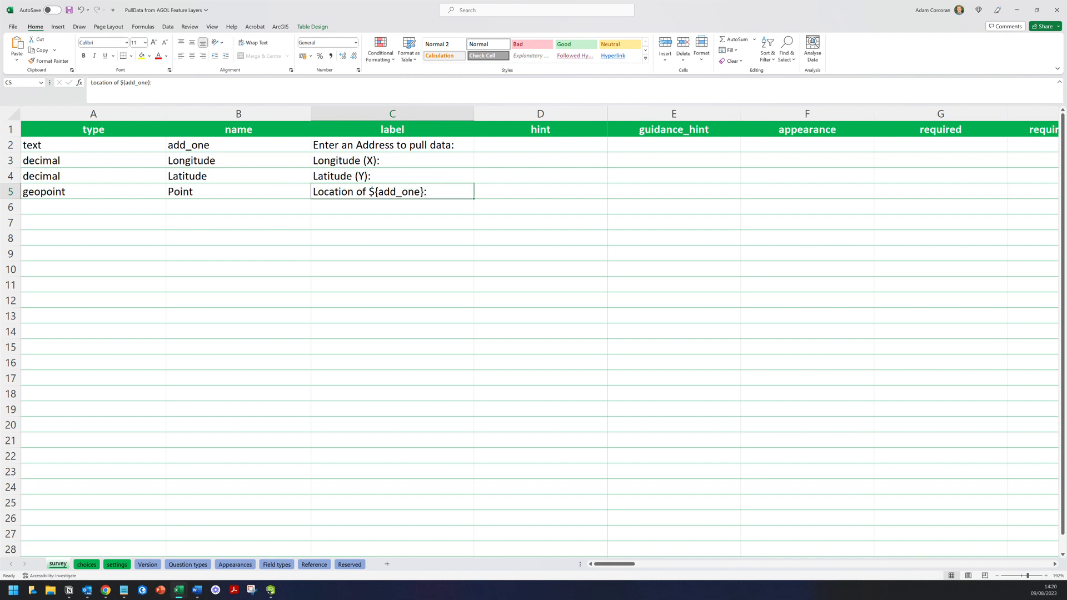
pyautogui.moveTo(624, 565); pyautogui.dragTo(673, 563)
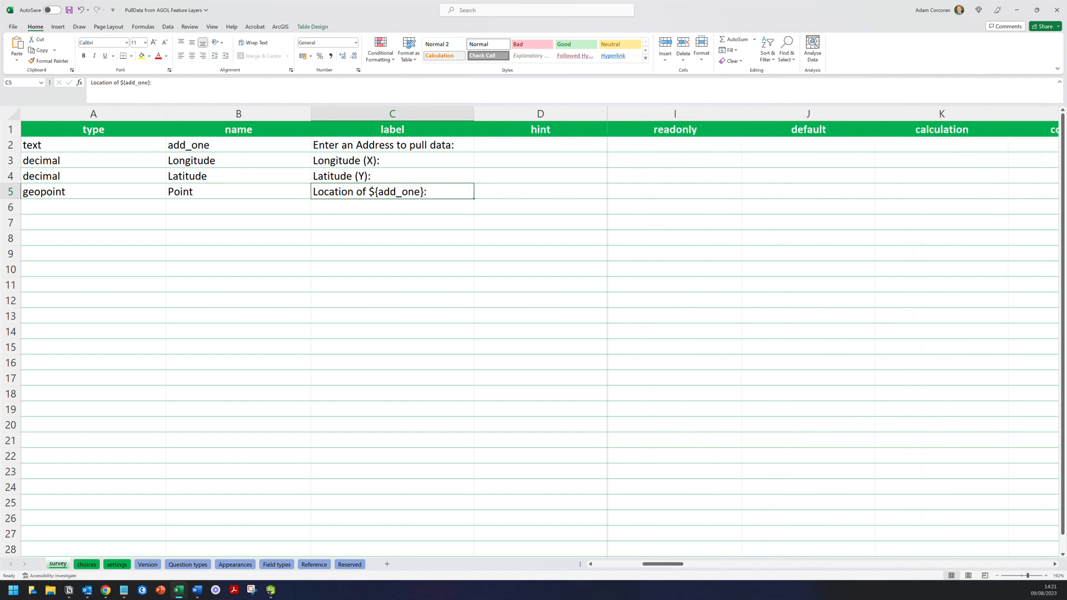
pyautogui.click(674, 161)
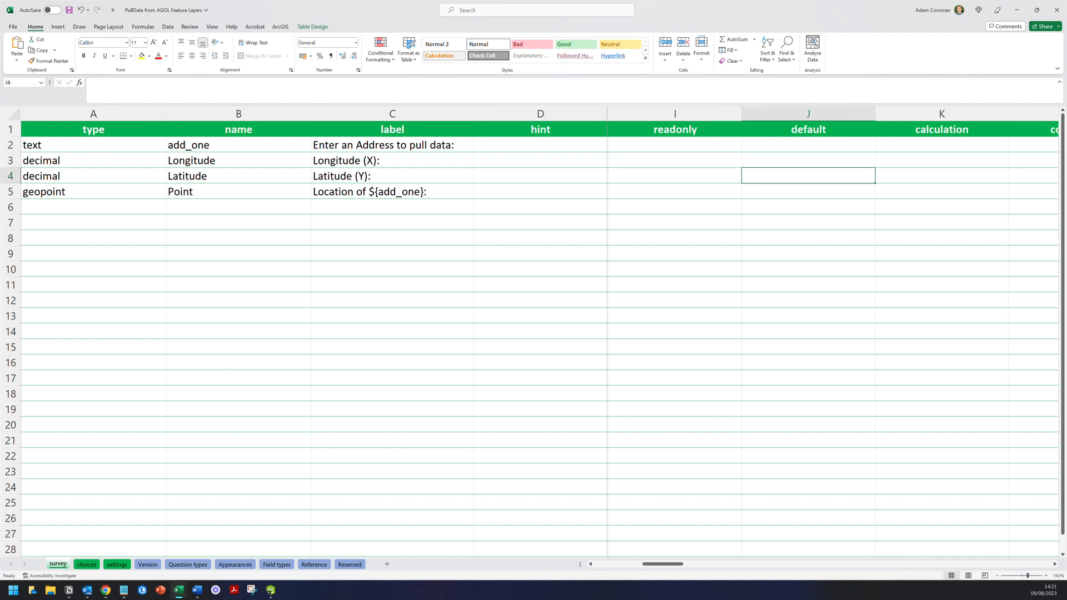
# - Choose yes in readonly cells I3, I4 and I5 for Longitude, Latitude and Point
pyautogui.click(745, 164)
pyautogui.click(699, 174)
pyautogui.click(702, 177)
pyautogui.click(745, 179)
pyautogui.click(700, 190)
pyautogui.click(701, 191)
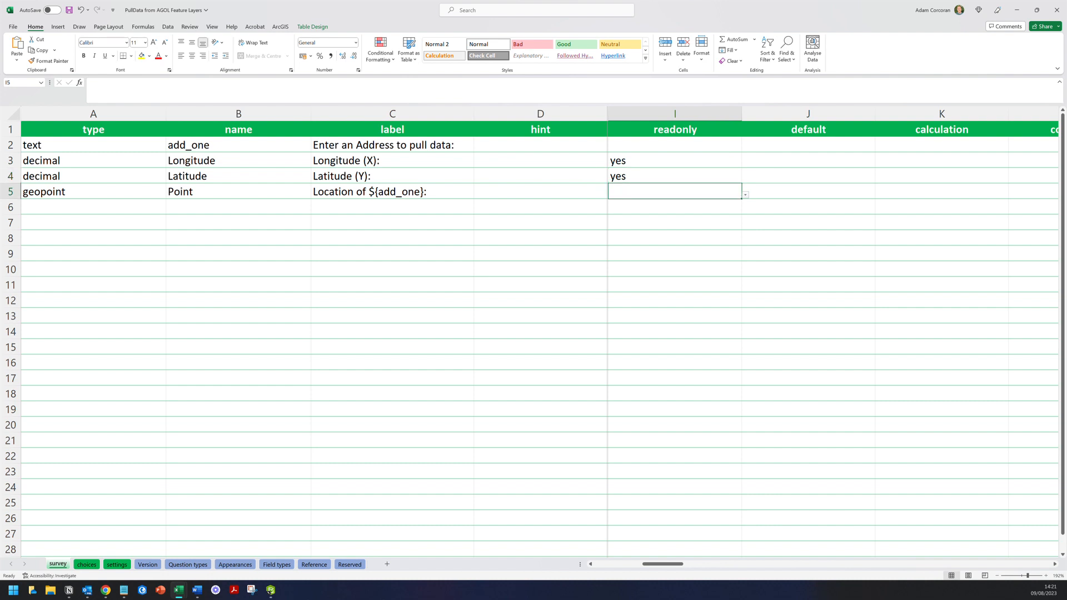
pyautogui.click(744, 195)
pyautogui.click(703, 203)
# - Review the Latitude type, the add_one and Point names, and Point's readonly value
pyautogui.click(165, 175)
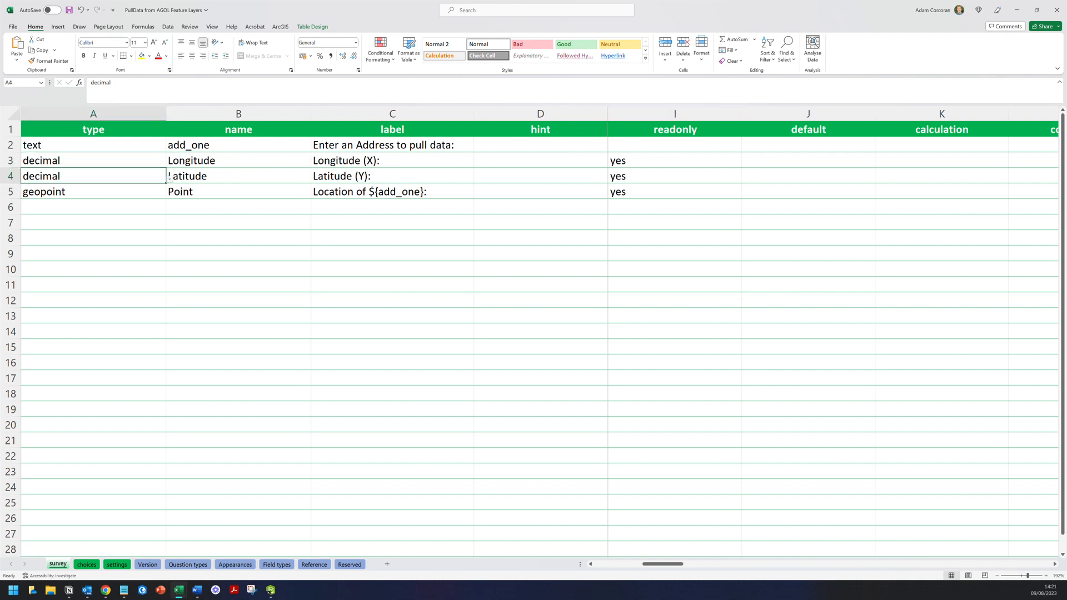
pyautogui.click(239, 145)
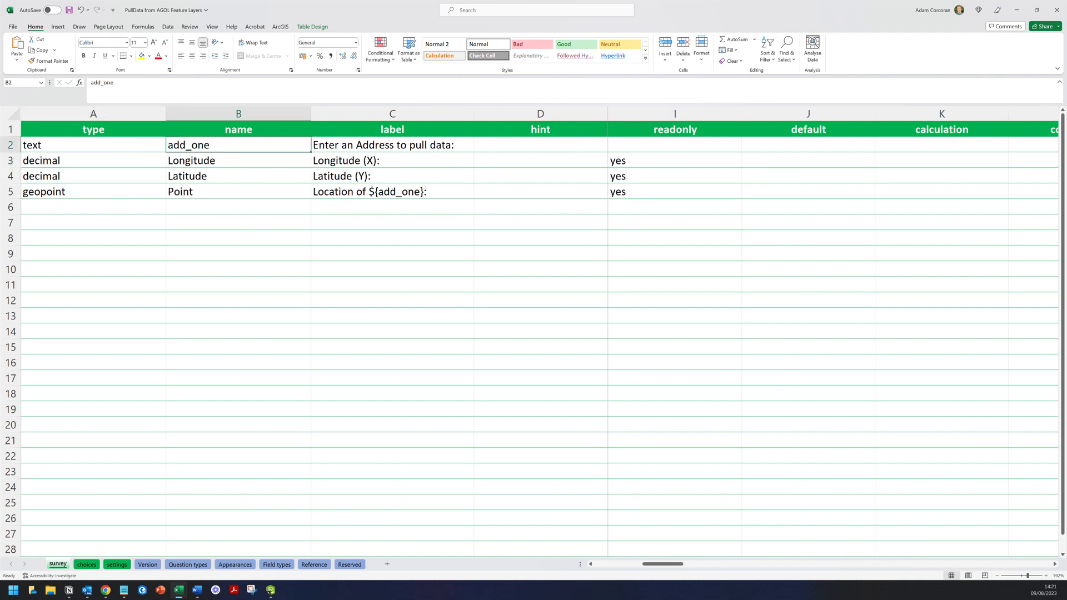
pyautogui.click(238, 192)
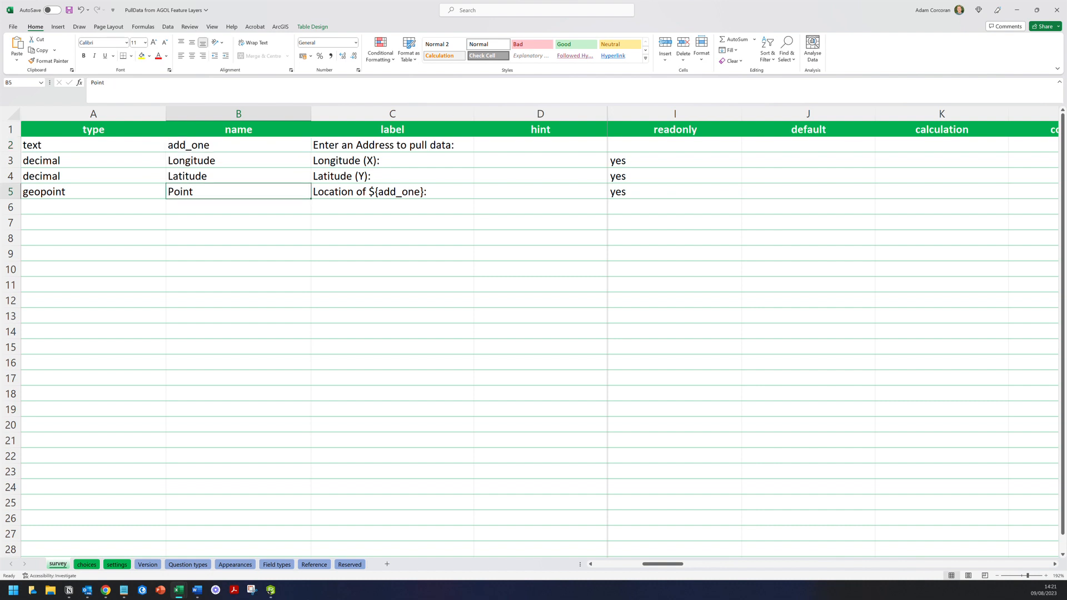
pyautogui.moveTo(675, 160); pyautogui.dragTo(675, 193)
pyautogui.click(675, 192)
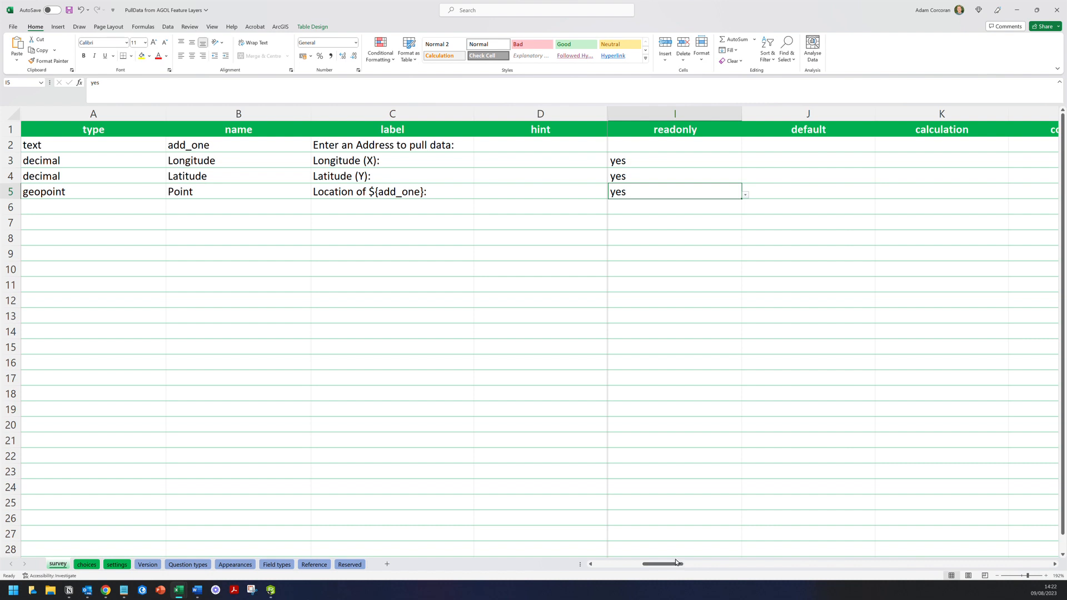
# - Scroll to the calculation column and start editing the Longitude calculation in K3
pyautogui.moveTo(677, 568); pyautogui.dragTo(694, 567)
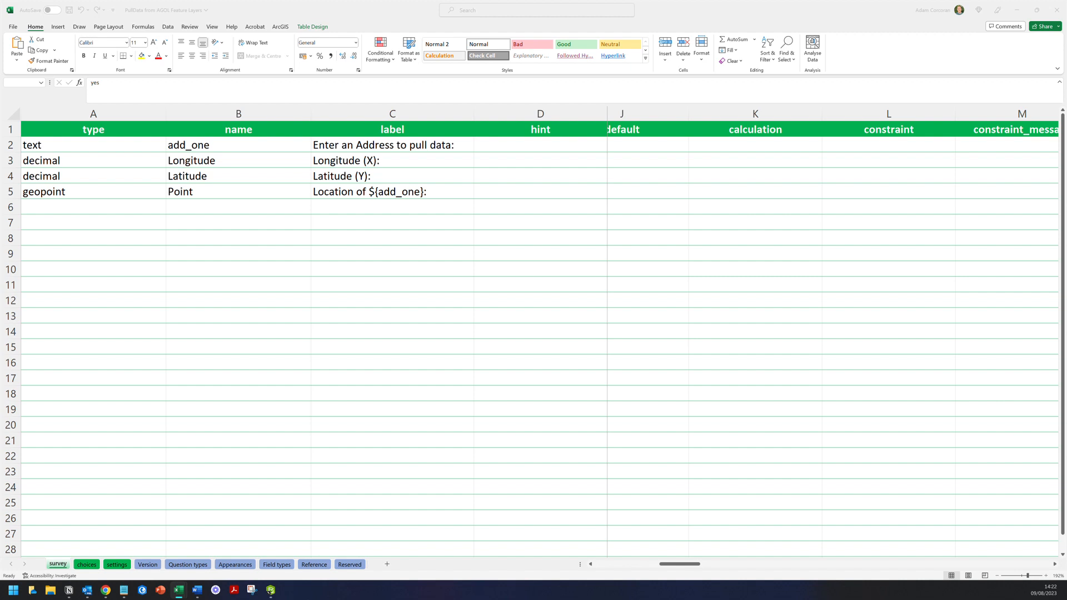
pyautogui.click(737, 150)
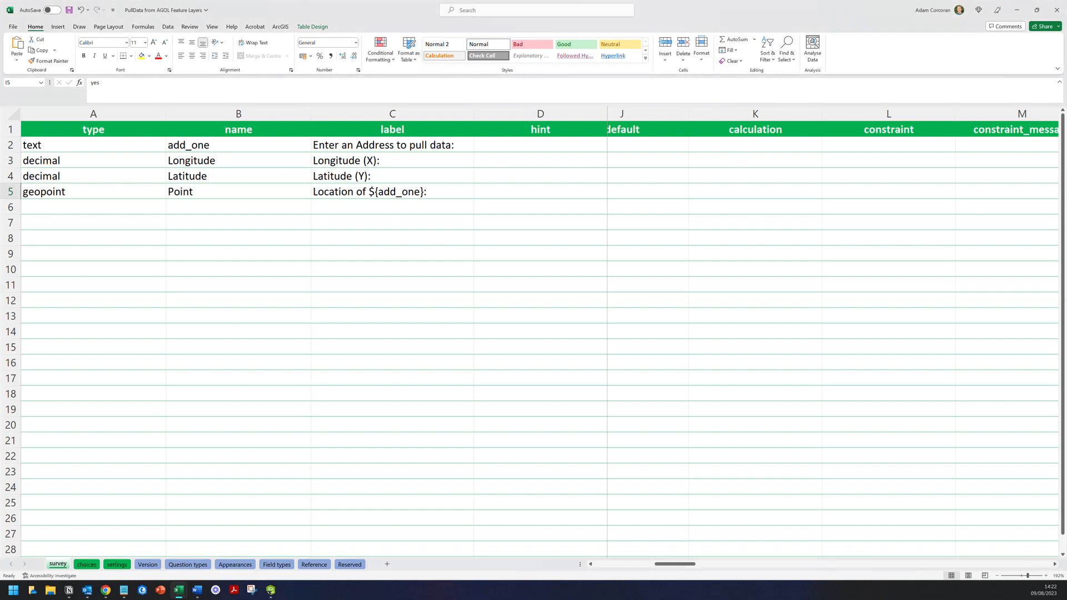
pyautogui.click(745, 145)
pyautogui.moveTo(690, 564); pyautogui.dragTo(696, 565)
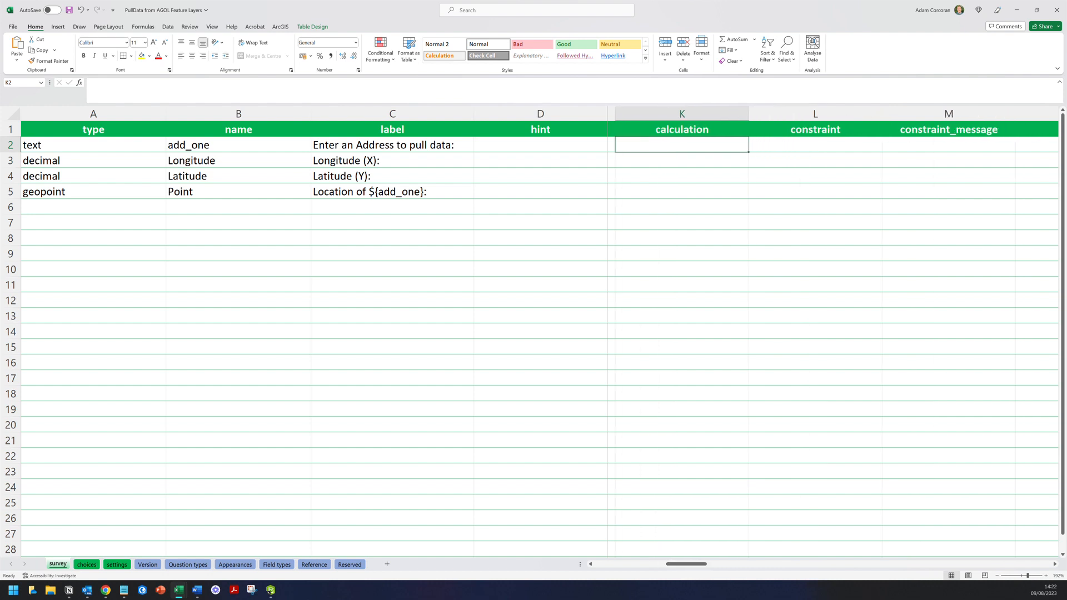
pyautogui.click(681, 160)
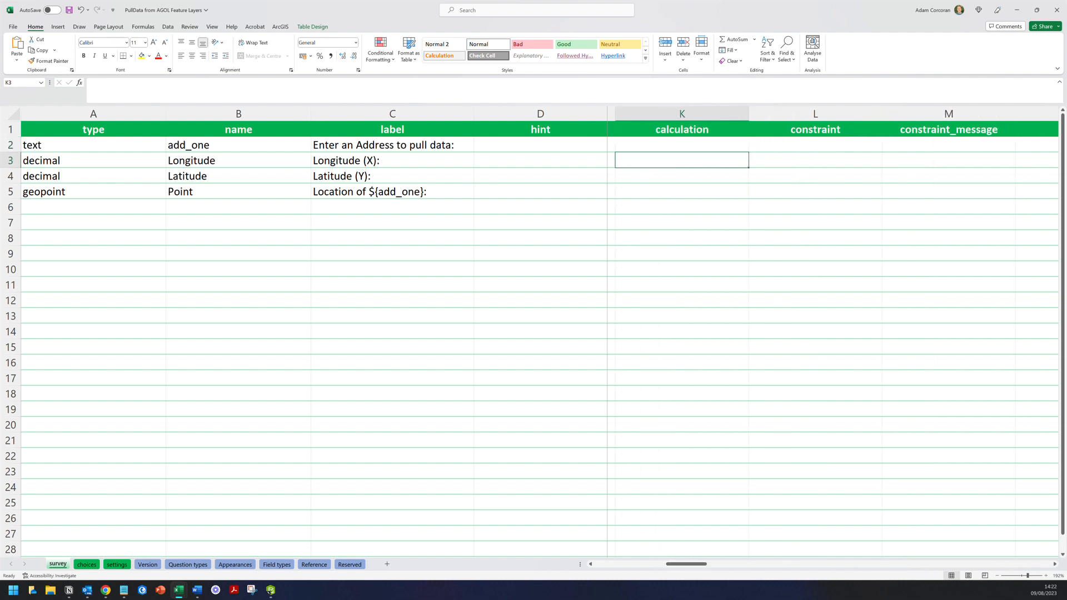
pyautogui.click(584, 93)
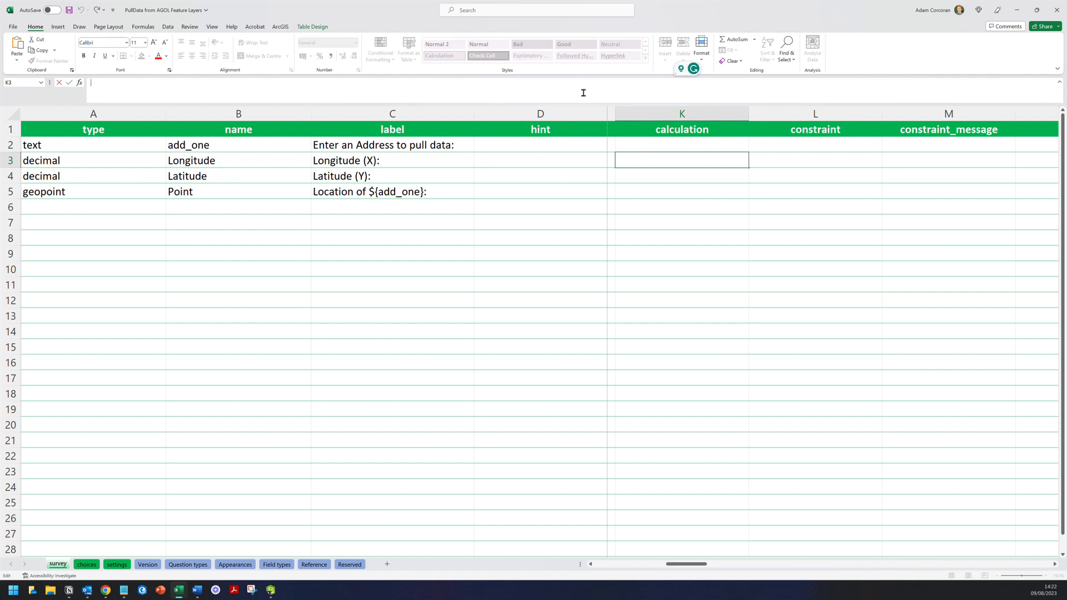
pyautogui.write('pulldata("')
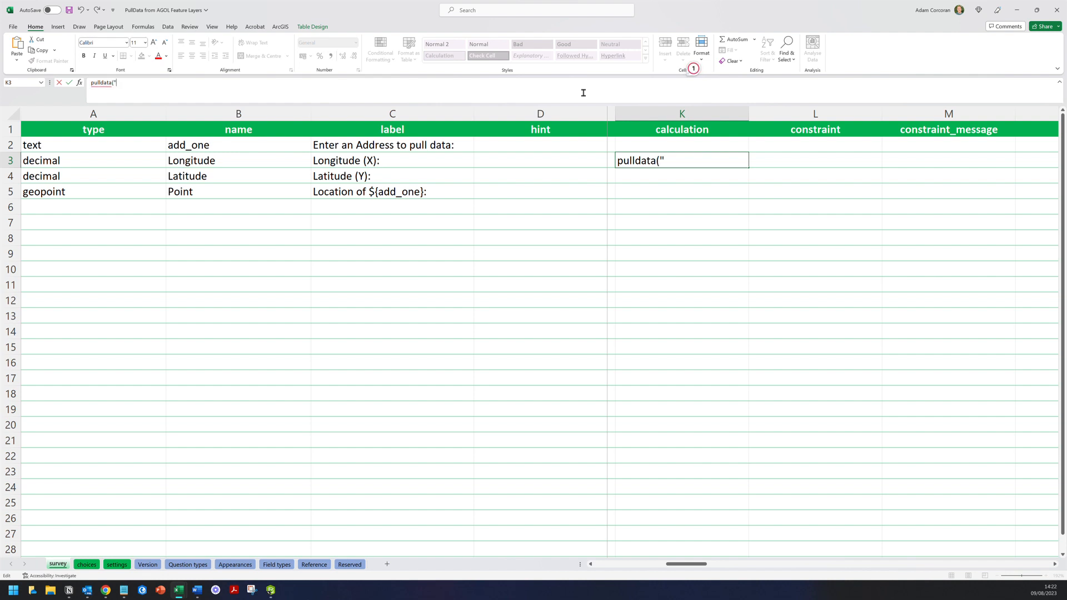
pyautogui.write('@layer",')
pyautogui.write('getValue",')
pyautogui.write('attributes')
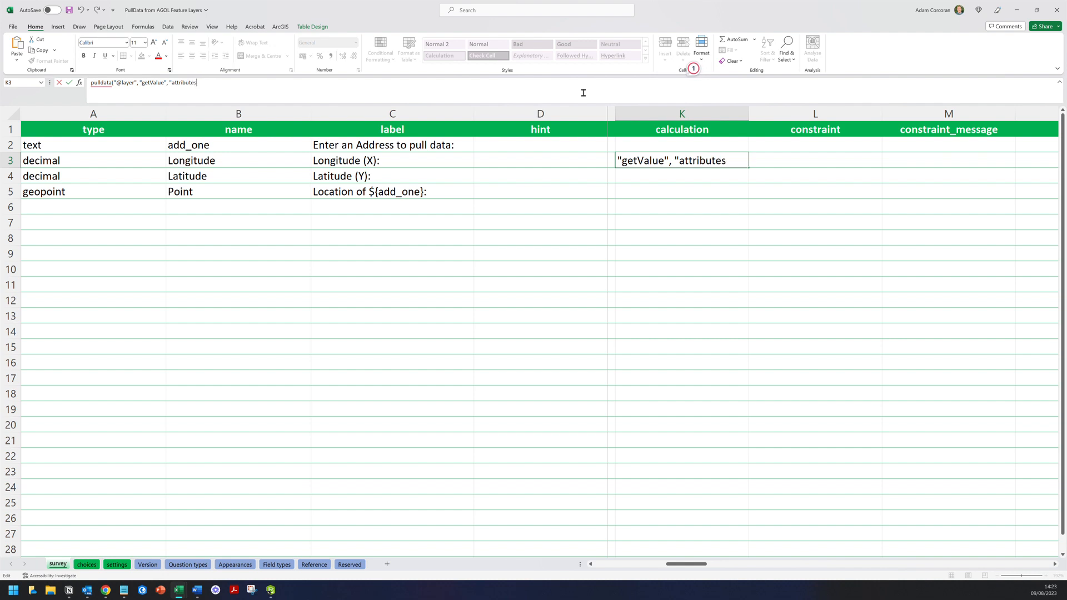
pyautogui.write('.')
# - Copy long_wgs from the notes into the Longitude formula and close its quote
pyautogui.click(68, 590)
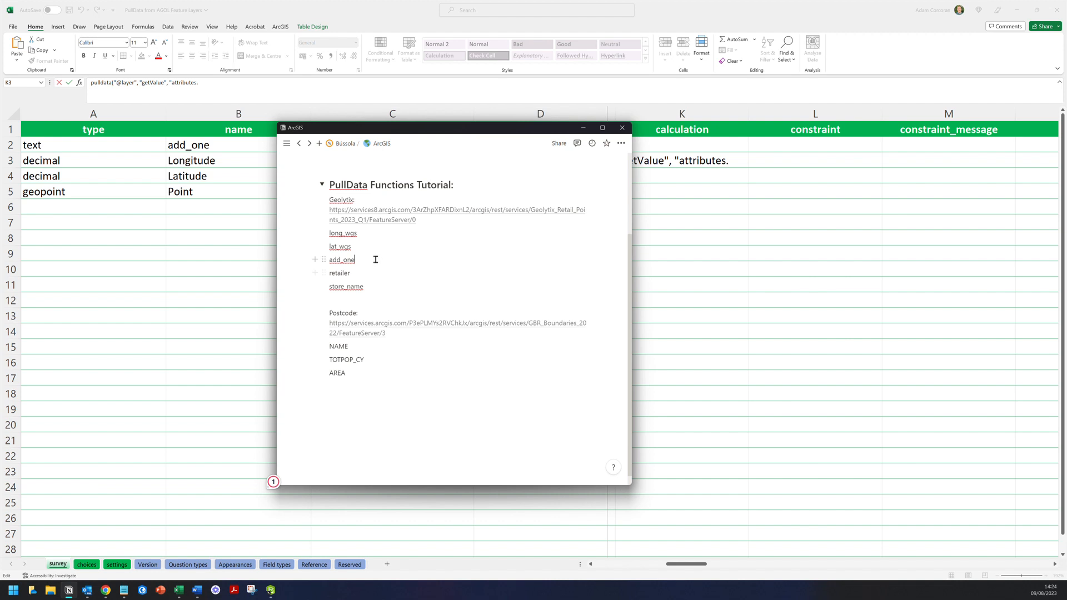
pyautogui.moveTo(359, 235); pyautogui.dragTo(331, 234)
pyautogui.hotkey('ctrl', 'c')
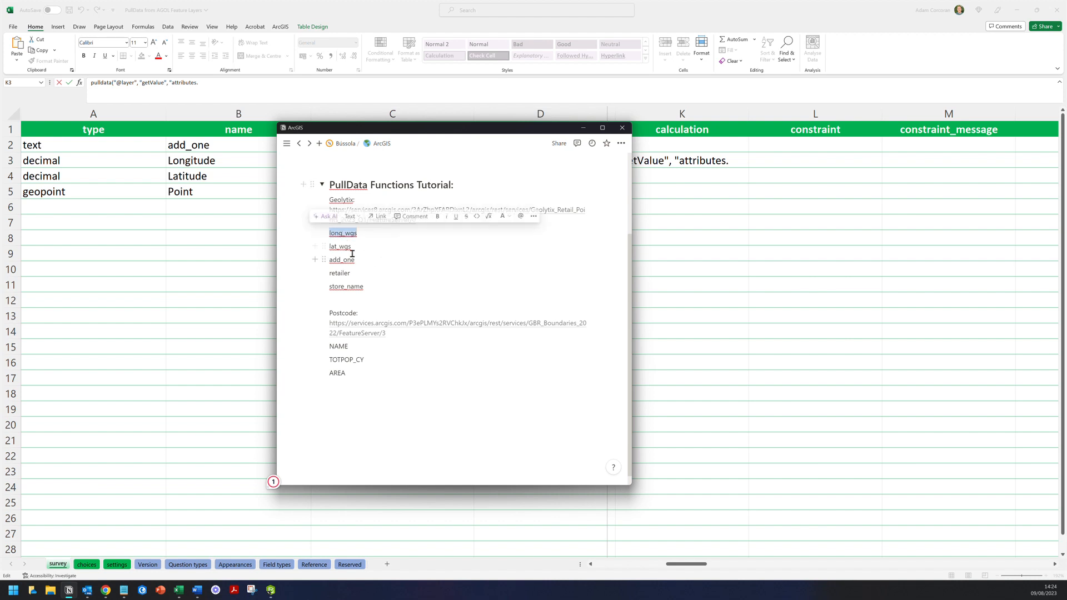
pyautogui.click(225, 86)
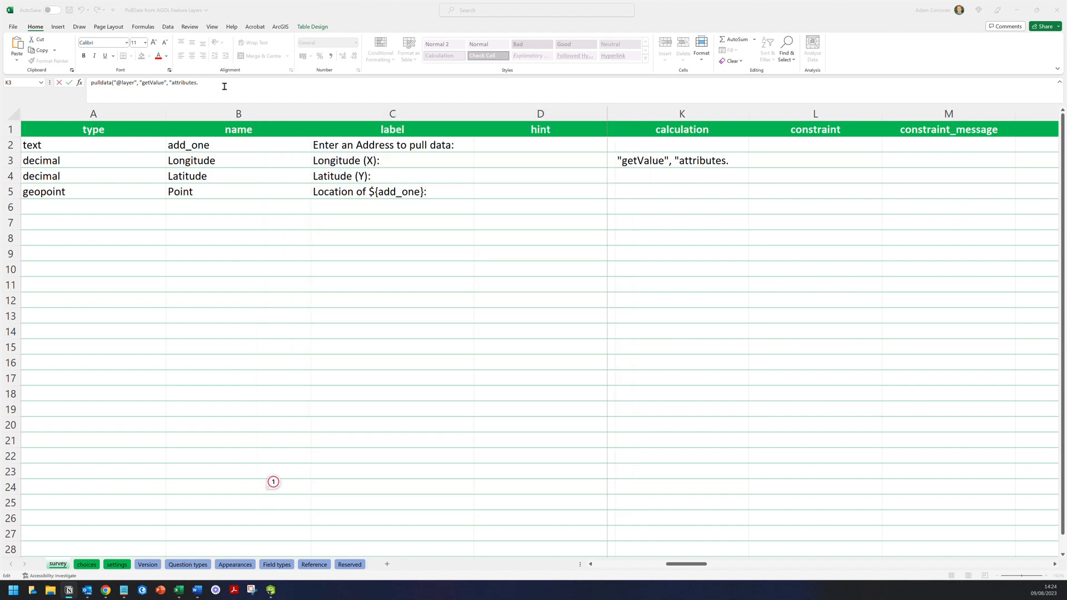
pyautogui.hotkey('ctrl', 'v')
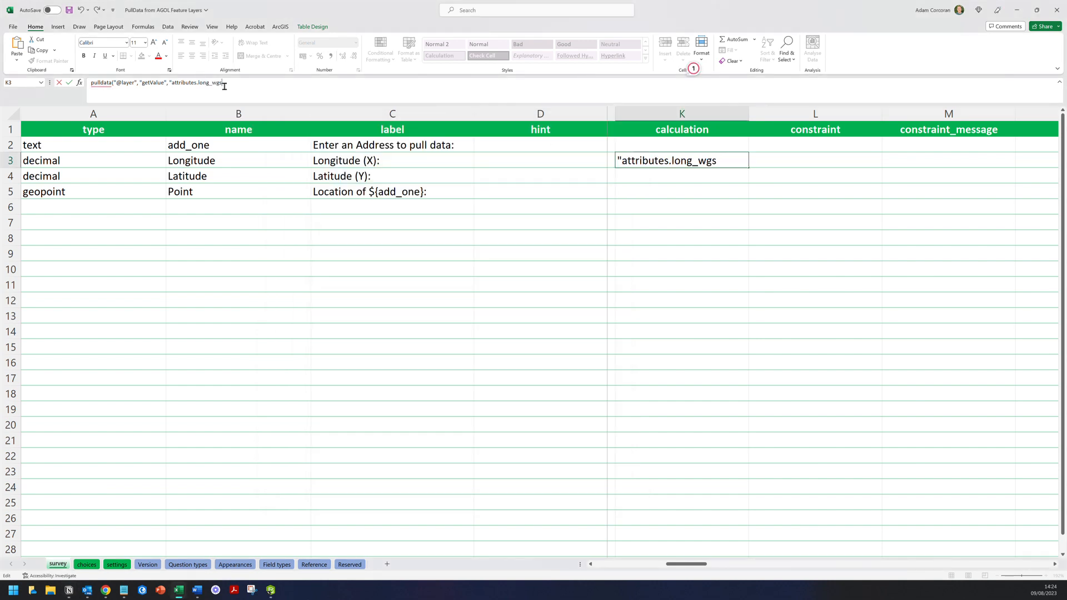
pyautogui.write('"')
# - Paste the Geolytix Retail Points FeatureServer/0 URL into the Longitude formula, followed by ',
pyautogui.click(69, 590)
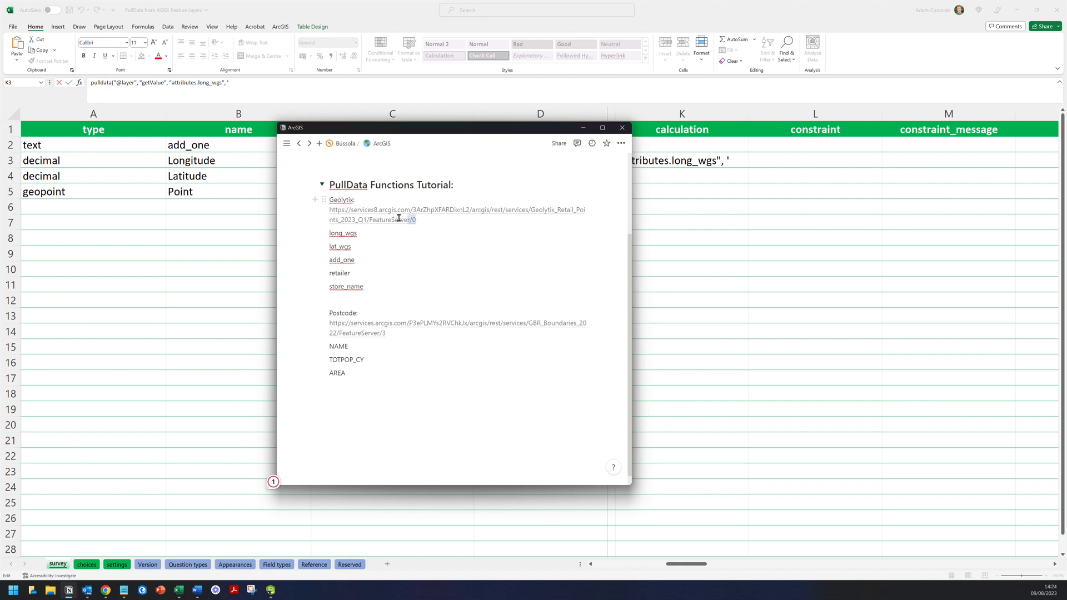
pyautogui.moveTo(417, 220); pyautogui.dragTo(329, 212)
pyautogui.hotkey('ctrl', 'c')
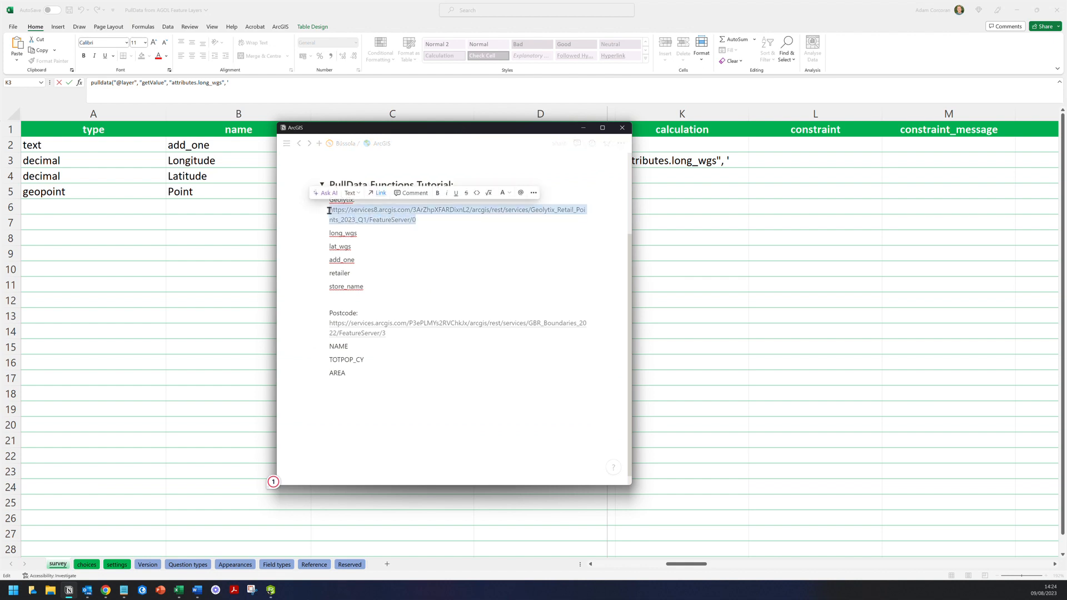
pyautogui.hotkey('alt', 'Tab')
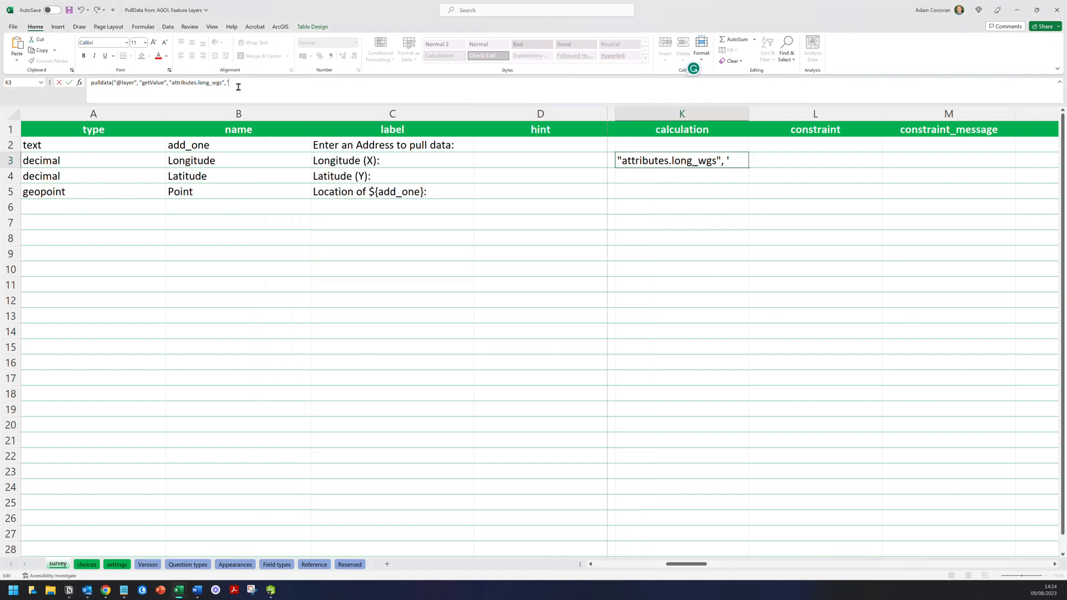
pyautogui.hotkey('ctrl', 'v')
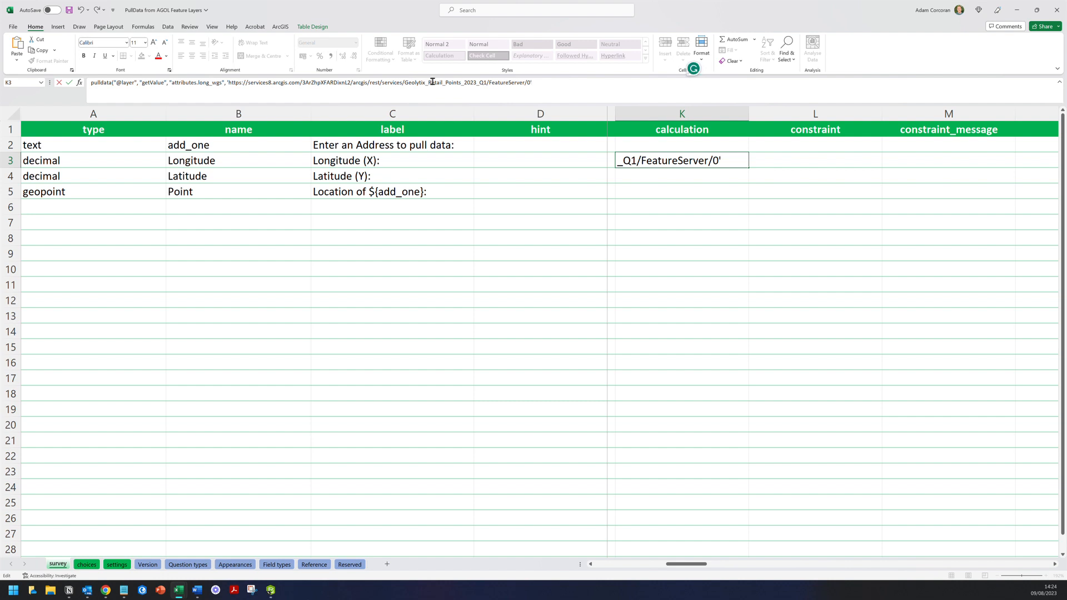
pyautogui.write("',")
pyautogui.hotkey('alt', 'Tab')
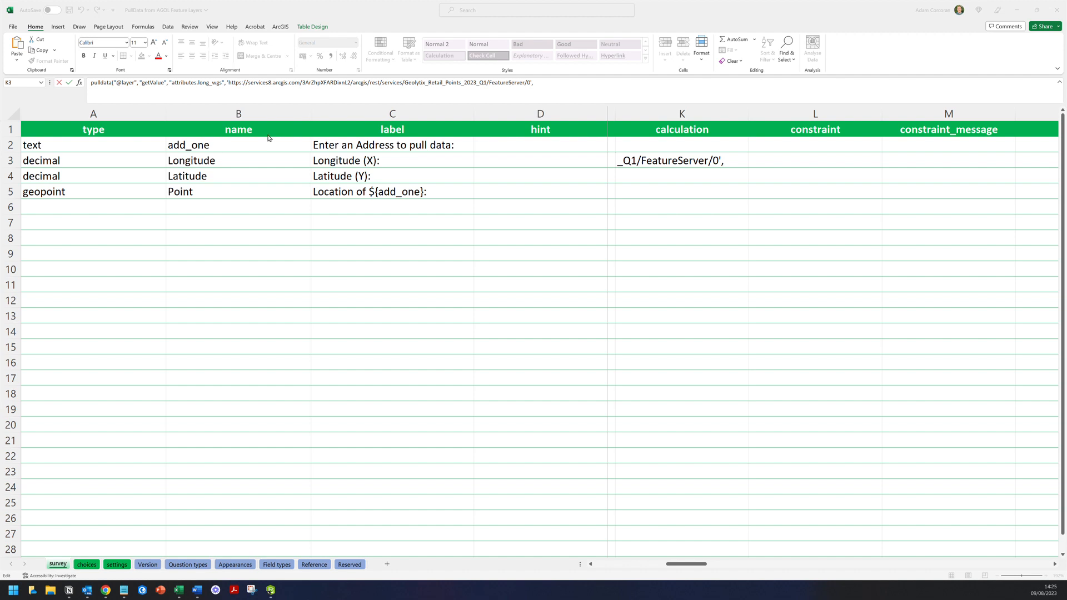
# - Append concat(" after the layer URL at the end of K3's formula
pyautogui.click(547, 86)
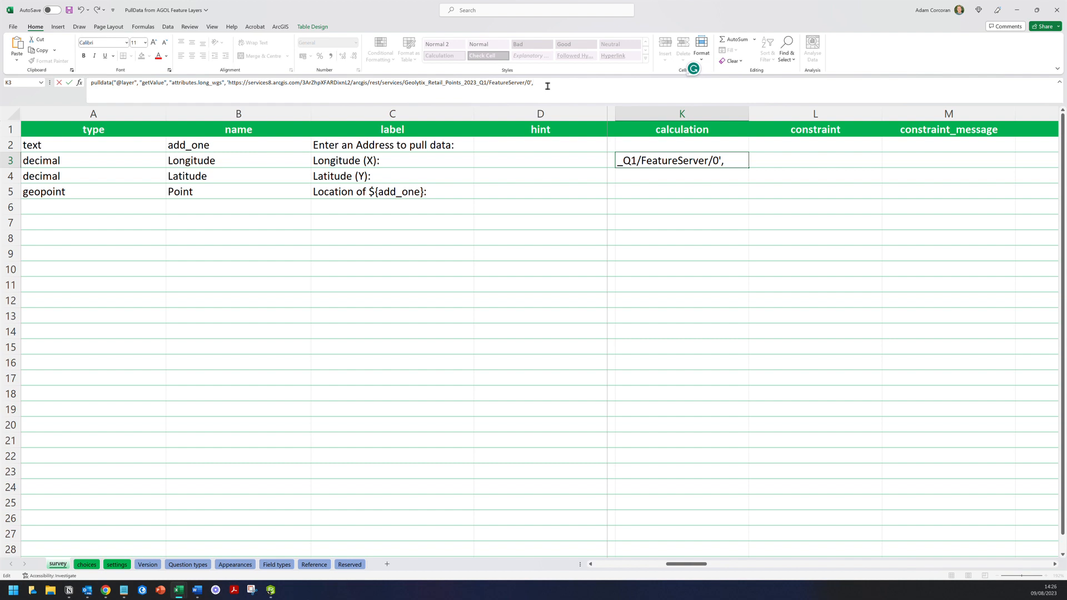
pyautogui.write('oncat')
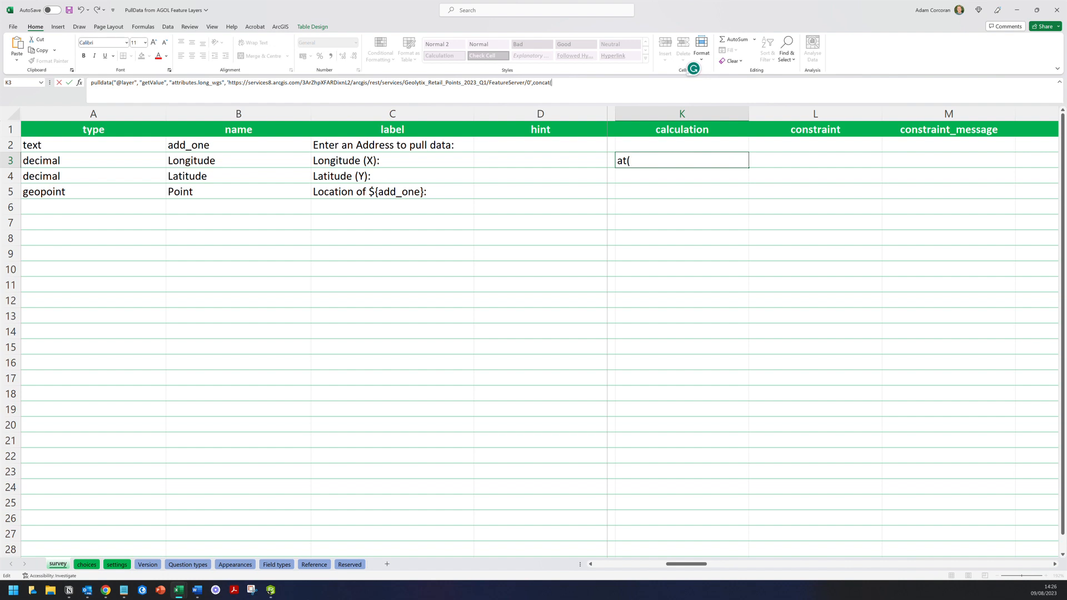
pyautogui.write('("')
# - Add the add_one = query text and the ${add_one} reference inside the concat
pyautogui.click(69, 590)
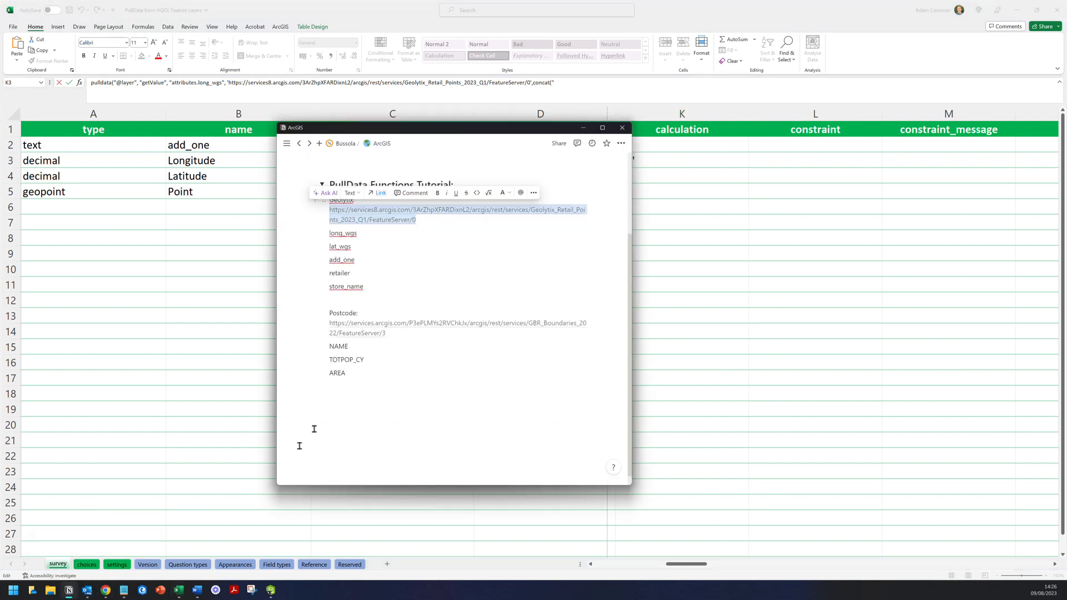
pyautogui.click(370, 251)
pyautogui.click(365, 259)
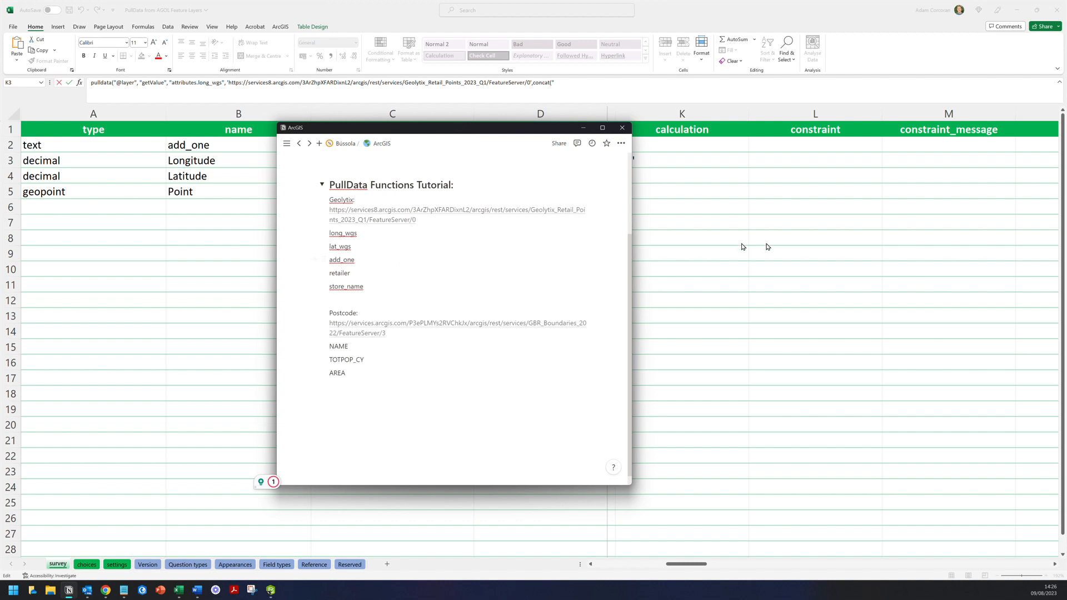
pyautogui.click(582, 86)
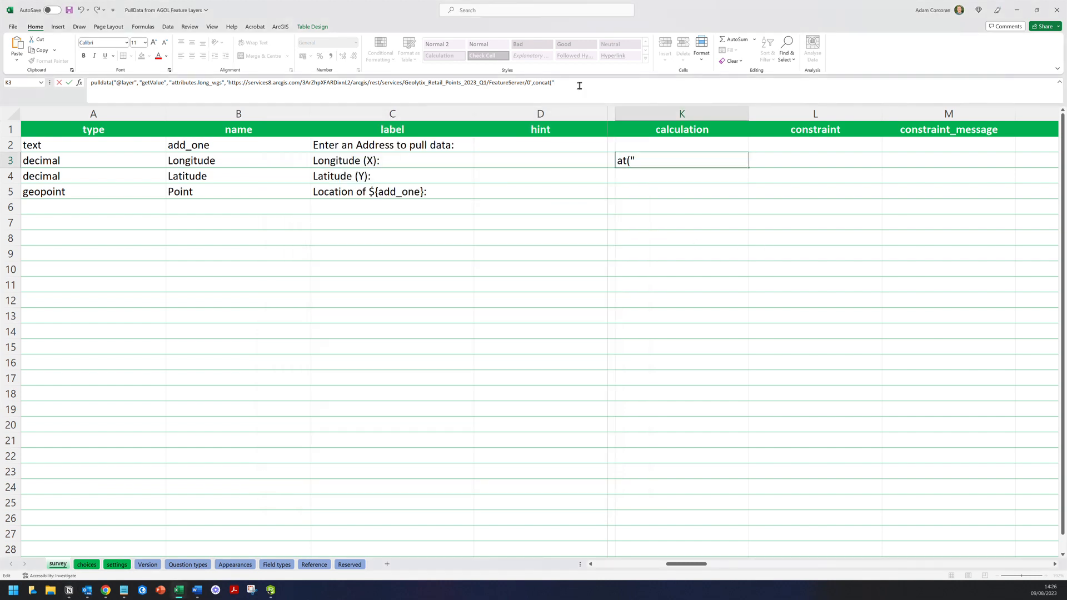
pyautogui.write('add_one')
pyautogui.write('=')
pyautogui.write('${a')
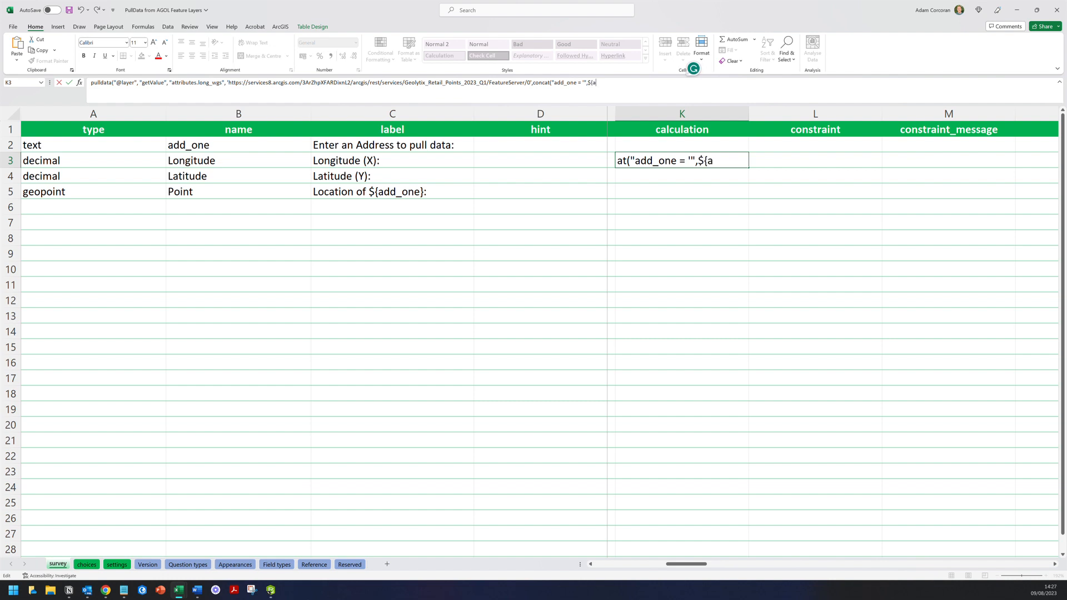
pyautogui.write('dd_one')
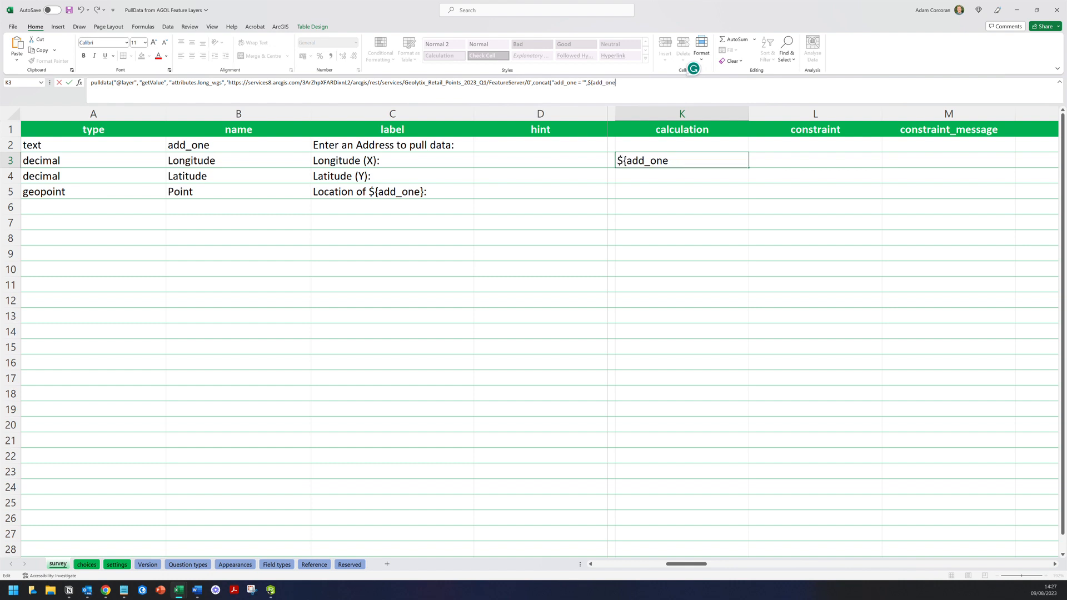
pyautogui.write('}')
pyautogui.hotkey('alt', 'Tab')
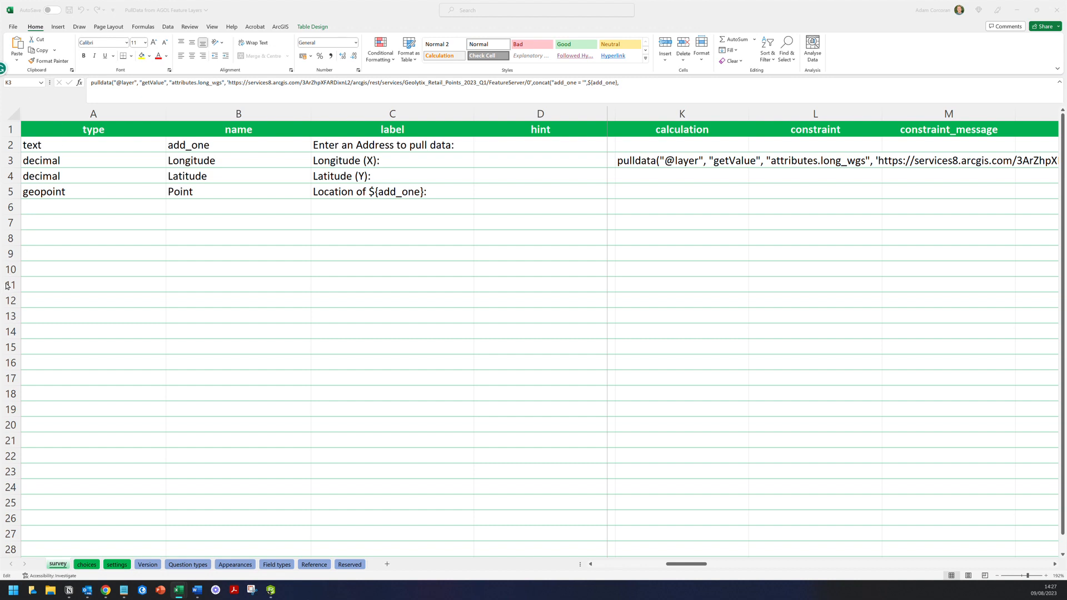
# - Close the concat and pulldata with '")) and commit the Longitude formula
pyautogui.press('F2')
pyautogui.click(706, 83)
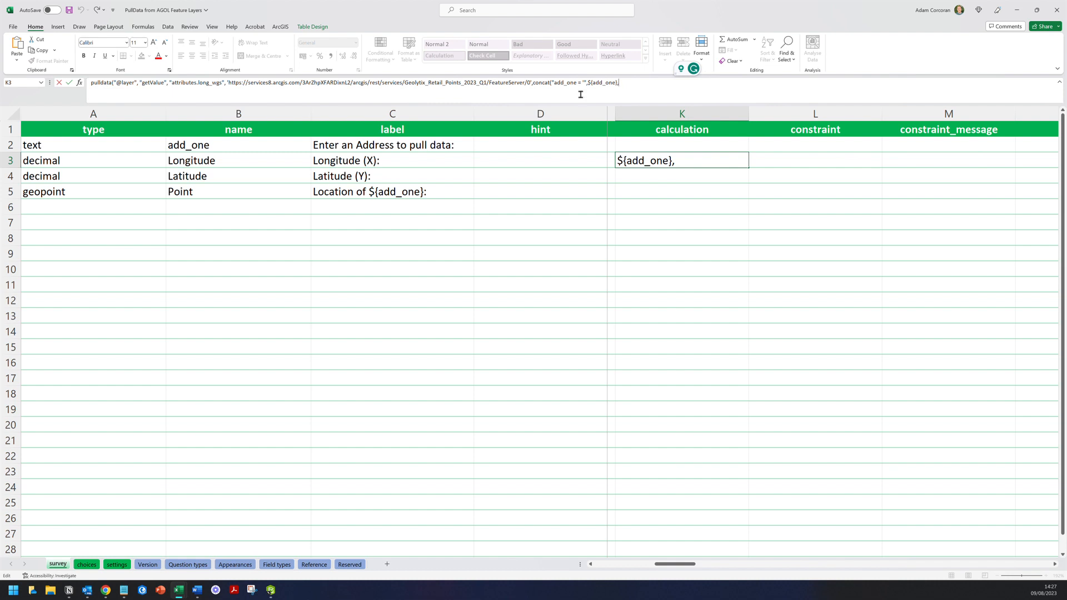
pyautogui.hotkey('alt', 'Tab')
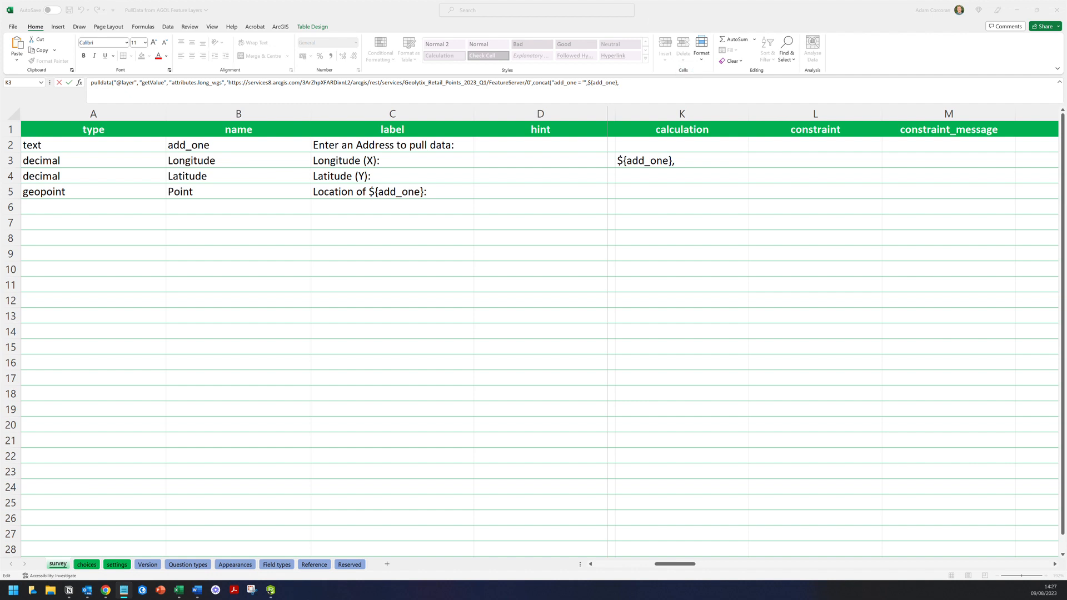
pyautogui.click(710, 91)
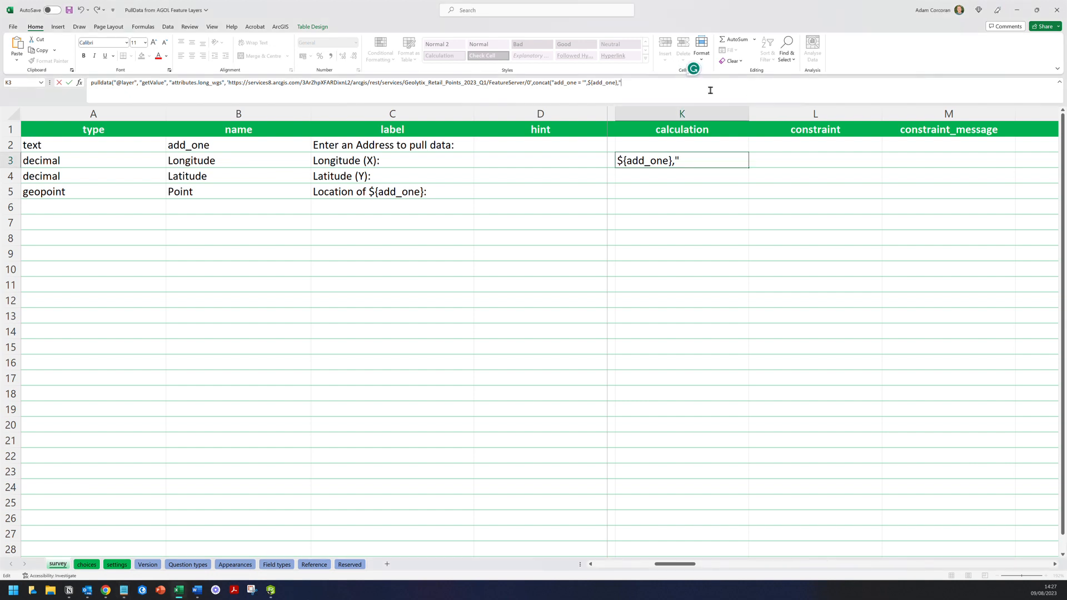
pyautogui.write('\'"))')
pyautogui.click(229, 82)
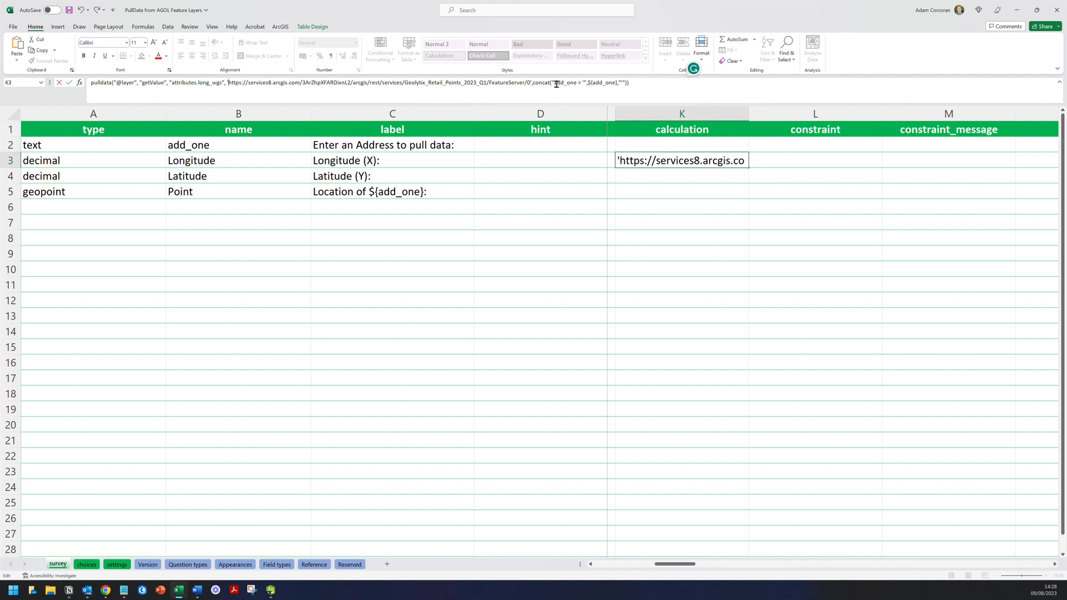
pyautogui.click(238, 145)
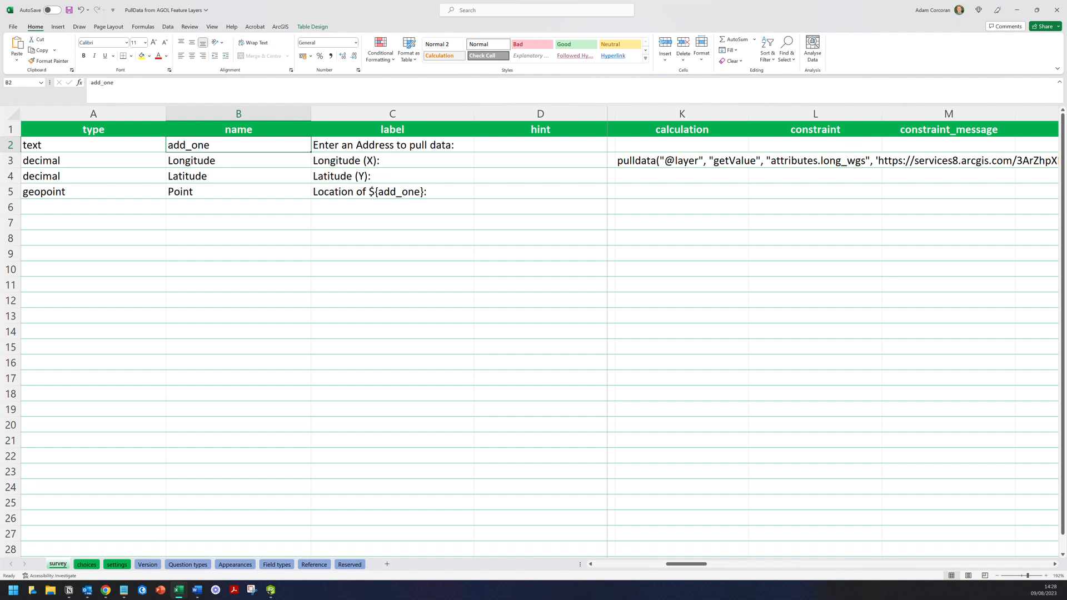
# - Rename question B2 to add_one1 and update K3's reference to match
pyautogui.click(735, 161)
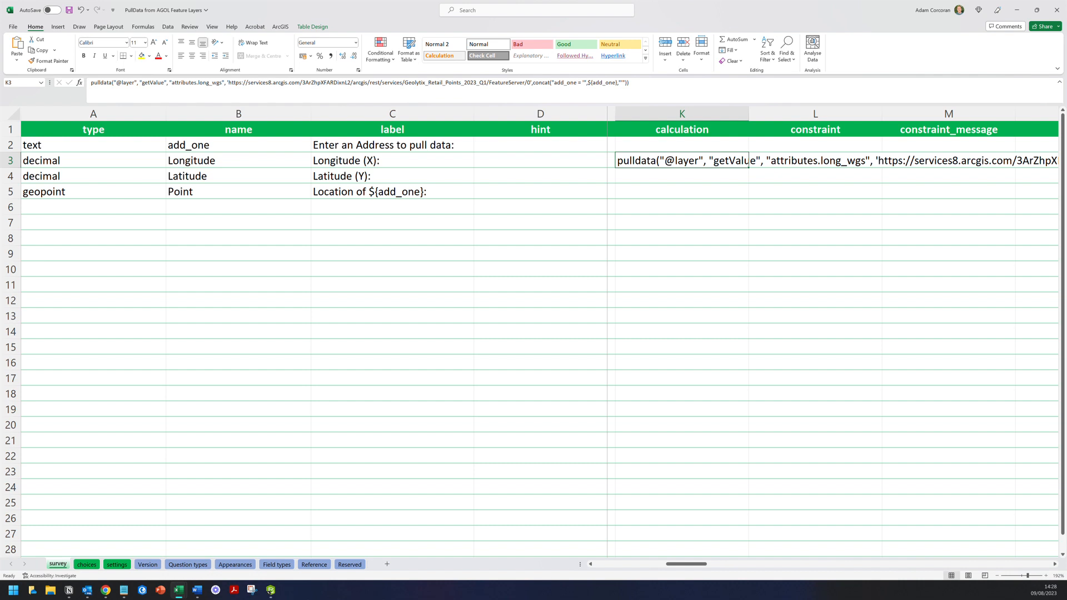
pyautogui.click(275, 146)
pyautogui.doubleClick(277, 147)
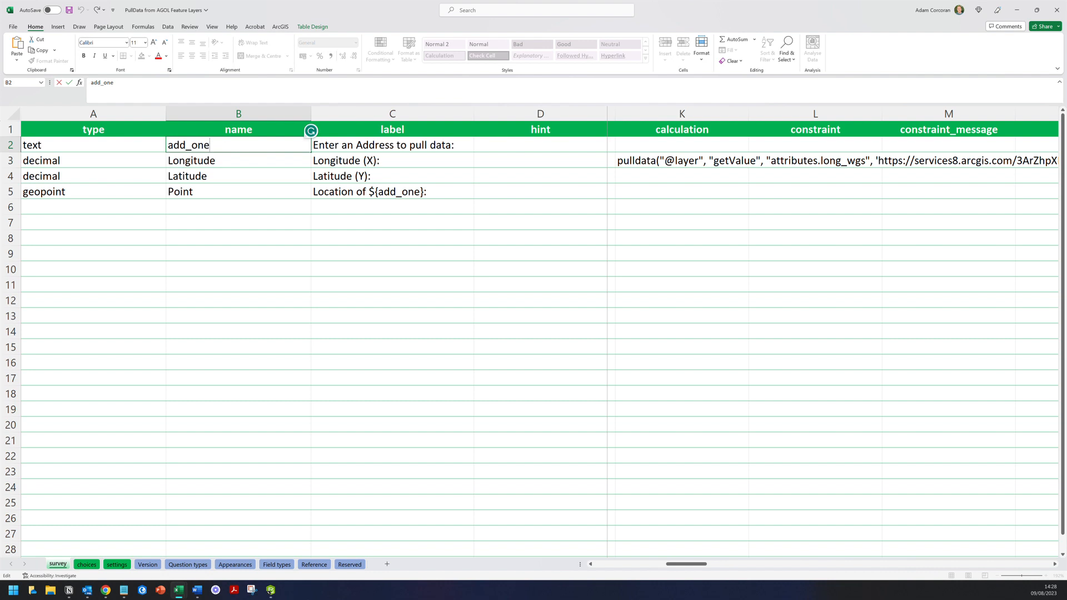
pyautogui.write('1')
pyautogui.click(682, 161)
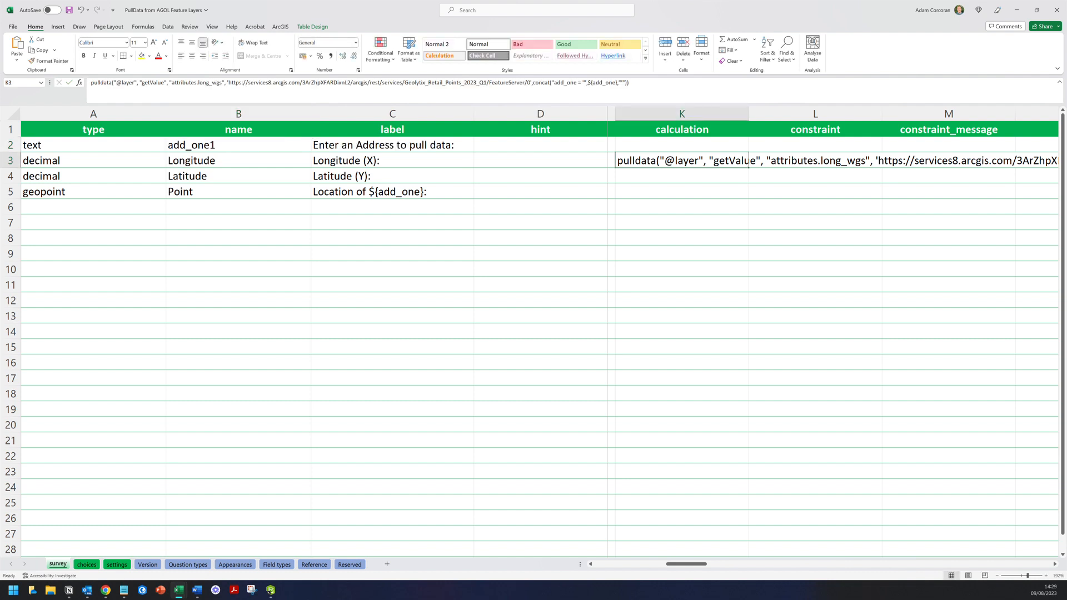
pyautogui.click(614, 84)
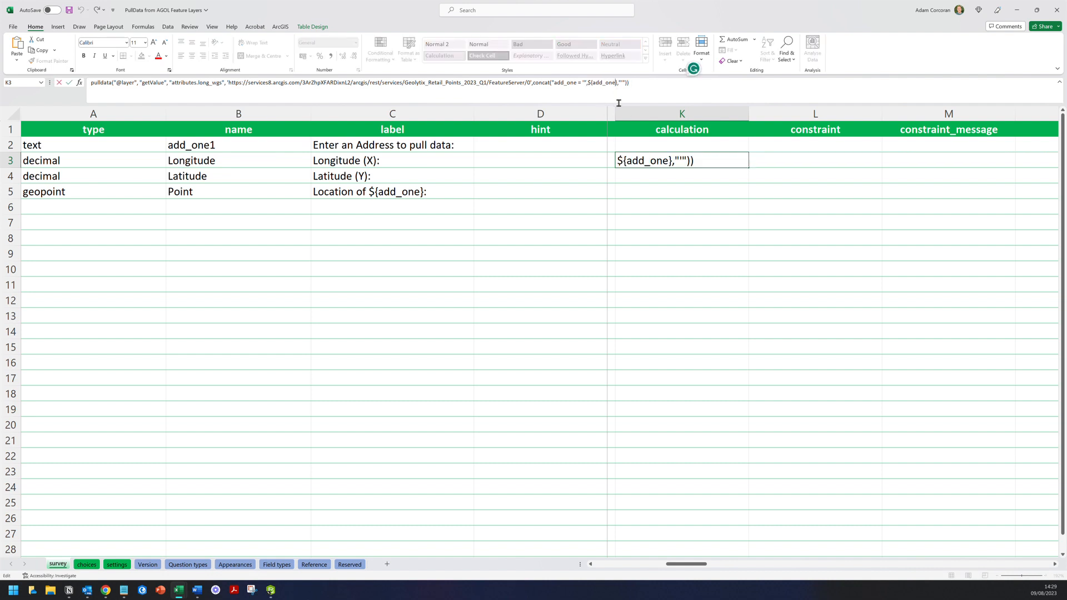
pyautogui.write('1')
pyautogui.press('Return')
pyautogui.press('Return')
# - Revert both the K3 reference and the B2 question name back to add_one
pyautogui.press('Up')
pyautogui.press('Up')
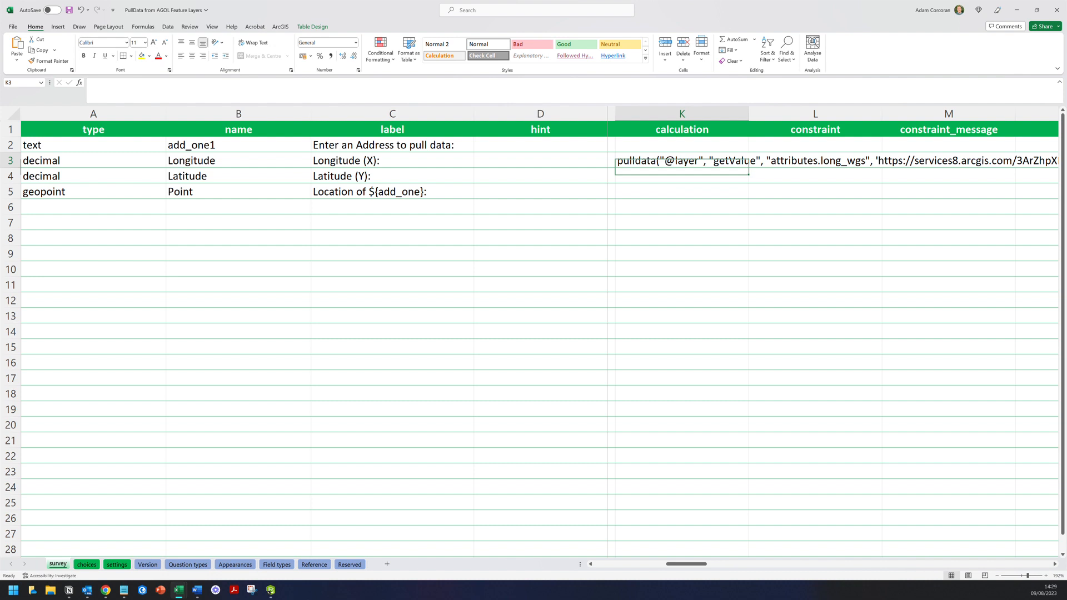
pyautogui.click(618, 82)
pyautogui.press('BackSpace')
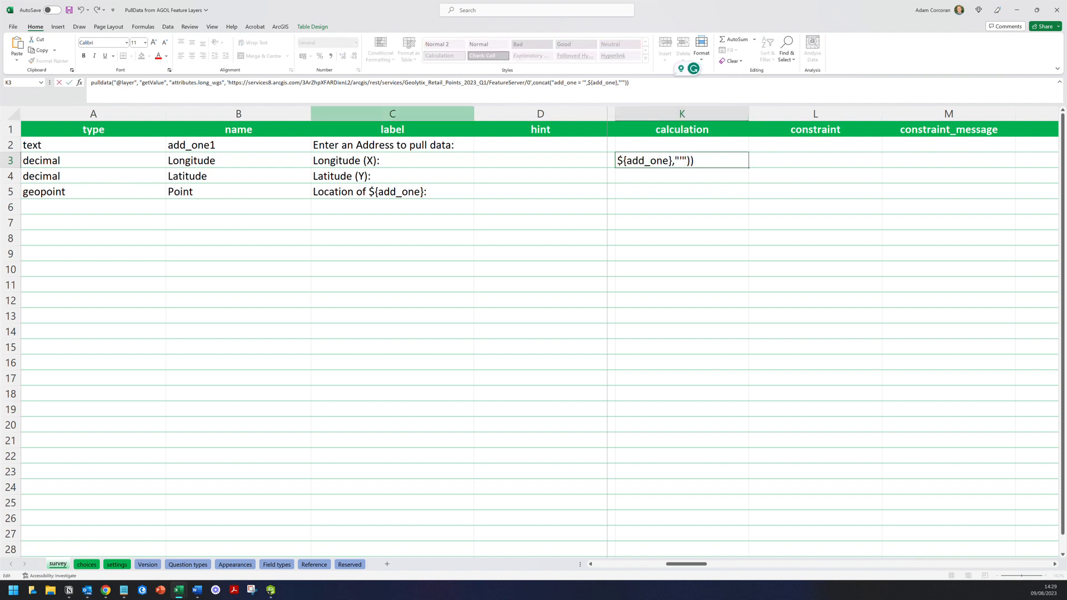
pyautogui.doubleClick(228, 145)
pyautogui.press('BackSpace')
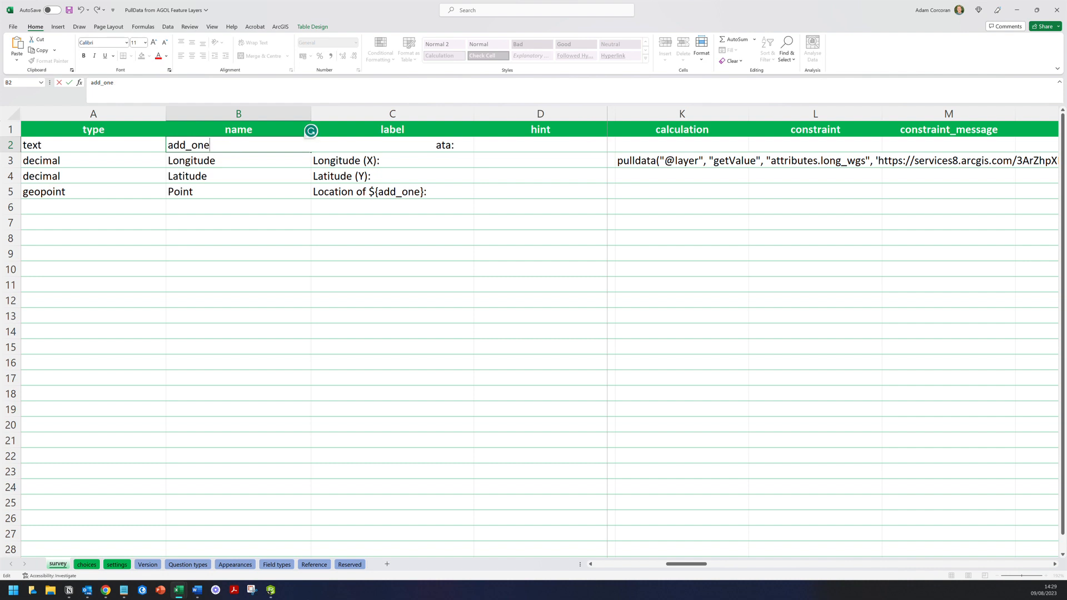
pyautogui.click(682, 161)
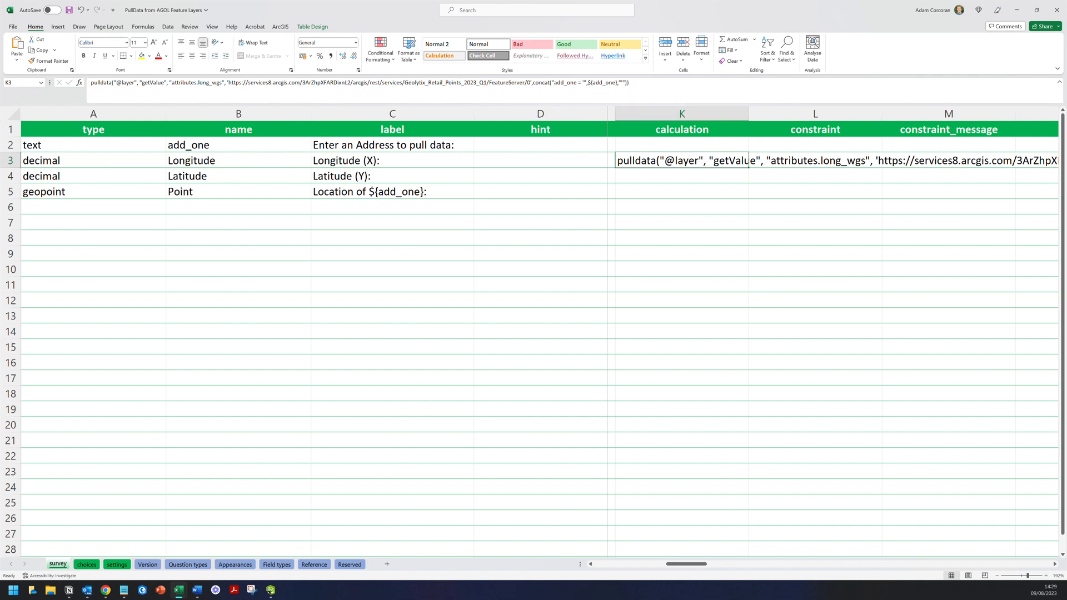
# - Copy the complete K3 pulldata formula from the formula bar
pyautogui.click(682, 176)
pyautogui.click(736, 161)
pyautogui.moveTo(641, 83); pyautogui.dragTo(88, 78)
pyautogui.hotkey('ctrl', 'c')
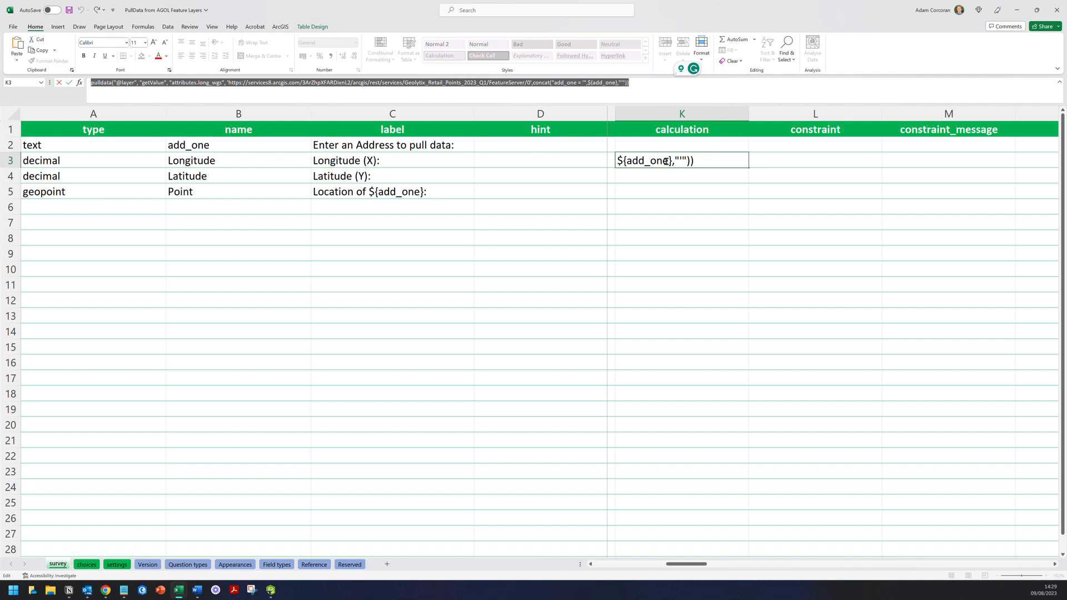
pyautogui.press('Return')
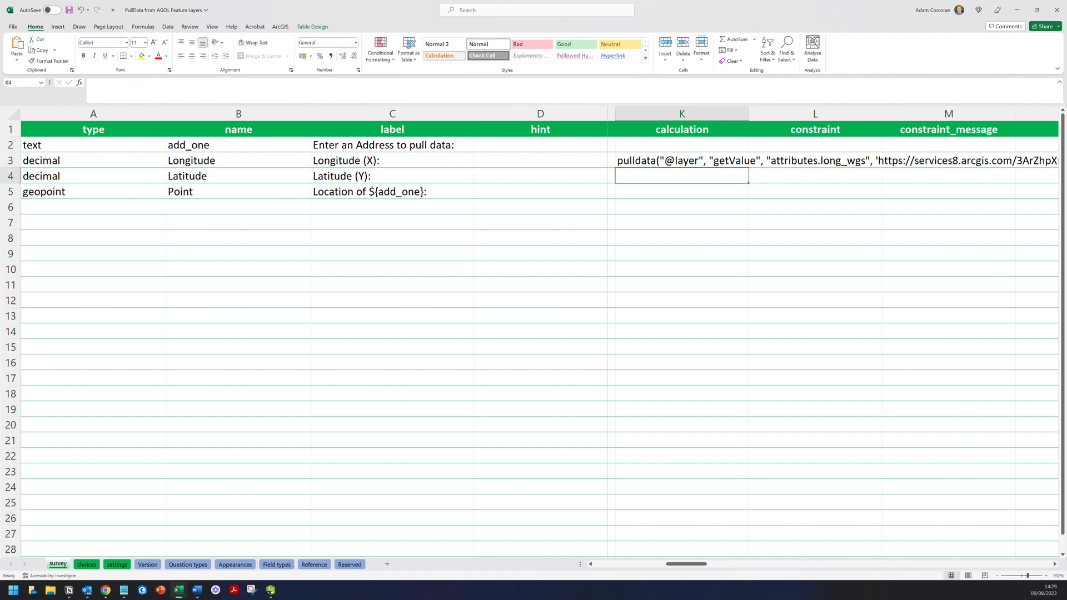
# - Paste the pulldata formula into K4 and replace long_wgs with lat_wgs
pyautogui.click(595, 98)
pyautogui.hotkey('ctrl', 'v')
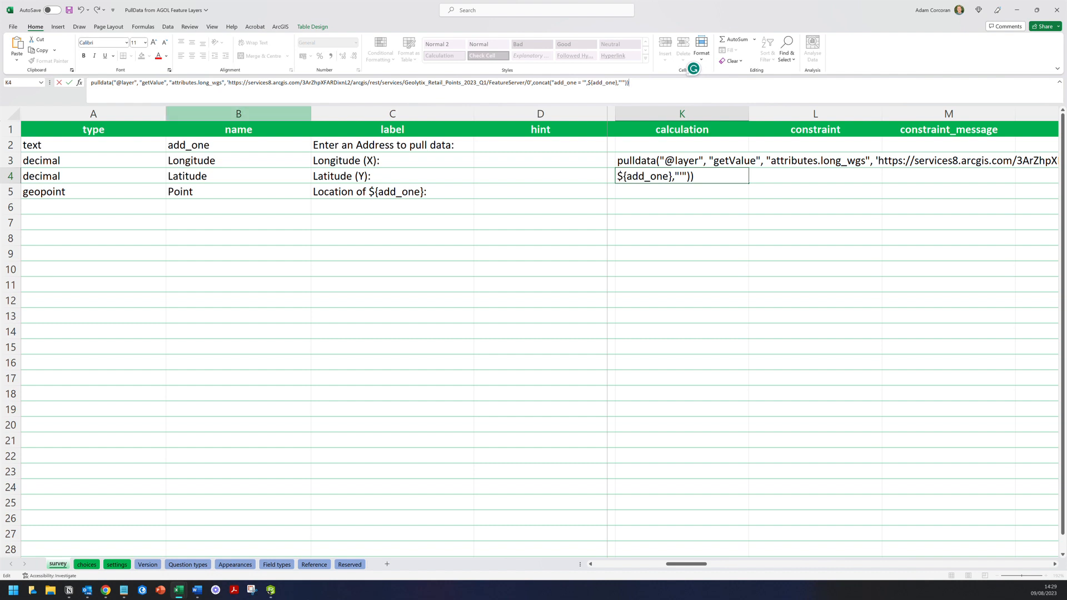
pyautogui.click(68, 592)
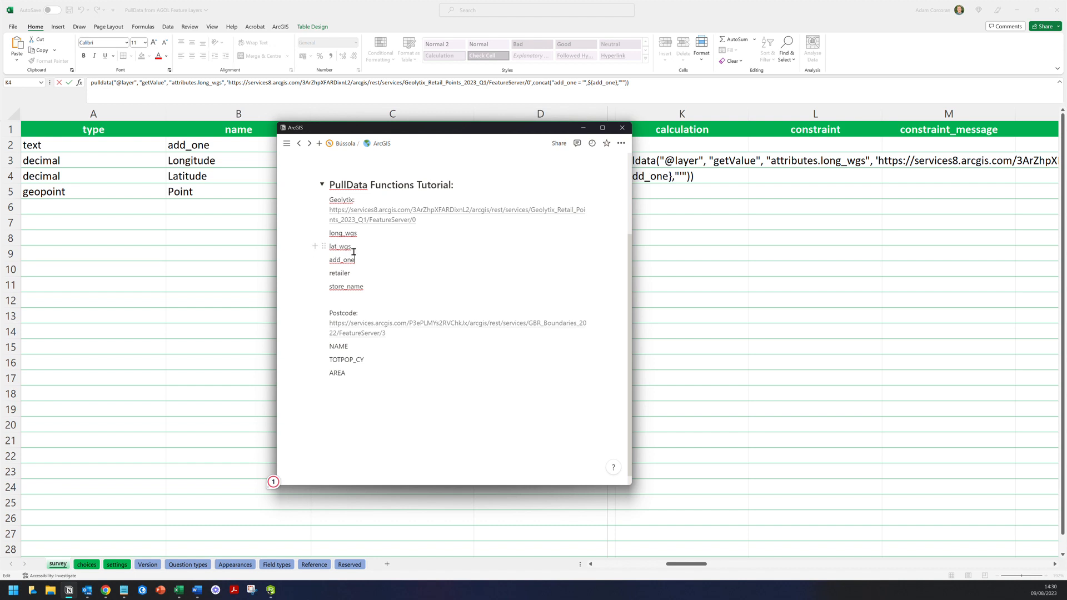
pyautogui.moveTo(357, 250); pyautogui.dragTo(330, 247)
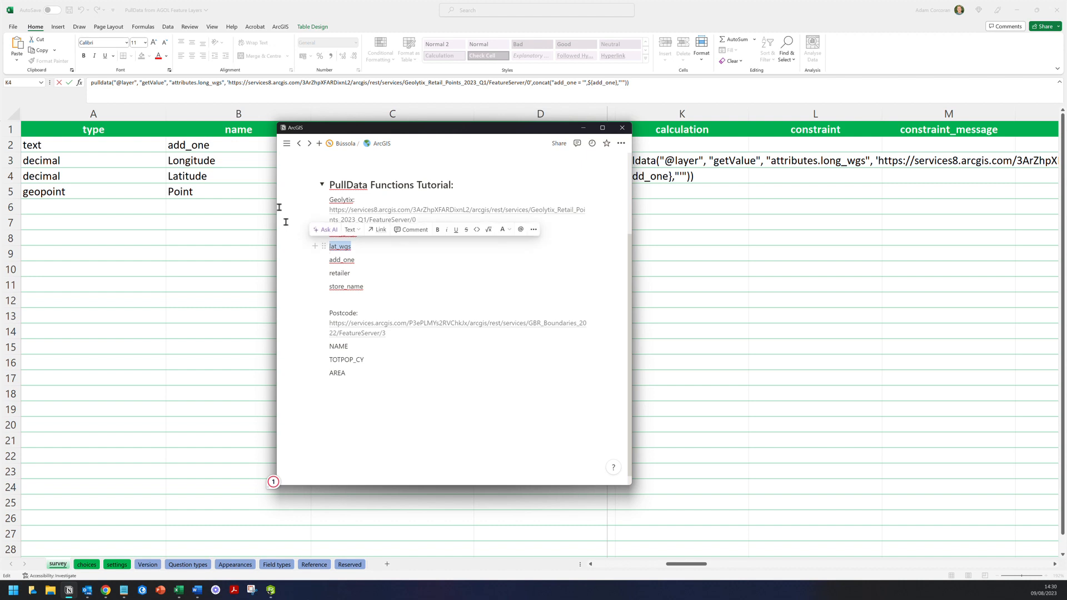
pyautogui.click(223, 87)
pyautogui.click(223, 86)
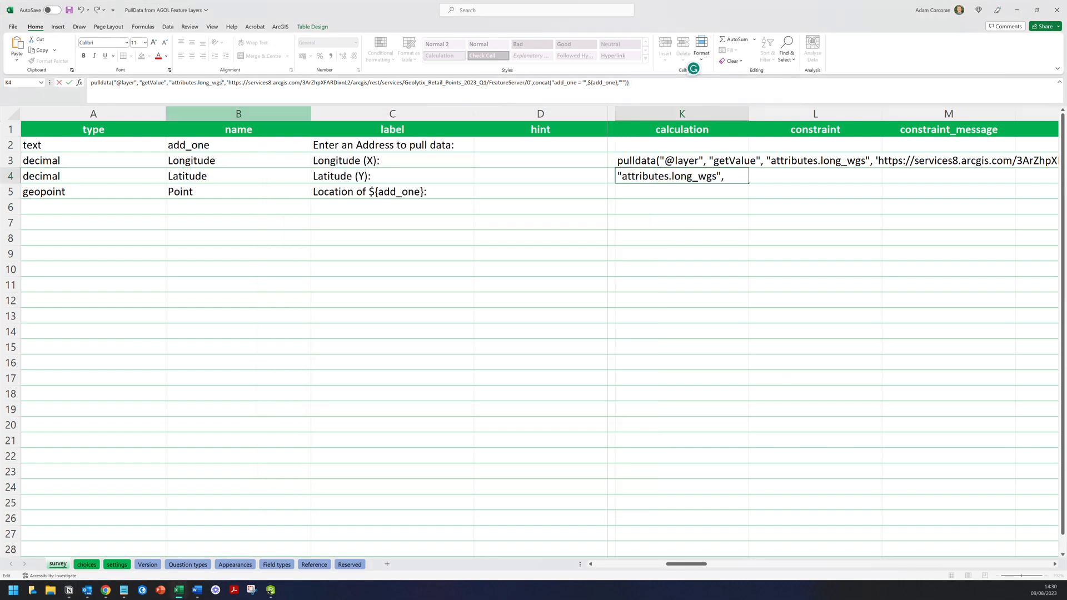
pyautogui.press('BackSpace')
pyautogui.press('BackSpace')
pyautogui.press('BackSpace')
pyautogui.press('BackSpace')
pyautogui.press('BackSpace')
pyautogui.press('BackSpace')
pyautogui.press('BackSpace')
pyautogui.press('BackSpace')
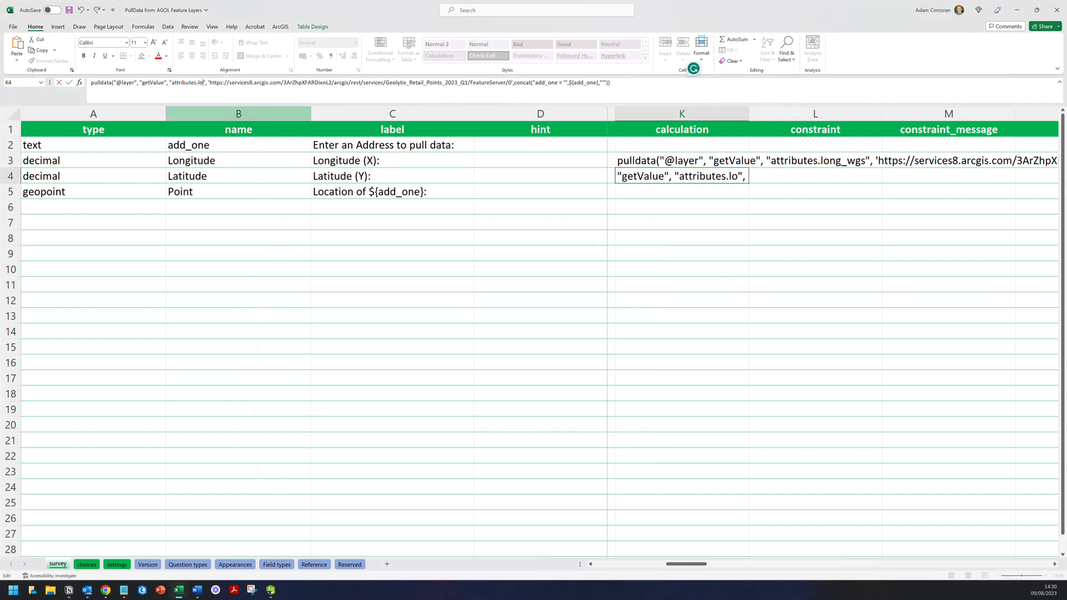
pyautogui.write('lat_wgs')
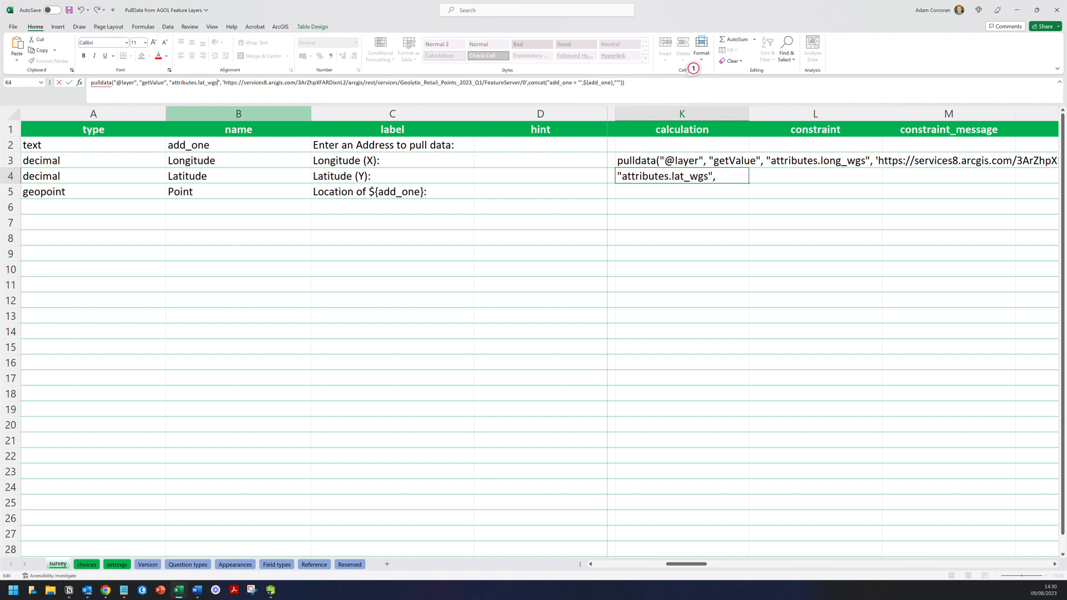
pyautogui.click(238, 207)
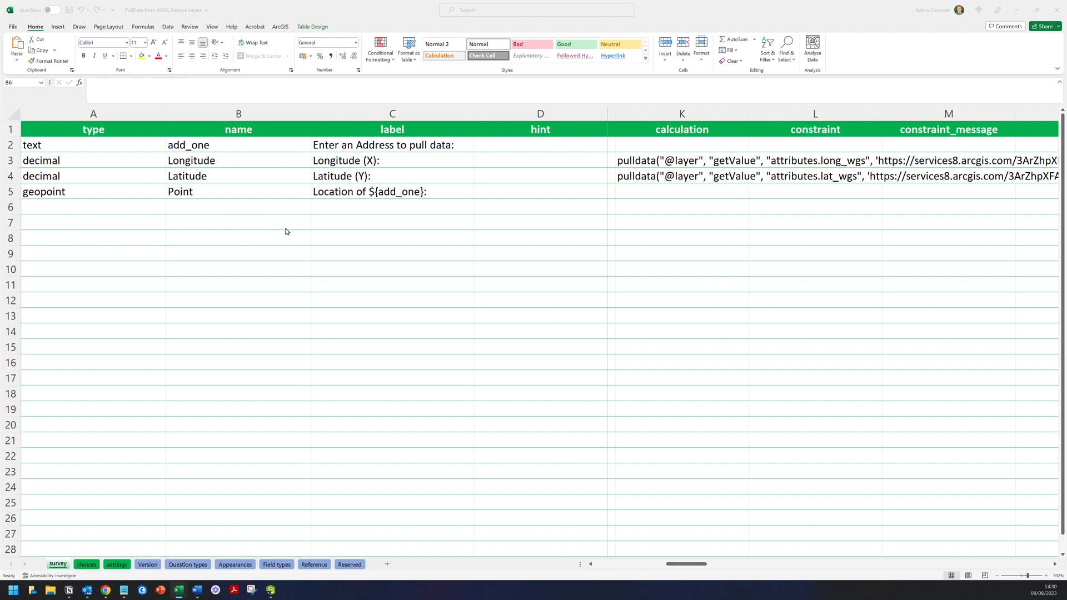
# - Enter concat(number(${Longitude}),' ',number(${Latitude})) as K5's Point calculation
pyautogui.hotkey('alt', 'Tab')
pyautogui.click(682, 192)
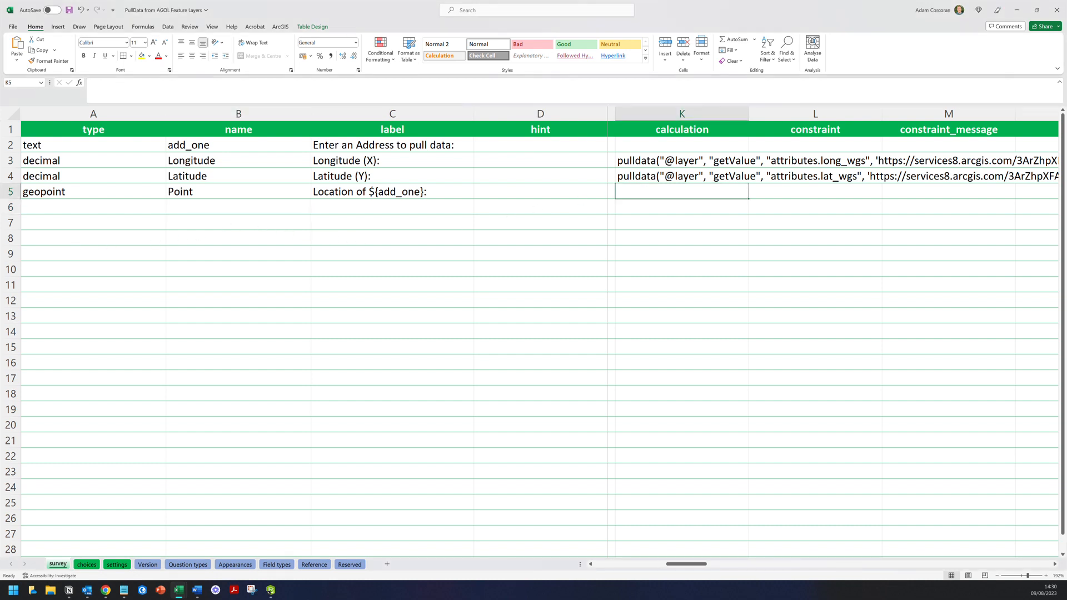
pyautogui.click(563, 94)
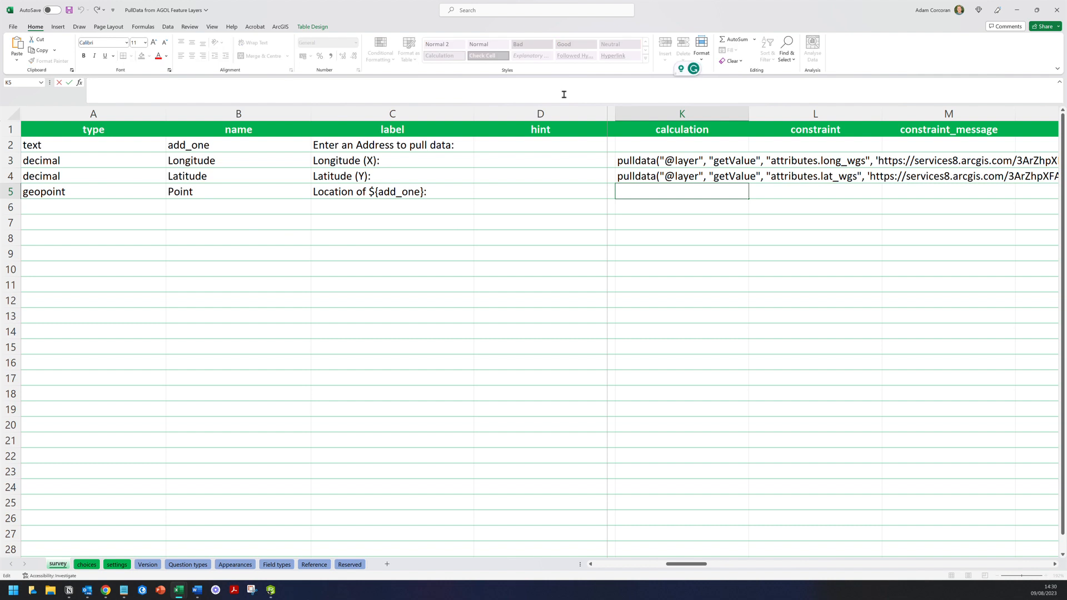
pyautogui.write('concat(')
pyautogui.write('number(')
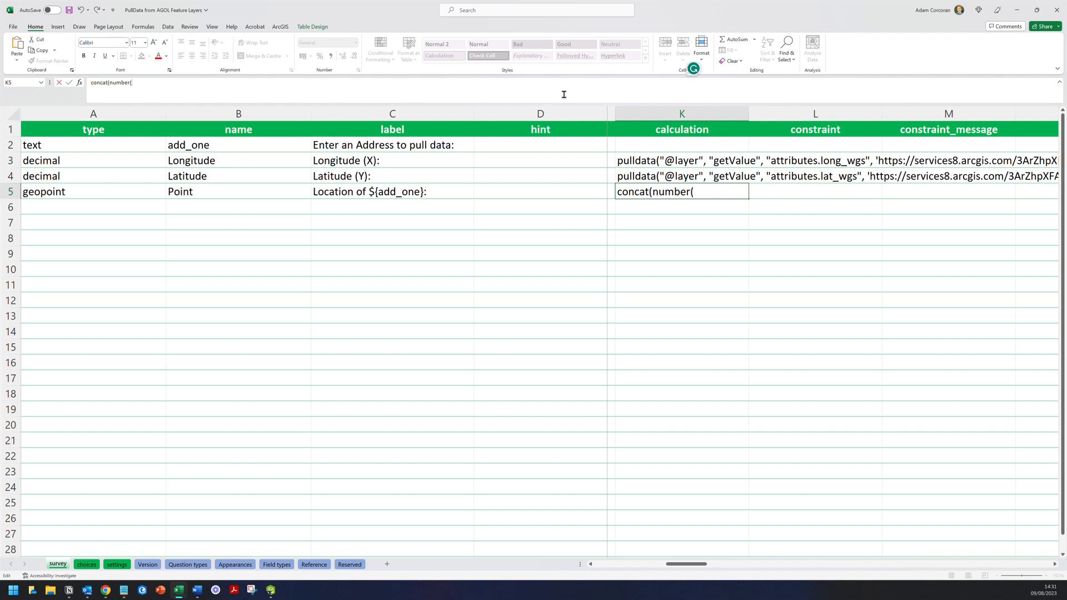
pyautogui.write('$')
pyautogui.hotkey('alt', 'Tab')
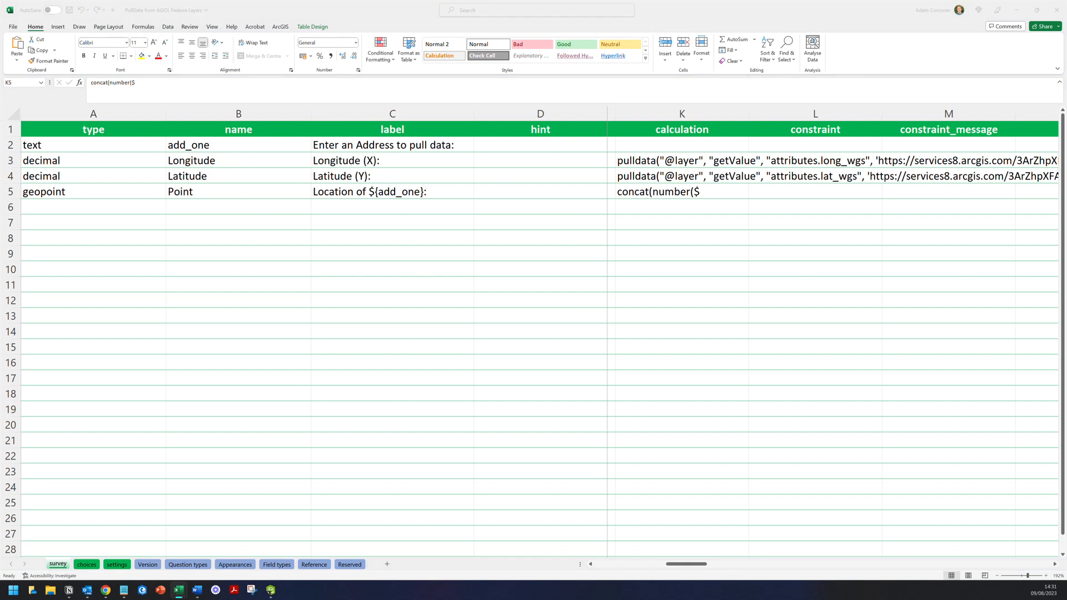
pyautogui.click(155, 84)
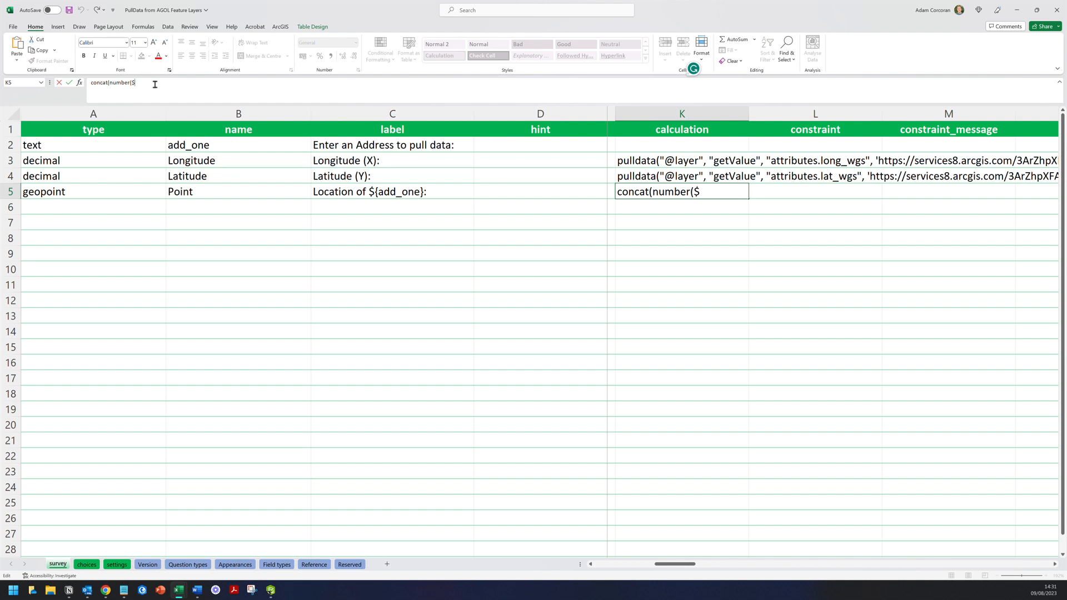
pyautogui.write('Longitude)')
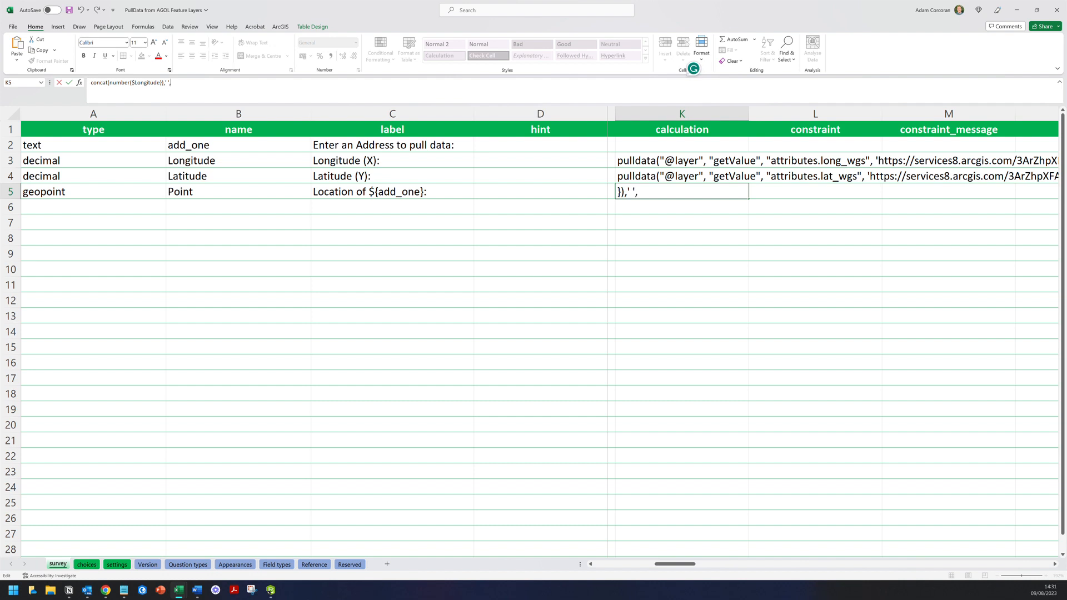
pyautogui.write('number(${Latitude')
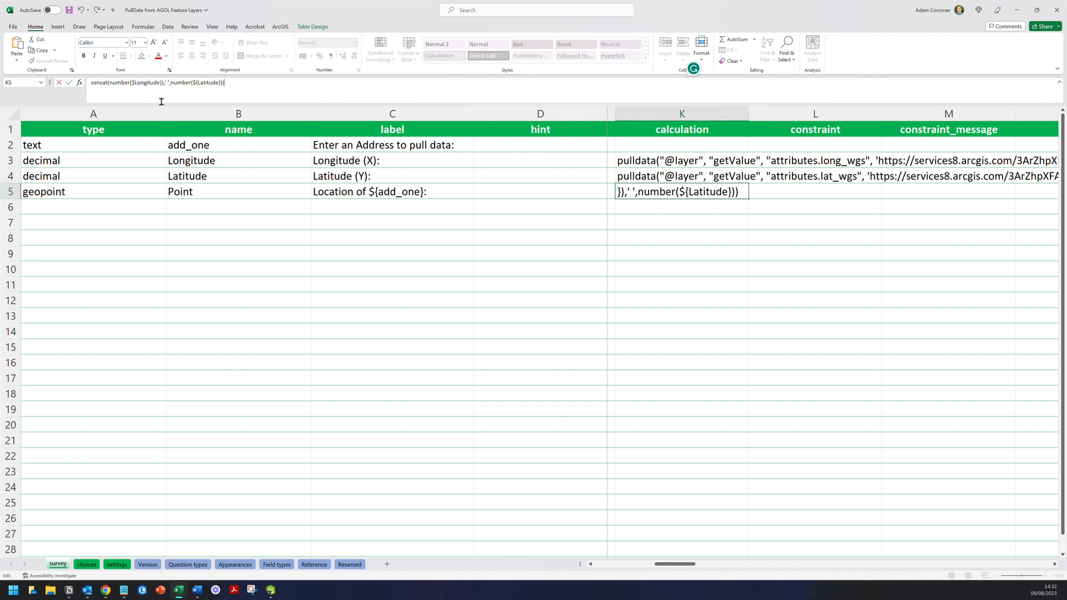
pyautogui.click(392, 145)
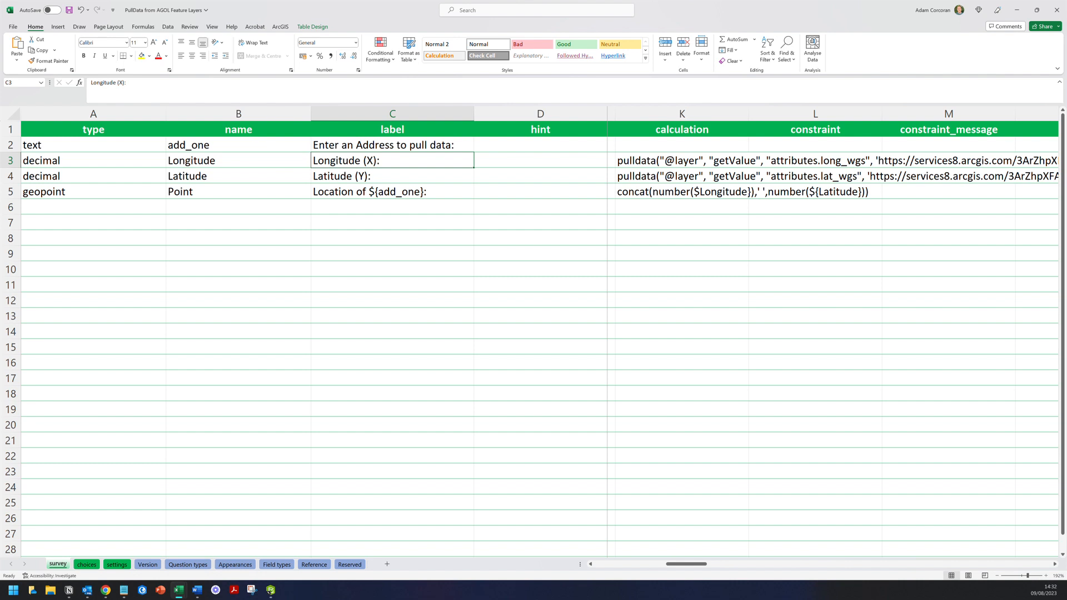
# - Check the coordinate labels, then add the missing brace so K5 references ${Longitude}
pyautogui.click(393, 176)
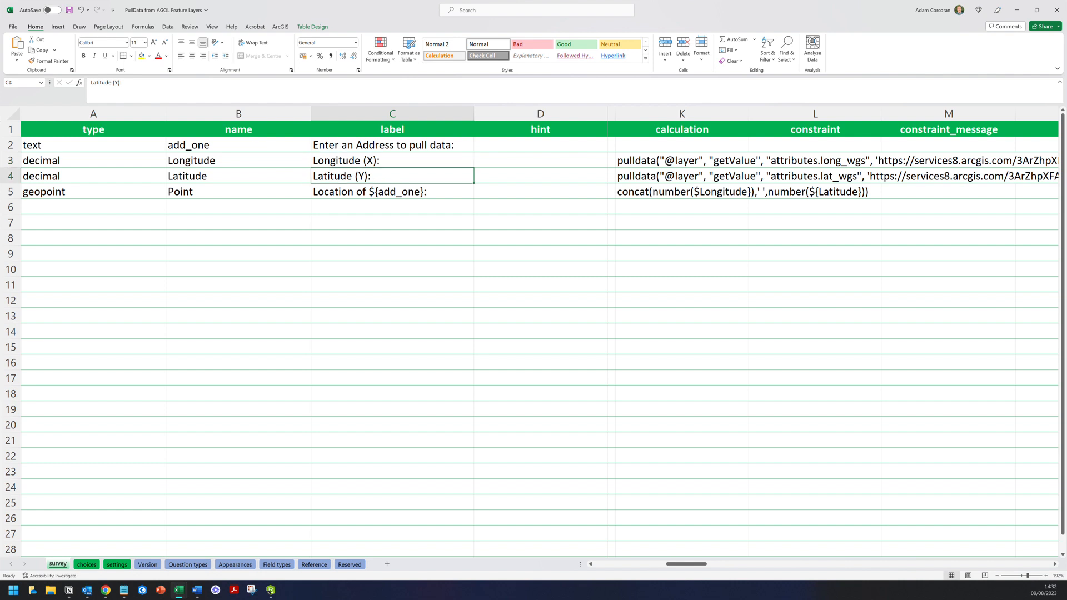
pyautogui.click(392, 192)
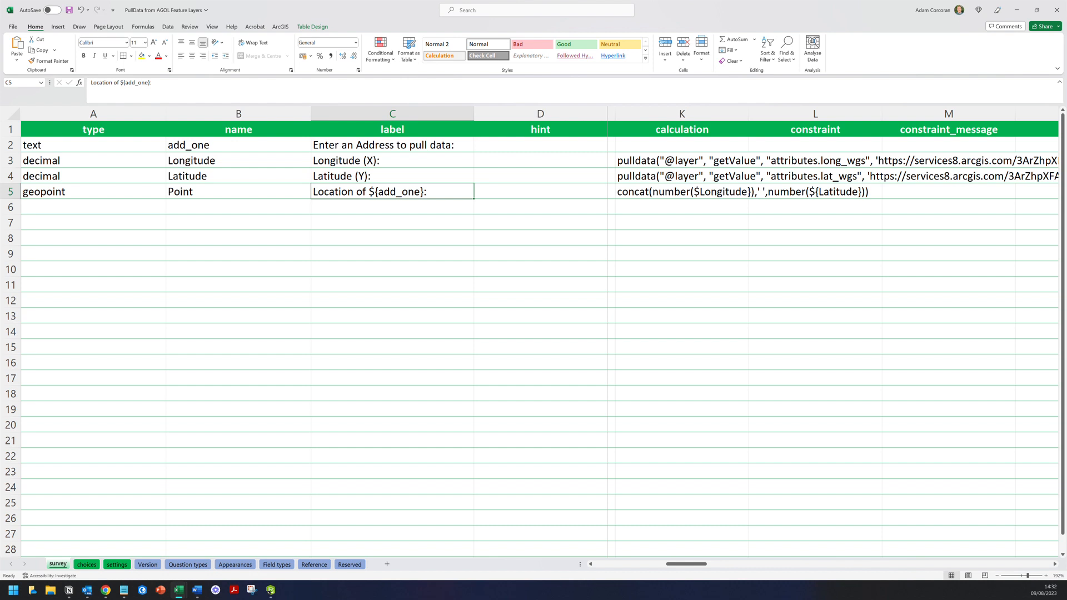
pyautogui.click(393, 161)
pyautogui.click(392, 176)
pyautogui.click(393, 160)
pyautogui.click(393, 176)
pyautogui.click(682, 191)
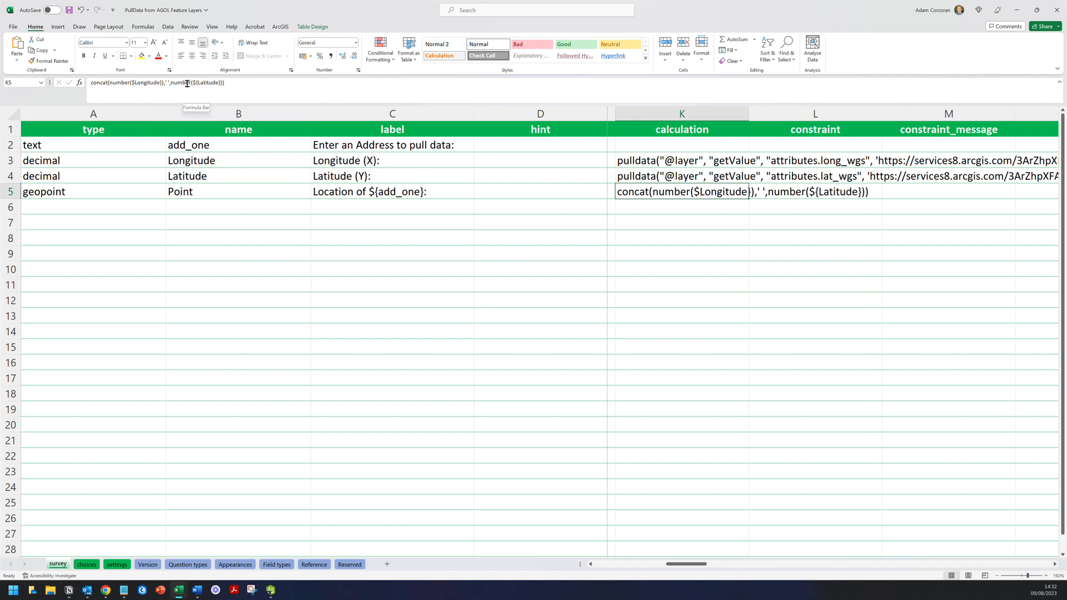
pyautogui.click(116, 81)
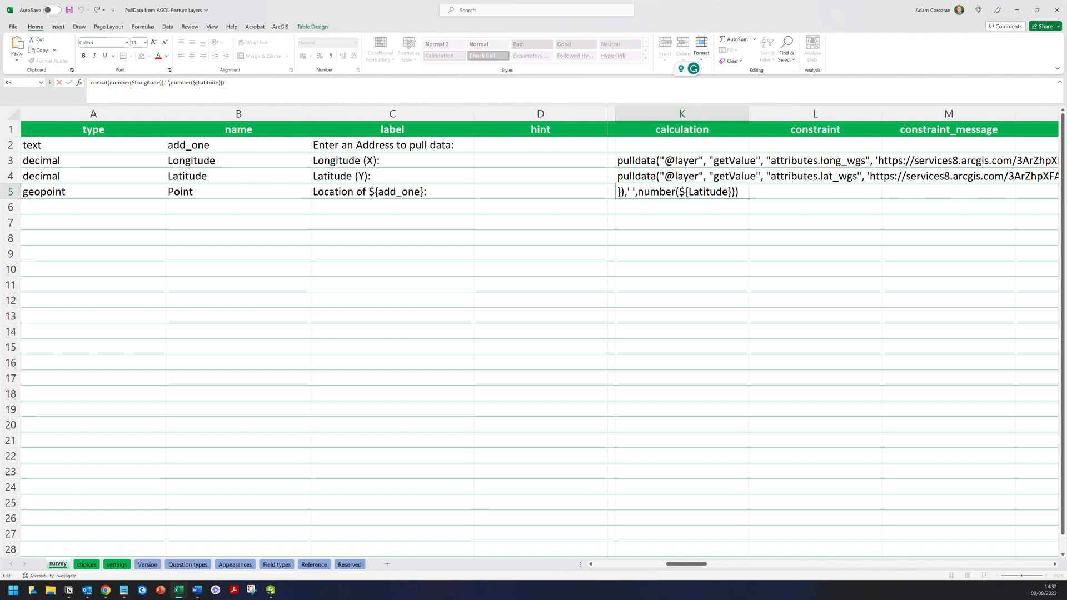
pyautogui.click(238, 206)
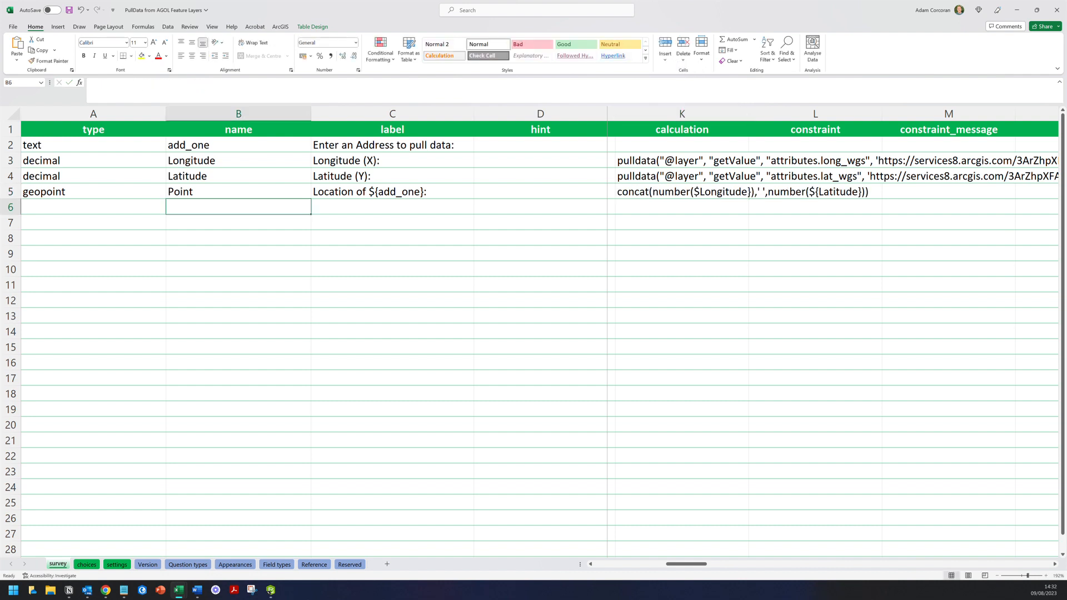
# - Save the workbook and switch to the Geolytix Retail Points 2023 Q1 table in Chrome
pyautogui.click(70, 10)
pyautogui.moveTo(271, 590)
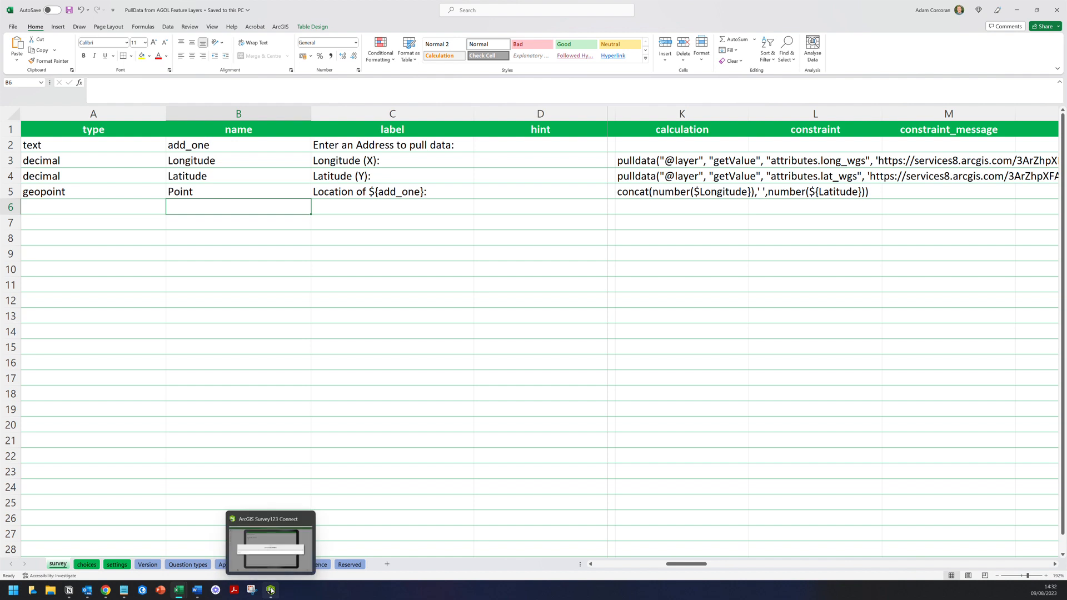
pyautogui.moveTo(106, 590)
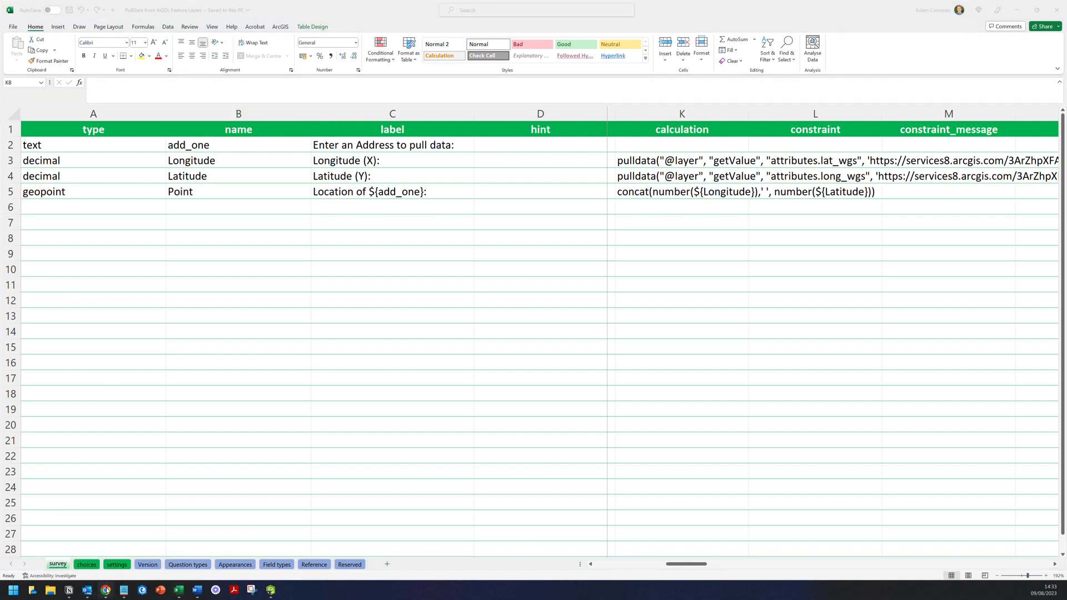
pyautogui.click(107, 590)
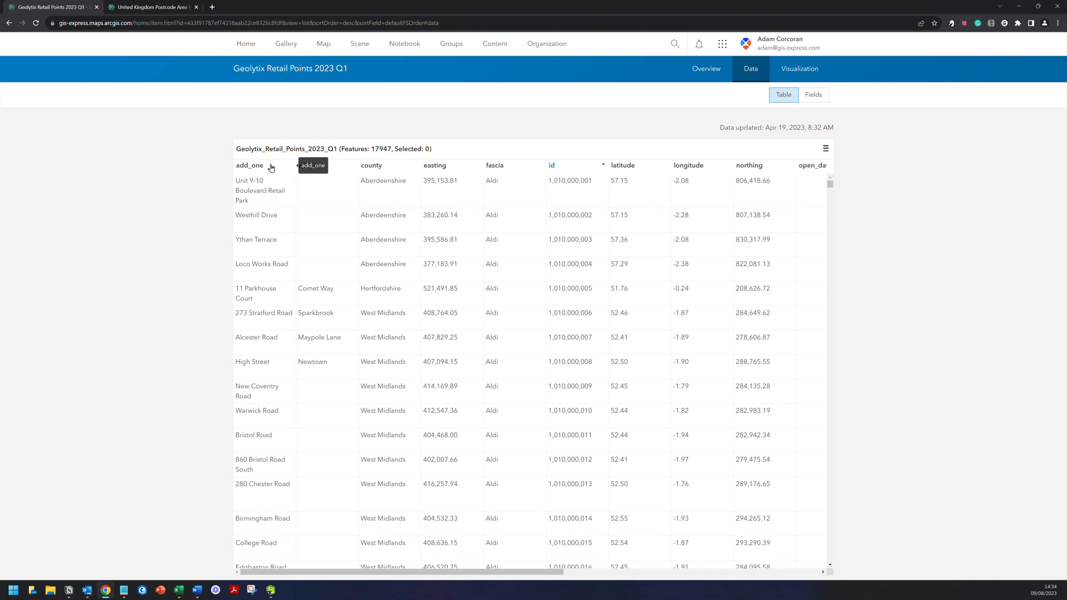
# - Test the Survey123 form with Westhill Drive so its coordinates and map location fill in
pyautogui.click(265, 221)
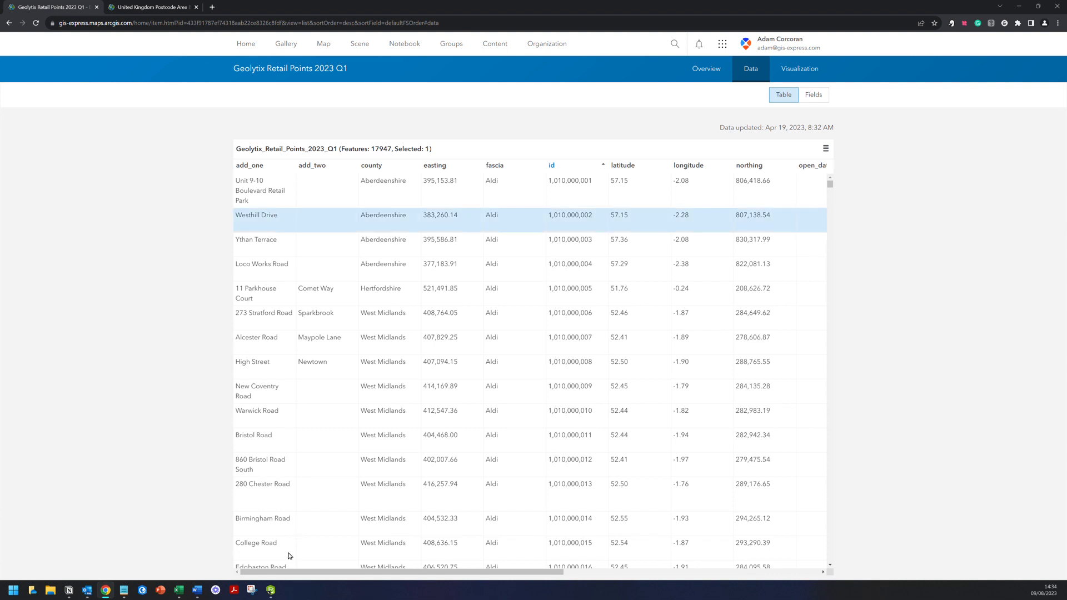
pyautogui.click(271, 590)
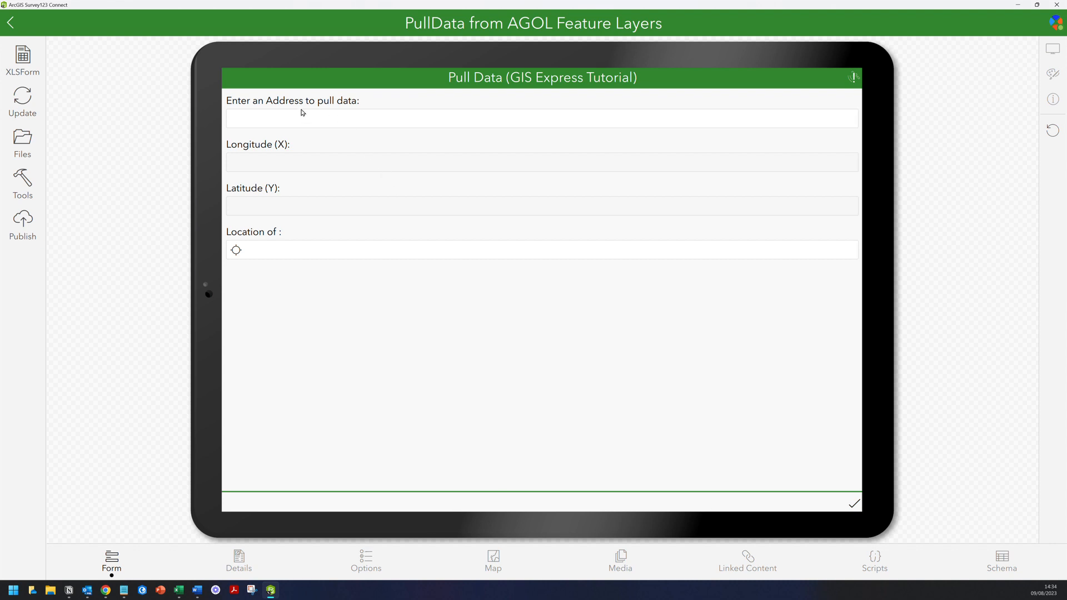
pyautogui.click(326, 122)
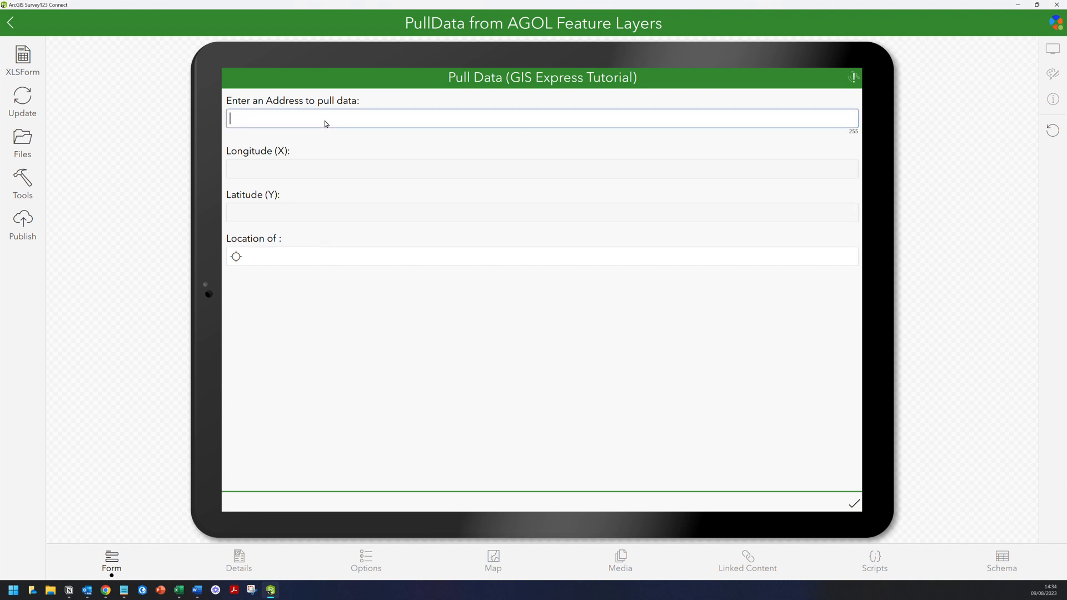
pyautogui.write('Westhill Drive')
pyautogui.press('Tab')
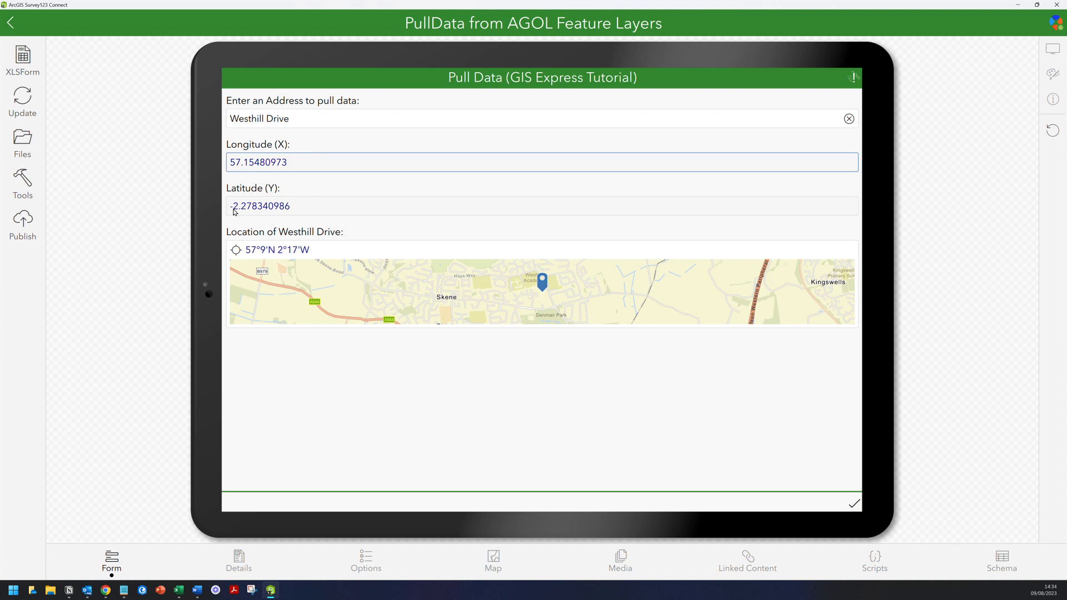
pyautogui.click(106, 590)
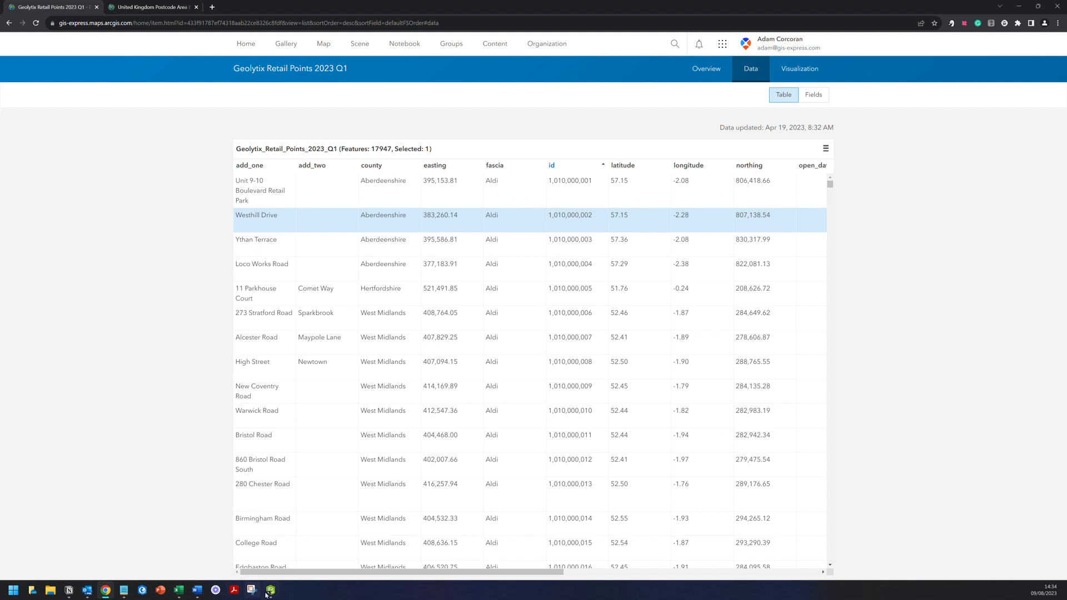
# - Retest the form with Ythan Terrace to pull its coordinates and map location
pyautogui.click(243, 247)
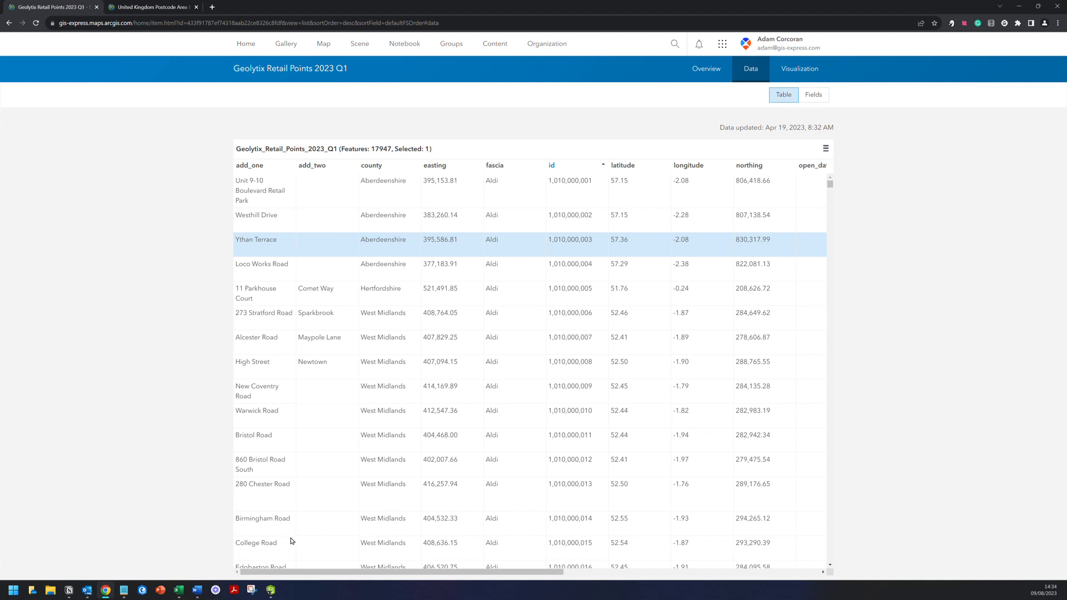
pyautogui.click(272, 589)
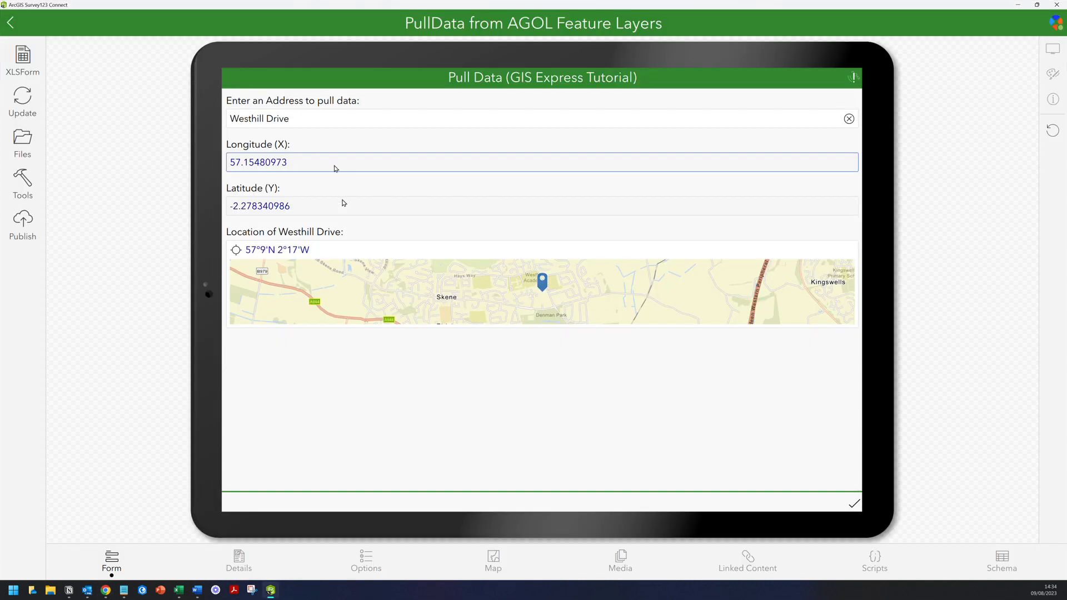
pyautogui.tripleClick(314, 126)
pyautogui.write('Ythan Te')
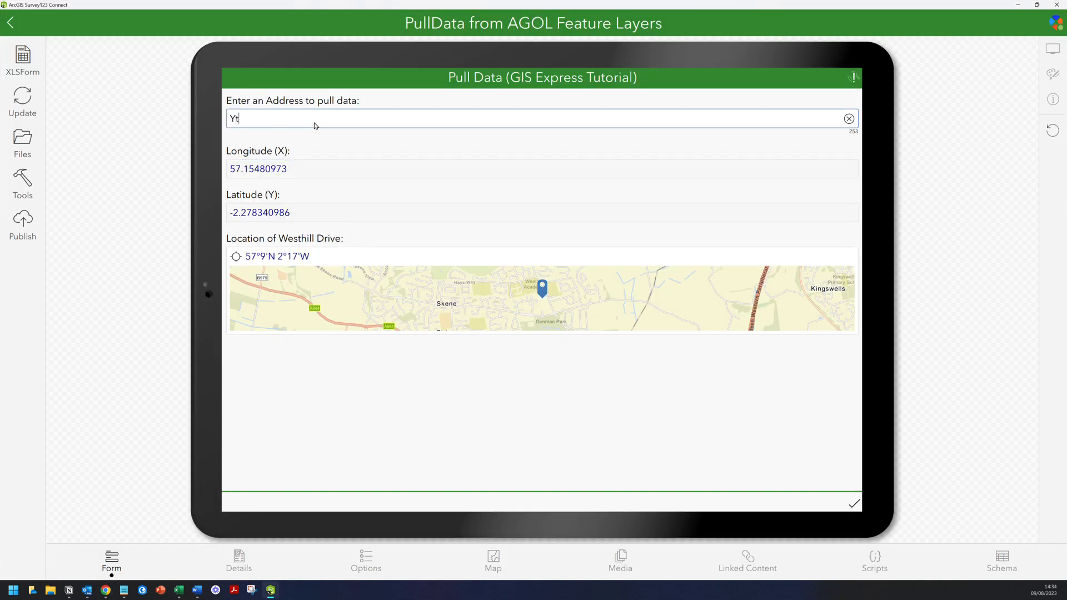
pyautogui.write('rrace')
pyautogui.press('Tab')
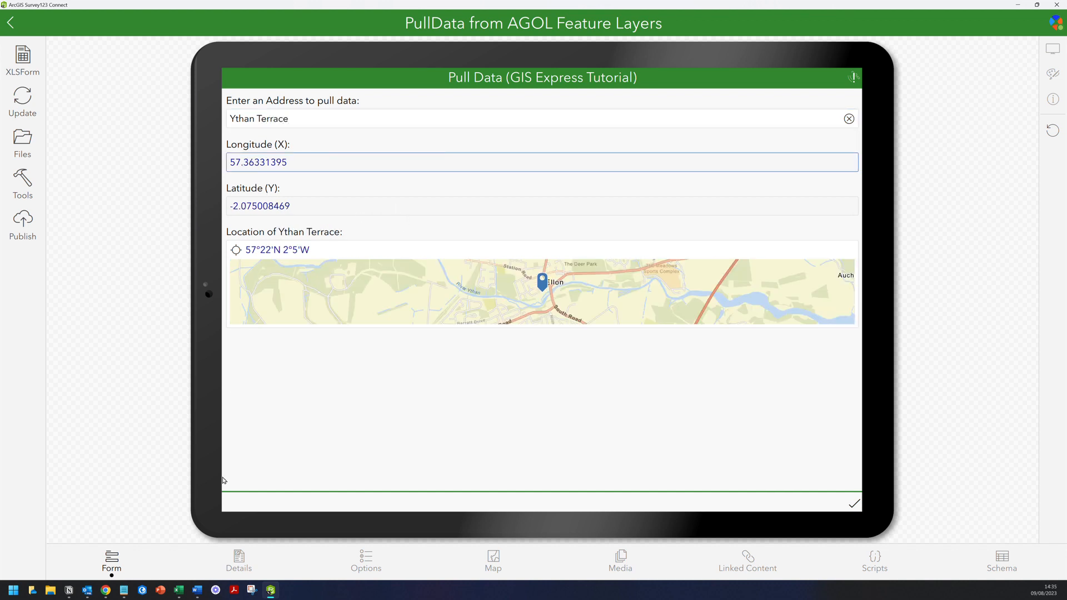
# - Retest with Nottingham Road, which returns 53.13415687 and -1.198479883
pyautogui.click(105, 591)
pyautogui.moveTo(829, 184); pyautogui.dragTo(830, 457)
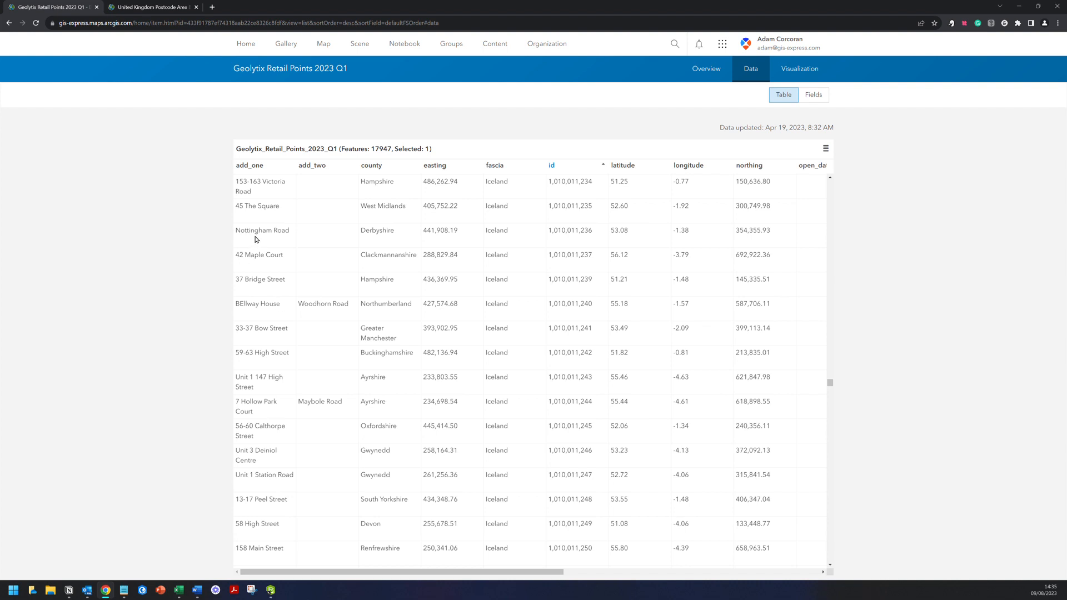
pyautogui.click(270, 590)
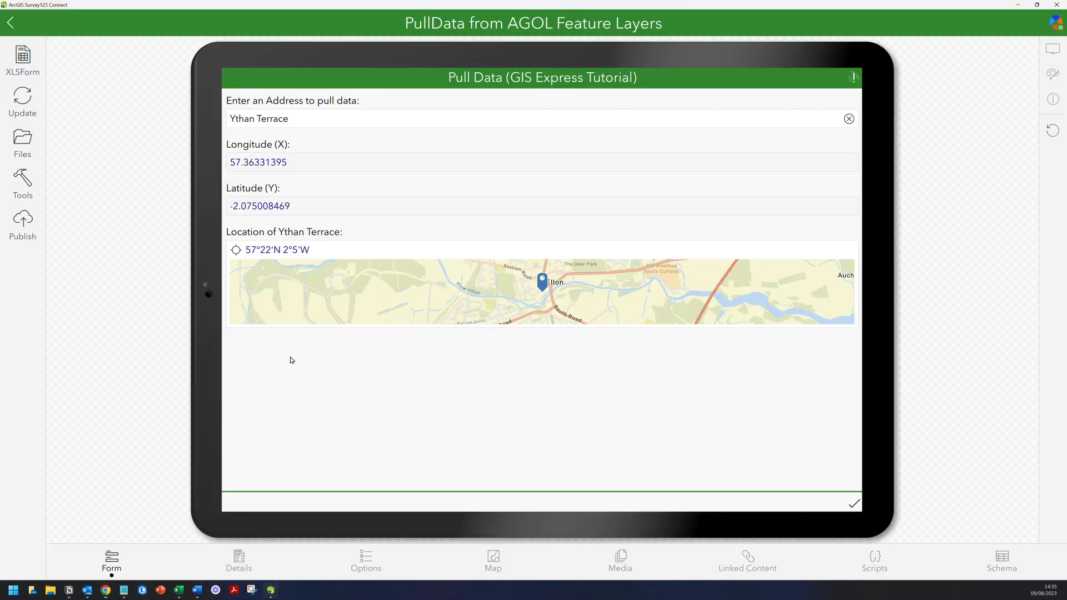
pyautogui.tripleClick(288, 118)
pyautogui.write('Nottingham Road')
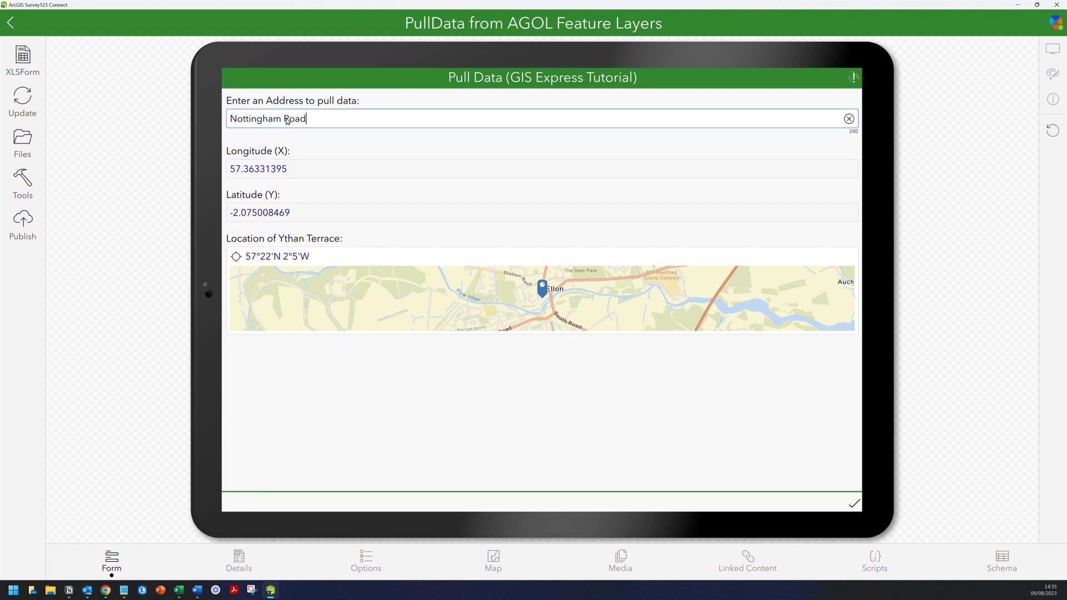
pyautogui.press('Tab')
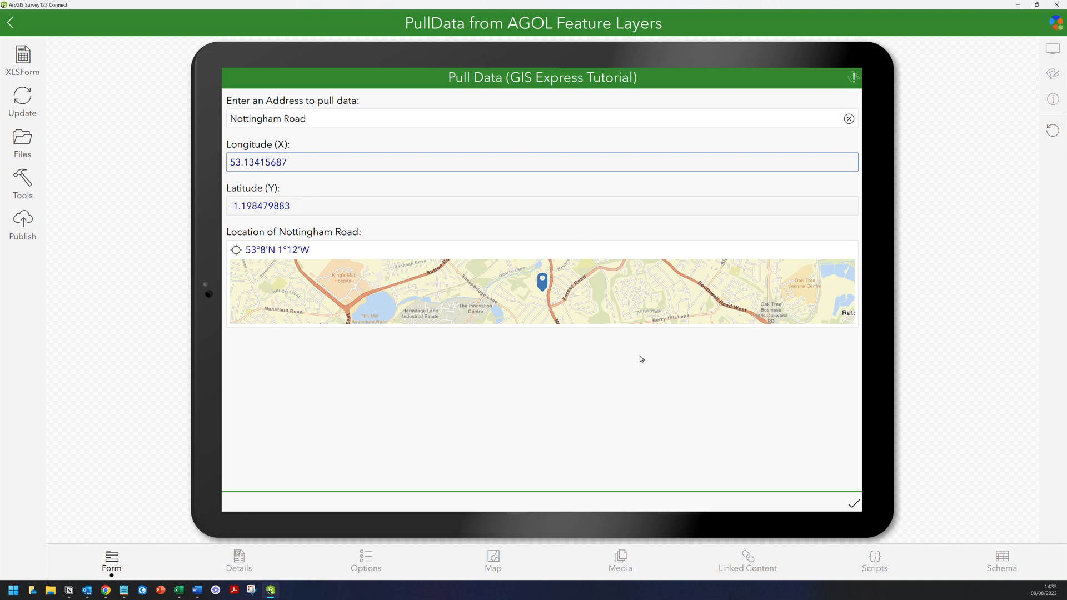
pyautogui.moveTo(183, 594)
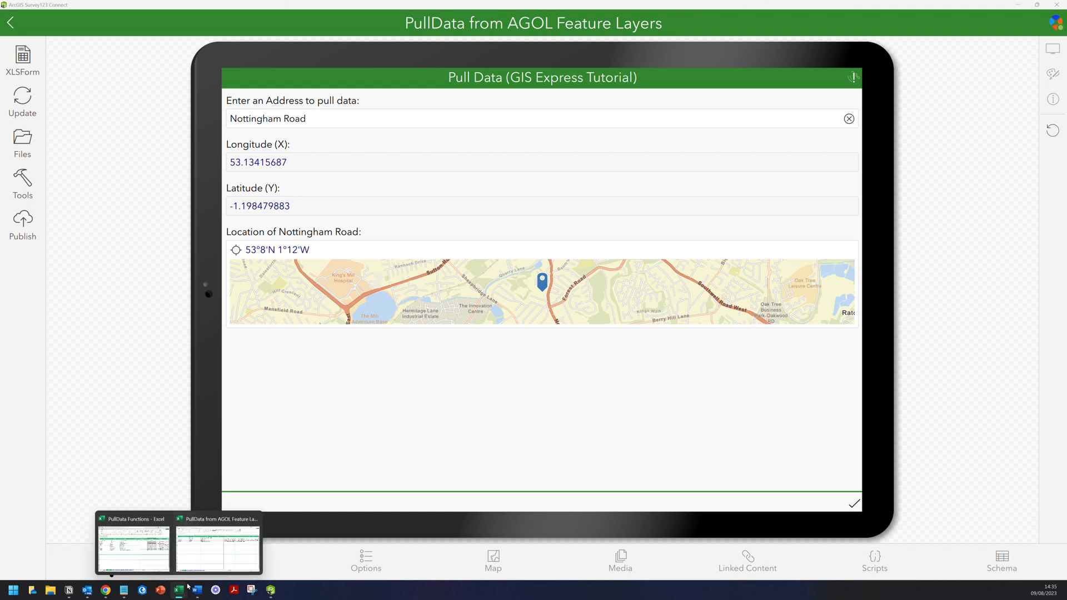
pyautogui.click(198, 562)
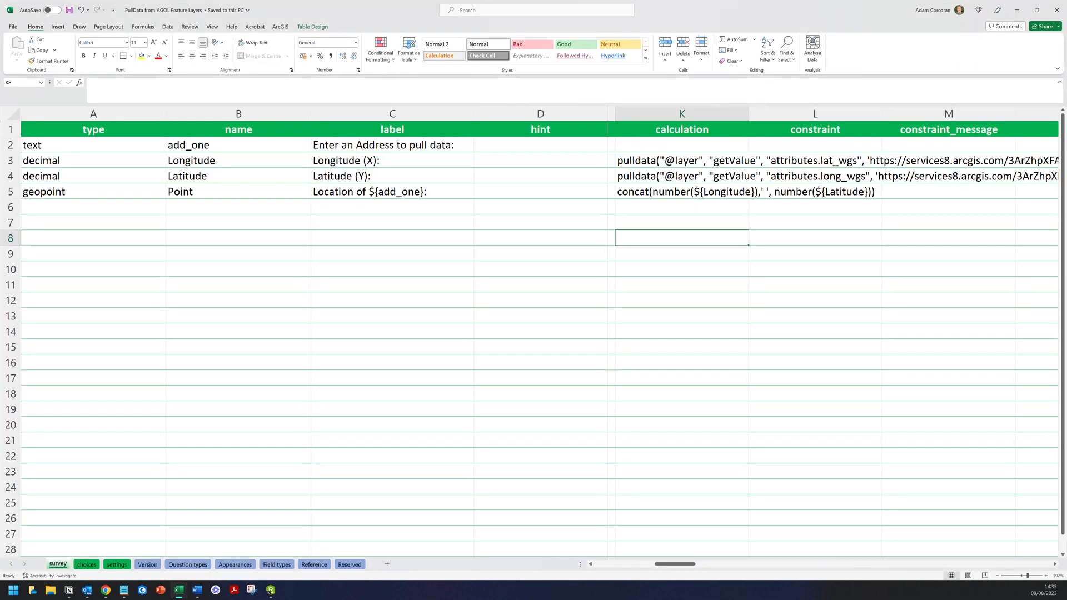
# - Select empty cell A6 and check the retailer and store_name field names in the Notion notes
pyautogui.moveTo(675, 569)
pyautogui.mouseDown()
pyautogui.moveTo(660, 567)
pyautogui.moveTo(688, 565)
pyautogui.mouseUp()
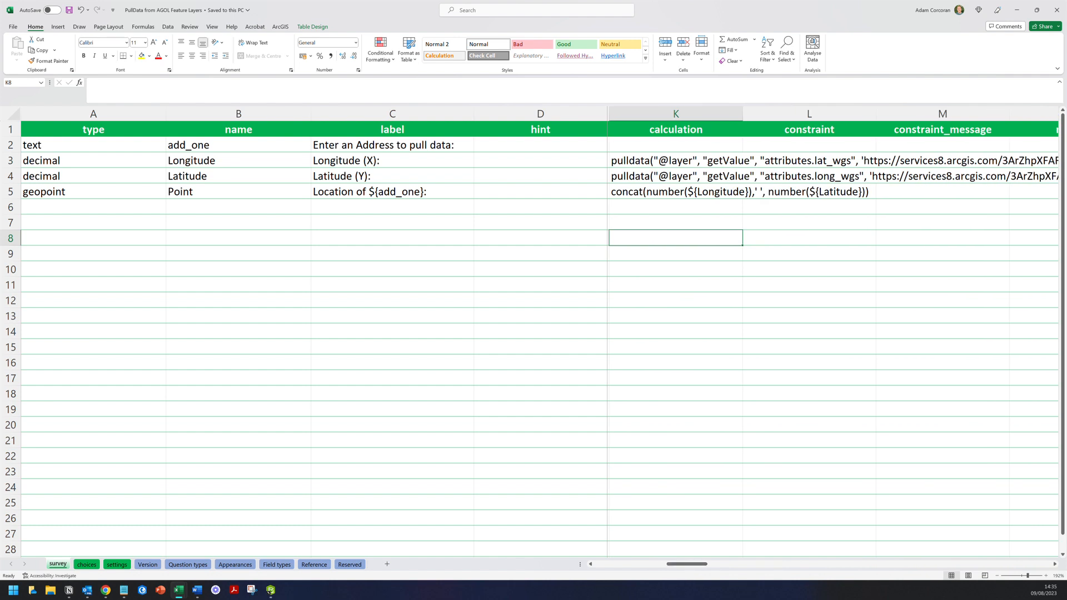
pyautogui.click(93, 208)
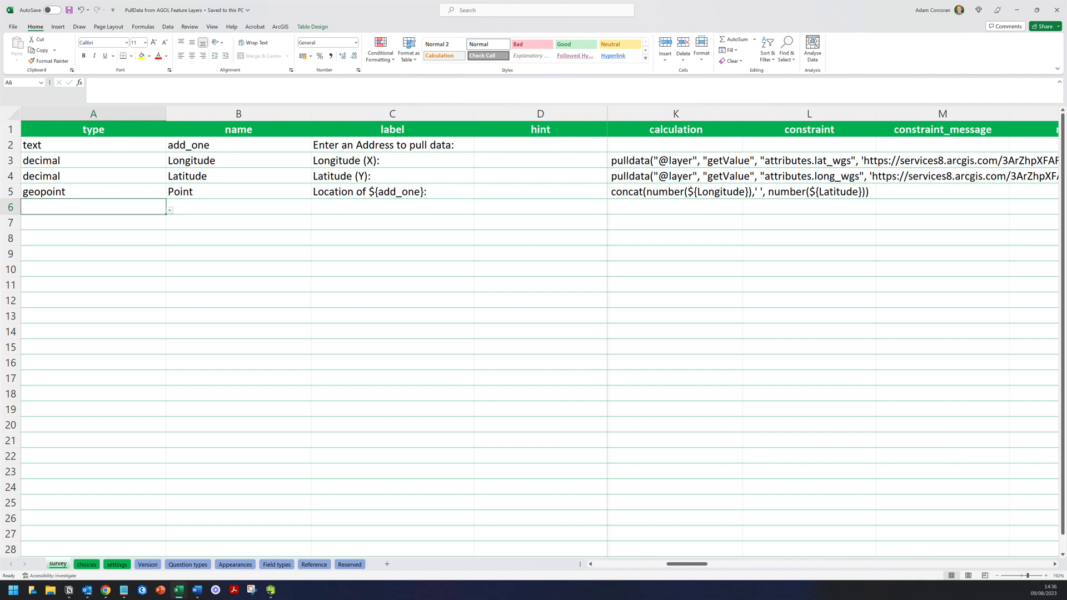
pyautogui.click(69, 591)
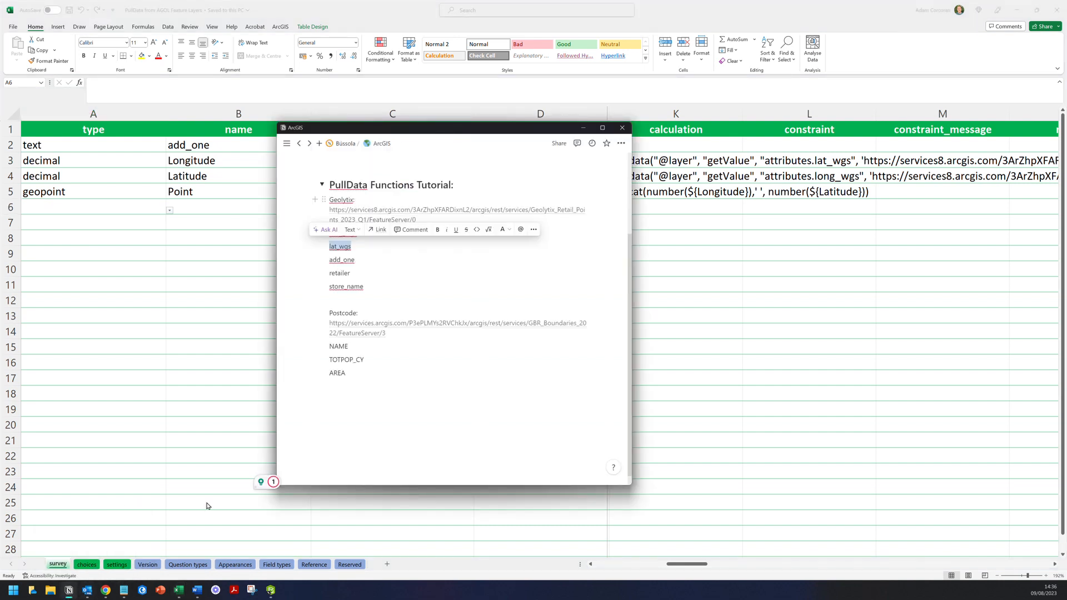
pyautogui.click(383, 287)
pyautogui.click(366, 287)
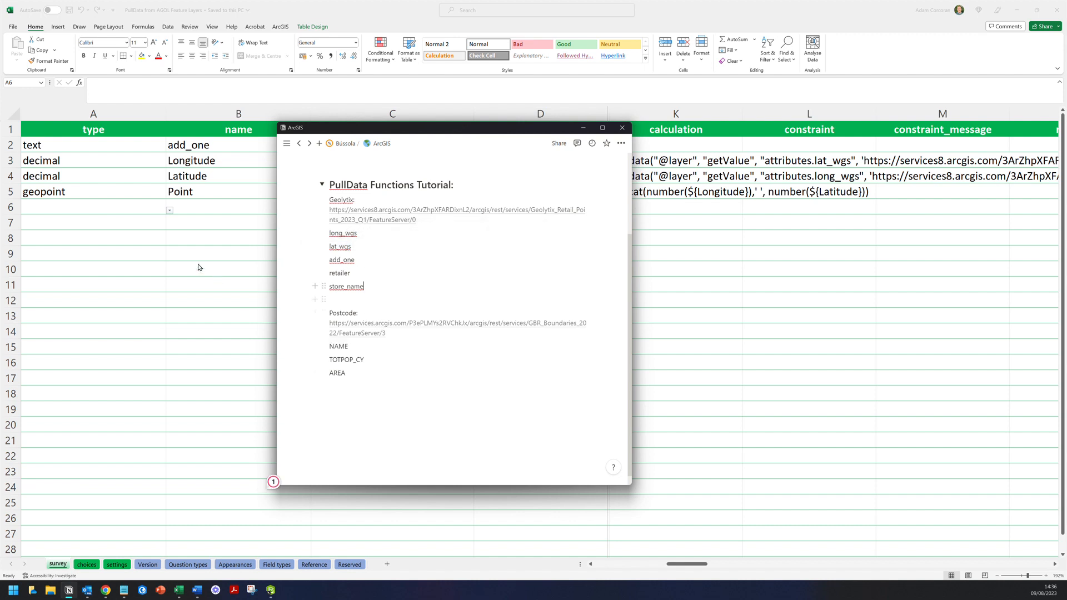
pyautogui.click(156, 210)
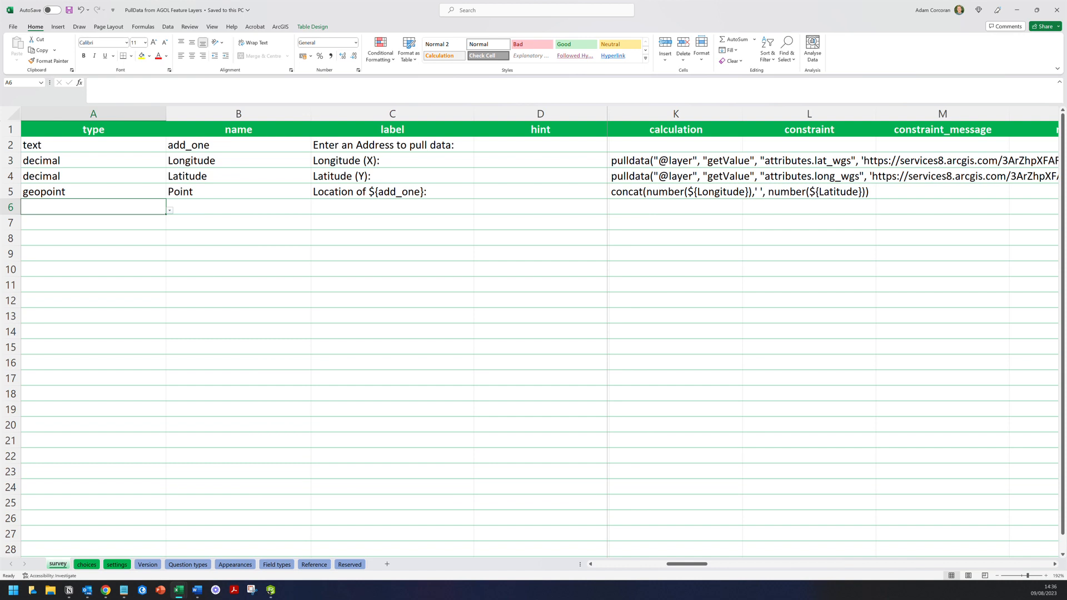
# - Set rows 6–7 to type text with names StoreName and Retailer
pyautogui.write('text')
pyautogui.press('Return')
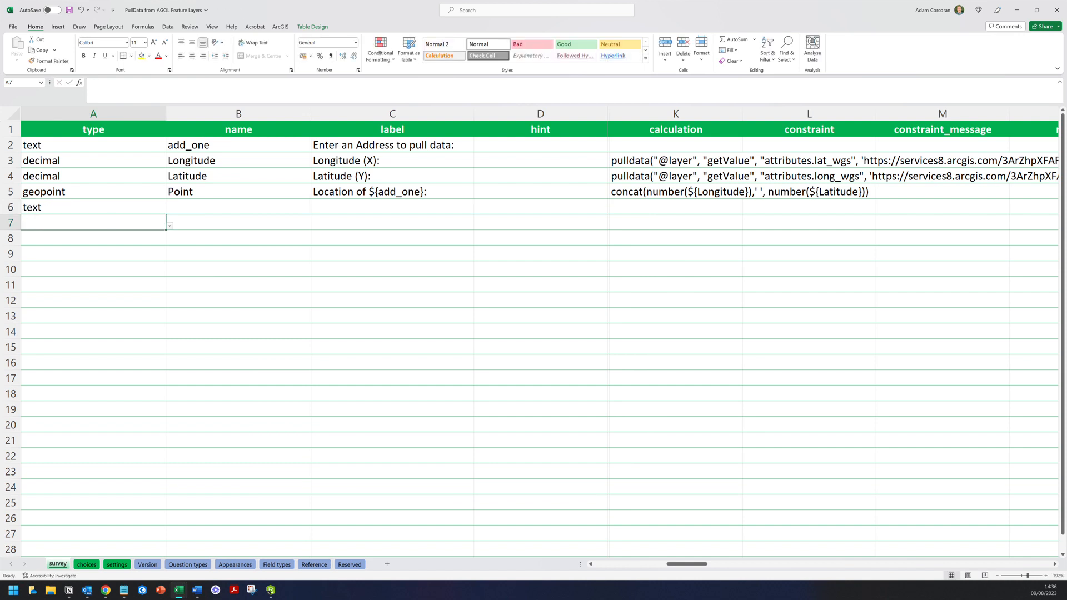
pyautogui.write('text')
pyautogui.press('Return')
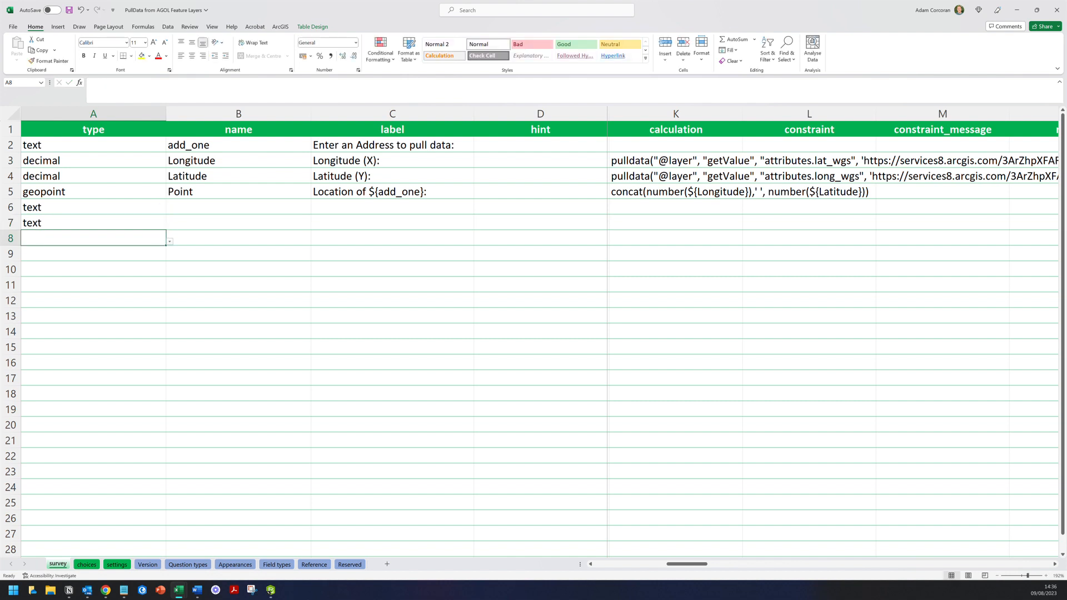
pyautogui.click(238, 207)
pyautogui.write('tore')
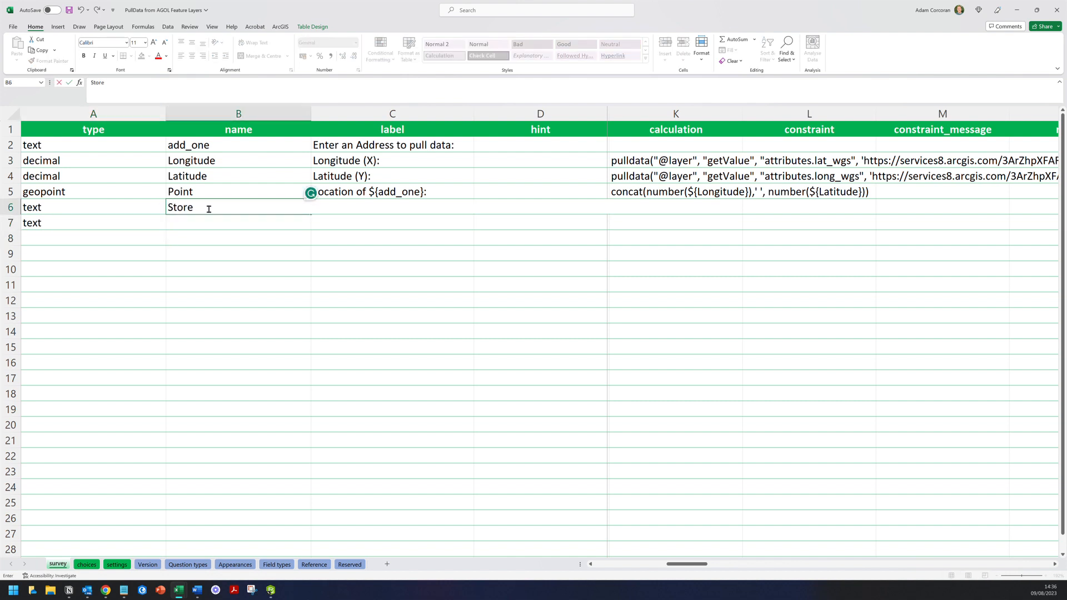
pyautogui.write('Name')
pyautogui.press('Return')
pyautogui.write('Retailer')
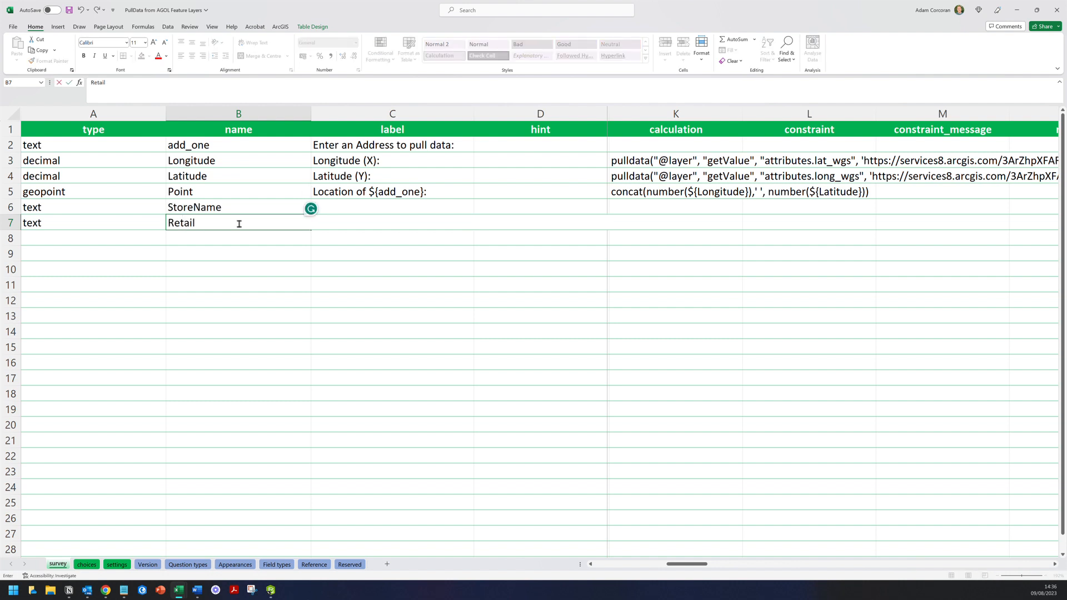
pyautogui.click(402, 211)
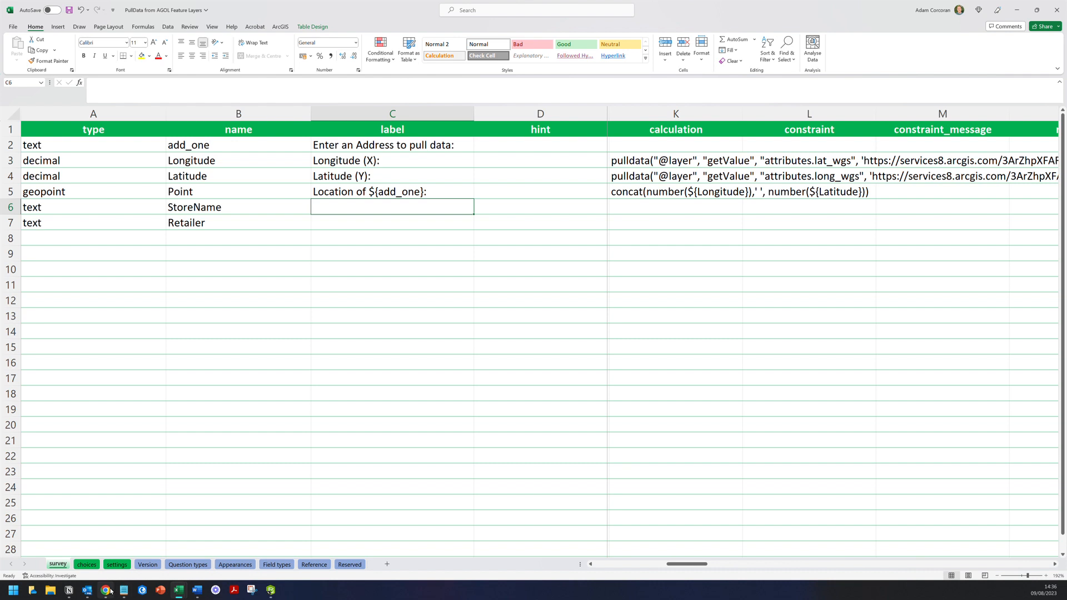
# - Label the rows 'Store Name:' and 'Retailer:', fixing the 'Reatiler' typo
pyautogui.click(105, 590)
pyautogui.click(811, 95)
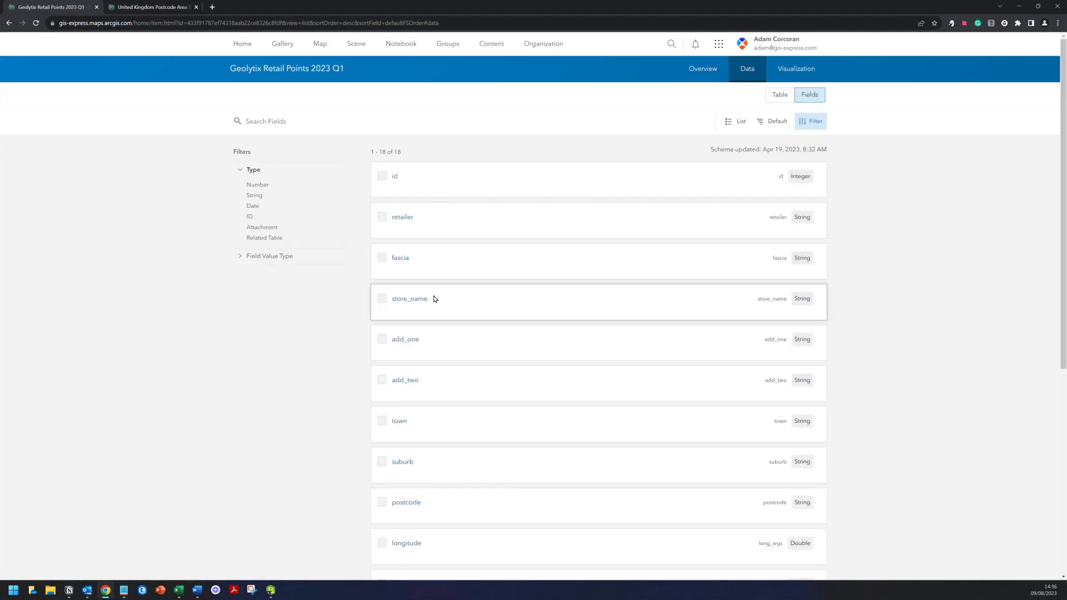
pyautogui.moveTo(179, 591)
pyautogui.click(208, 560)
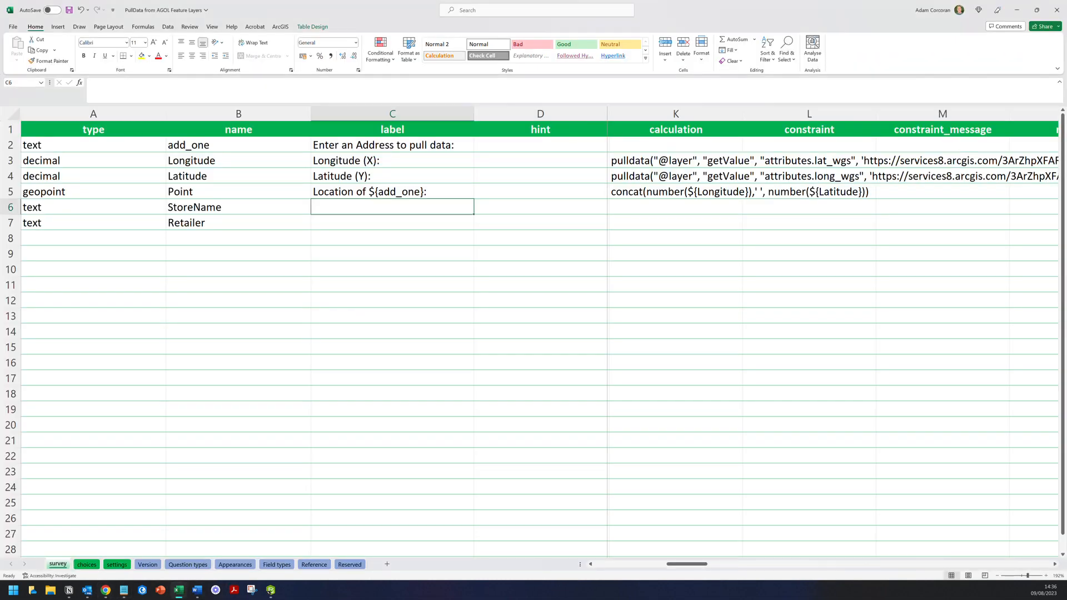
pyautogui.write('St')
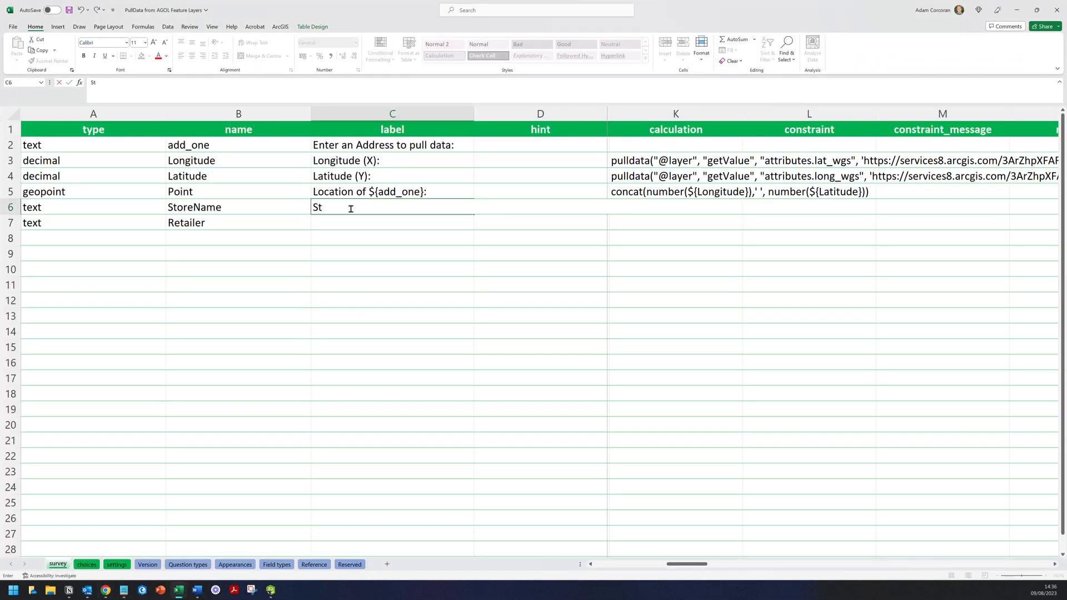
pyautogui.write('ore Name:')
pyautogui.press('Return')
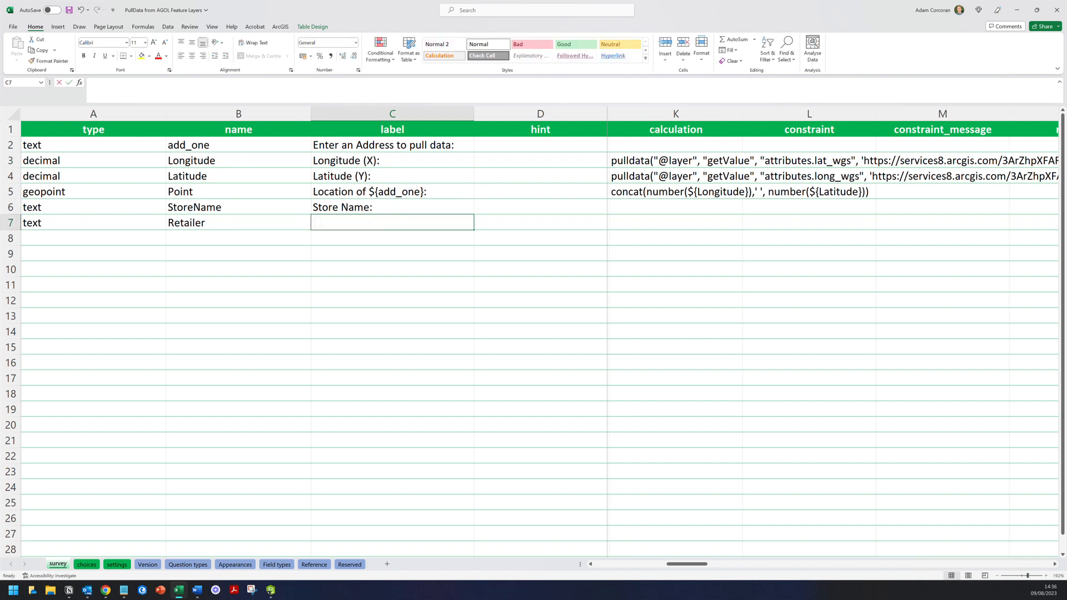
pyautogui.write('Reatiler:')
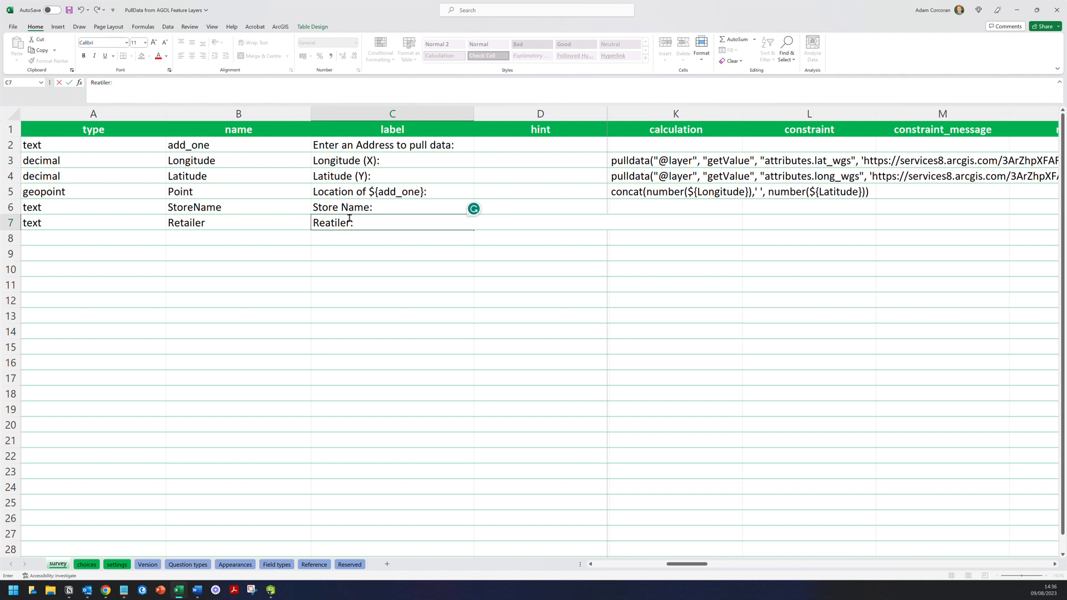
pyautogui.doubleClick(331, 223)
pyautogui.write('Retailer')
pyautogui.click(675, 208)
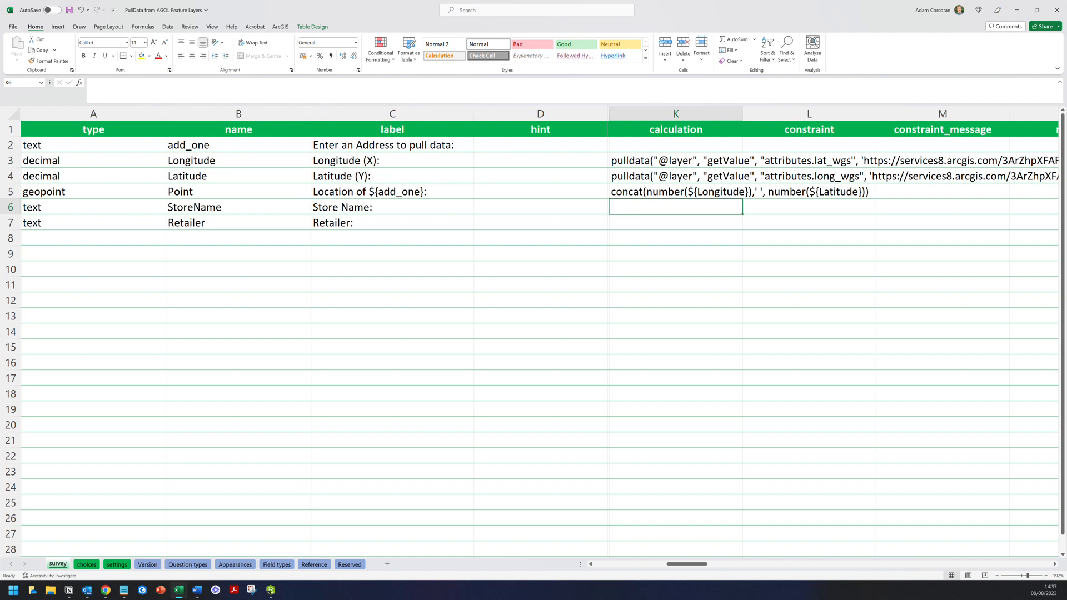
# - Copy K4's pulldata formula into K6 and change its attribute to store_name
pyautogui.click(675, 176)
pyautogui.hotkey('ctrl', 'c')
pyautogui.click(675, 207)
pyautogui.hotkey('ctrl', 'v')
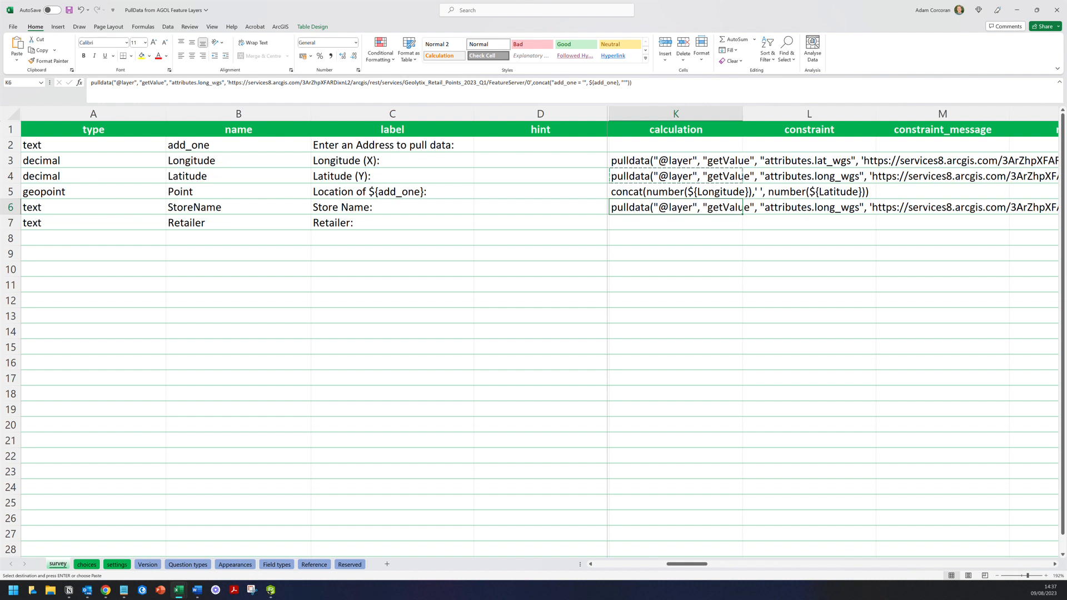
pyautogui.click(224, 83)
pyautogui.press('BackSpace')
pyautogui.press('BackSpace')
pyautogui.press('BackSpace')
pyautogui.press('BackSpace')
pyautogui.press('BackSpace')
pyautogui.press('BackSpace')
pyautogui.press('BackSpace')
pyautogui.press('BackSpace')
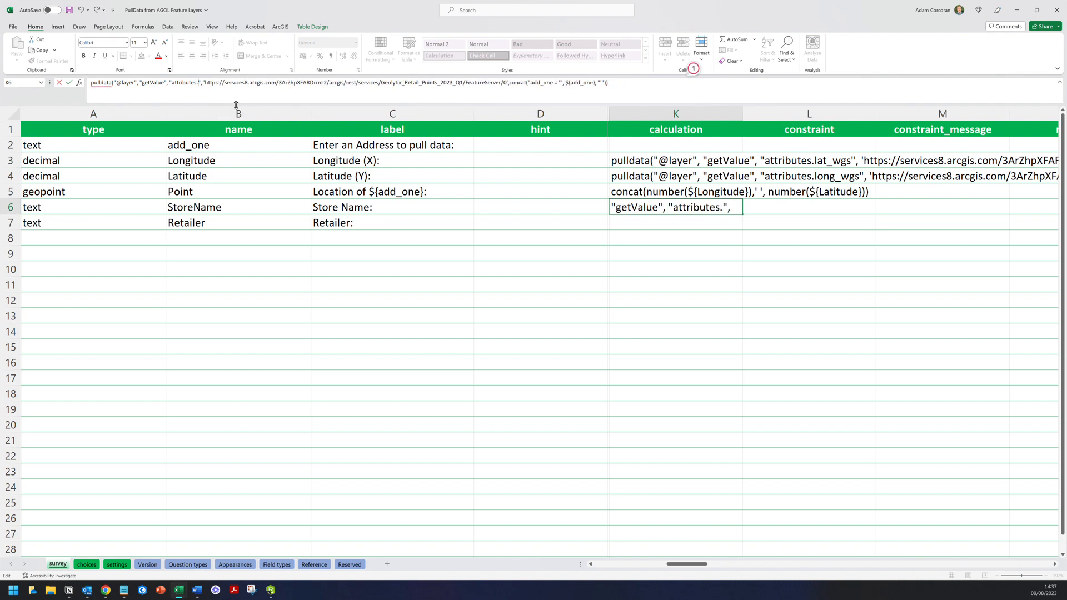
pyautogui.write('store')
pyautogui.write('_name')
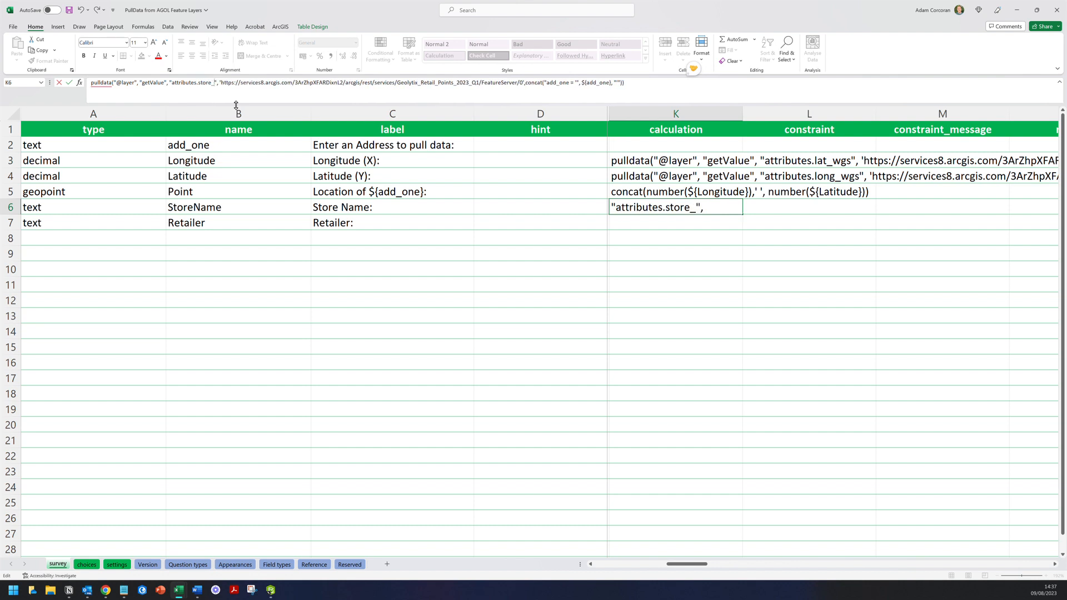
pyautogui.click(69, 589)
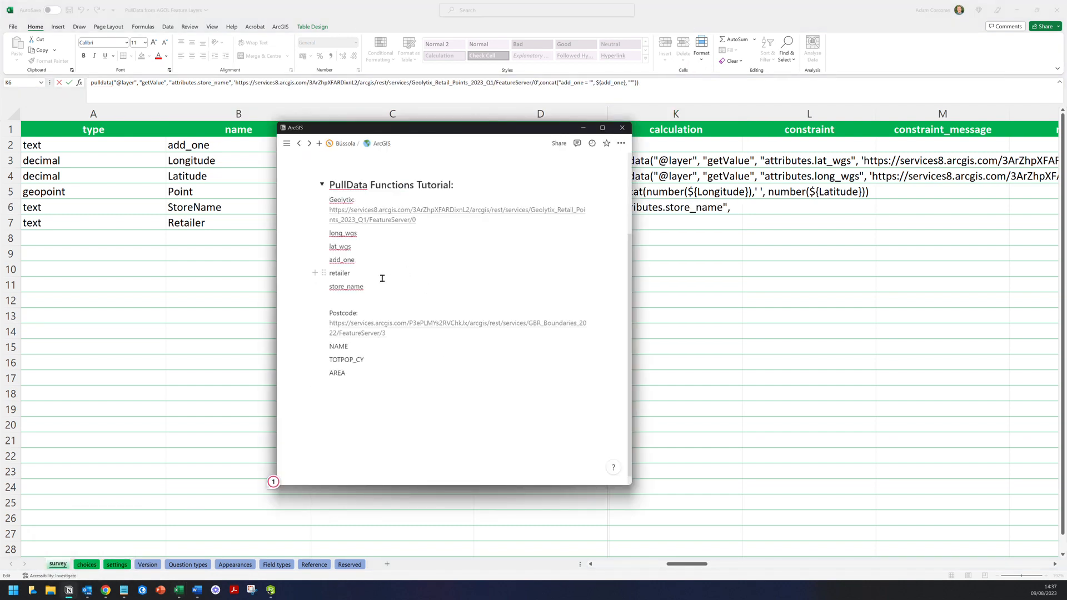
pyautogui.click(106, 590)
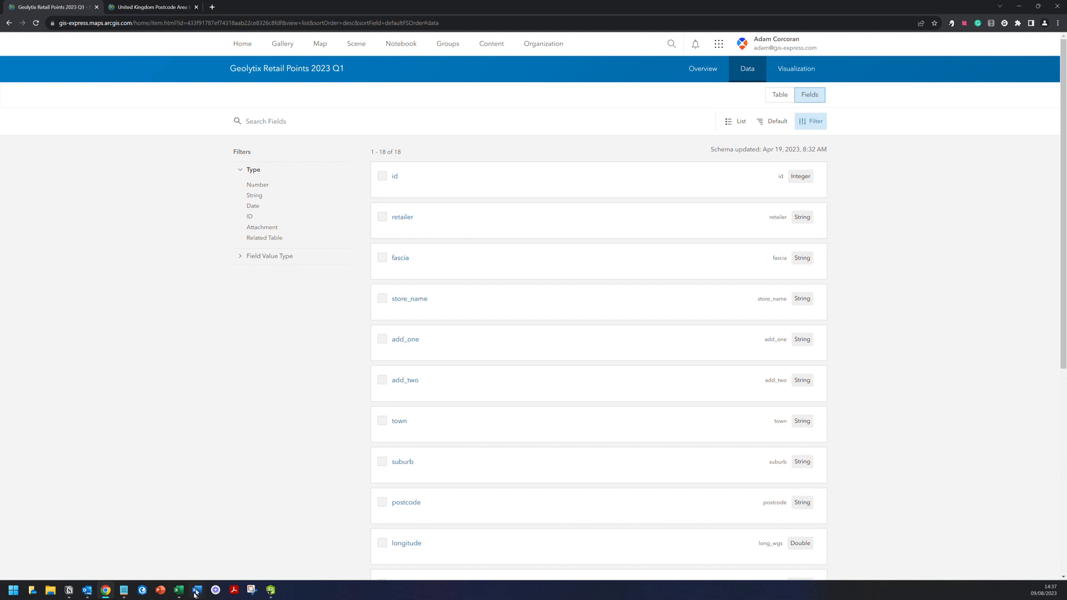
pyautogui.moveTo(179, 589)
pyautogui.click(235, 554)
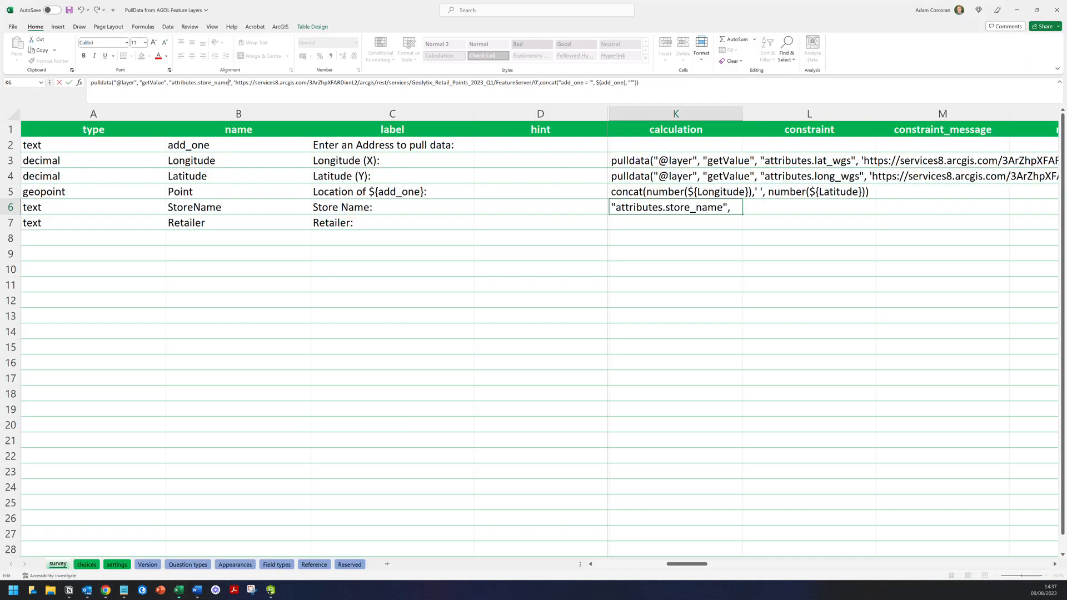
# - Copy K6's formula into K7 and change its attribute to retailer
pyautogui.click(676, 207)
pyautogui.hotkey('ctrl', 'c')
pyautogui.click(676, 223)
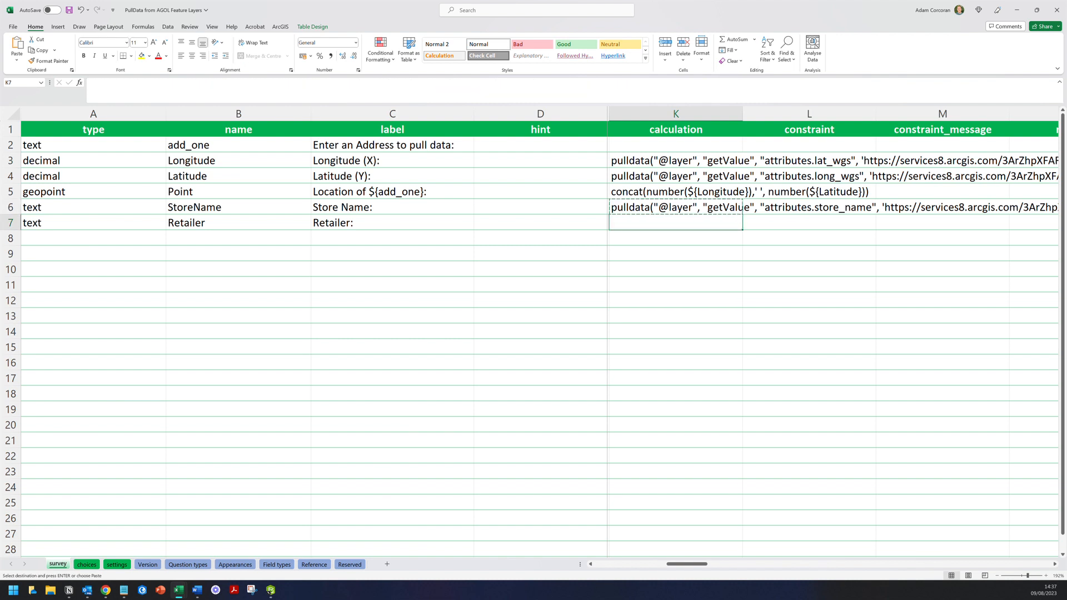
pyautogui.hotkey('ctrl', 'v')
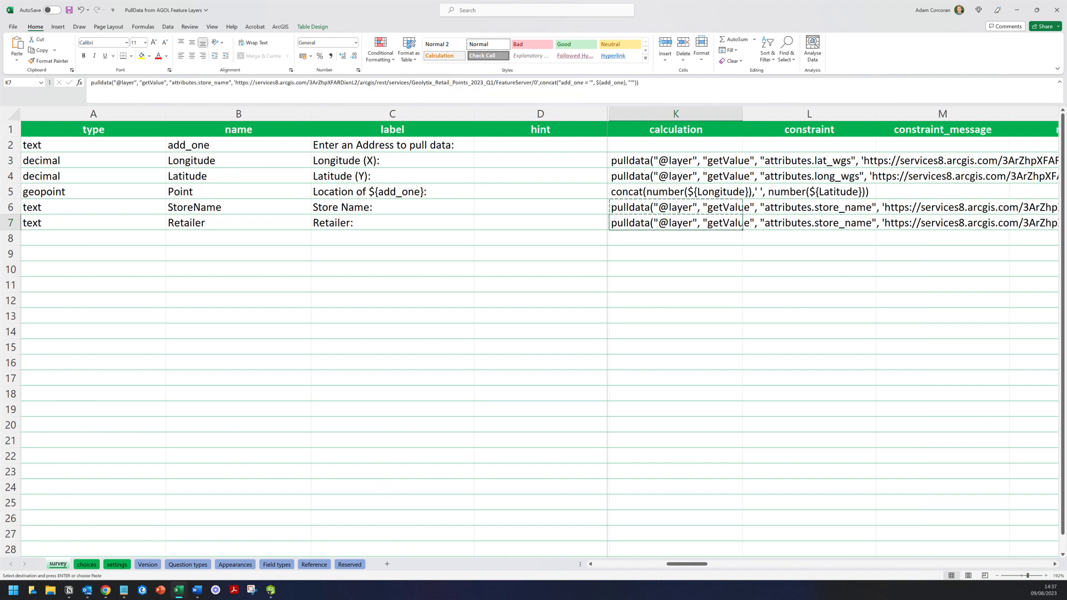
pyautogui.click(228, 86)
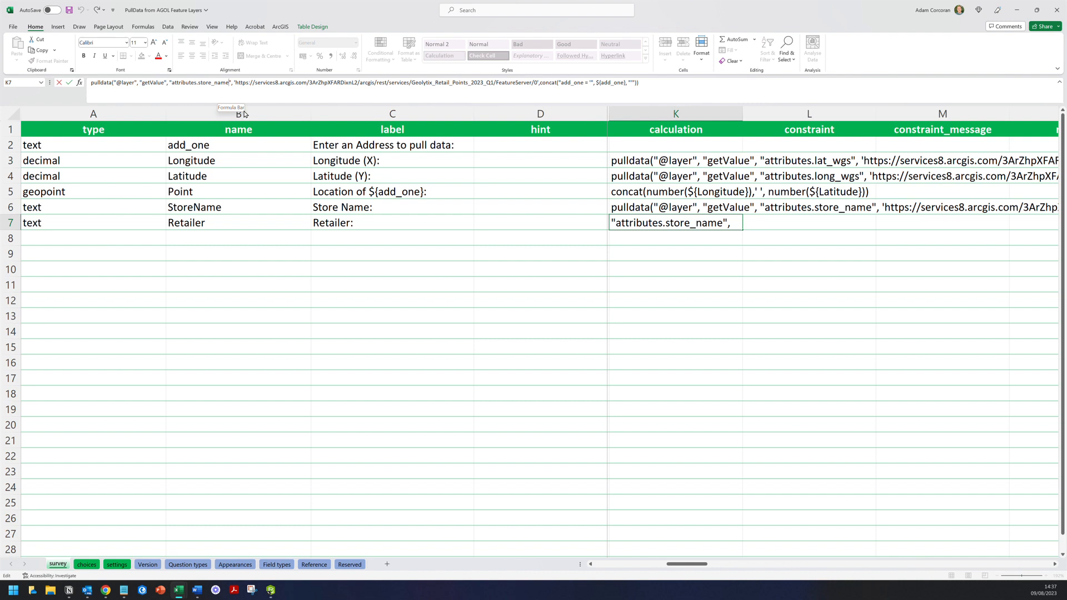
pyautogui.press('BackSpace')
pyautogui.press('BackSpace')
pyautogui.press('BackSpace')
pyautogui.press('BackSpace')
pyautogui.press('BackSpace')
pyautogui.press('BackSpace')
pyautogui.press('BackSpace')
pyautogui.press('BackSpace')
pyautogui.press('BackSpace')
pyautogui.press('BackSpace')
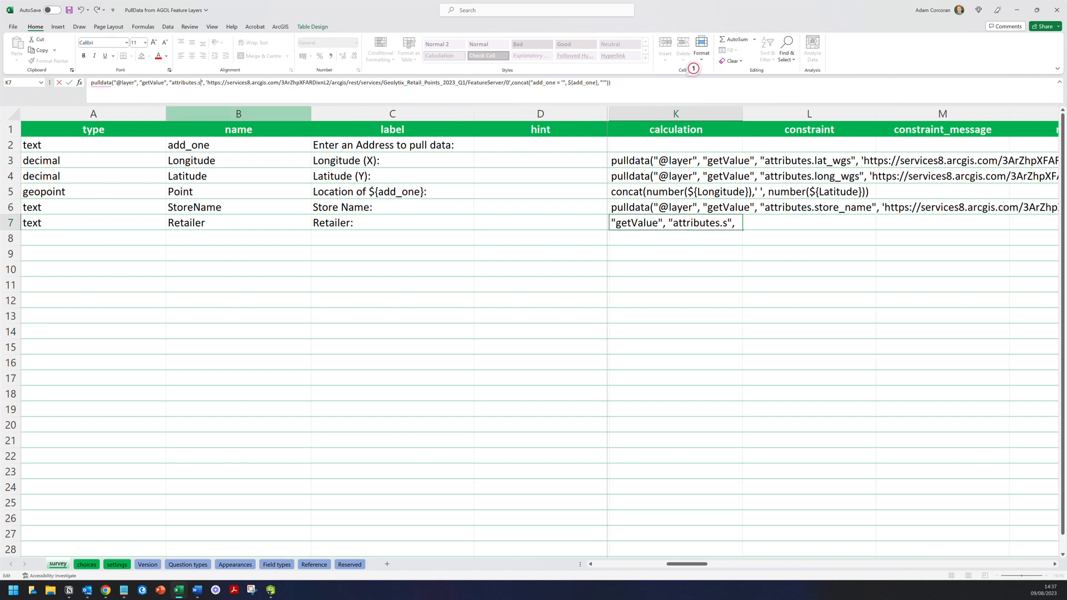
pyautogui.write('retailer')
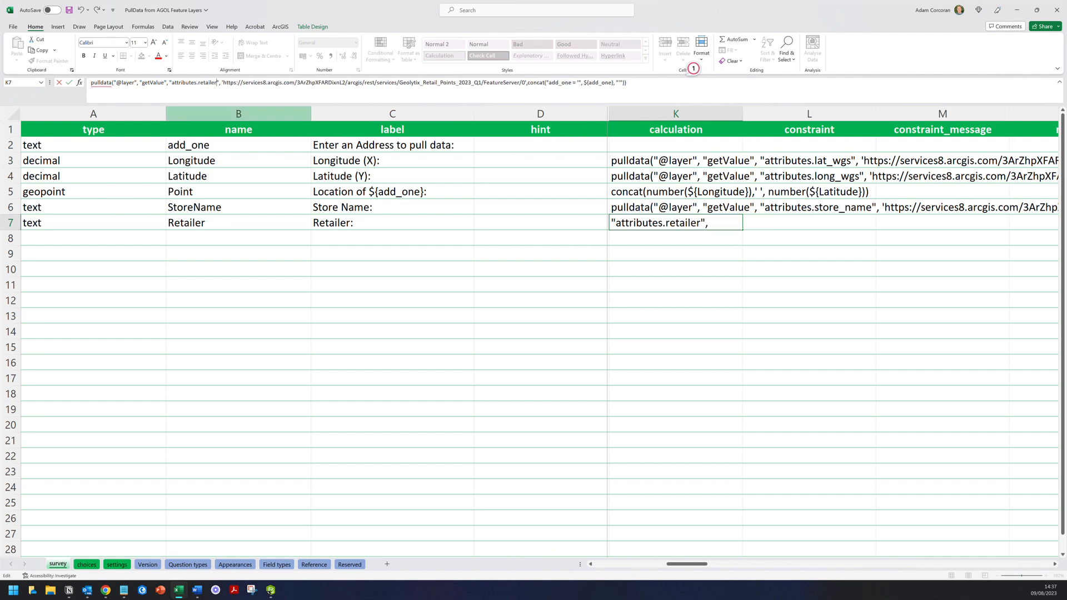
pyautogui.click(676, 346)
# - Fill readonly 'yes' down from I5 to I7 and save the workbook
pyautogui.moveTo(689, 564); pyautogui.dragTo(659, 567)
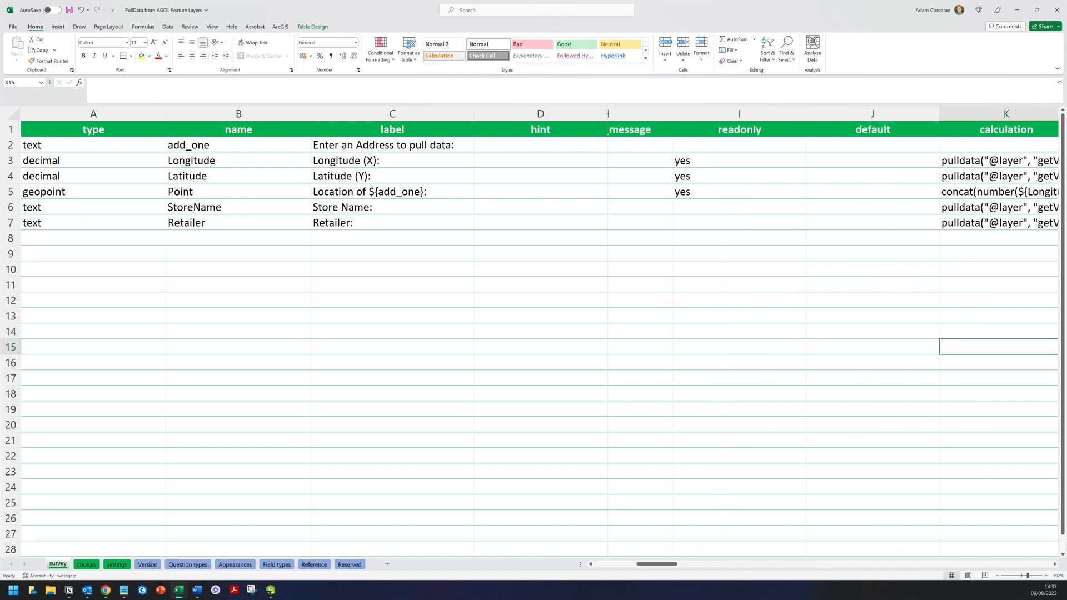
pyautogui.click(739, 191)
pyautogui.moveTo(806, 199); pyautogui.dragTo(803, 228)
pyautogui.click(872, 207)
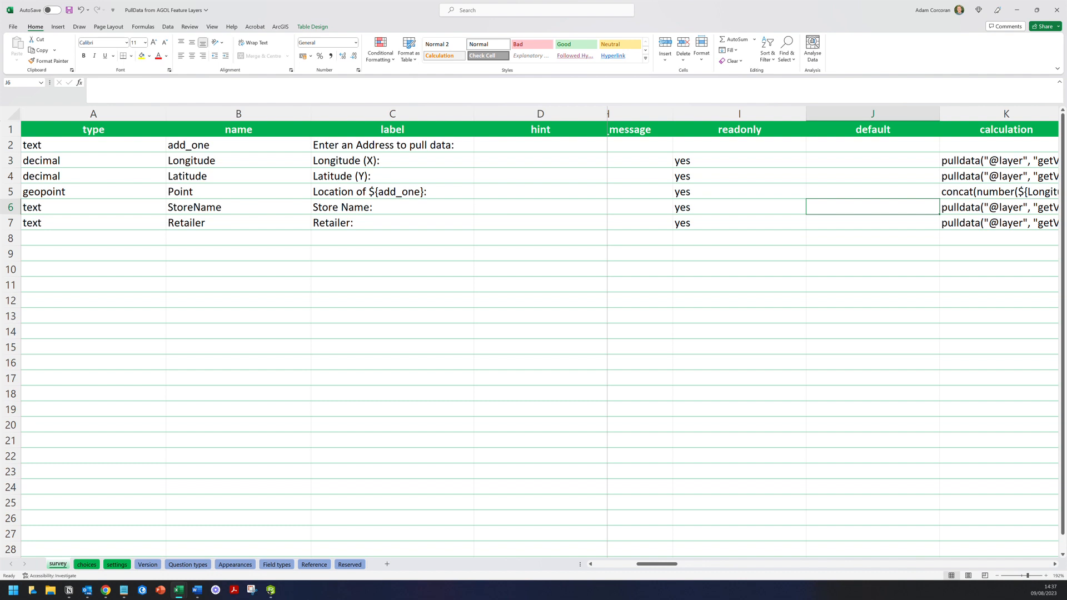
pyautogui.click(69, 10)
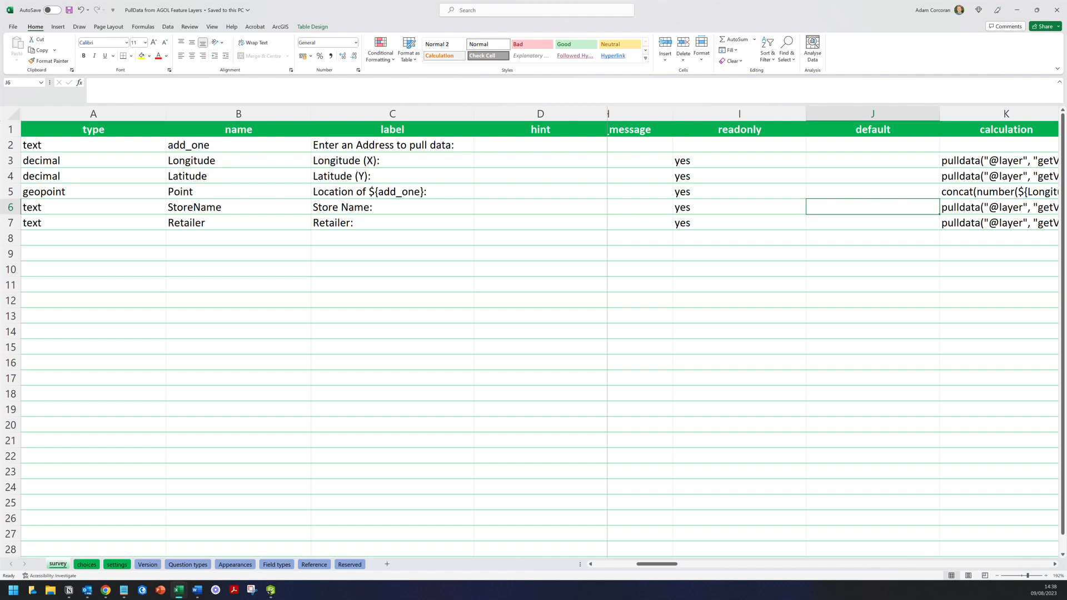
# - Review the survey sheet's question types and names, from Longitude down to the empty row 8
pyautogui.click(163, 161)
pyautogui.click(164, 176)
pyautogui.click(169, 176)
pyautogui.press('Up')
pyautogui.click(158, 207)
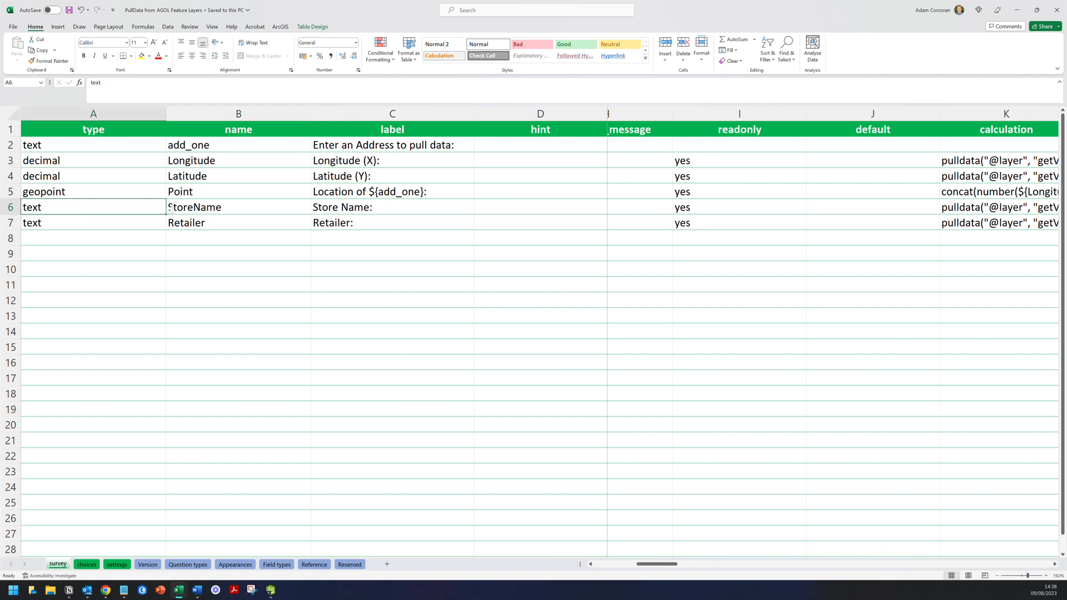
pyautogui.click(165, 239)
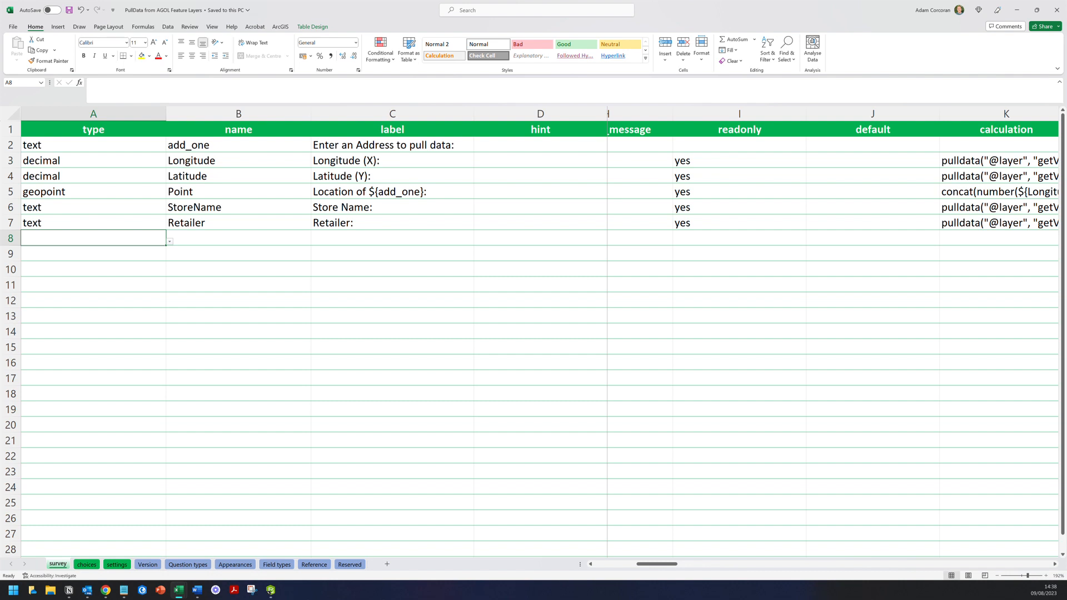
pyautogui.click(239, 238)
pyautogui.click(164, 222)
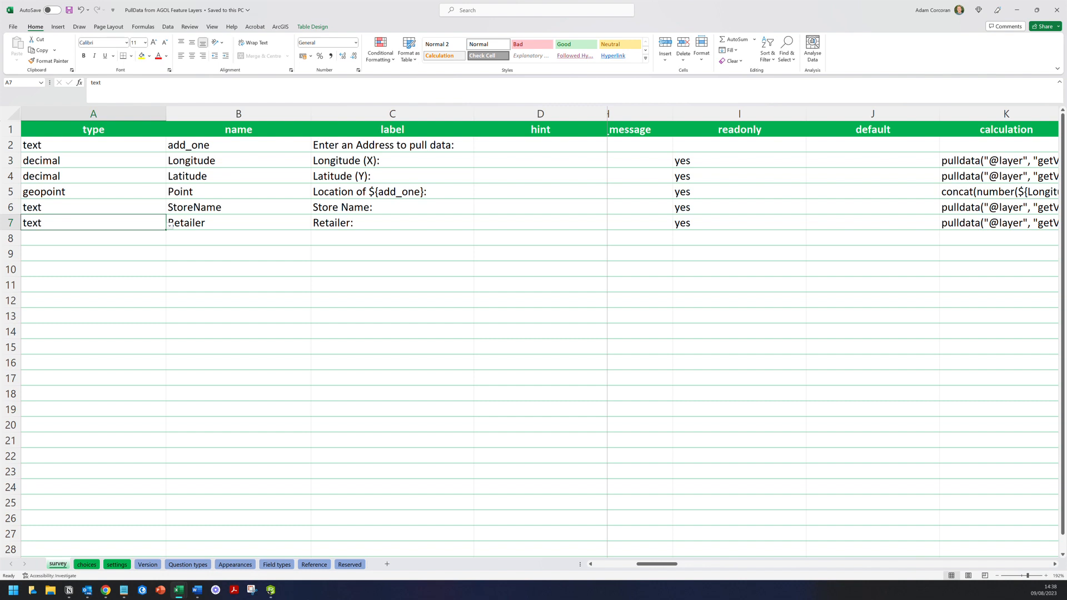
pyautogui.click(165, 239)
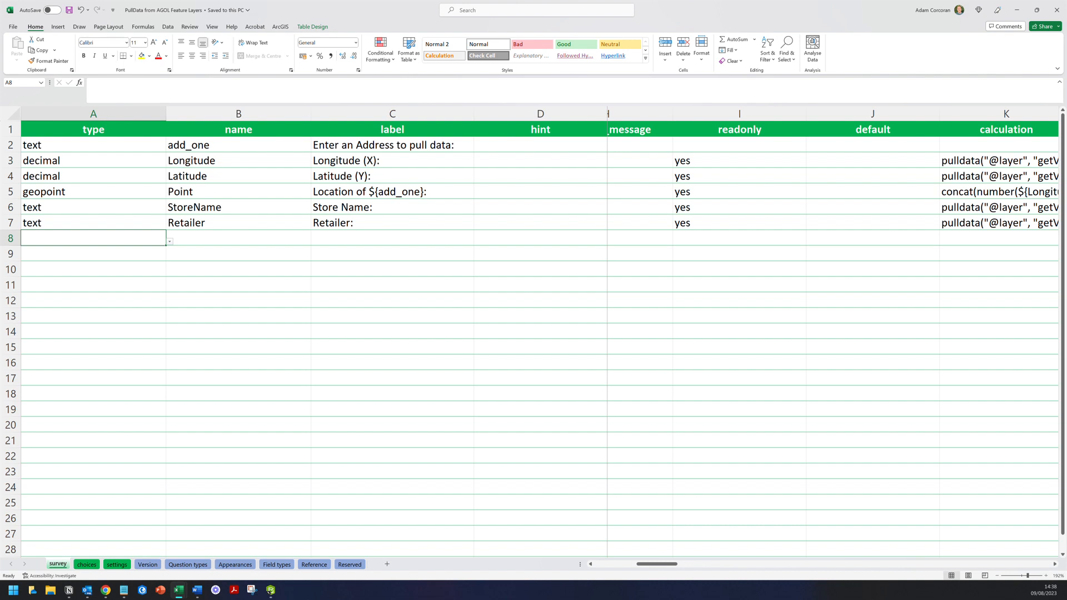
pyautogui.press('Up')
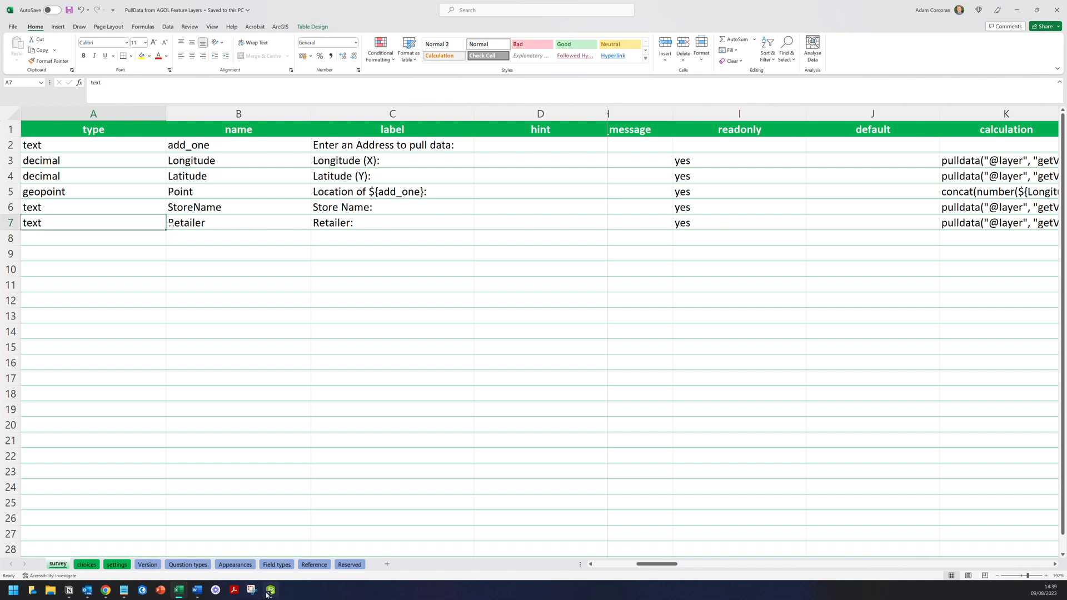
# - Test the form with 'Westhill Drive' so coordinates, map, Aldi Westhill and Aldi fill, then return to Excel
pyautogui.moveTo(266, 592)
pyautogui.click(270, 589)
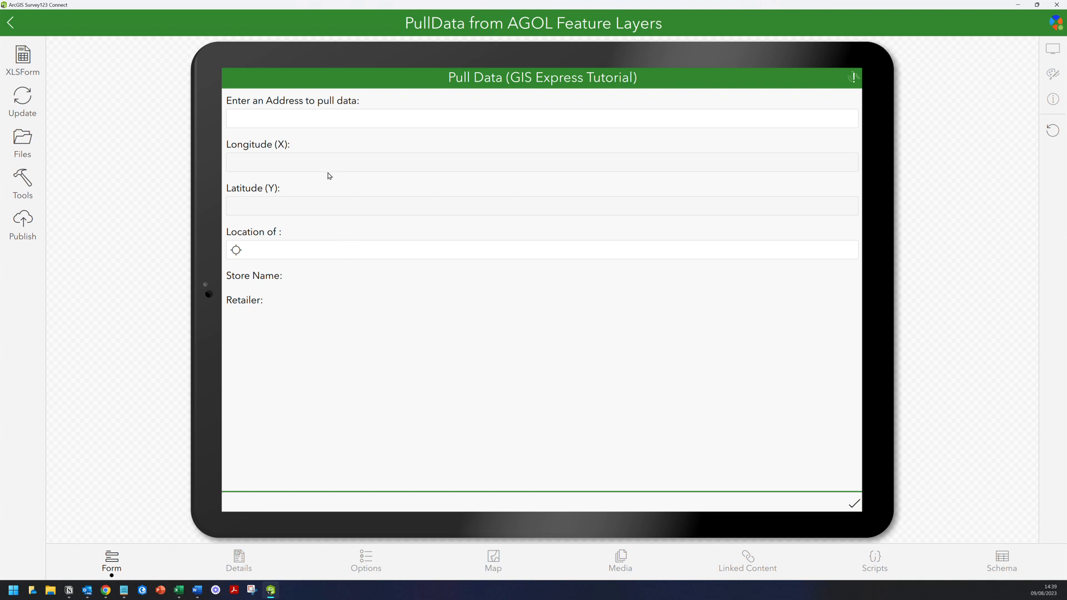
pyautogui.click(343, 125)
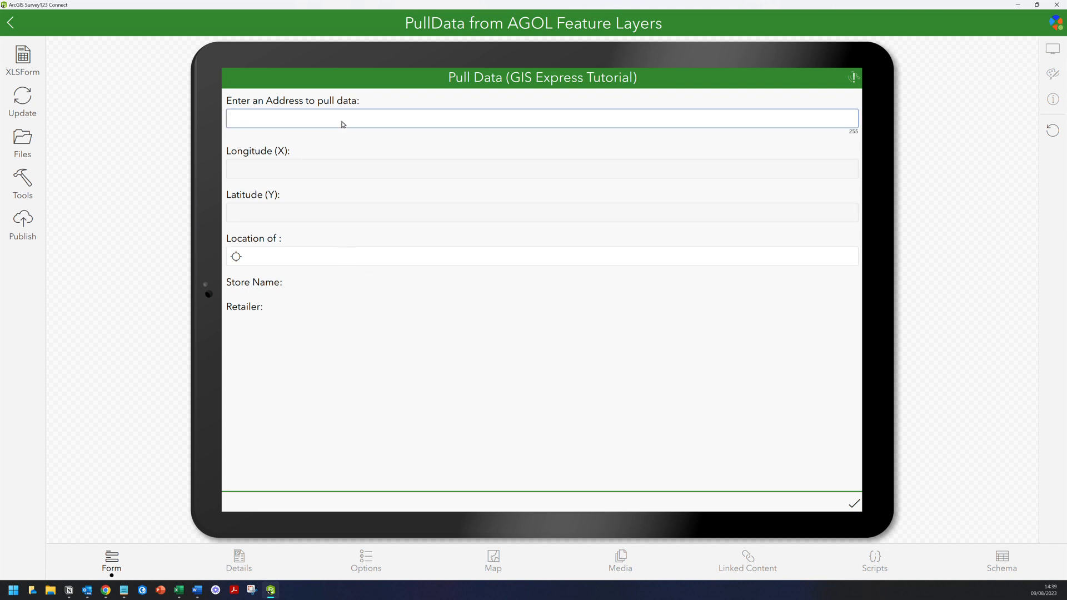
pyautogui.write('Westhill Drive')
pyautogui.press('Return')
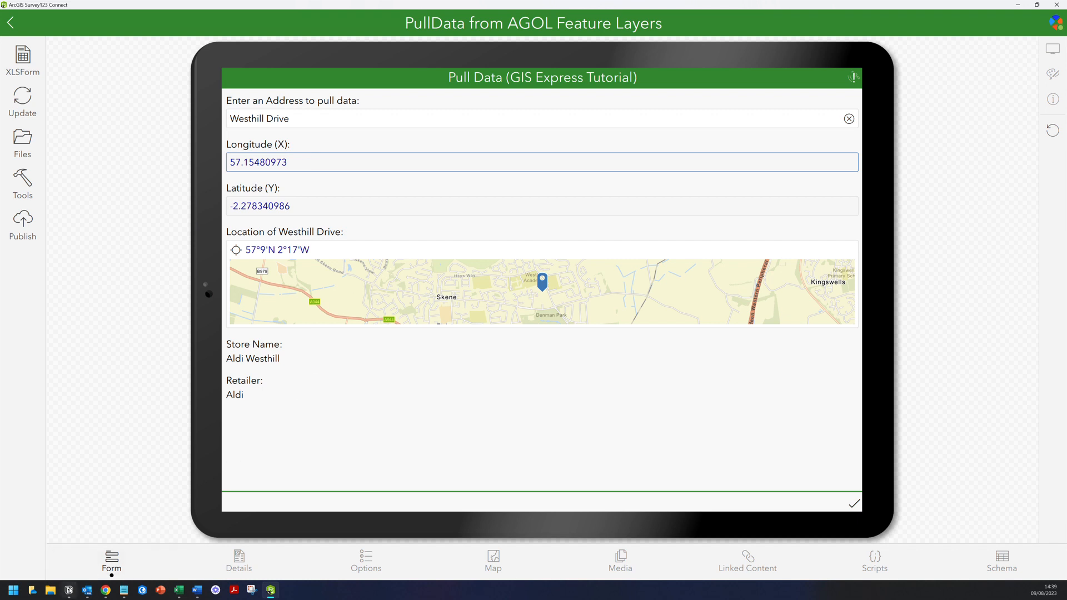
pyautogui.moveTo(69, 592)
pyautogui.moveTo(178, 594)
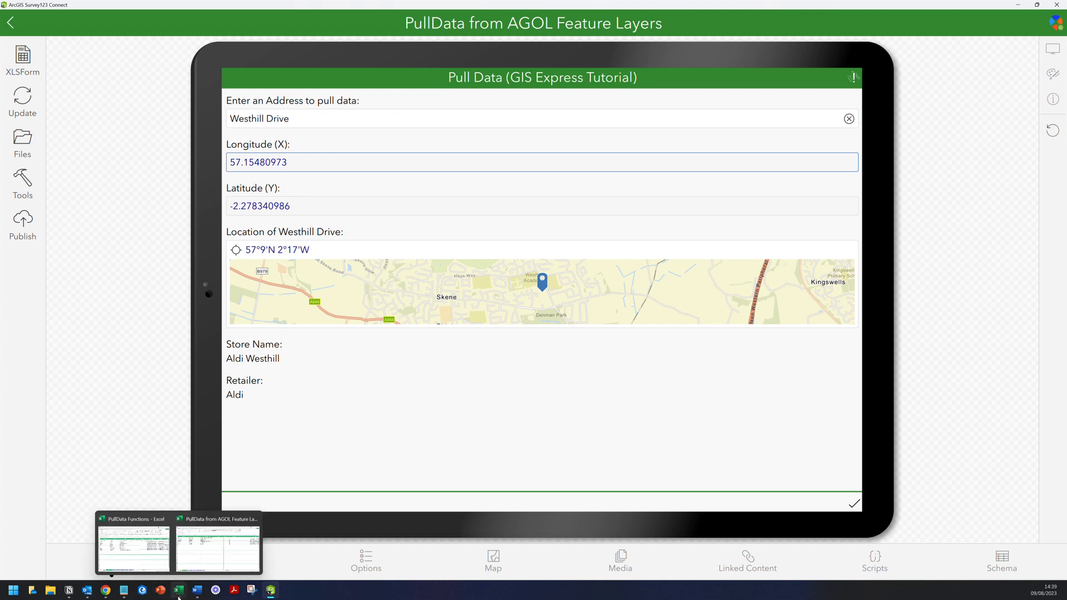
pyautogui.click(217, 547)
pyautogui.click(239, 316)
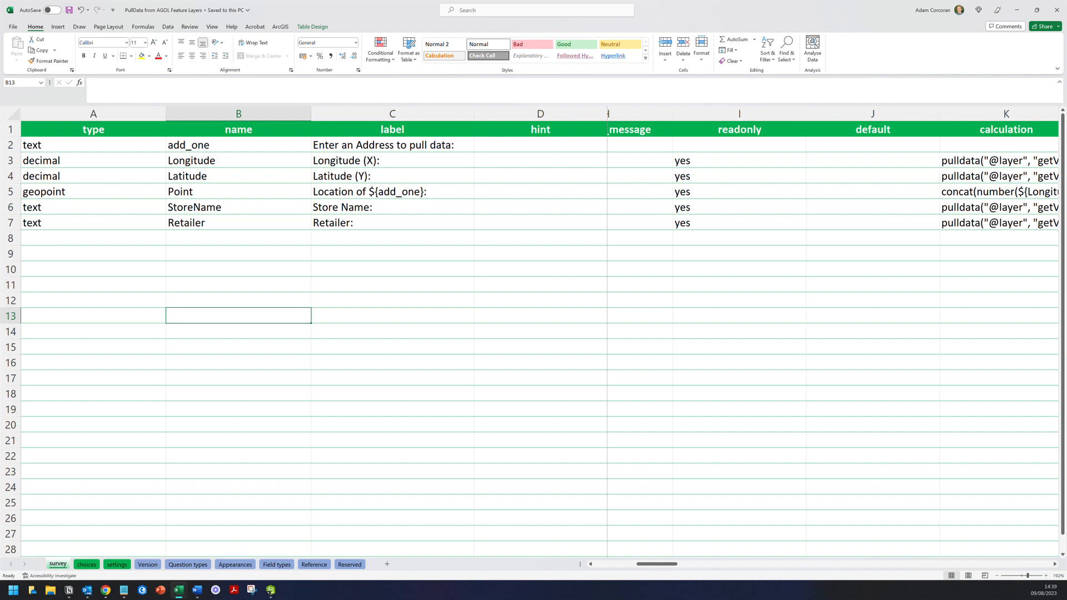
pyautogui.moveTo(658, 564); pyautogui.dragTo(691, 567)
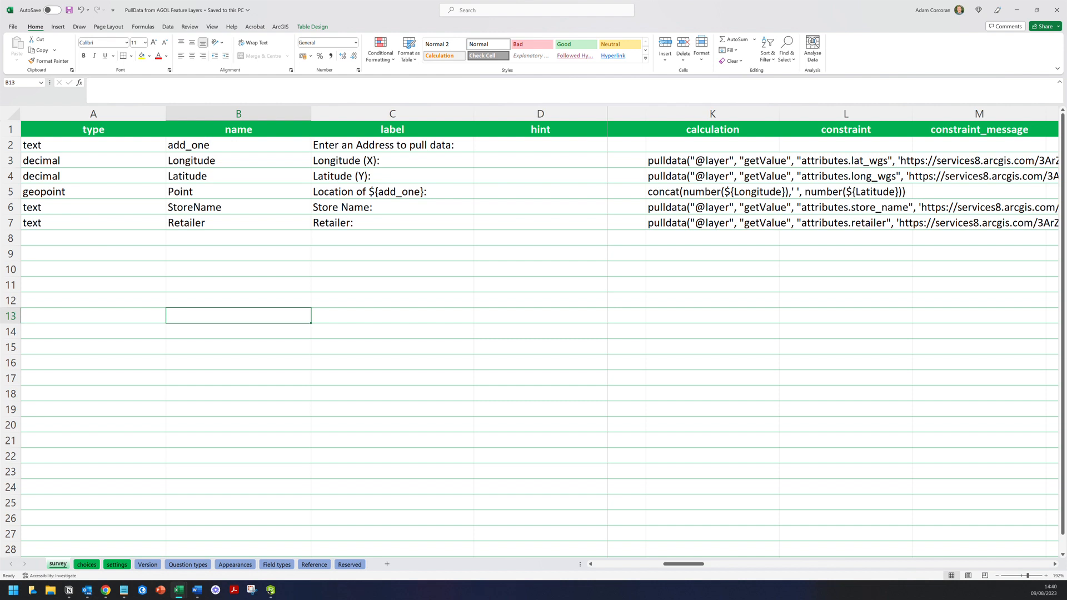
pyautogui.click(713, 223)
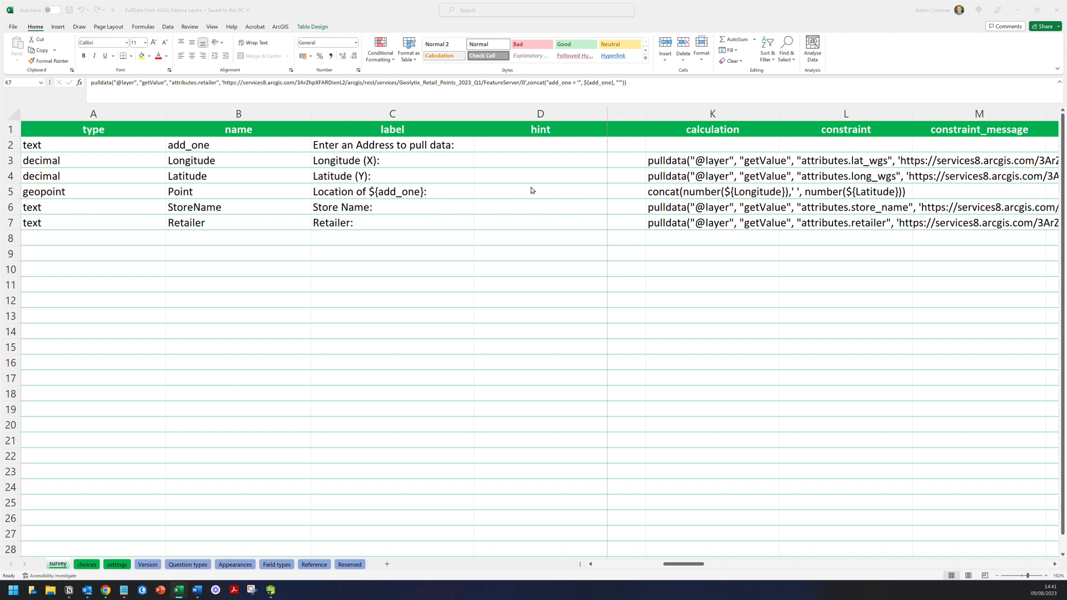
# - Fill row 8 with type text, name PostcodeDistrict and label 'Post Code District Name:', correcting the District typo
pyautogui.click(661, 243)
pyautogui.press('Home')
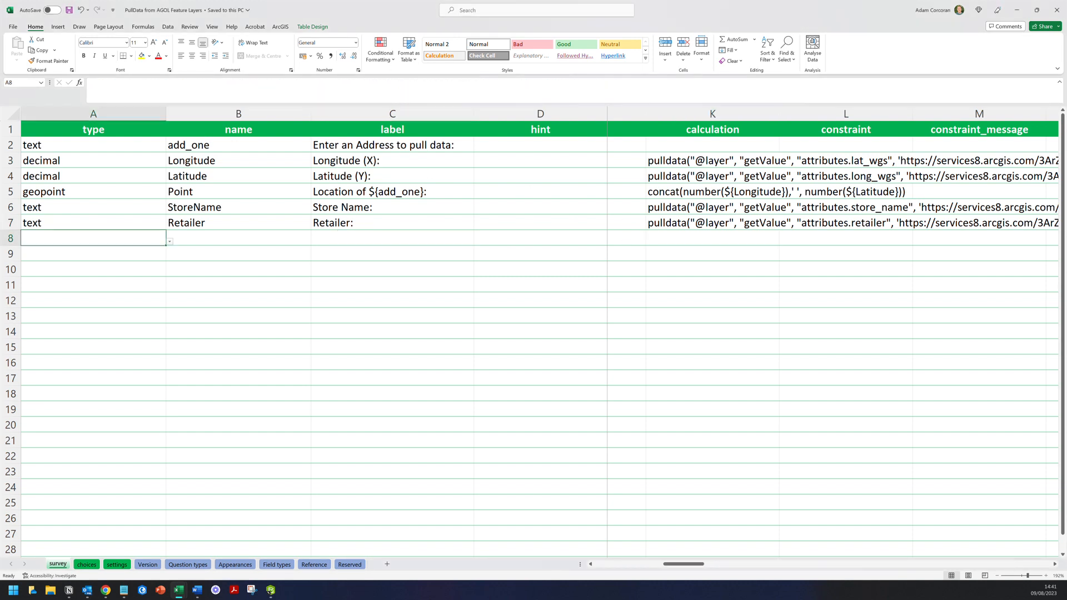
pyautogui.write('text')
pyautogui.press('Tab')
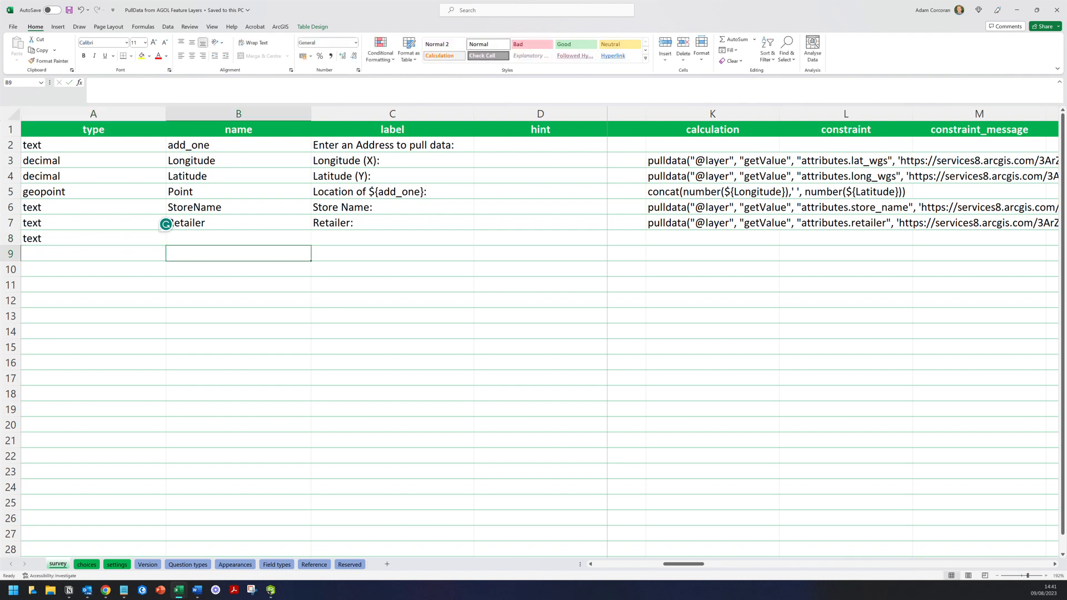
pyautogui.write('Post')
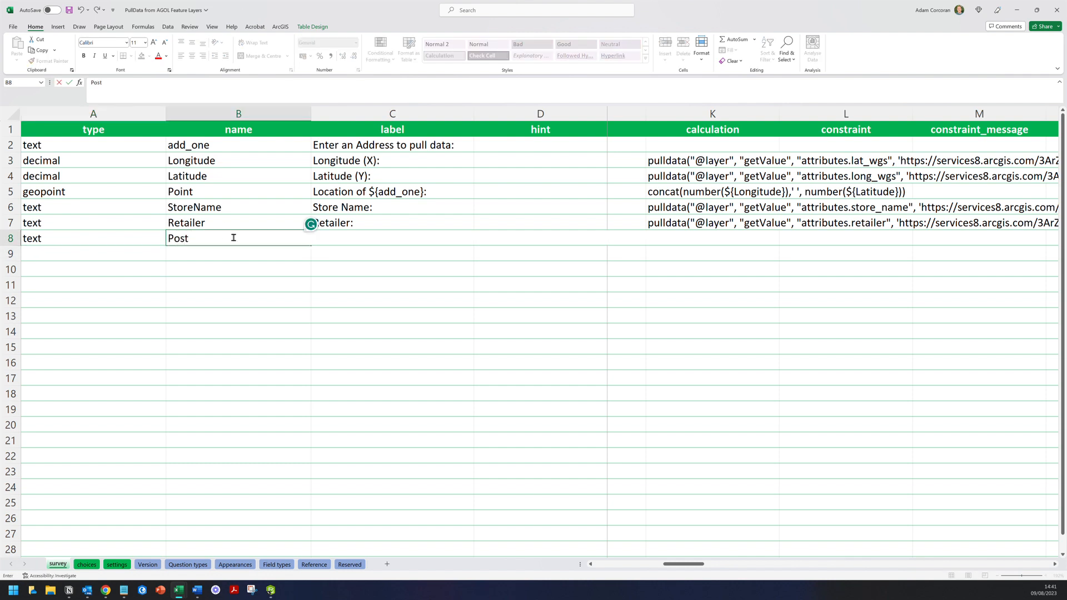
pyautogui.write('codeDi')
pyautogui.press('BackSpace')
pyautogui.press('BackSpace')
pyautogui.write('District')
pyautogui.press('Tab')
pyautogui.write('Pos')
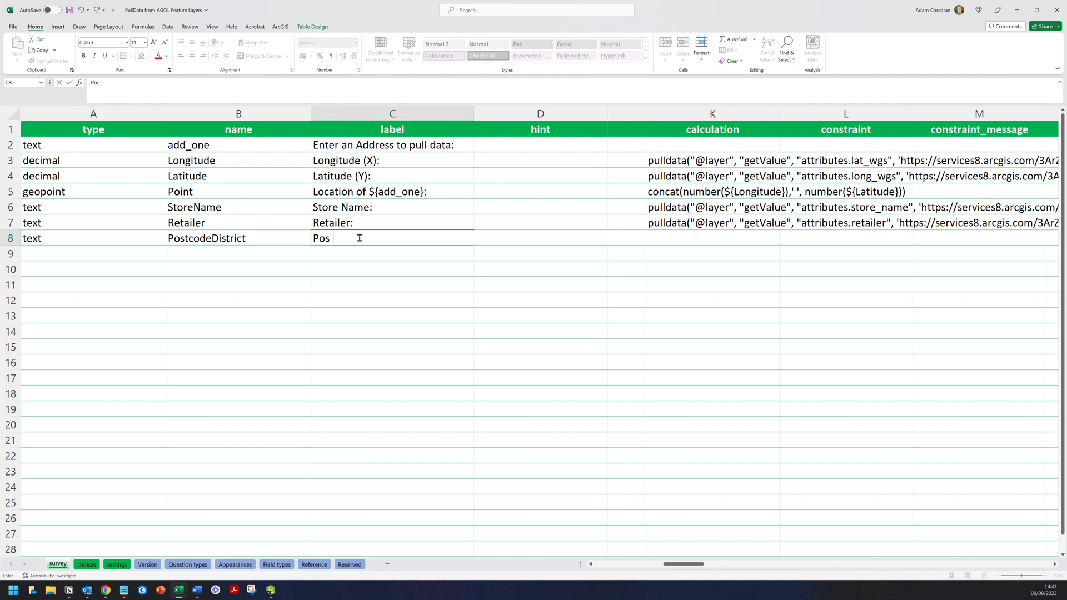
pyautogui.write('t Code Distrcit Name:')
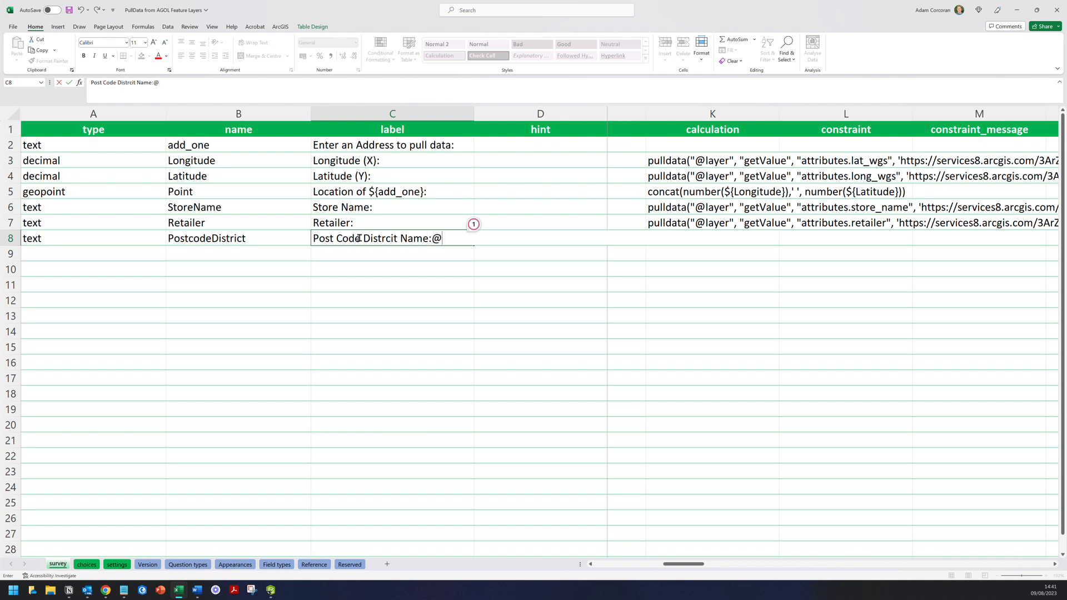
pyautogui.moveTo(389, 238)
pyautogui.click(378, 267)
pyautogui.click(380, 268)
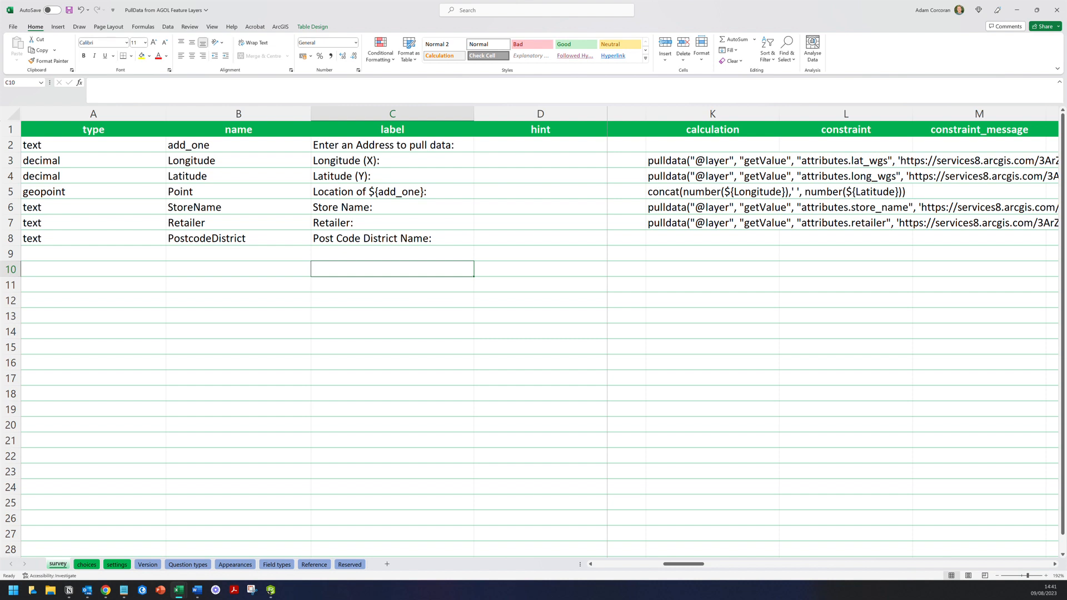
pyautogui.click(713, 239)
pyautogui.click(344, 88)
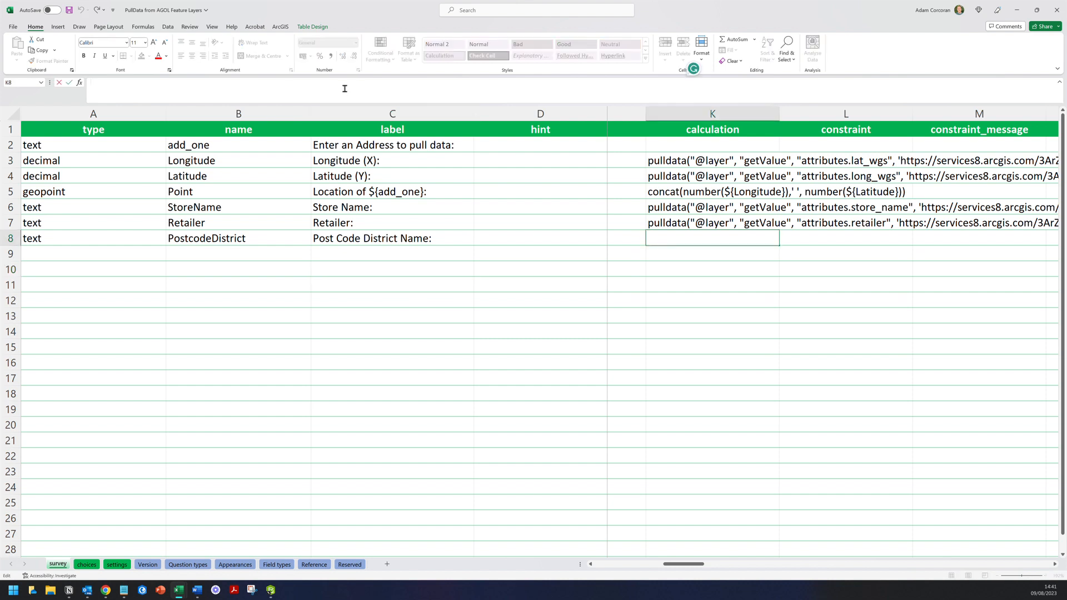
pyautogui.write('pulldata')
pyautogui.write('@layer",')
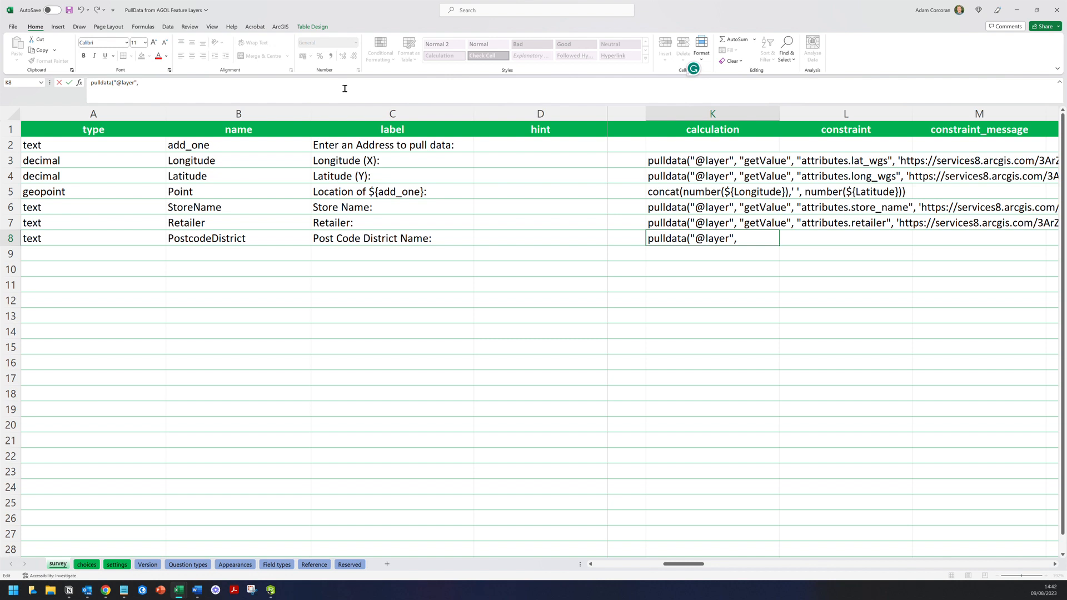
pyautogui.write('getValue')
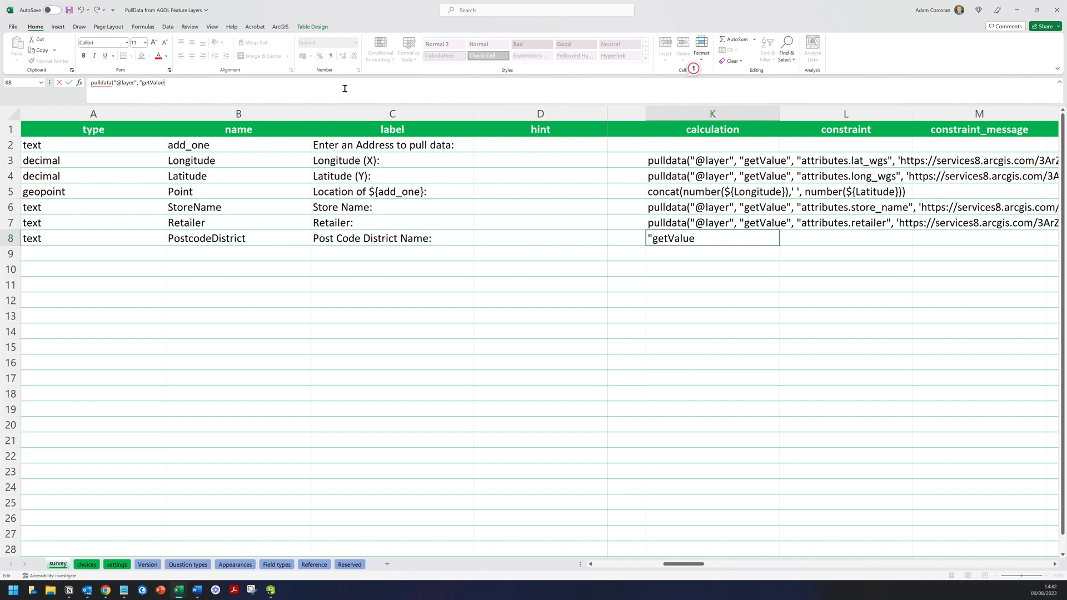
pyautogui.write('At",')
pyautogui.write('attributes.')
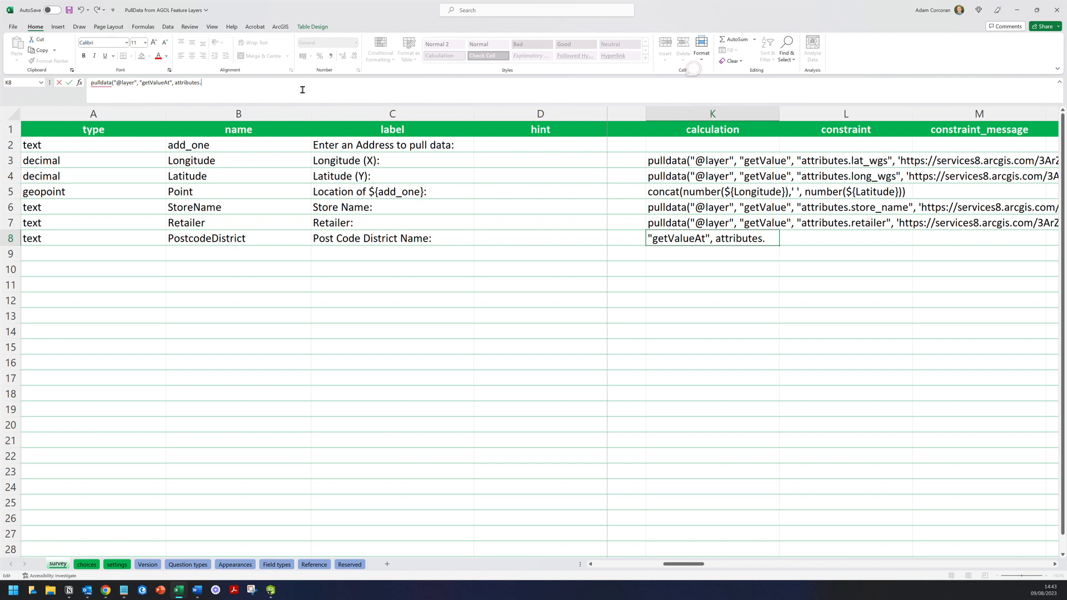
# - Extend K8's formula to attributes.NAME and start the next quoted argument
pyautogui.click(69, 589)
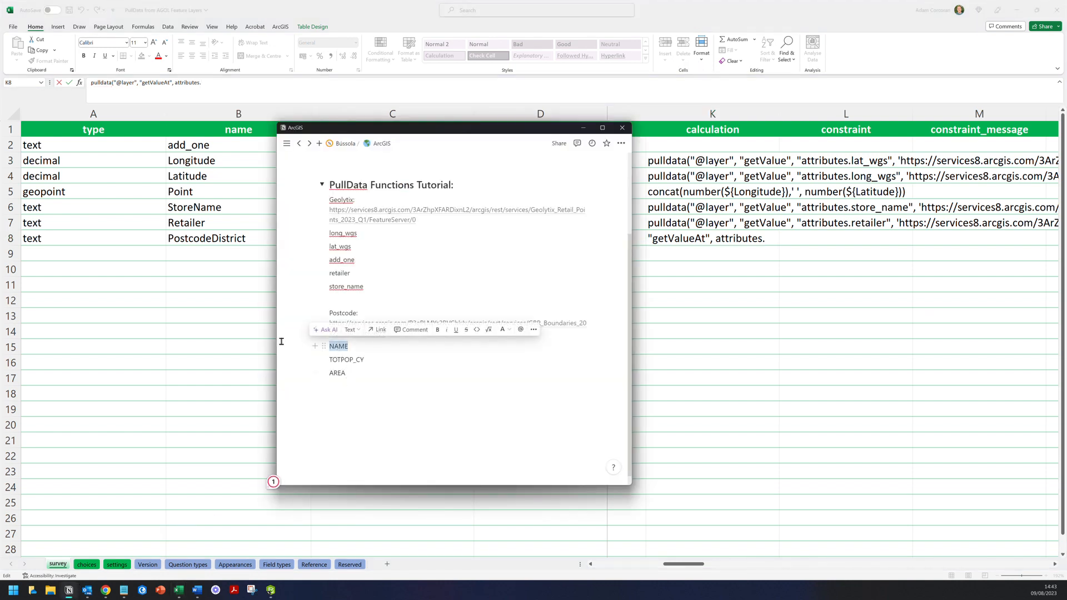
pyautogui.click(255, 330)
pyautogui.write('NAME')
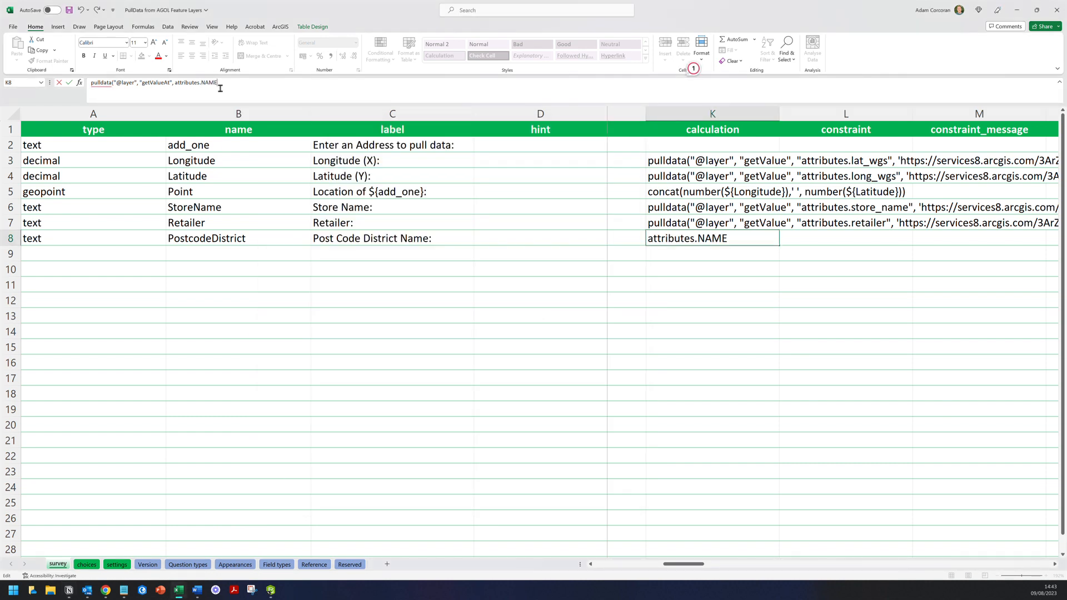
pyautogui.hotkey('ctrl', 's')
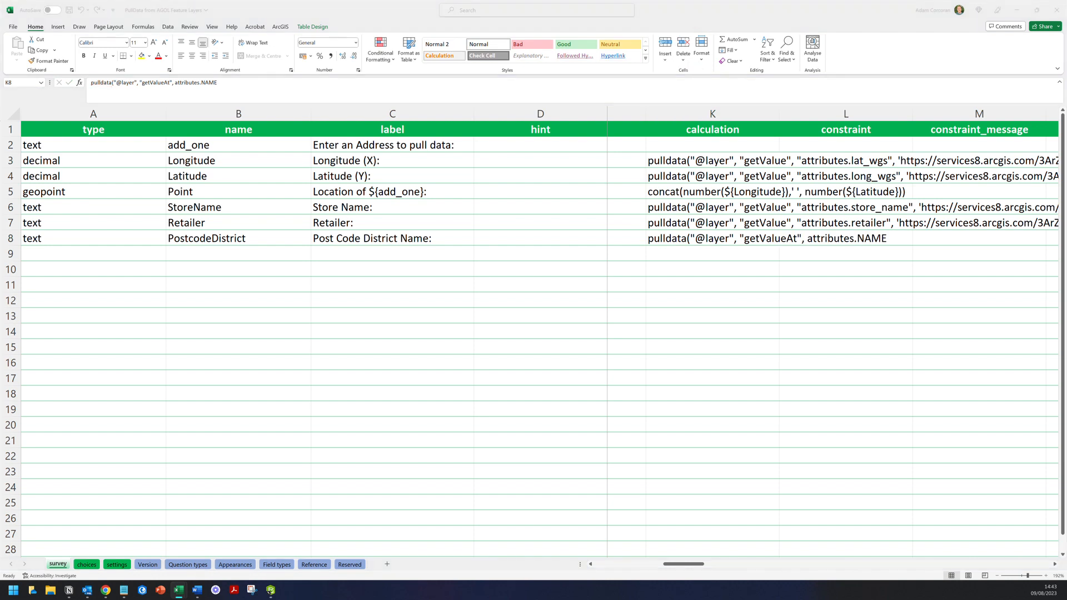
pyautogui.click(276, 87)
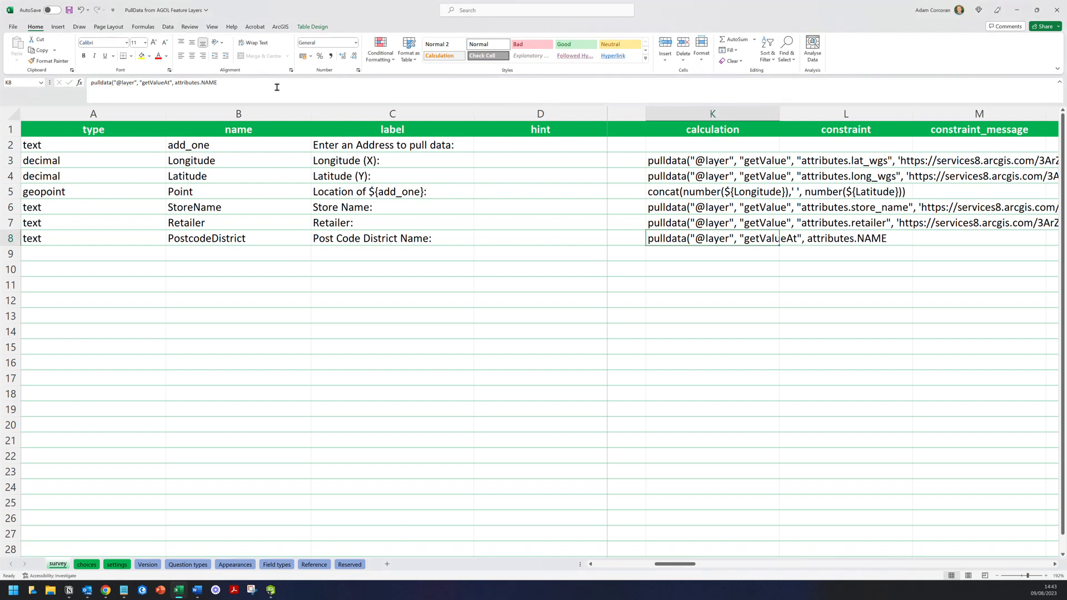
pyautogui.write('"')
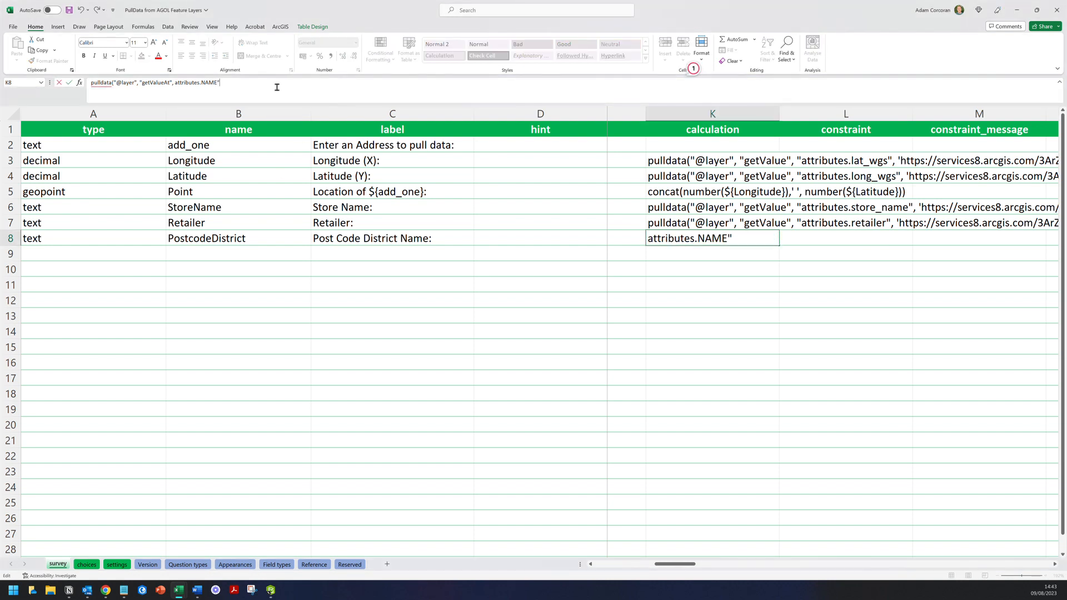
pyautogui.write(', "')
# - Copy the GBR_Boundaries_2022 FeatureServer/3 URL from the notes and paste it into K8's formula
pyautogui.click(69, 591)
pyautogui.click(458, 371)
pyautogui.moveTo(388, 334); pyautogui.dragTo(328, 322)
pyautogui.hotkey('ctrl', 'c')
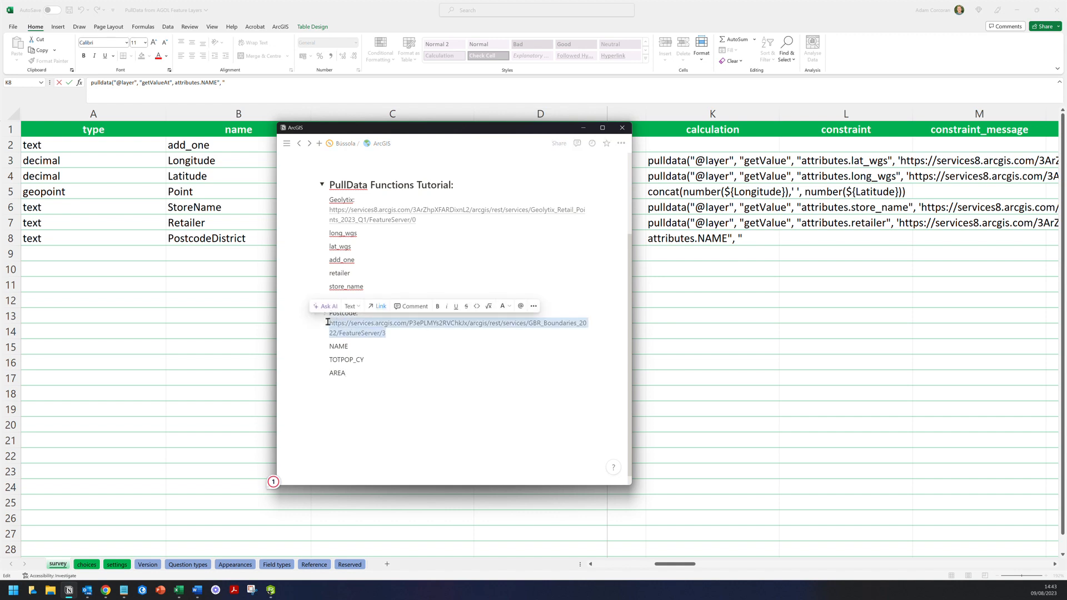
pyautogui.click(244, 306)
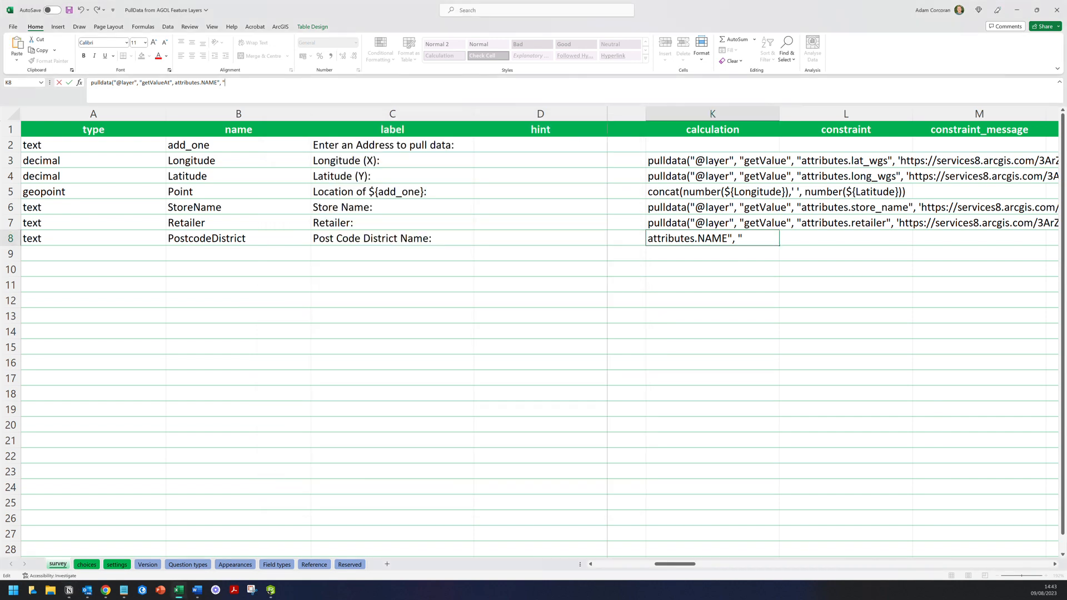
pyautogui.click(746, 243)
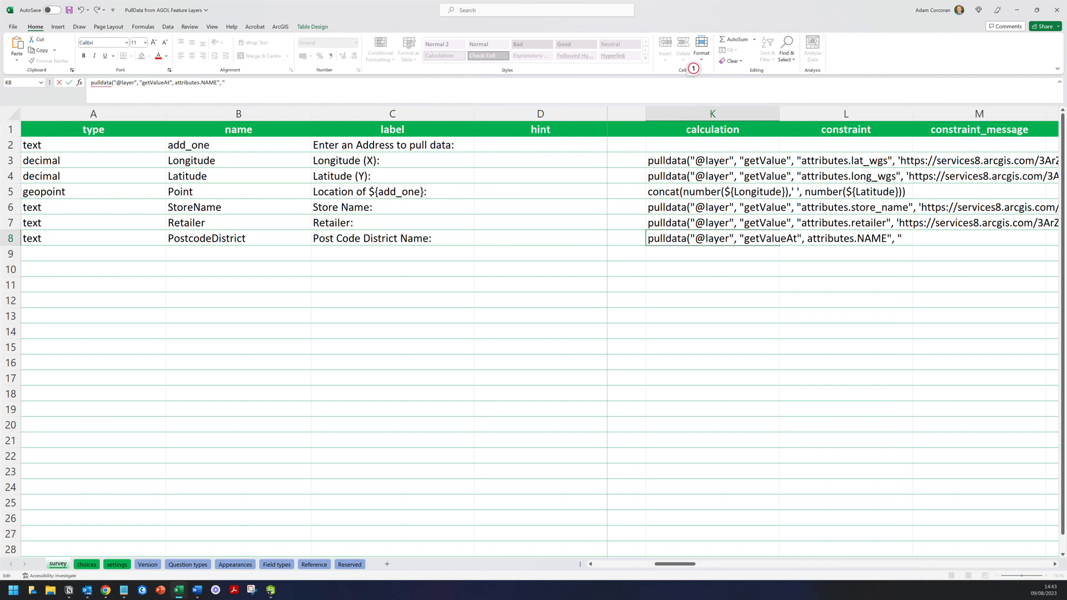
pyautogui.hotkey('ctrl', 'v')
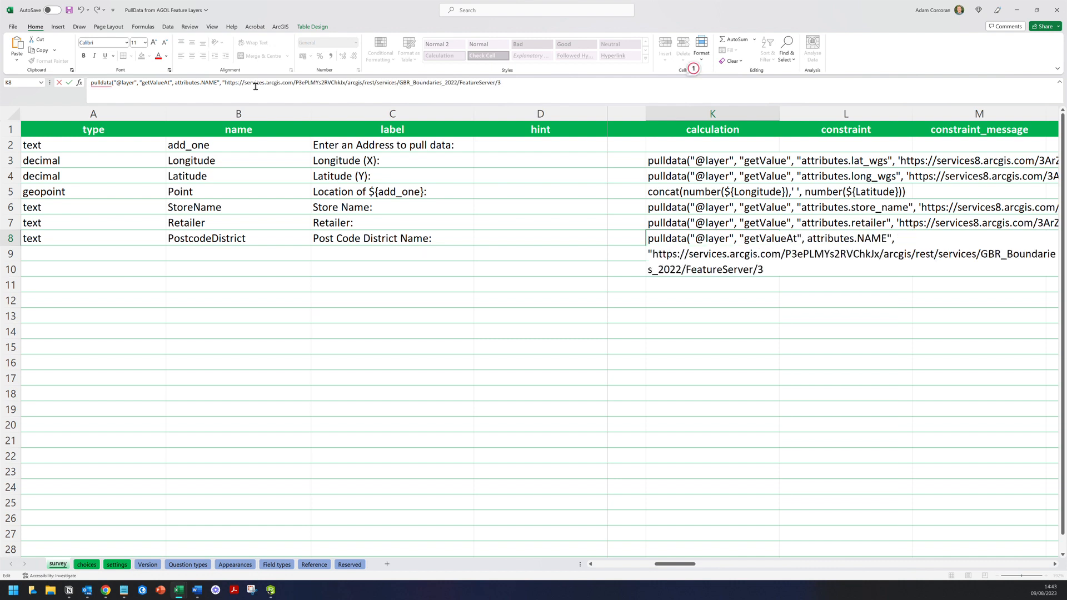
# - Close the URL quote and add ${Point}), comparing against K3's Longitude formula
pyautogui.write('"')
pyautogui.write('$')
pyautogui.write('{Point')
pyautogui.write('}')
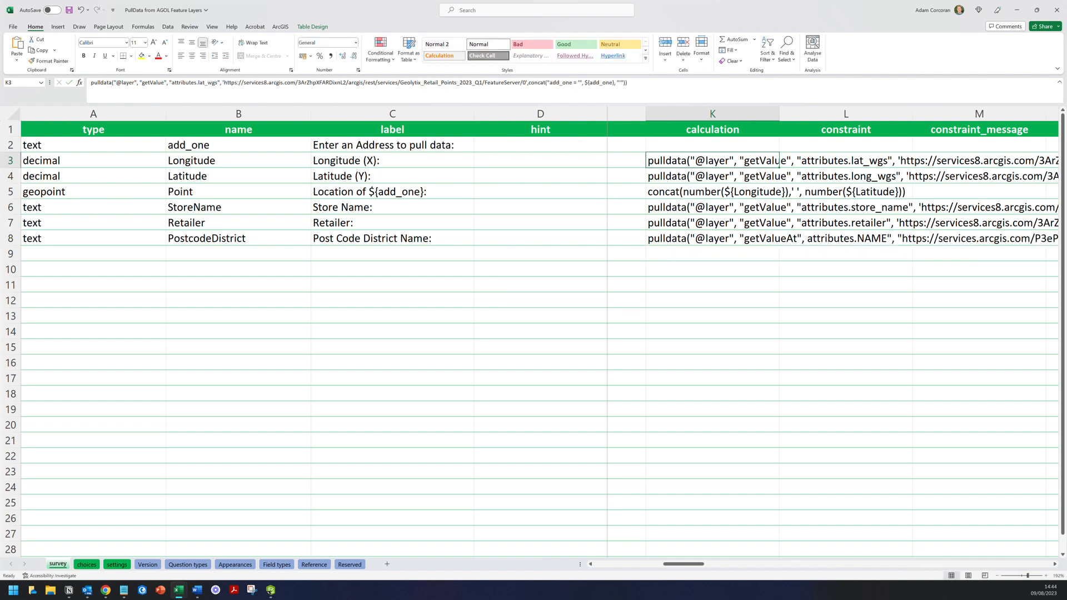
pyautogui.click(633, 82)
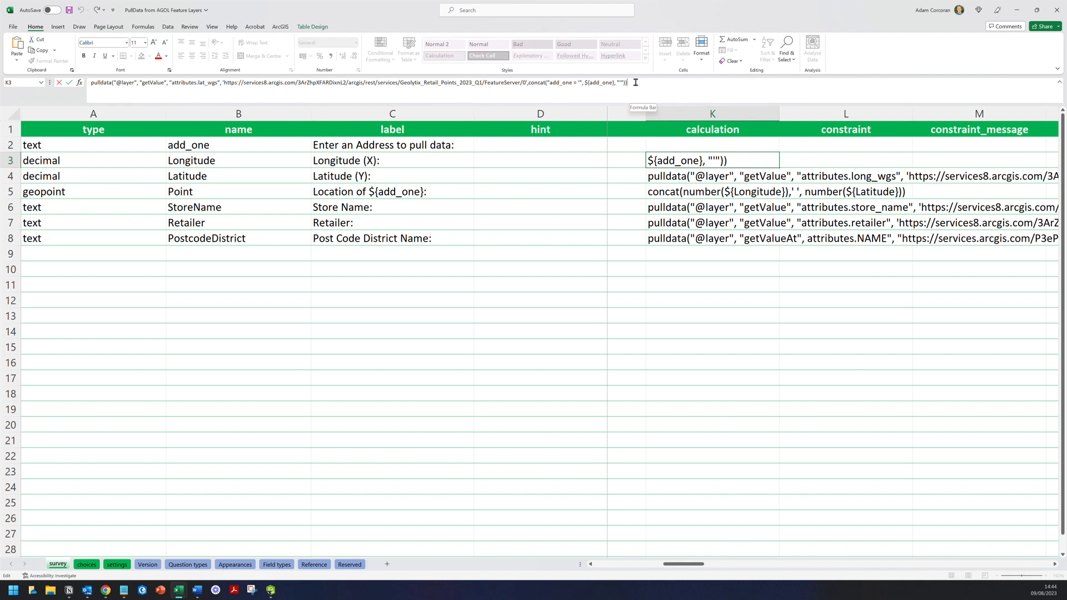
pyautogui.moveTo(633, 82); pyautogui.dragTo(547, 83)
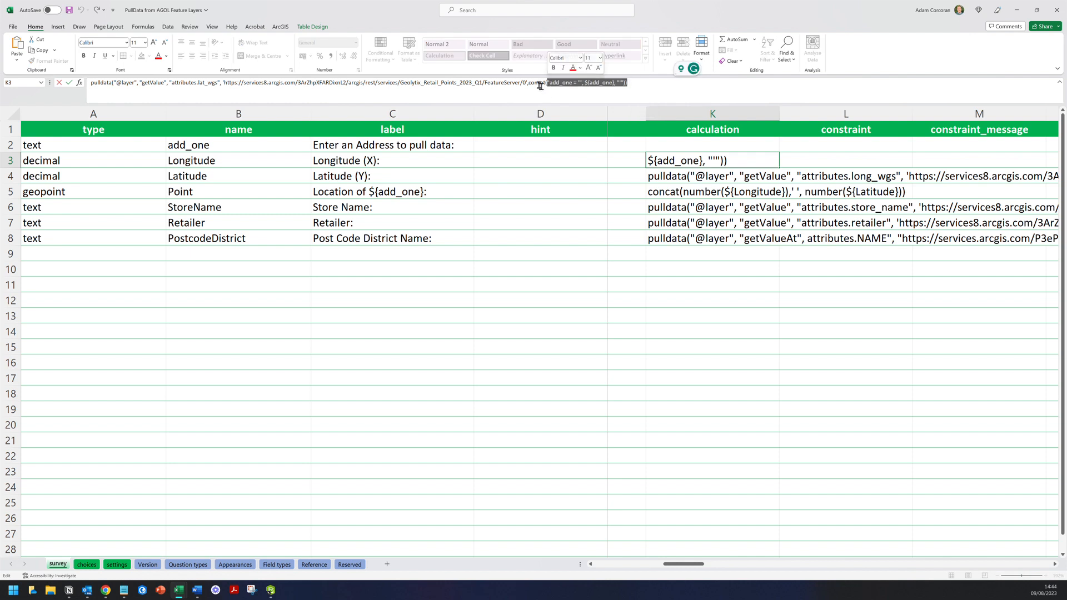
pyautogui.click(528, 82)
pyautogui.moveTo(529, 83); pyautogui.dragTo(611, 83)
pyautogui.click(528, 82)
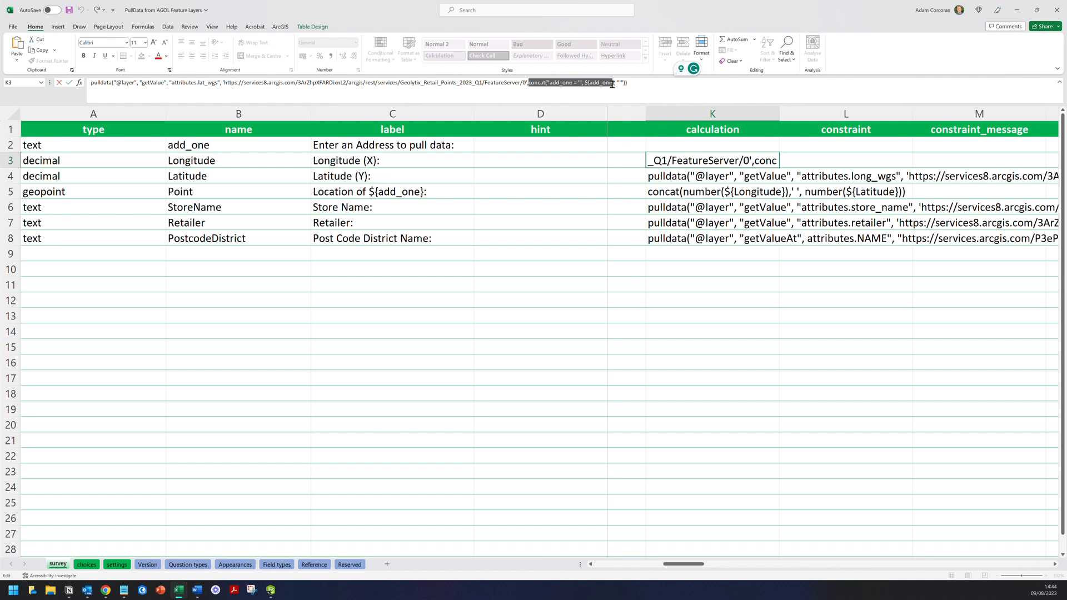
# - Review the finished K8 formula and its label, then save the workbook
pyautogui.click(701, 254)
pyautogui.click(701, 240)
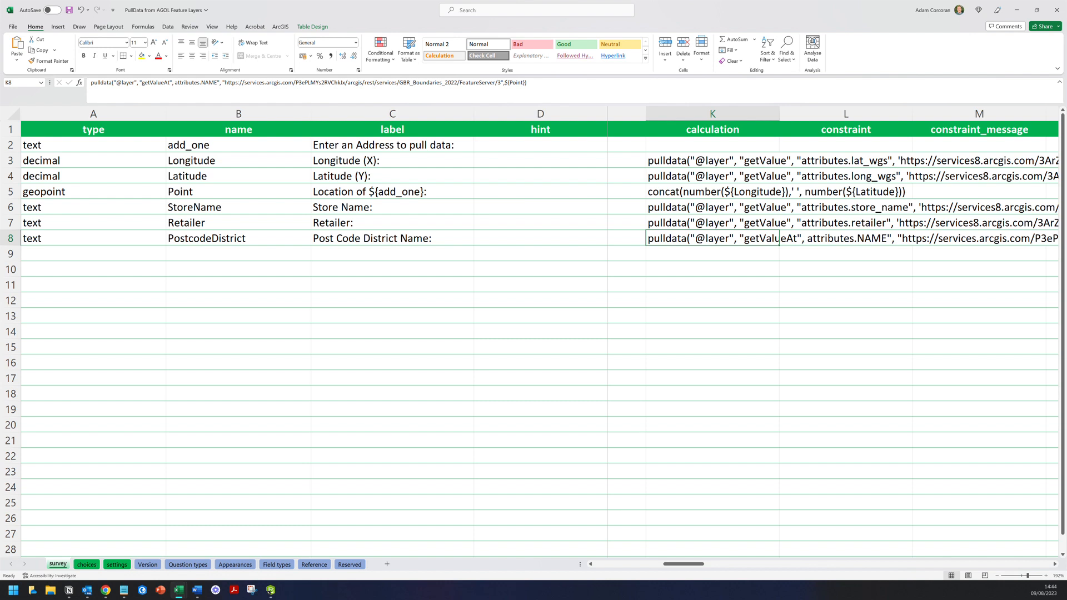
pyautogui.click(392, 239)
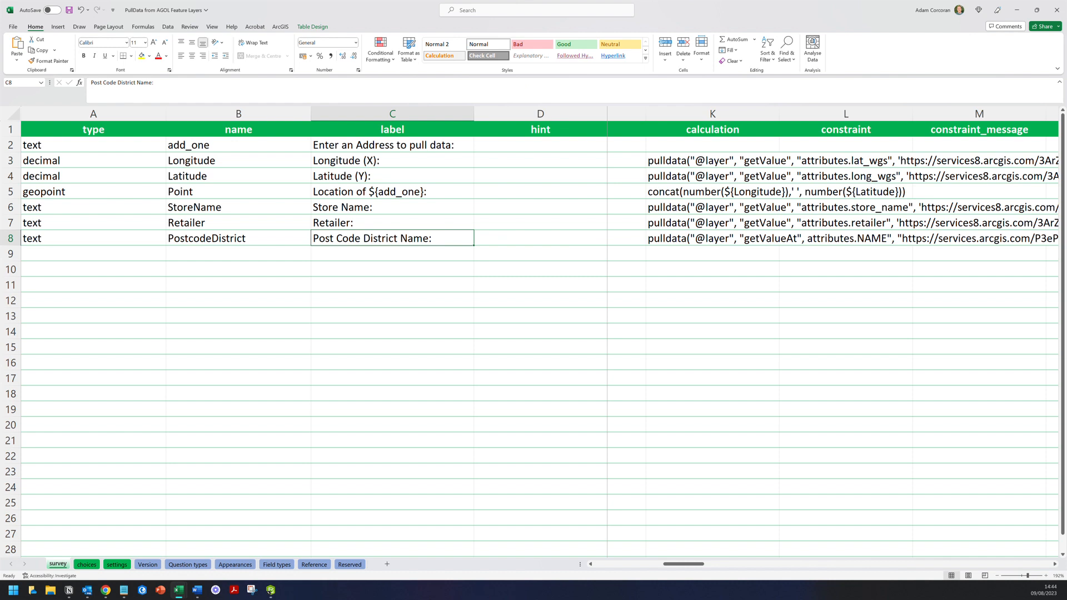
pyautogui.hotkey('ctrl', 's')
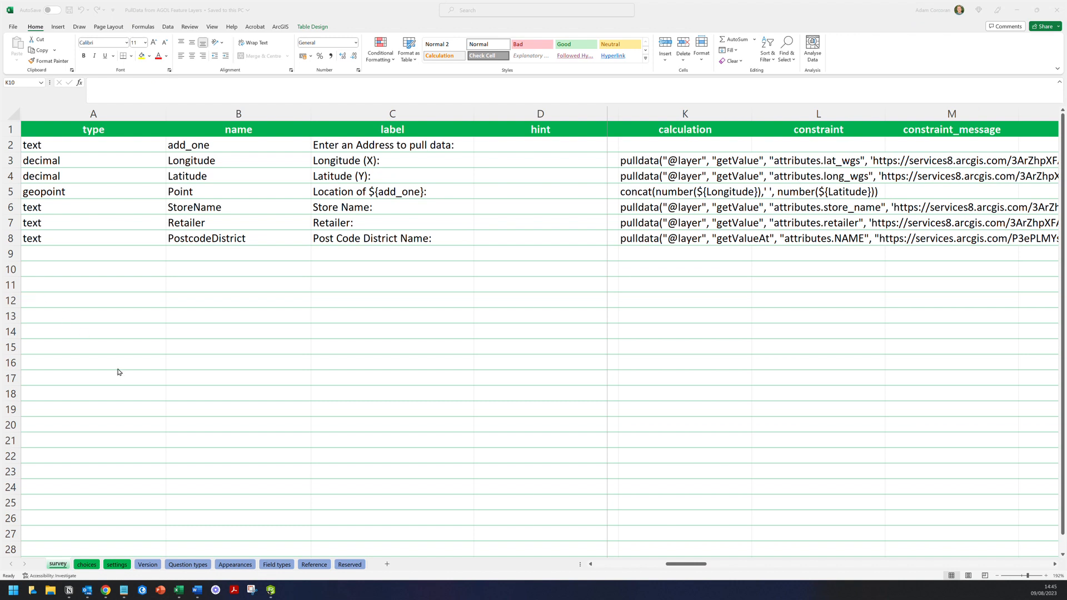
# - Enter 'Westhill Drive' in the preview so the post code district fills as Aberdeenshire, then return to Excel
pyautogui.click(270, 591)
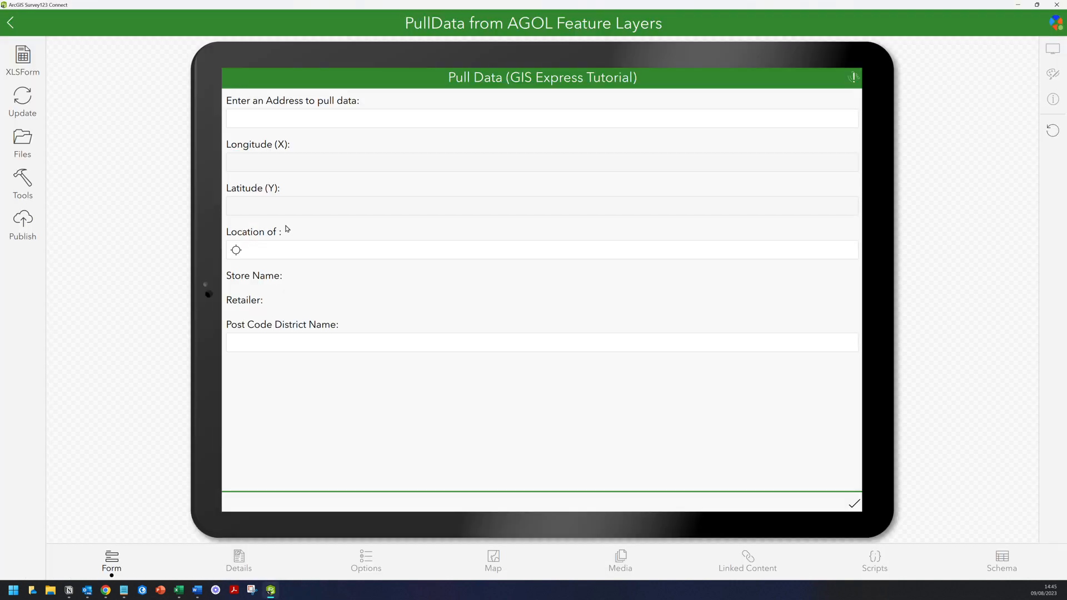
pyautogui.click(260, 118)
pyautogui.write('Westhill Drive')
pyautogui.press('Tab')
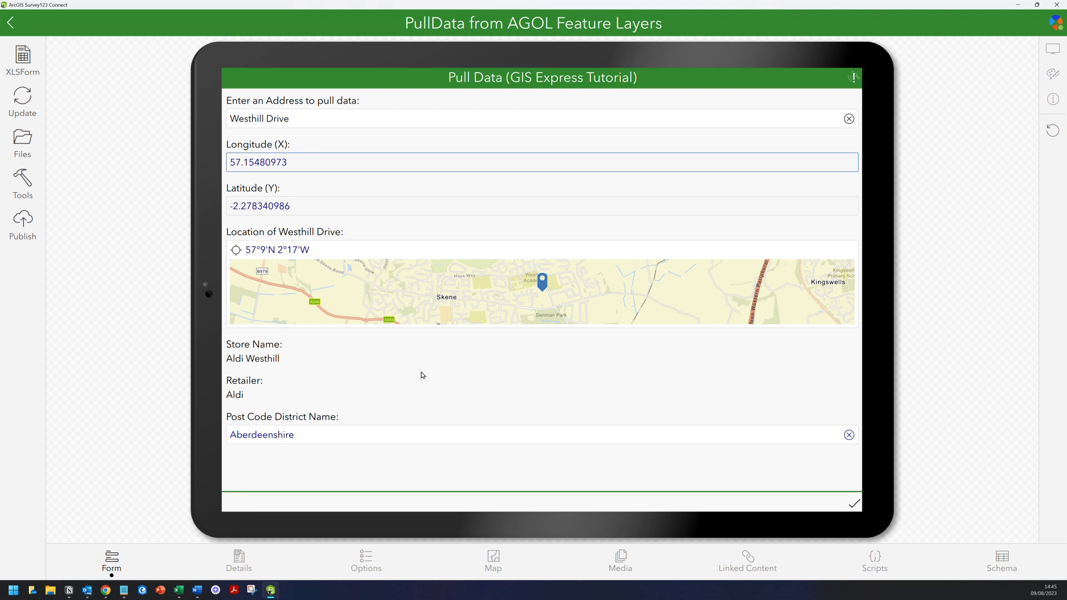
pyautogui.moveTo(180, 590)
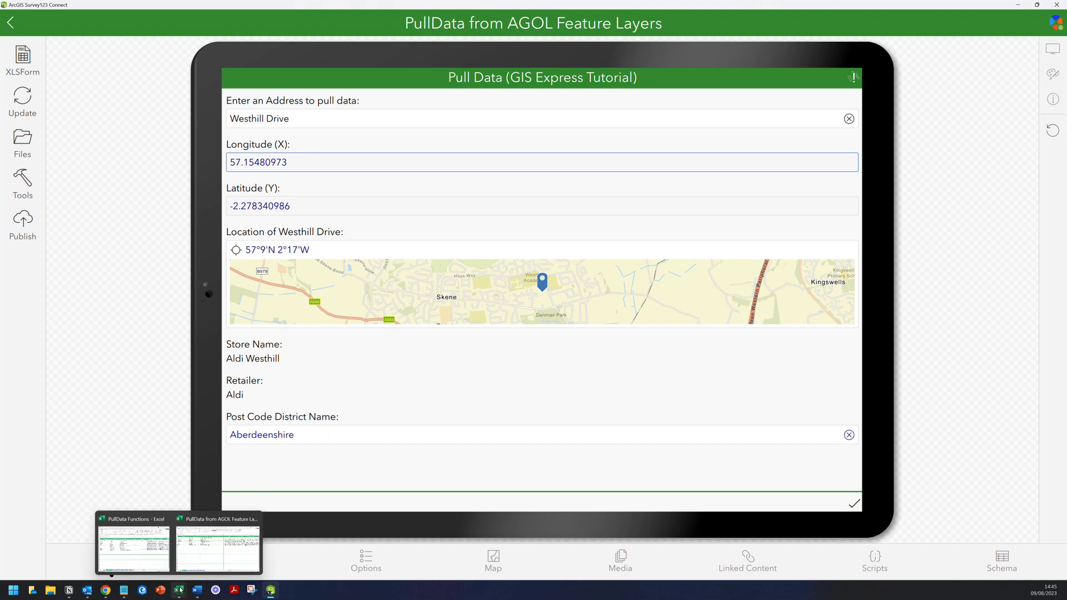
pyautogui.click(214, 553)
pyautogui.moveTo(681, 572); pyautogui.dragTo(660, 569)
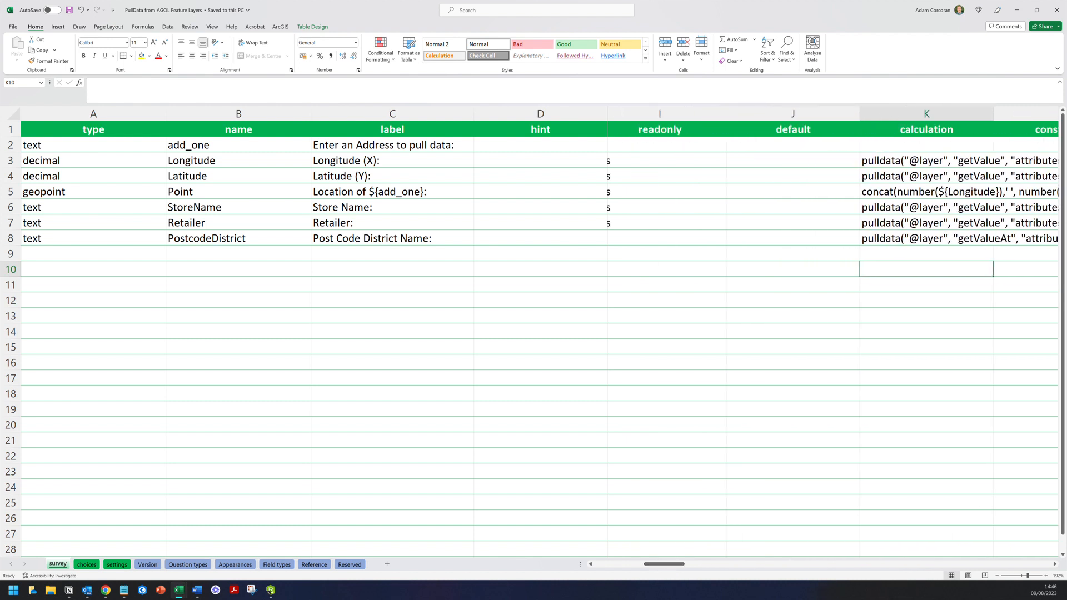
# - Set the PostcodeDistrict row's readonly value in I8 to yes
pyautogui.click(667, 239)
pyautogui.click(745, 244)
pyautogui.click(644, 252)
pyautogui.press('Down')
pyautogui.press('Down')
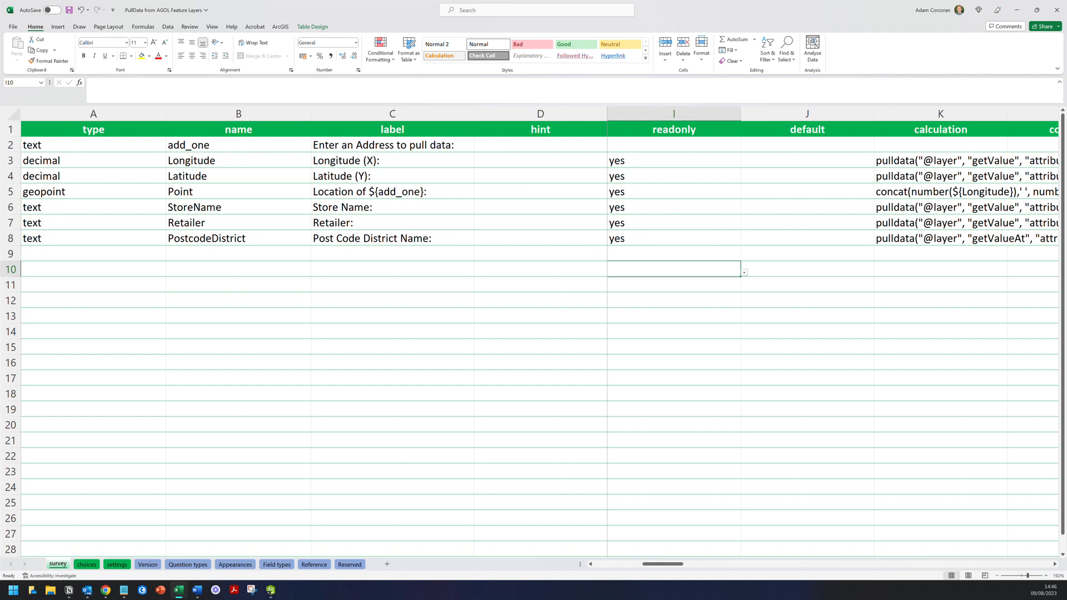
# - Enter integer as the type in A9 and A10
pyautogui.click(93, 254)
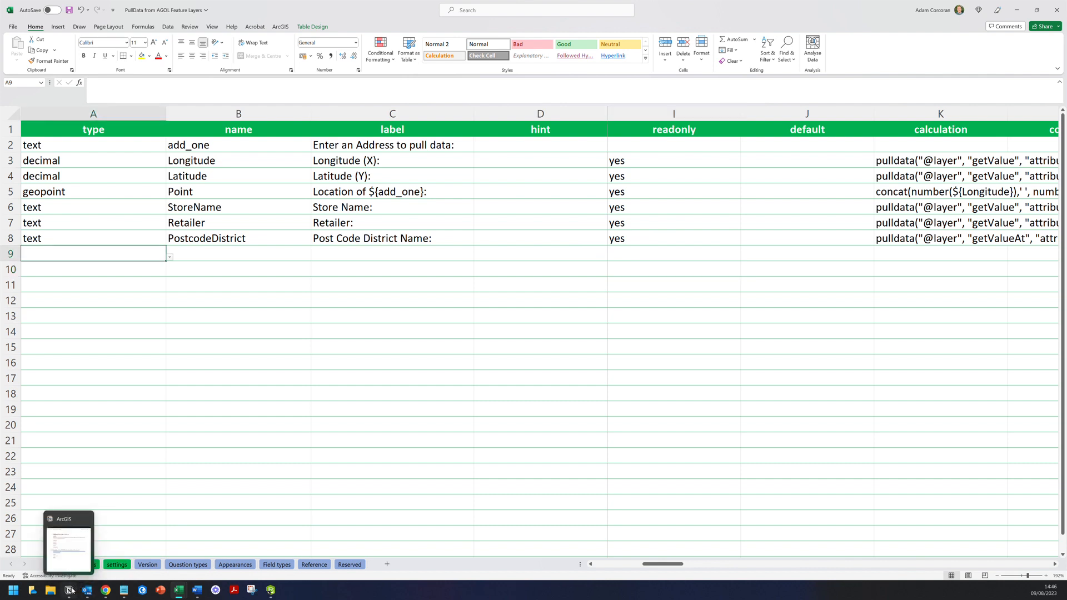
pyautogui.click(73, 590)
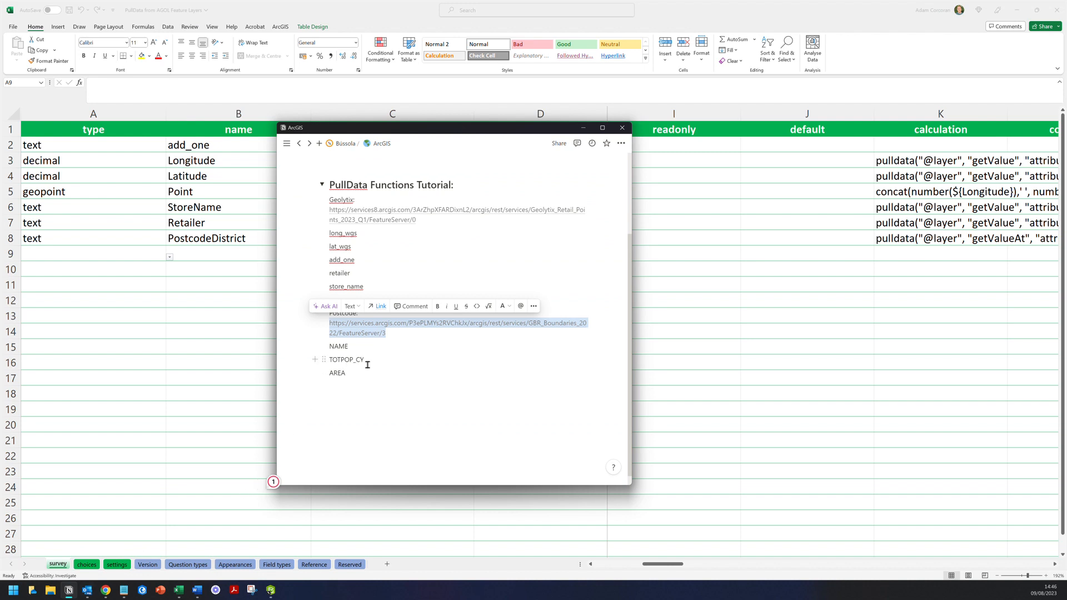
pyautogui.click(95, 254)
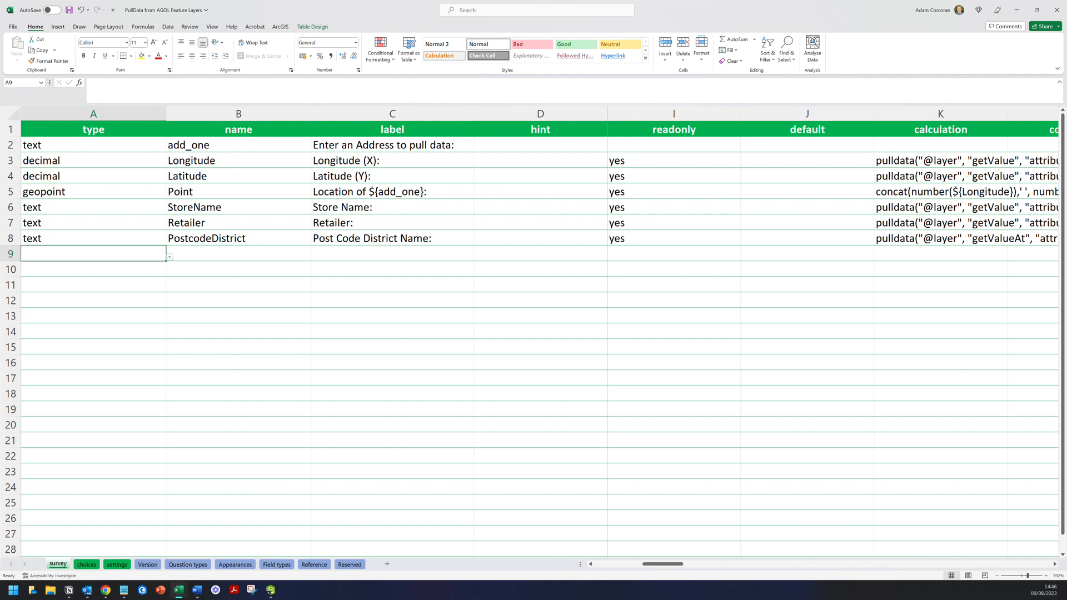
pyautogui.write('integer')
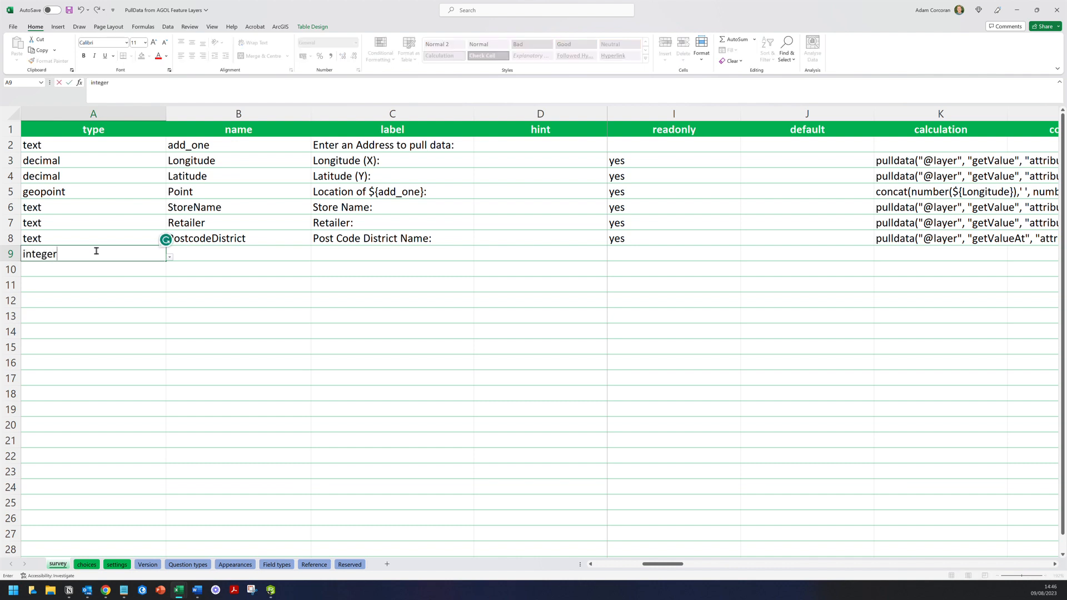
pyautogui.press('Return')
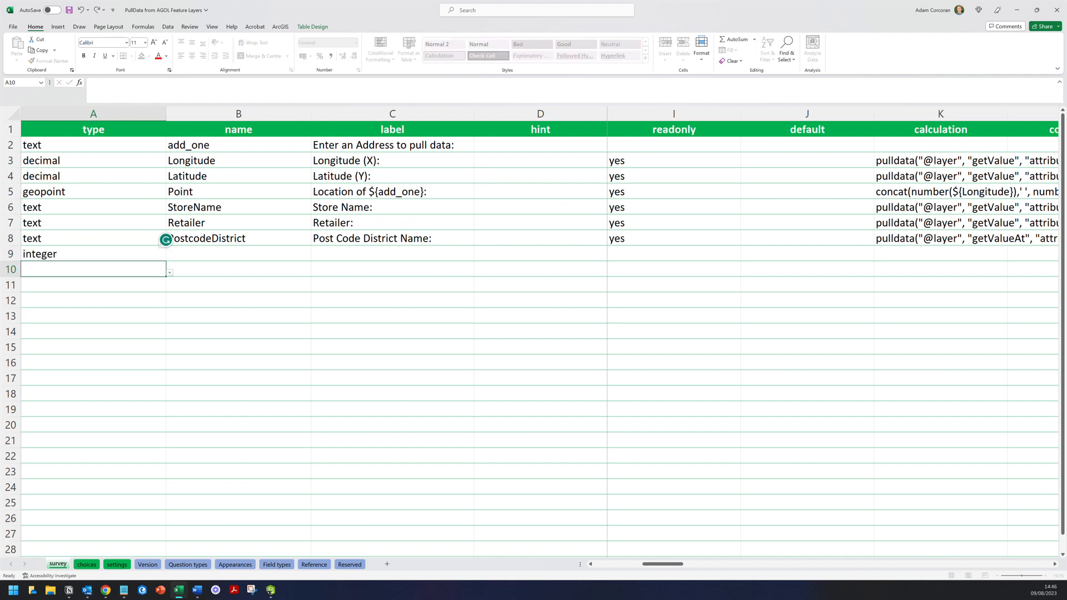
pyautogui.write('integer')
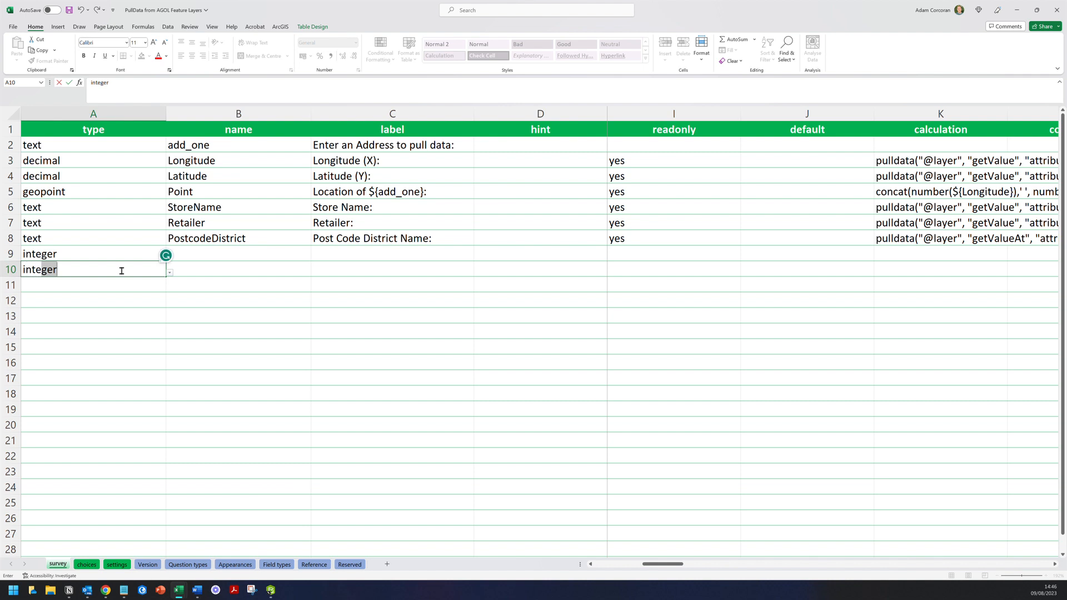
pyautogui.press('Return')
# - Name the two new integer questions Population2021 and AreaTotal in B9 and B10
pyautogui.press('Up')
pyautogui.press('Up')
pyautogui.press('Up')
pyautogui.press('Right')
pyautogui.press('Down')
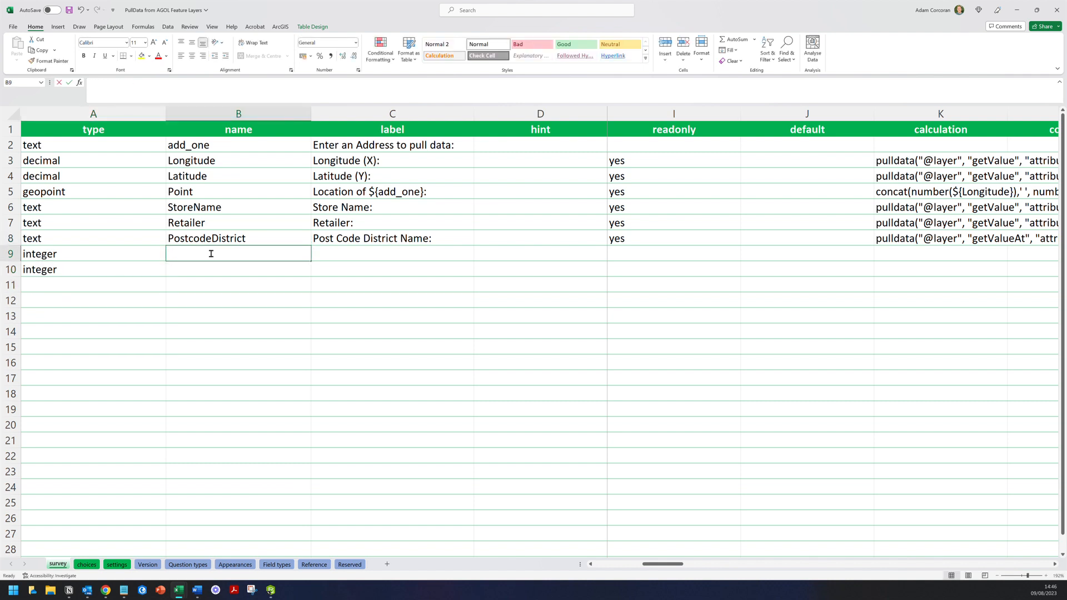
pyautogui.write('Population2021')
pyautogui.press('Return')
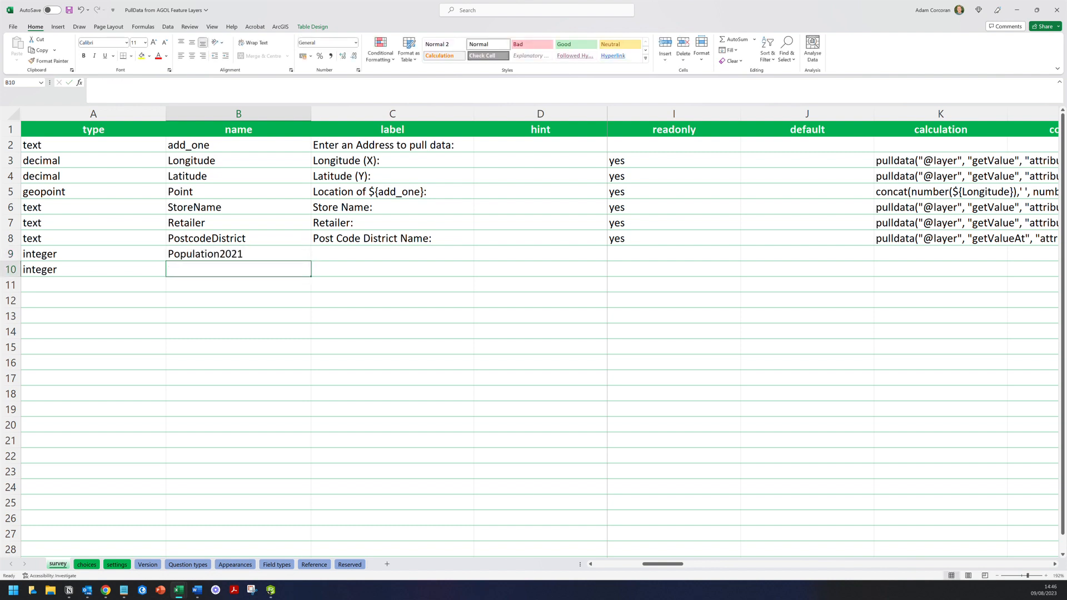
pyautogui.write('AreaTotal')
pyautogui.click(237, 260)
# - Label the new rows 'Population (2021):' and 'Total Area (sqkm):'
pyautogui.click(237, 270)
pyautogui.click(355, 255)
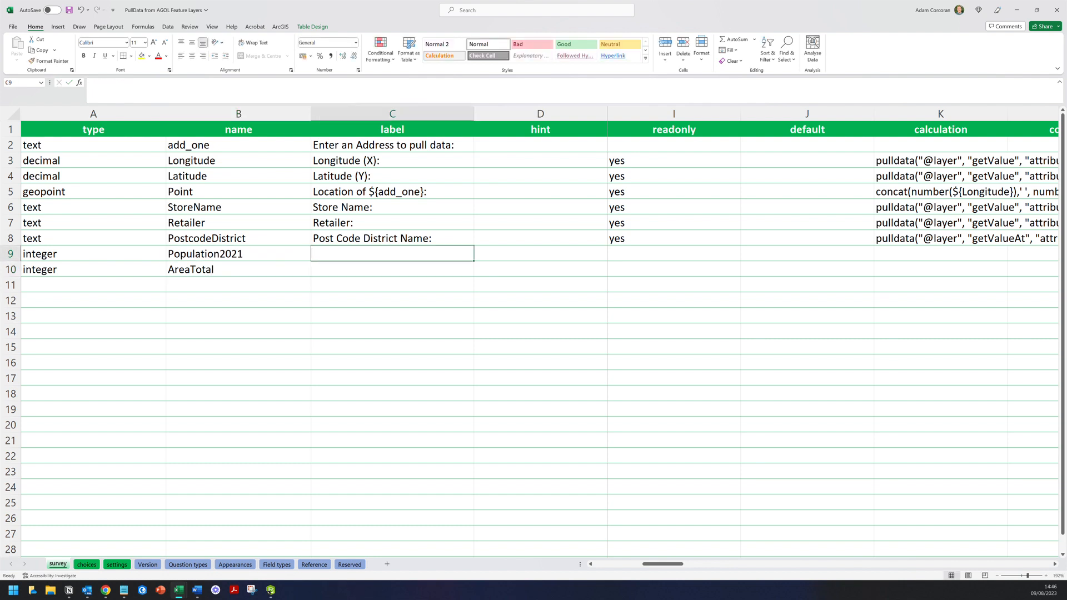
pyautogui.write('Pop')
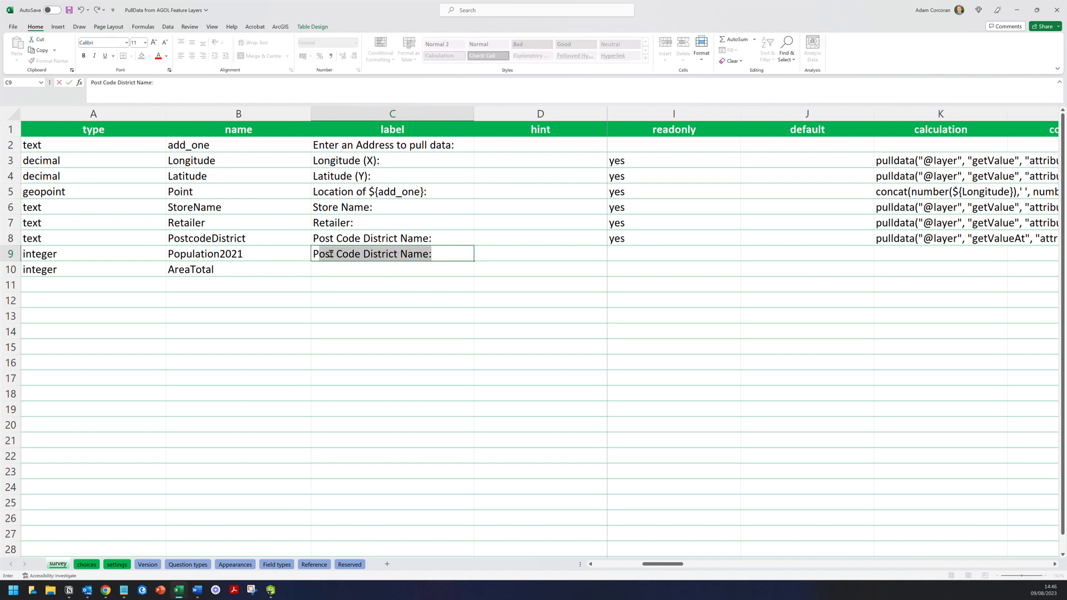
pyautogui.write('ulation')
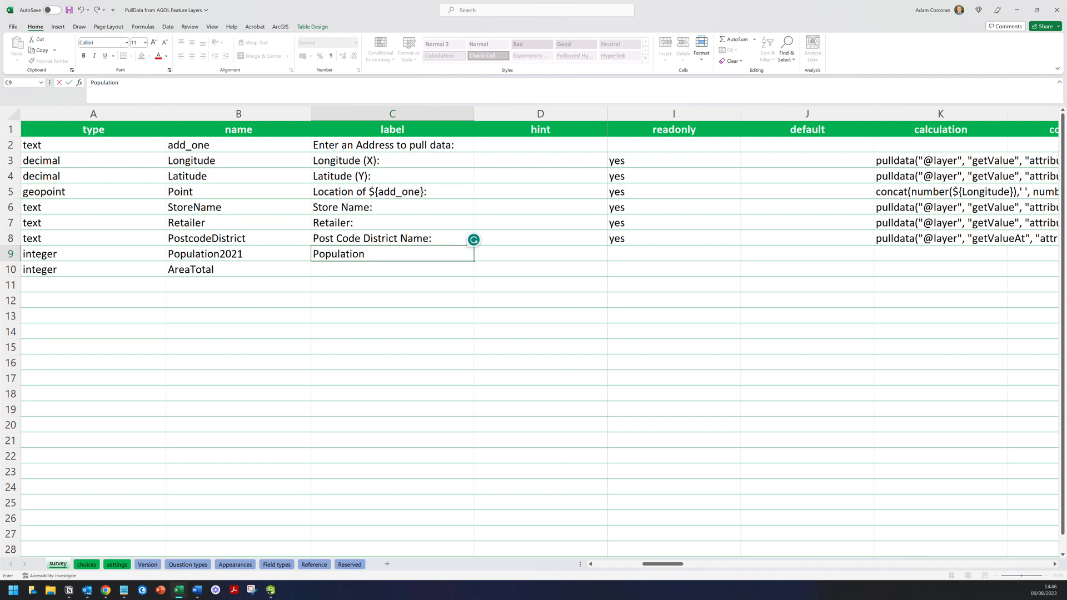
pyautogui.write('(2021):')
pyautogui.press('Return')
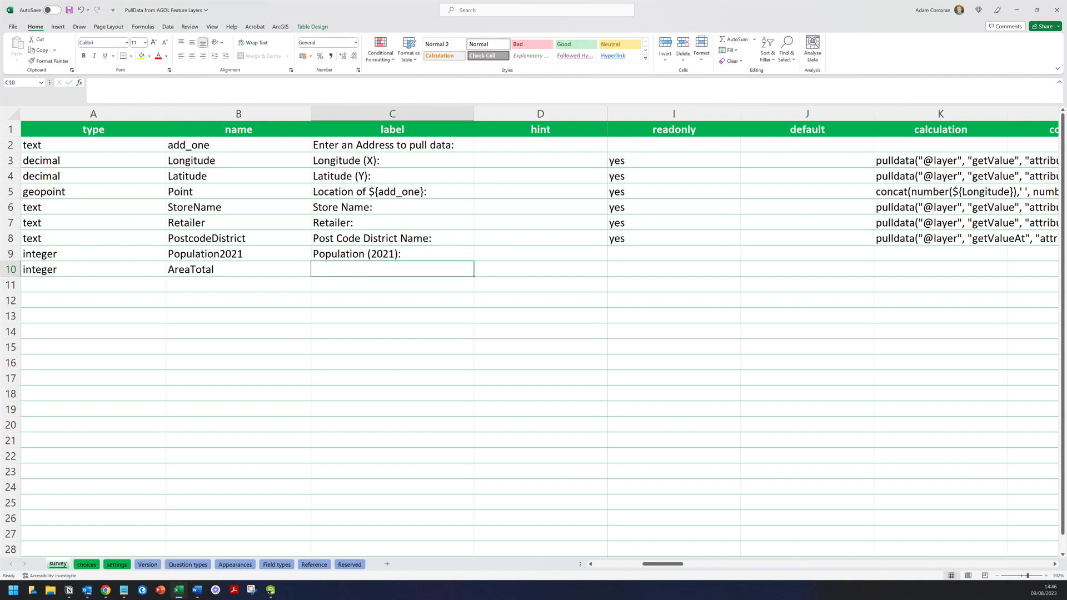
pyautogui.write('Total A')
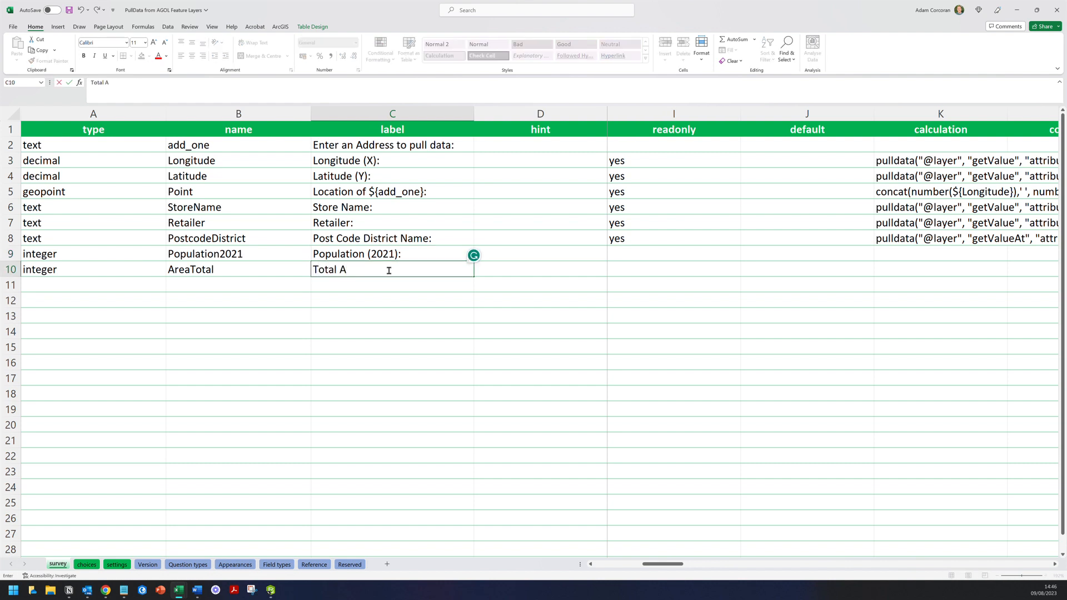
pyautogui.write('rea (sqkm):')
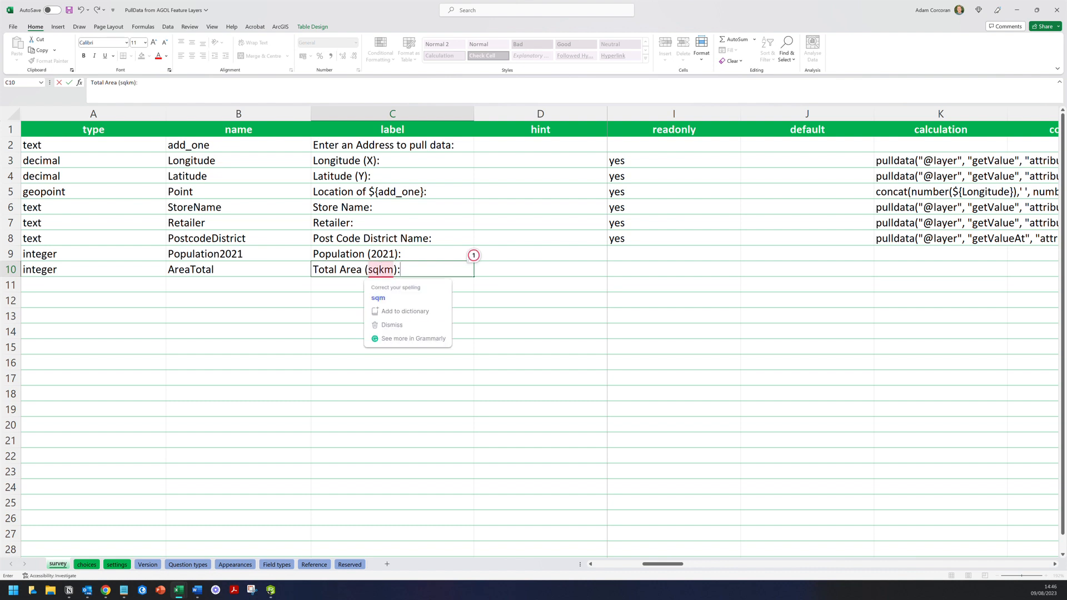
# - Set readonly to yes in I9 and I10
pyautogui.click(673, 254)
pyautogui.write('yes')
pyautogui.press('Return')
pyautogui.write('yes')
pyautogui.press('Return')
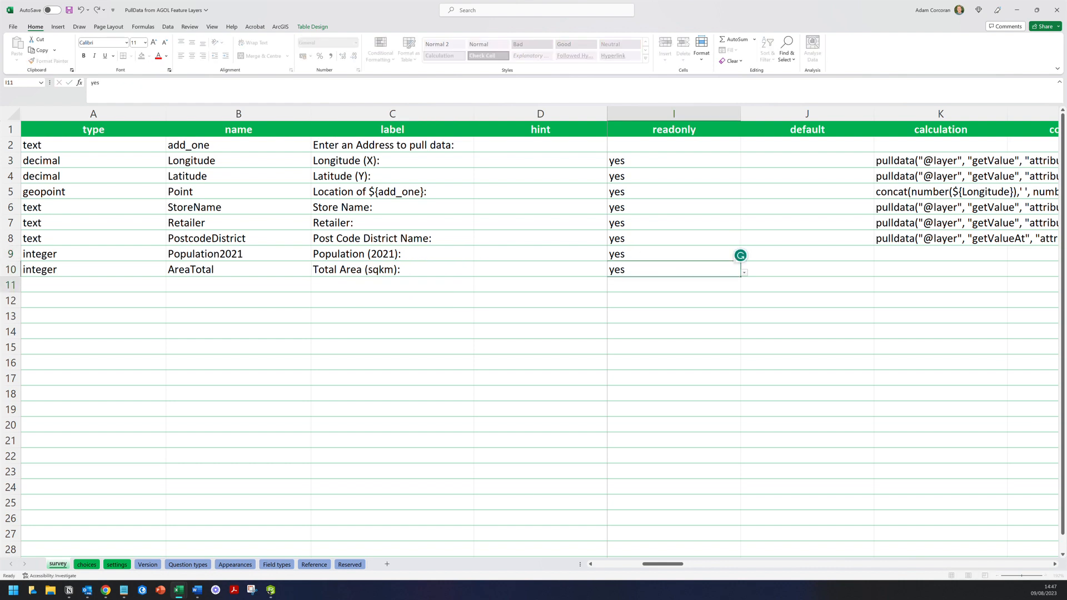
# - Copy K8's pulldata formula into K9 and K10
pyautogui.moveTo(666, 564); pyautogui.dragTo(688, 567)
pyautogui.click(694, 238)
pyautogui.hotkey('ctrl', 'c')
pyautogui.click(657, 254)
pyautogui.hotkey('ctrl', 'v')
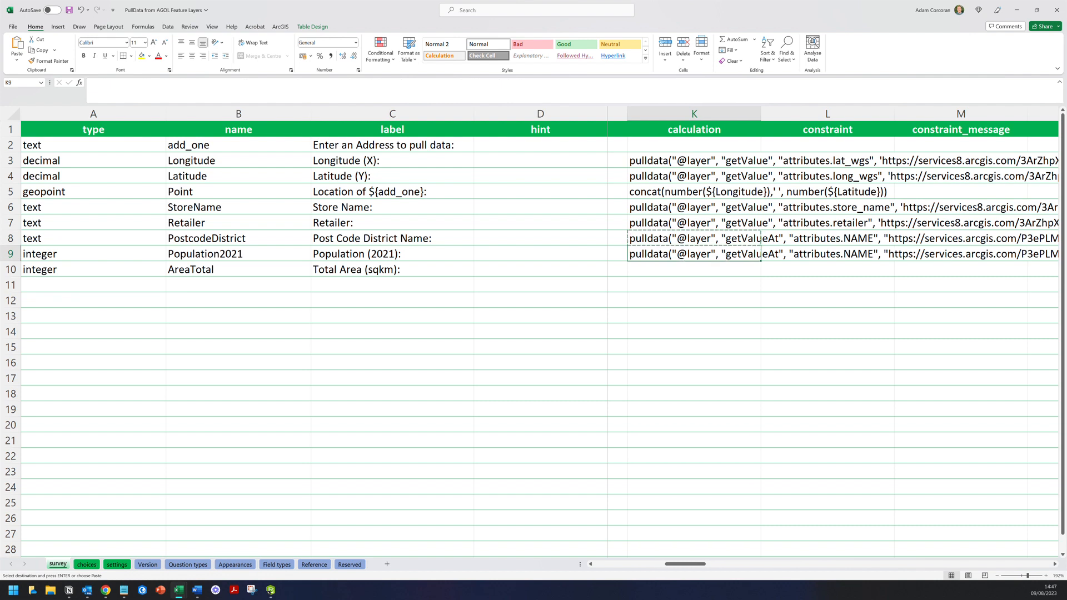
pyautogui.click(656, 267)
pyautogui.hotkey('ctrl', 'v')
pyautogui.click(656, 254)
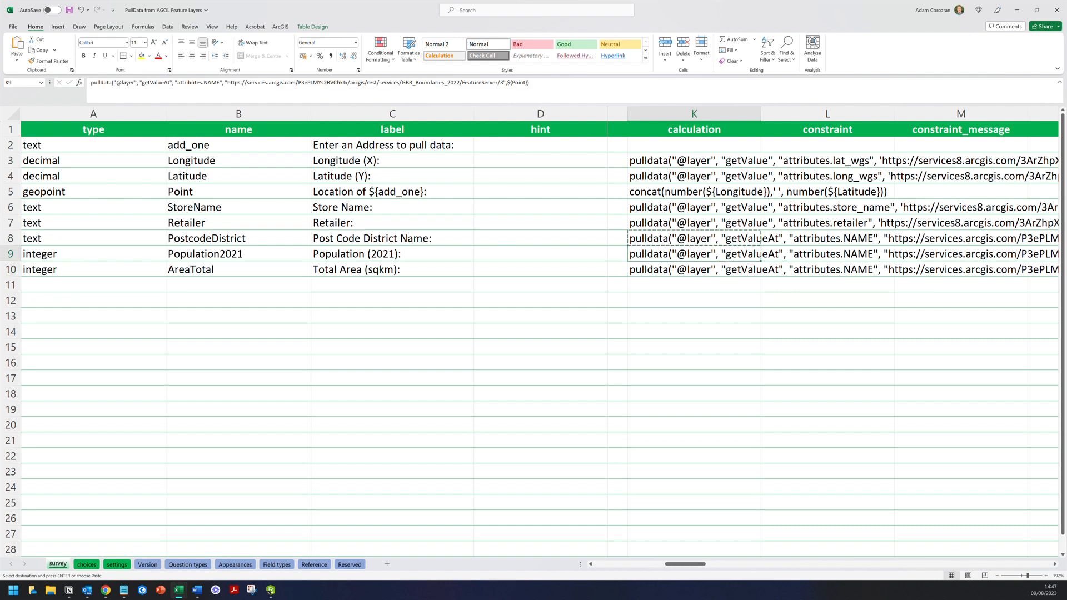
# - Replace NAME with TOTPOP_CY in the Population2021 formula
pyautogui.click(69, 591)
pyautogui.doubleClick(339, 360)
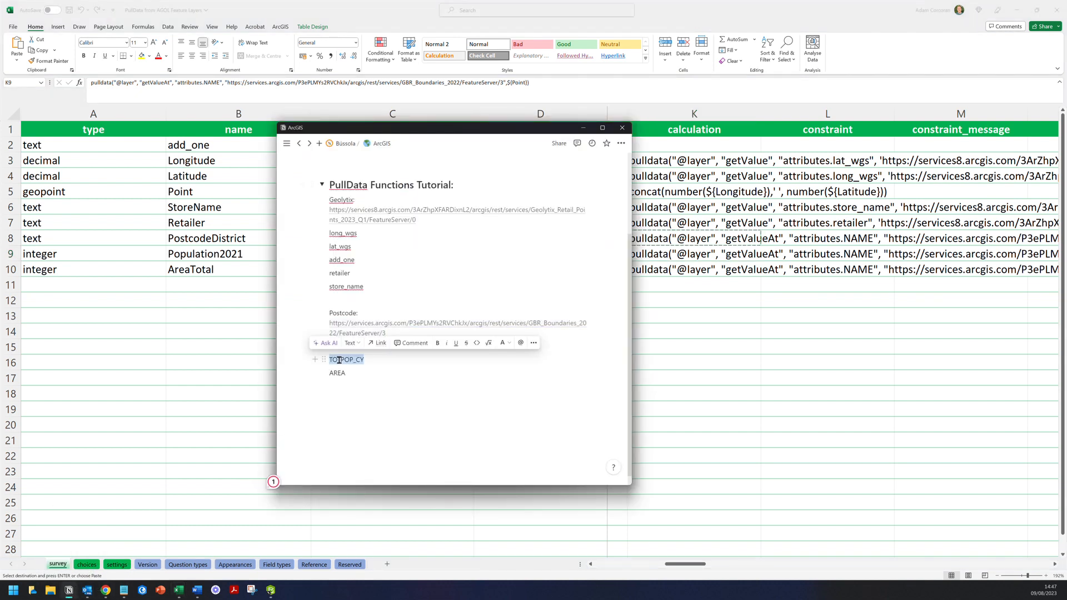
pyautogui.hotkey('ctrl', 'c')
pyautogui.hotkey('alt', 'Tab')
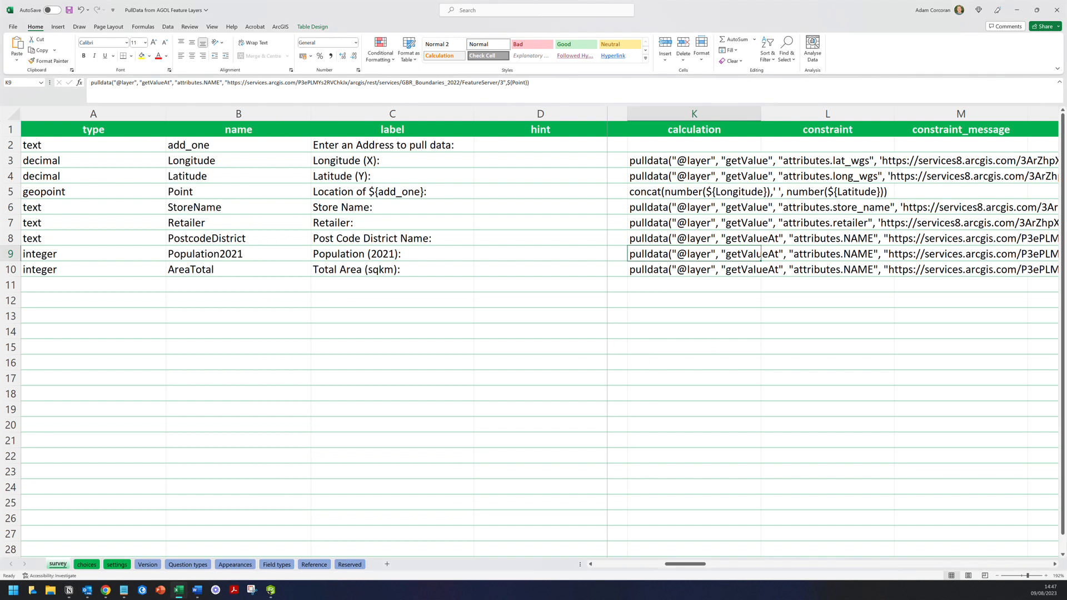
pyautogui.doubleClick(216, 84)
pyautogui.hotkey('ctrl', 'v')
pyautogui.click(694, 315)
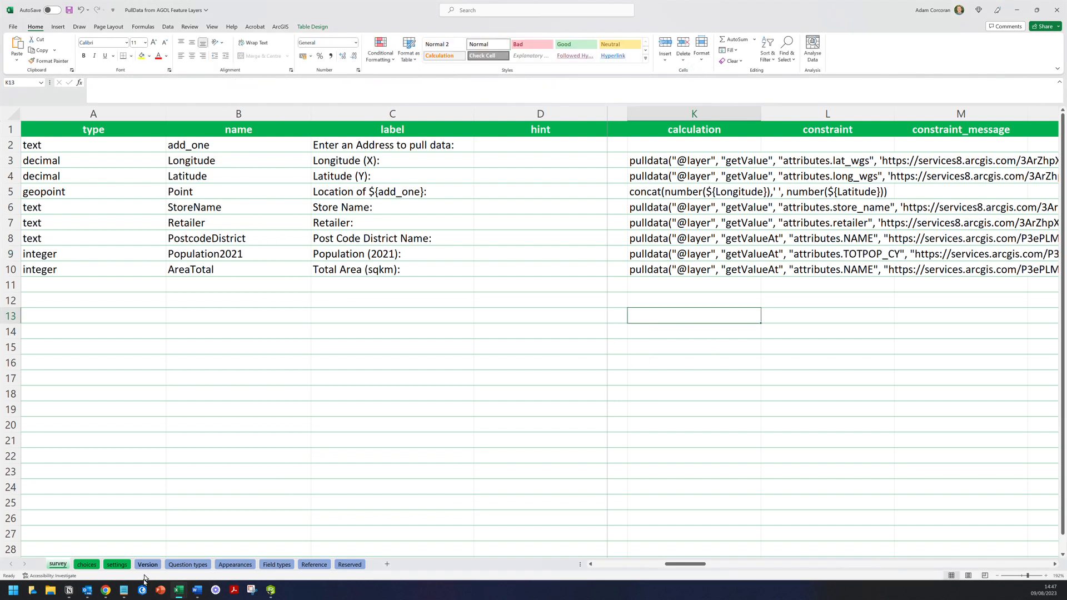
# - Replace NAME with AREA in the AreaTotal formula and save the workbook
pyautogui.click(76, 593)
pyautogui.doubleClick(339, 373)
pyautogui.click(756, 358)
pyautogui.click(717, 270)
pyautogui.doubleClick(212, 83)
pyautogui.hotkey('ctrl', 'v')
pyautogui.click(392, 316)
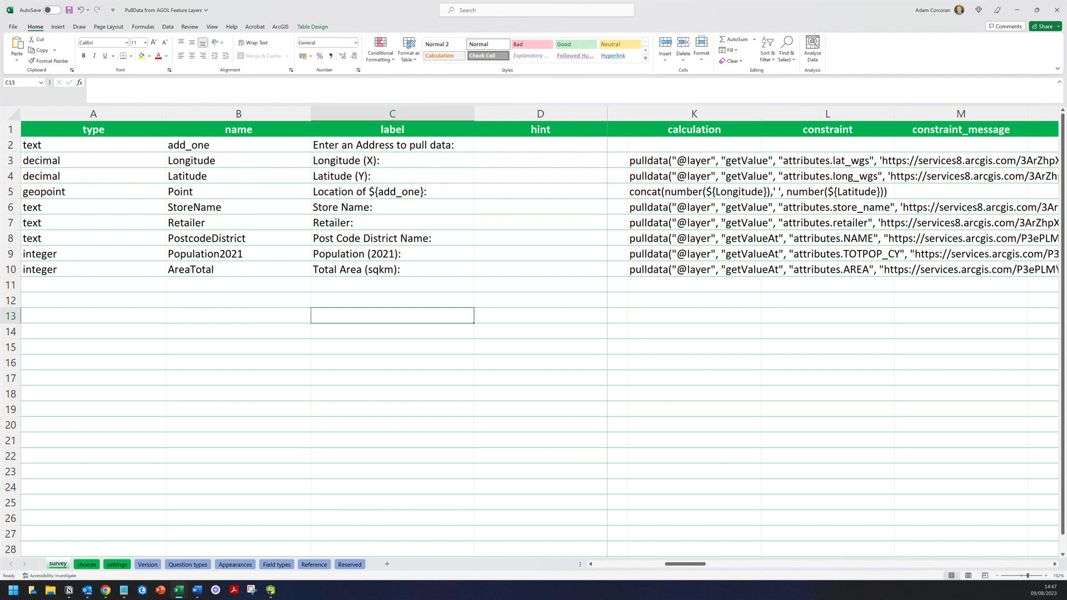
pyautogui.click(69, 10)
pyautogui.click(270, 591)
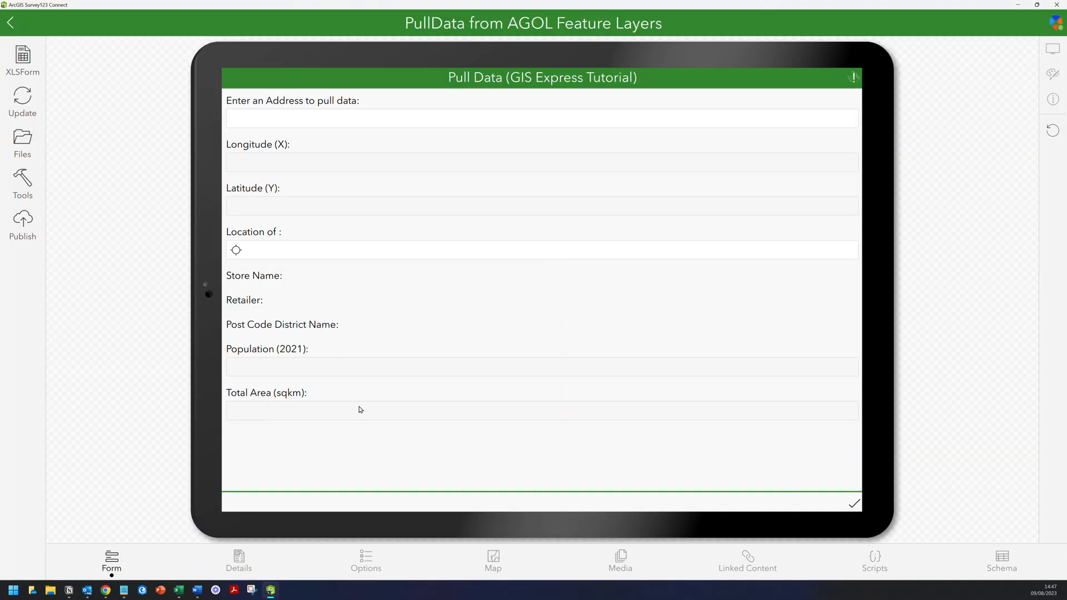
# - Enter 'Westhill Drive' and confirm Population 508492 and Total Area 7865 fill in
pyautogui.click(417, 121)
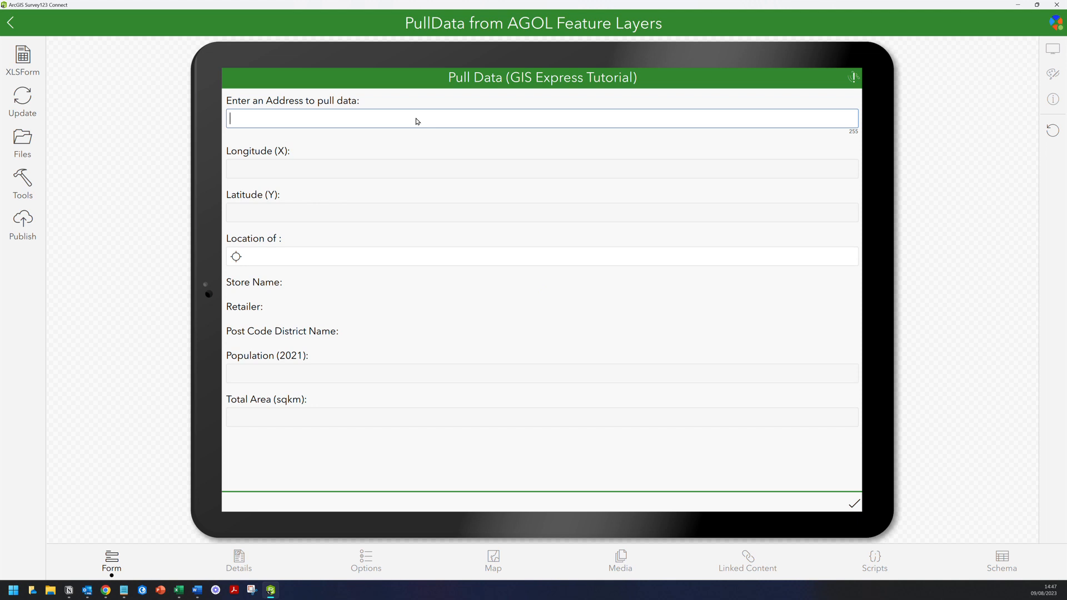
pyautogui.write('Westhill Drive')
pyautogui.press('Return')
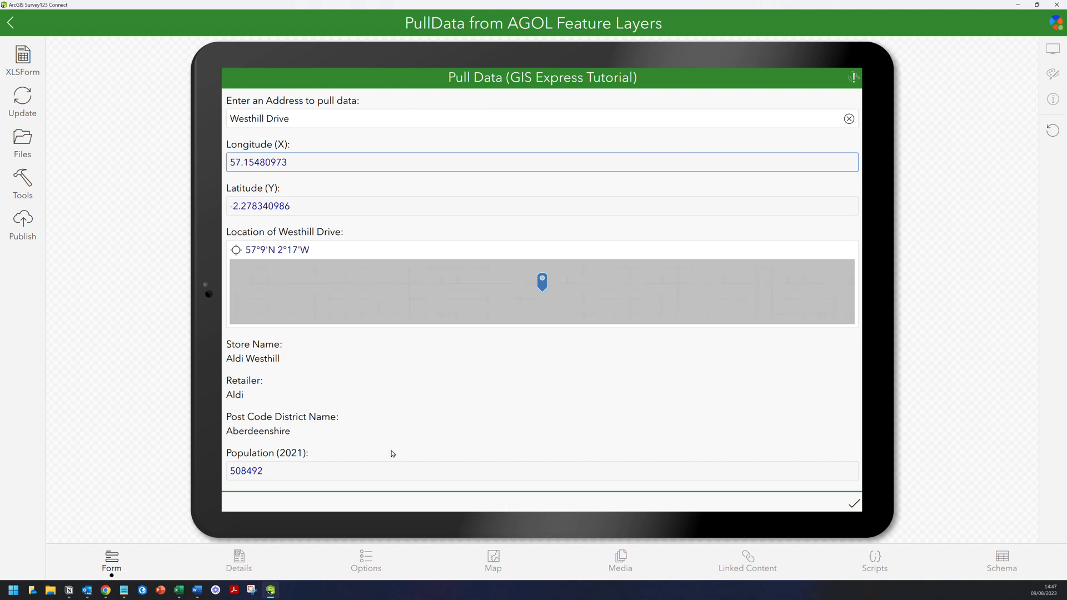
pyautogui.scroll(-1, 386, 433)
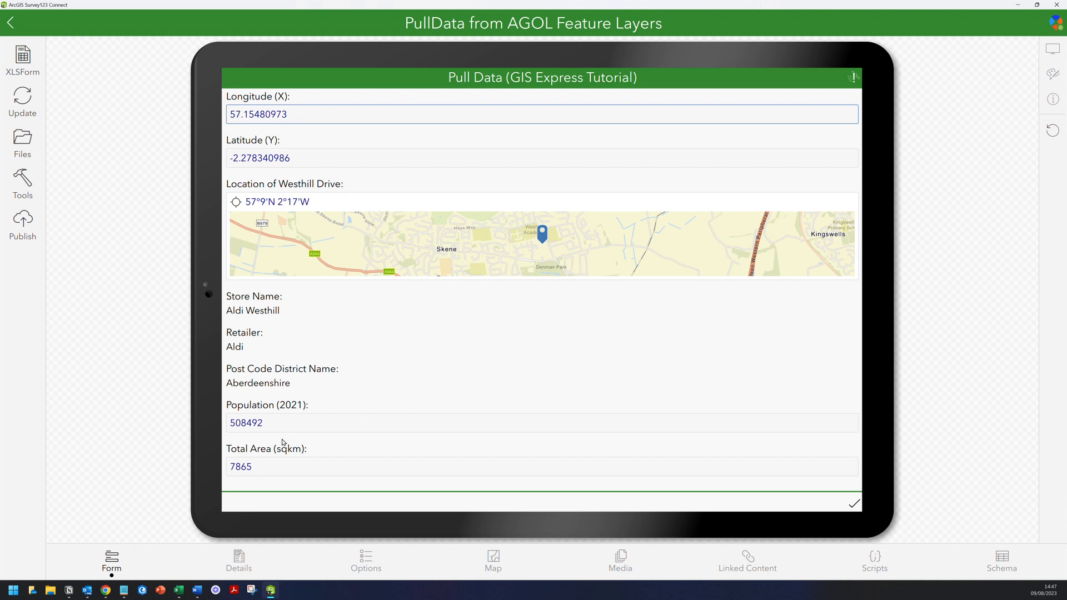
pyautogui.scroll(1, 293, 436)
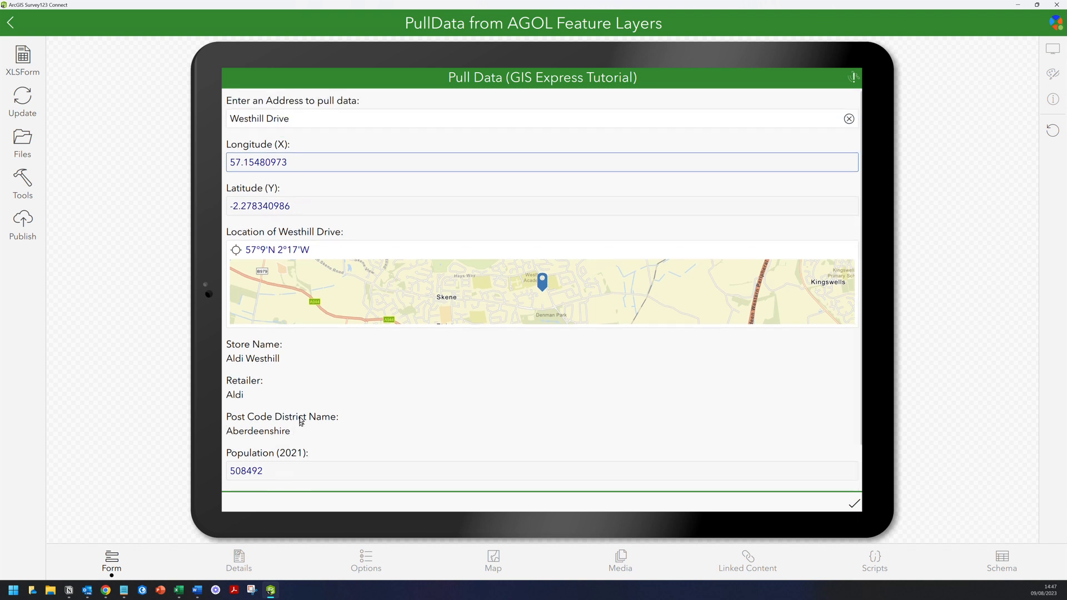
pyautogui.scroll(-1, 301, 419)
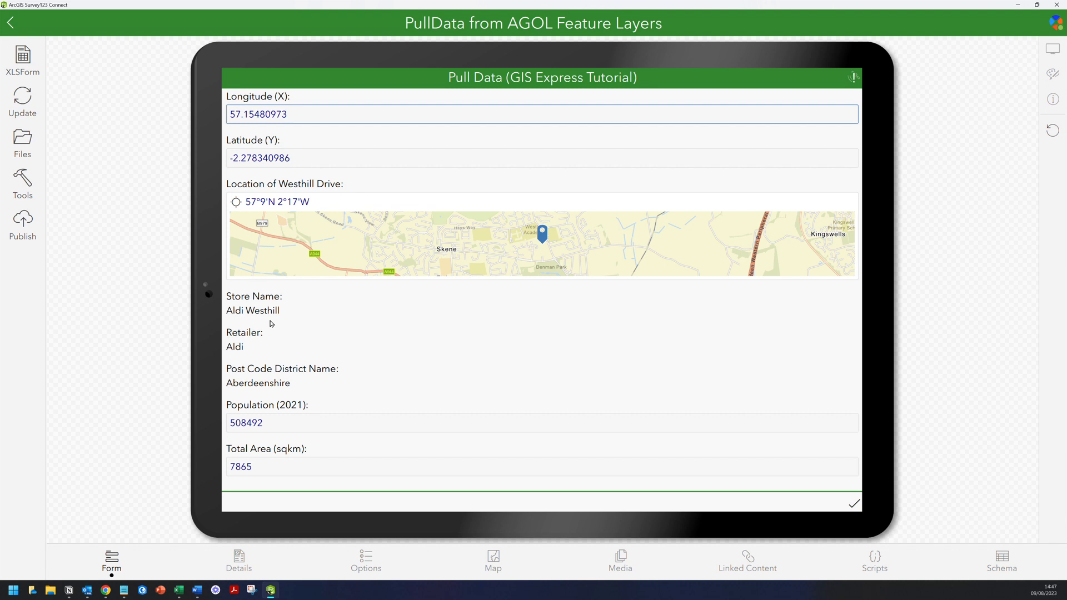
pyautogui.click(106, 589)
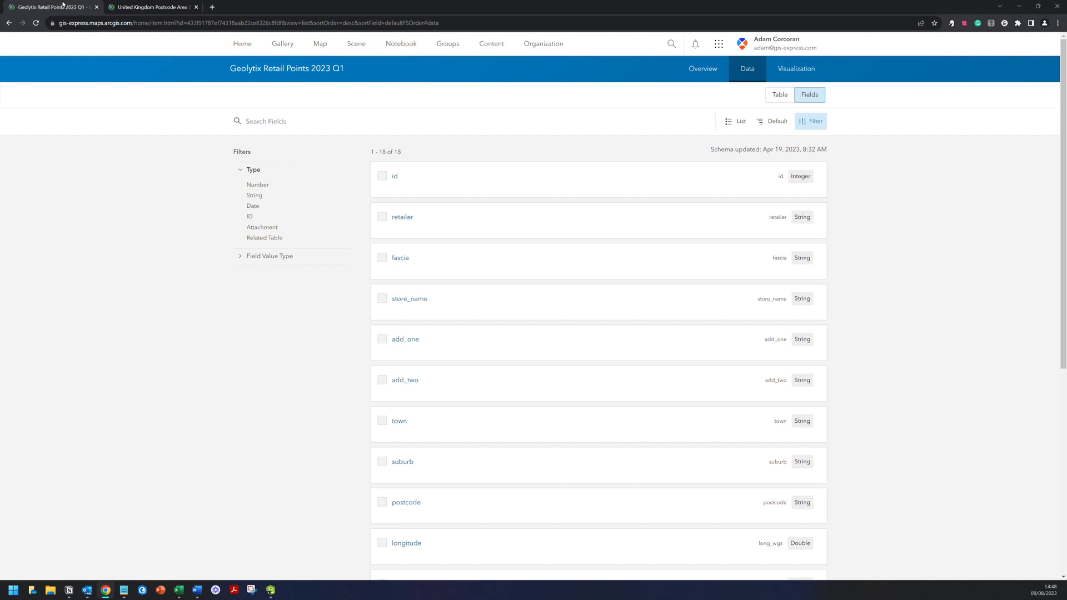
# - Open the Geolytix retail points data table and select the Westhill Drive store record
pyautogui.click(765, 78)
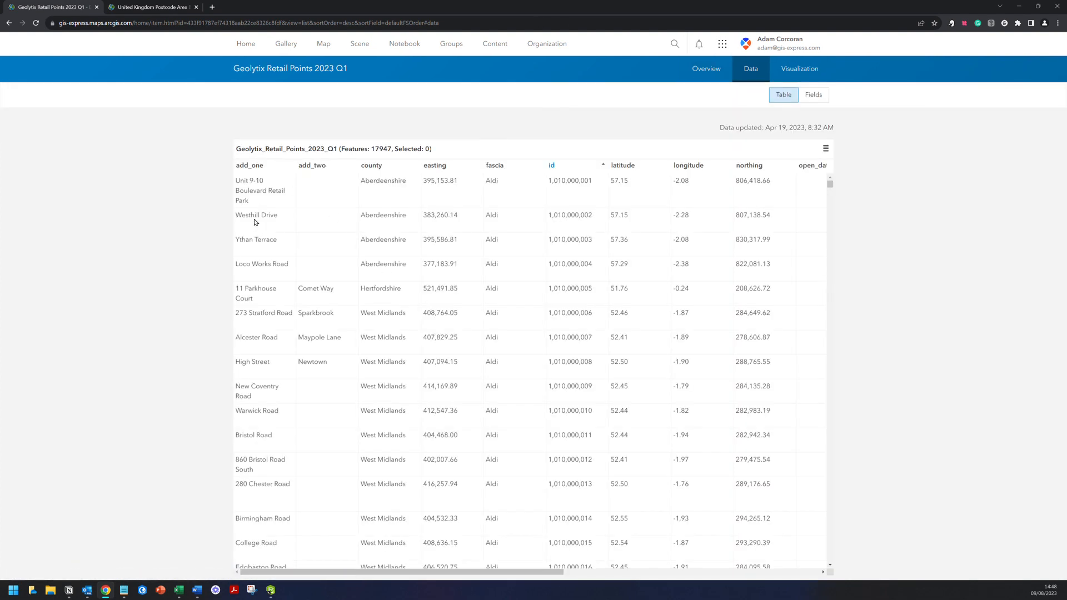
pyautogui.click(256, 222)
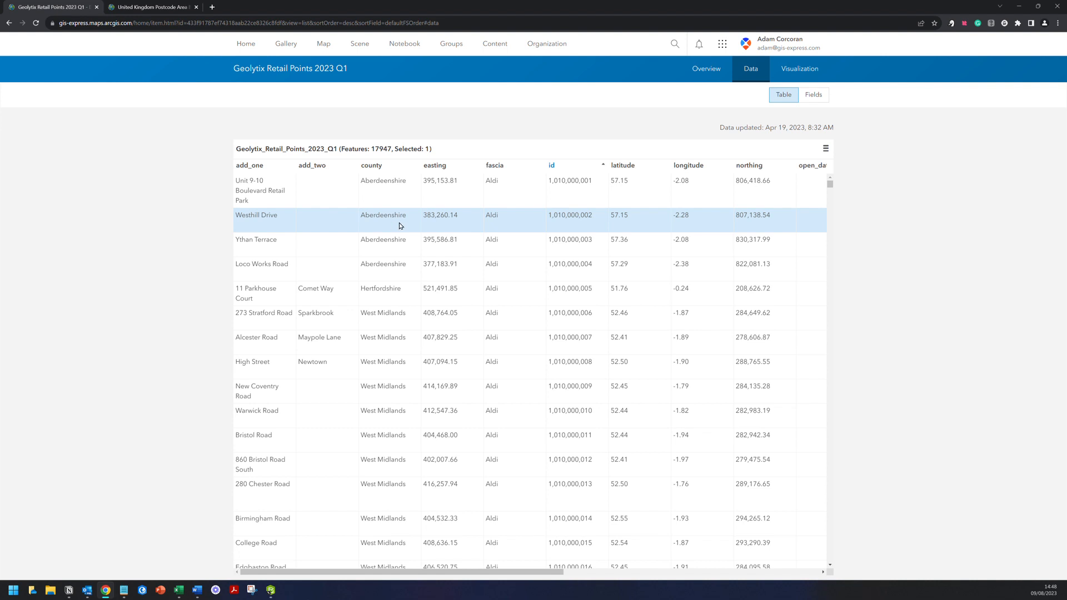
pyautogui.moveTo(418, 575); pyautogui.dragTo(717, 575)
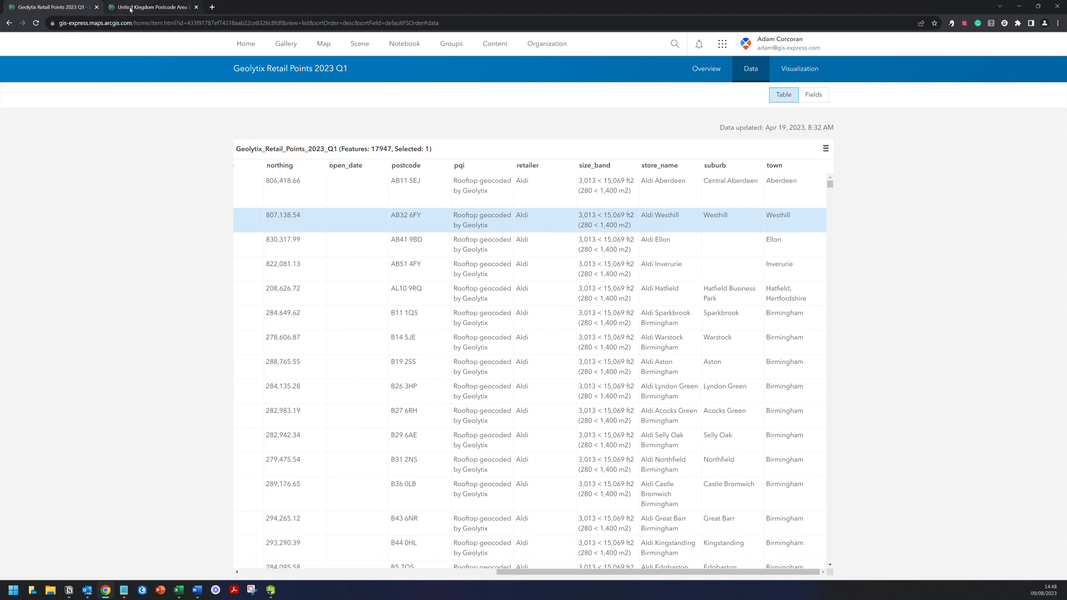
# - Open the GBR_PostcodeArea table and select Aberdeenshire's AB row (508,492 people, 7,865.08 sq km)
pyautogui.click(130, 9)
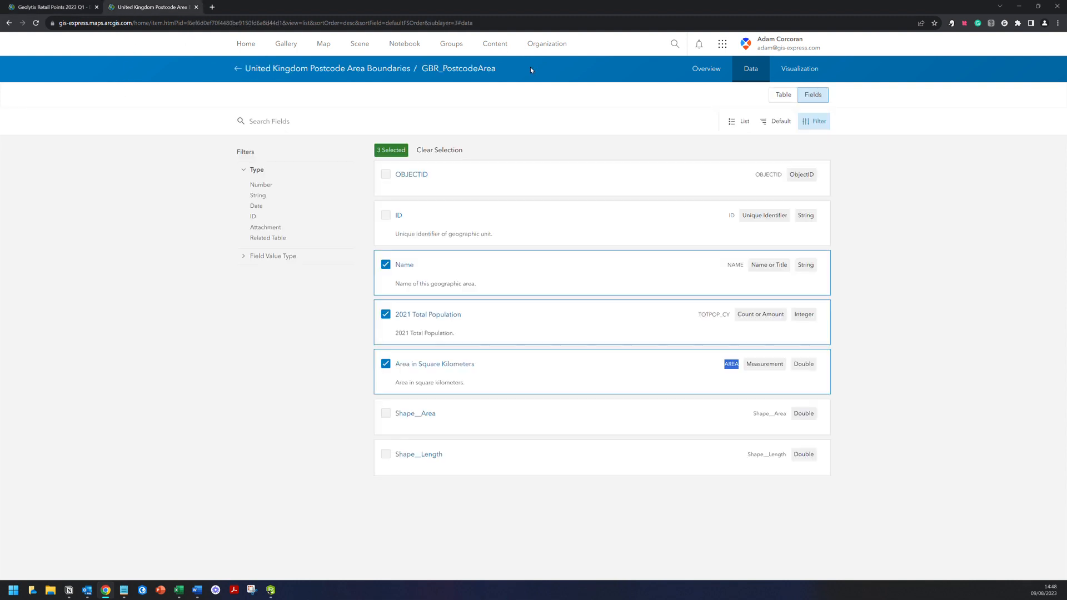
pyautogui.click(784, 95)
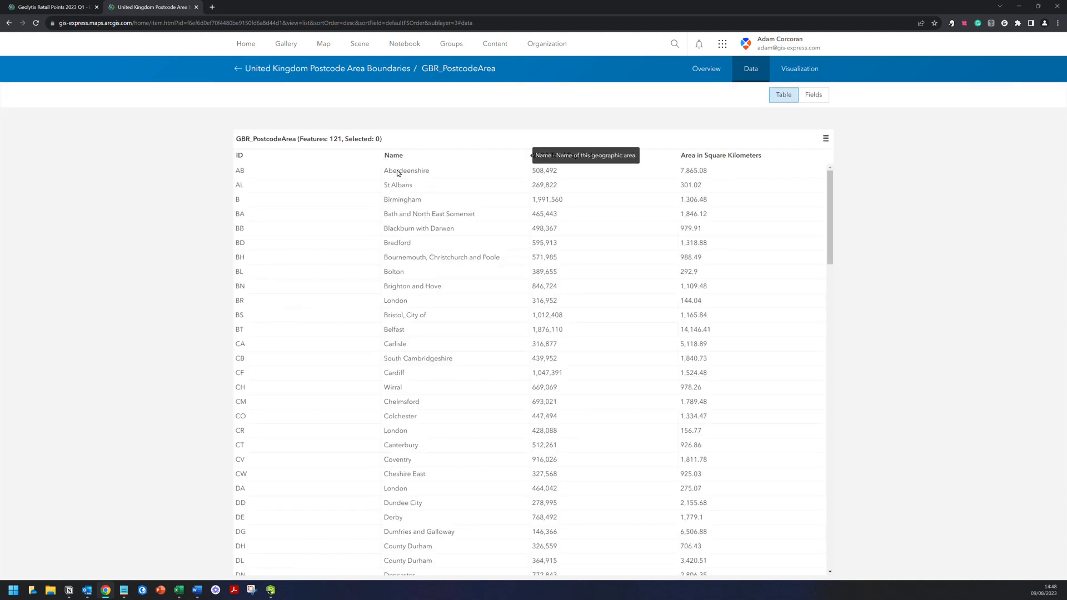
pyautogui.click(321, 170)
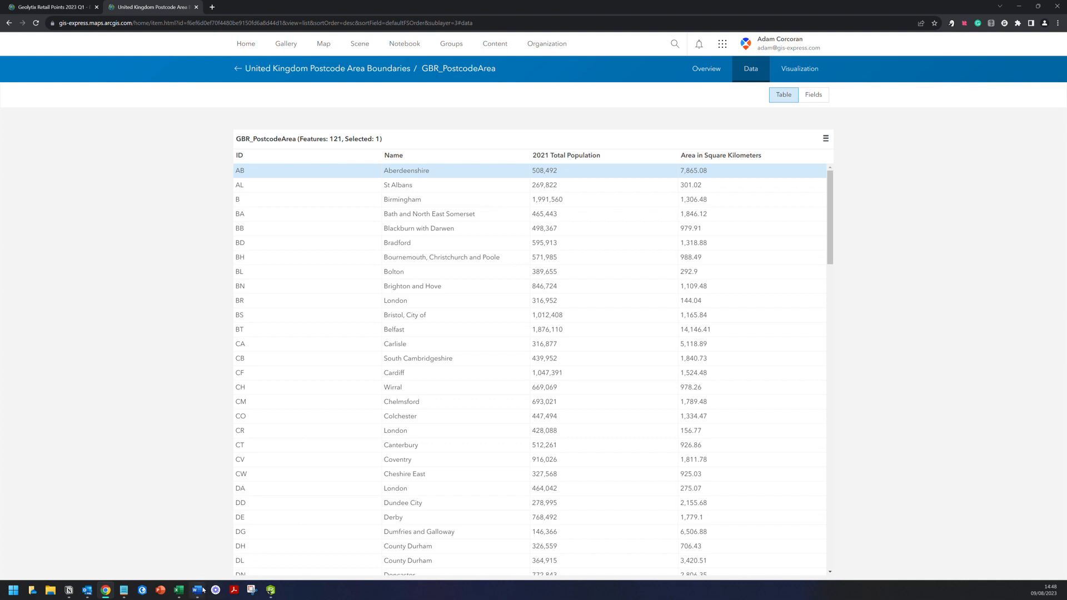
pyautogui.click(271, 589)
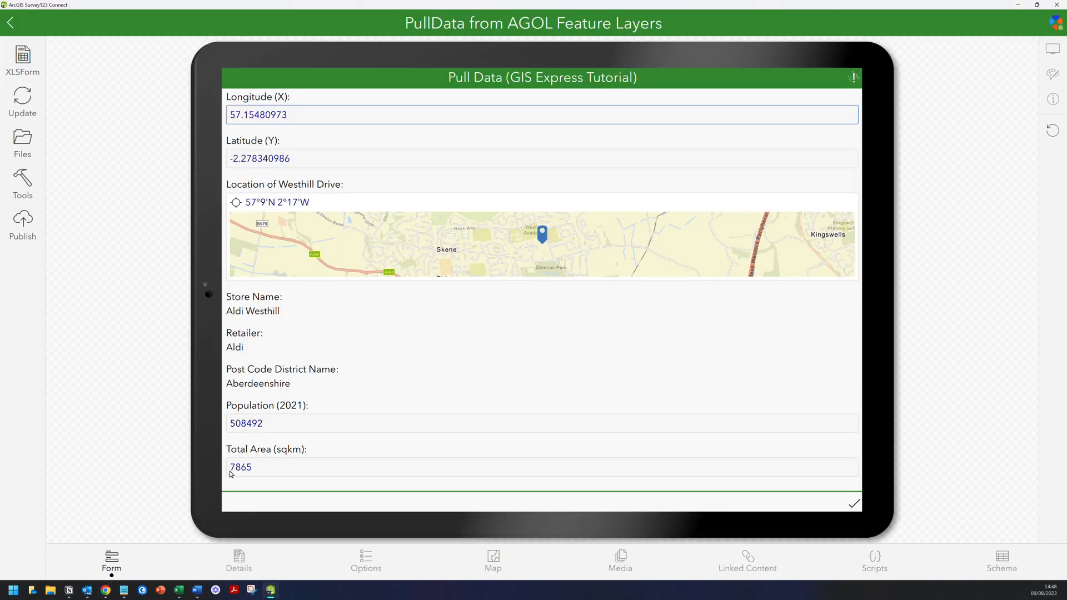
# - Bring the GBR_PostcodeArea table with Aberdeenshire's row back in front of Survey123 Connect
pyautogui.click(106, 593)
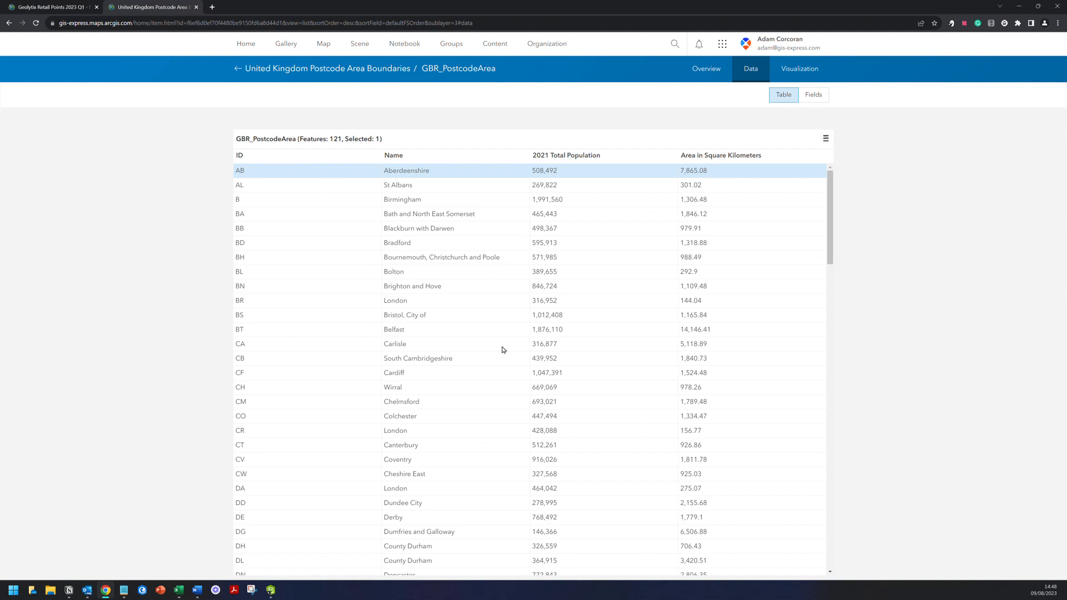
# - Compare the form's 508492 population and 7865 area with the Aberdeenshire row, ending on the form
pyautogui.click(271, 590)
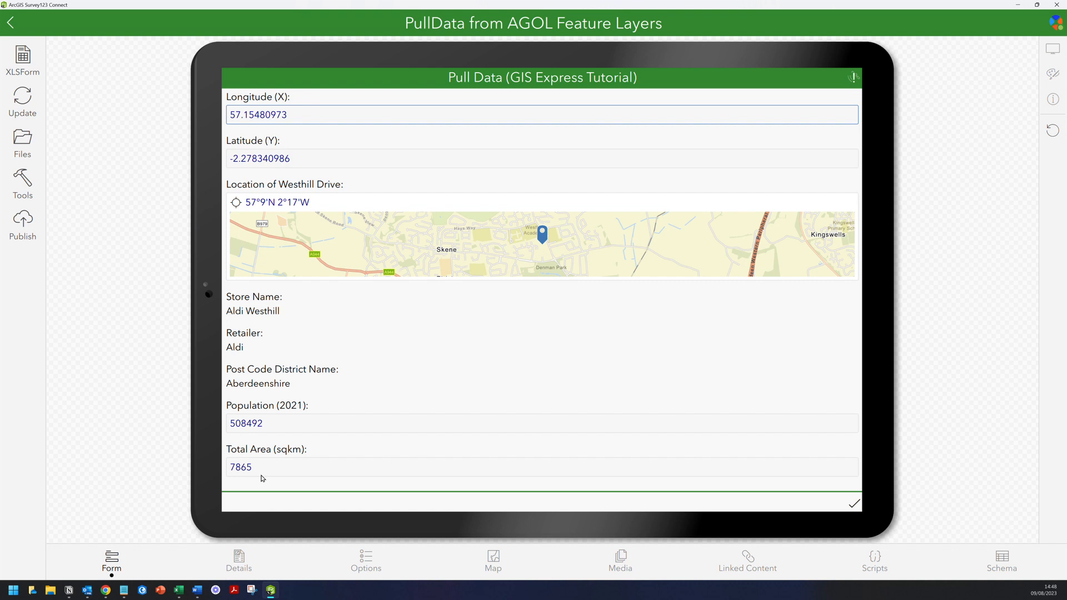
pyautogui.click(106, 592)
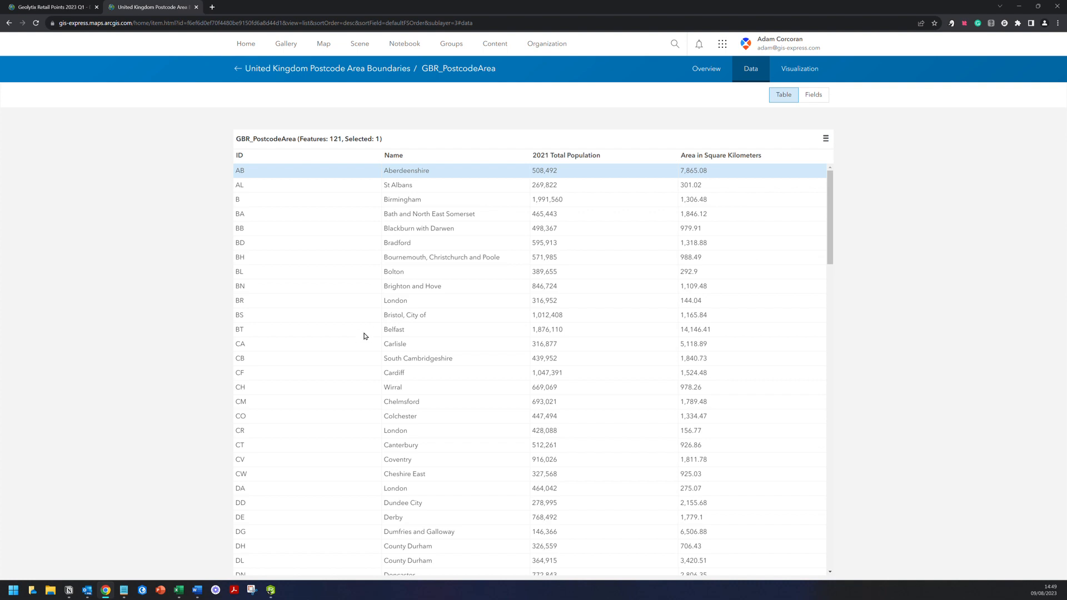
pyautogui.click(271, 590)
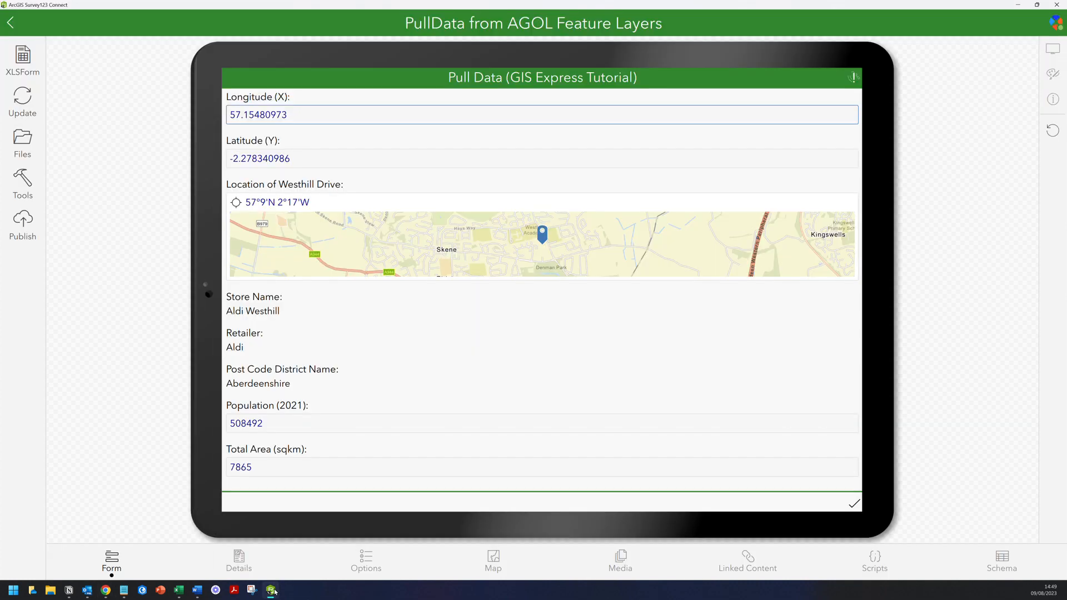
pyautogui.scroll(1, 441, 387)
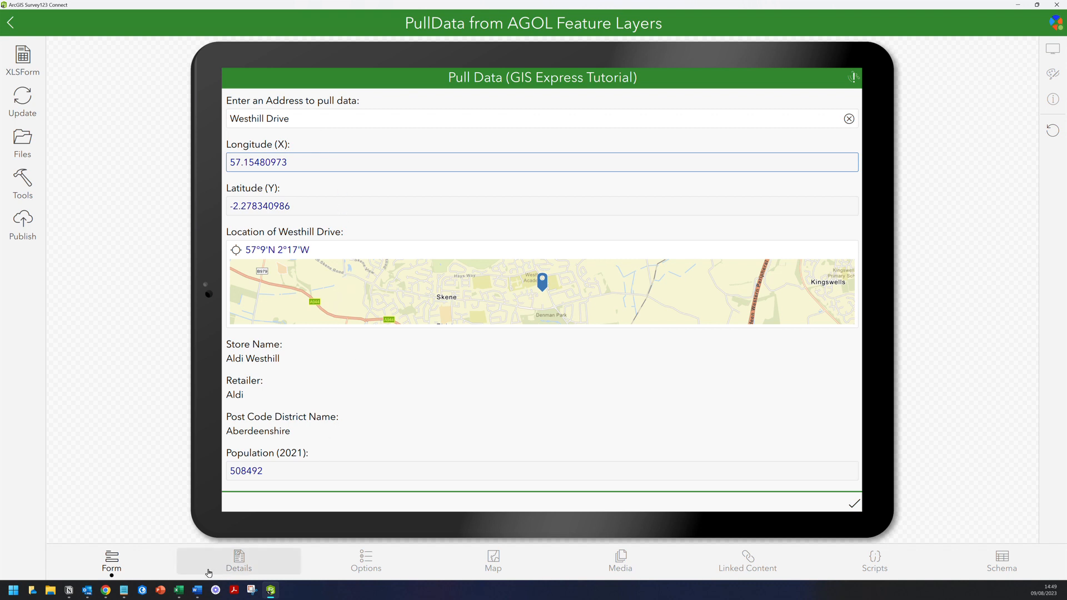
pyautogui.moveTo(183, 593)
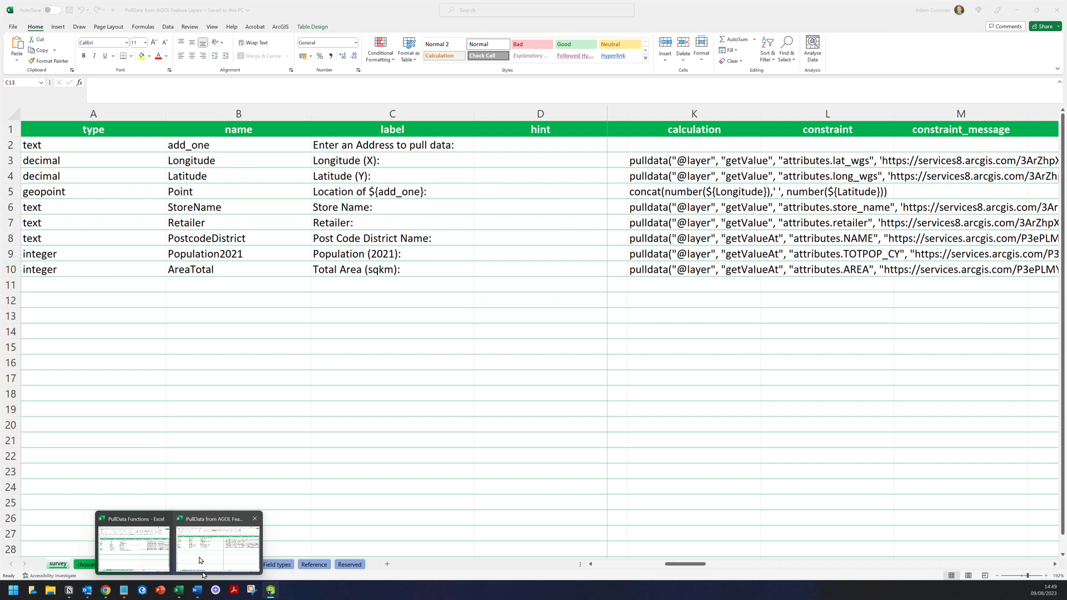
# - Set the Longitude and Latitude question types in A3 and A4 to hidden
pyautogui.click(209, 560)
pyautogui.click(393, 440)
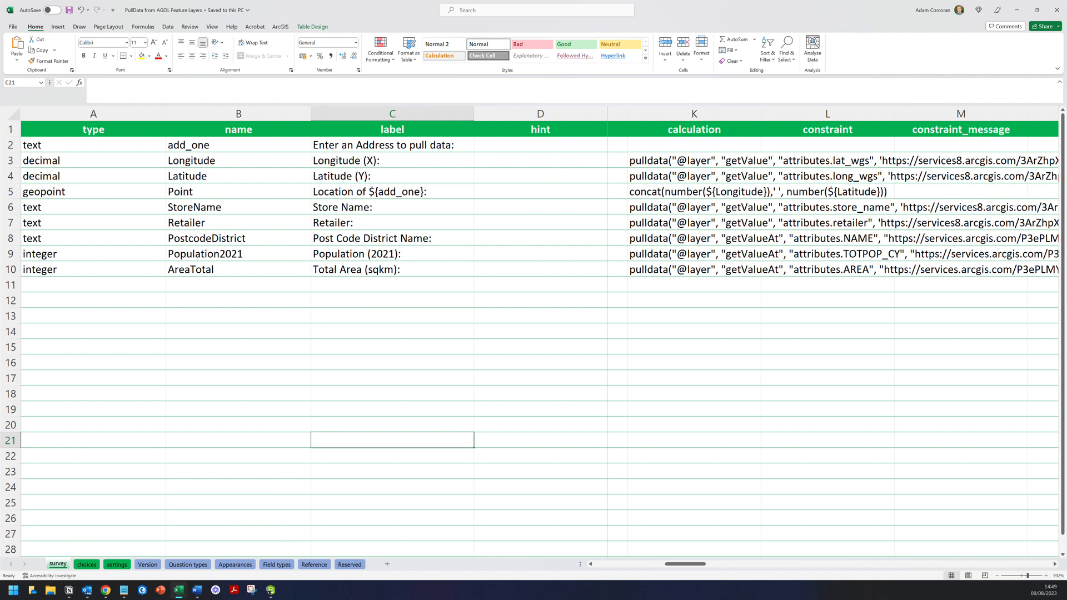
pyautogui.click(165, 160)
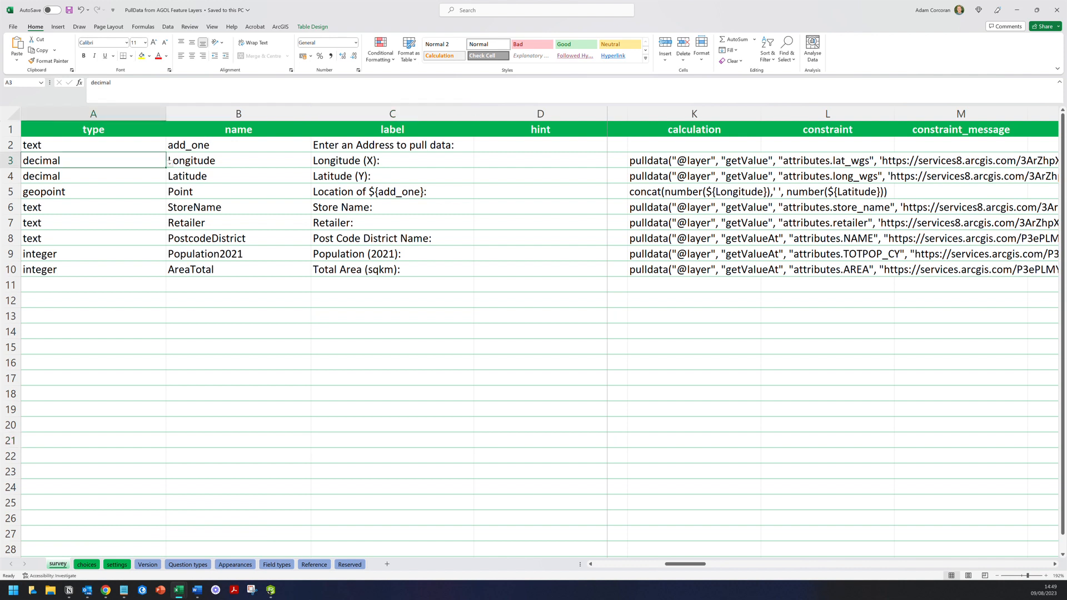
pyautogui.write('hidden')
pyautogui.press('Return')
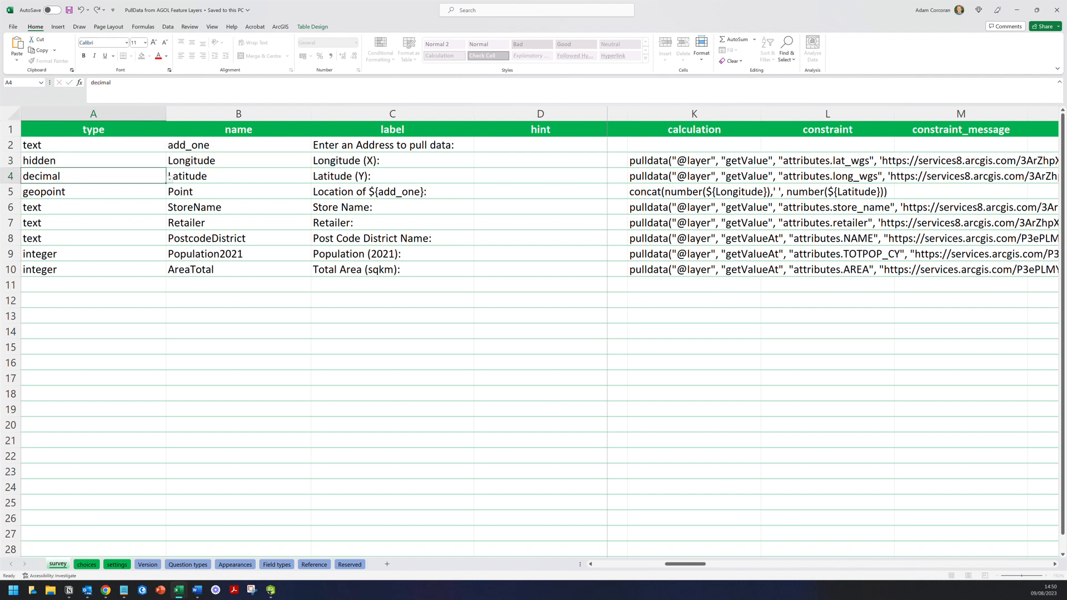
pyautogui.write('hidden')
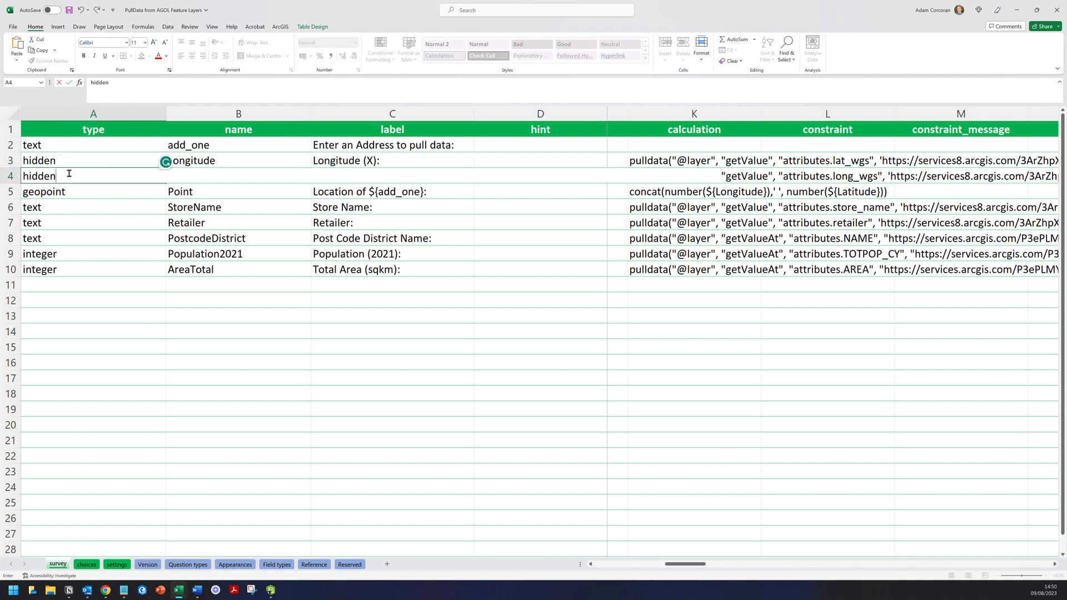
pyautogui.click(10, 160)
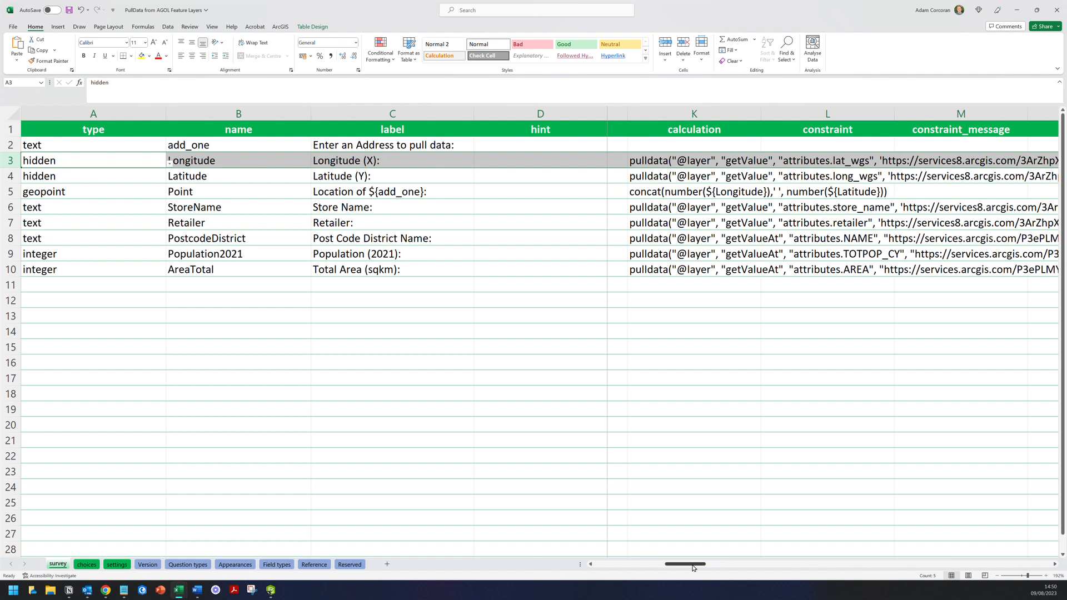
# - Set the bind::esri:fieldType of Longitude and Latitude to esriFieldTypeDouble
pyautogui.moveTo(696, 567); pyautogui.dragTo(798, 563)
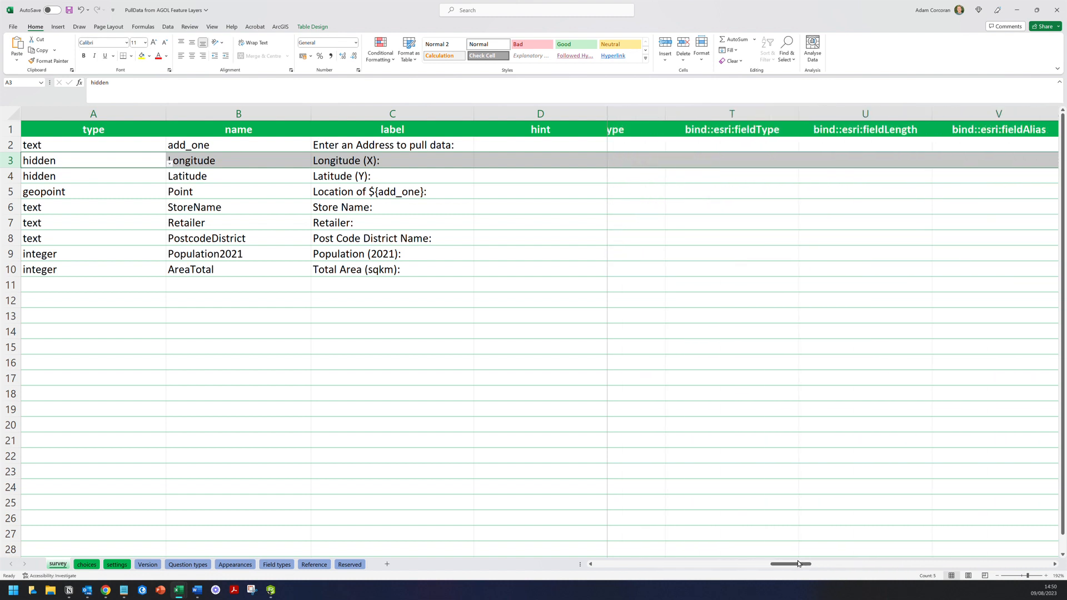
pyautogui.click(731, 161)
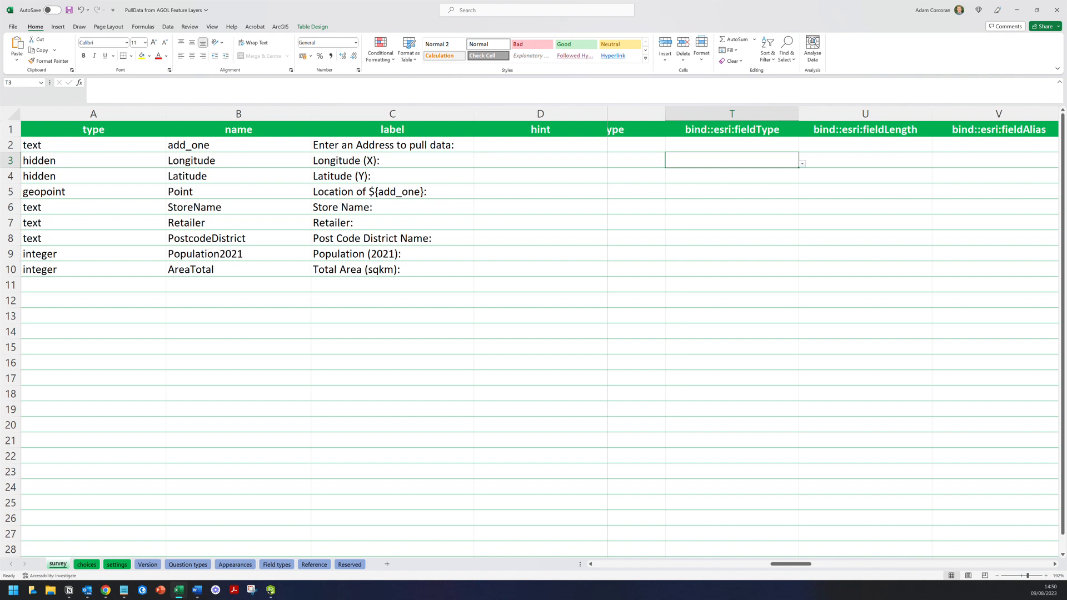
pyautogui.click(802, 165)
pyautogui.click(783, 196)
pyautogui.press('Return')
pyautogui.click(802, 179)
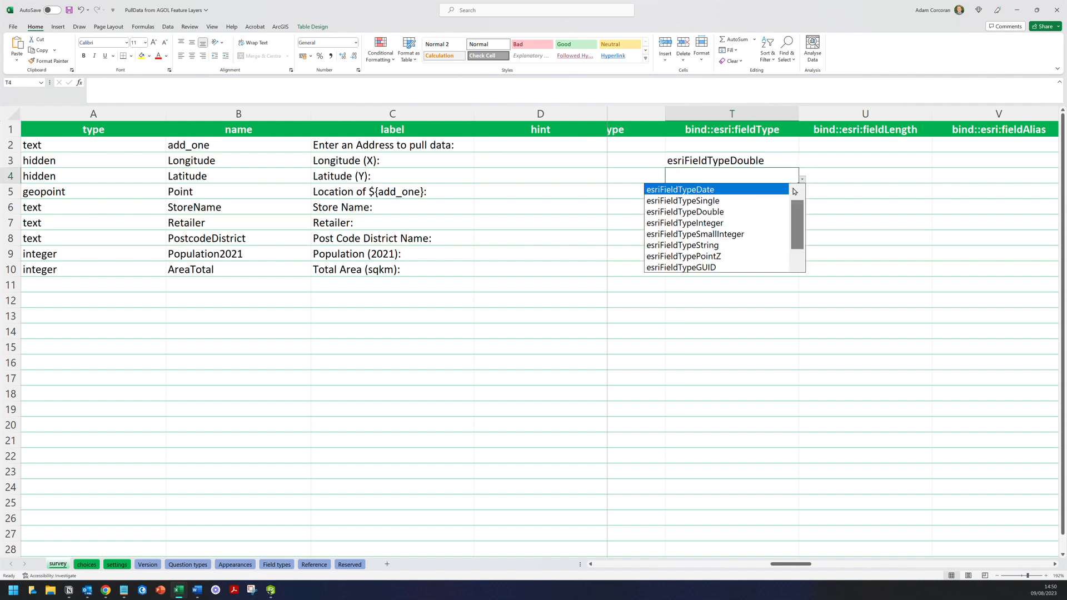
pyautogui.click(775, 210)
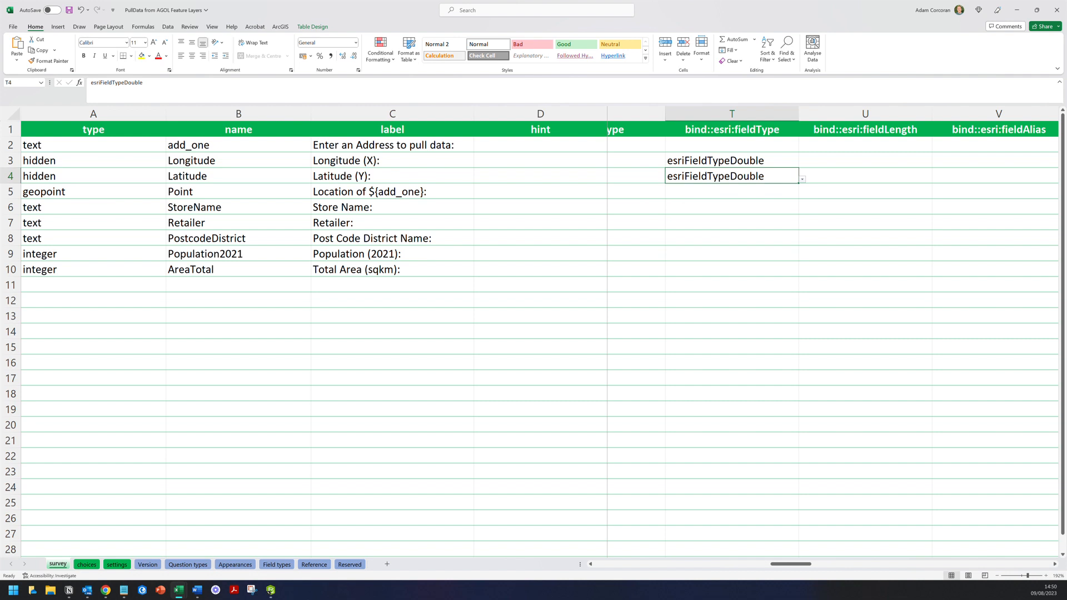
# - Review the hidden types and esriFieldTypeDouble field types, then save the workbook
pyautogui.moveTo(111, 161); pyautogui.dragTo(139, 176)
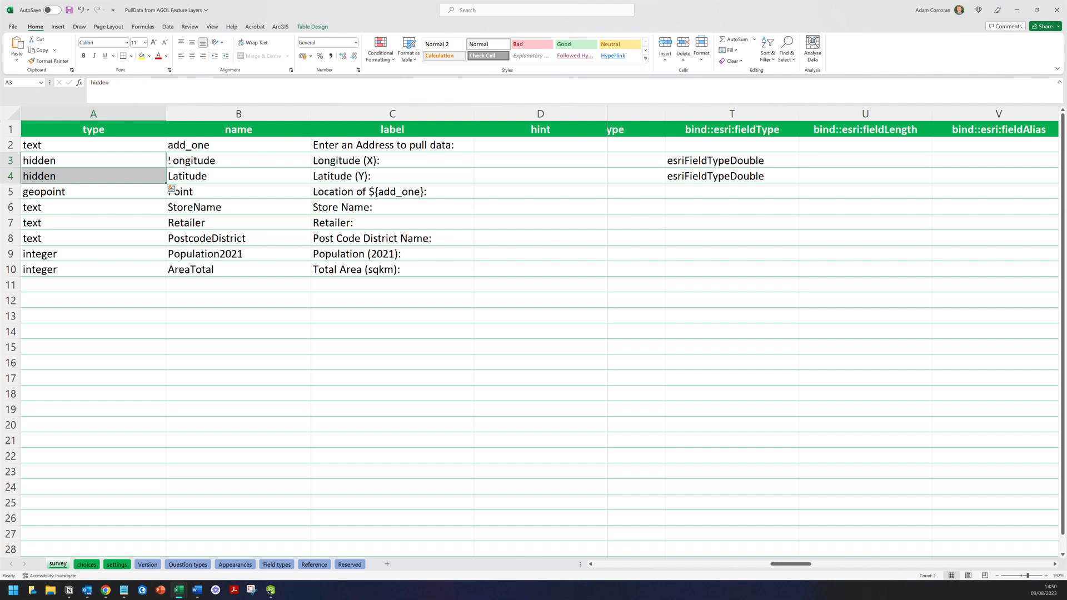
pyautogui.click(111, 161)
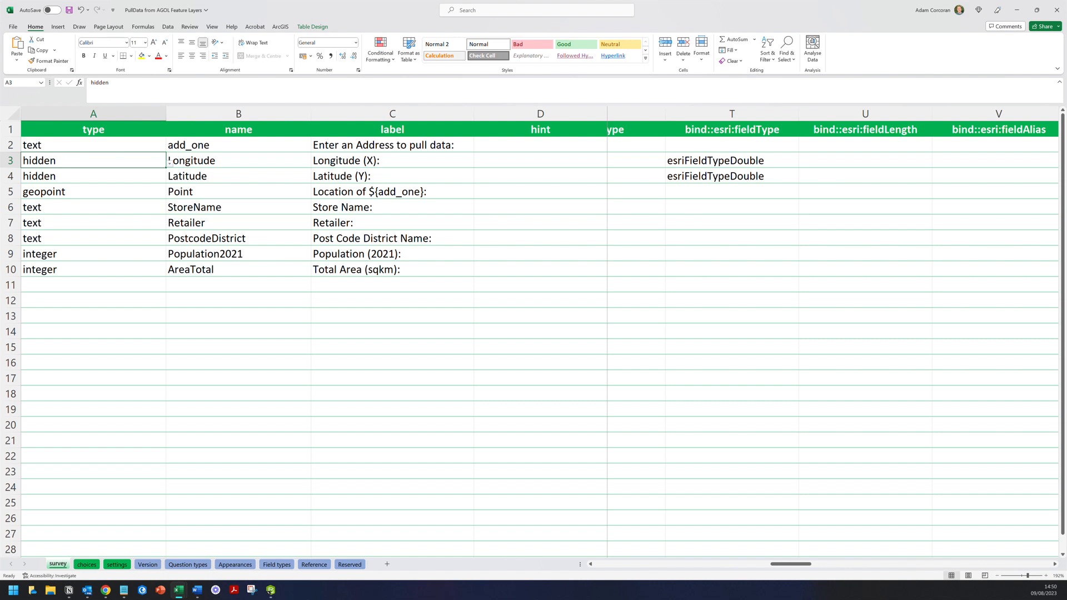
pyautogui.click(732, 130)
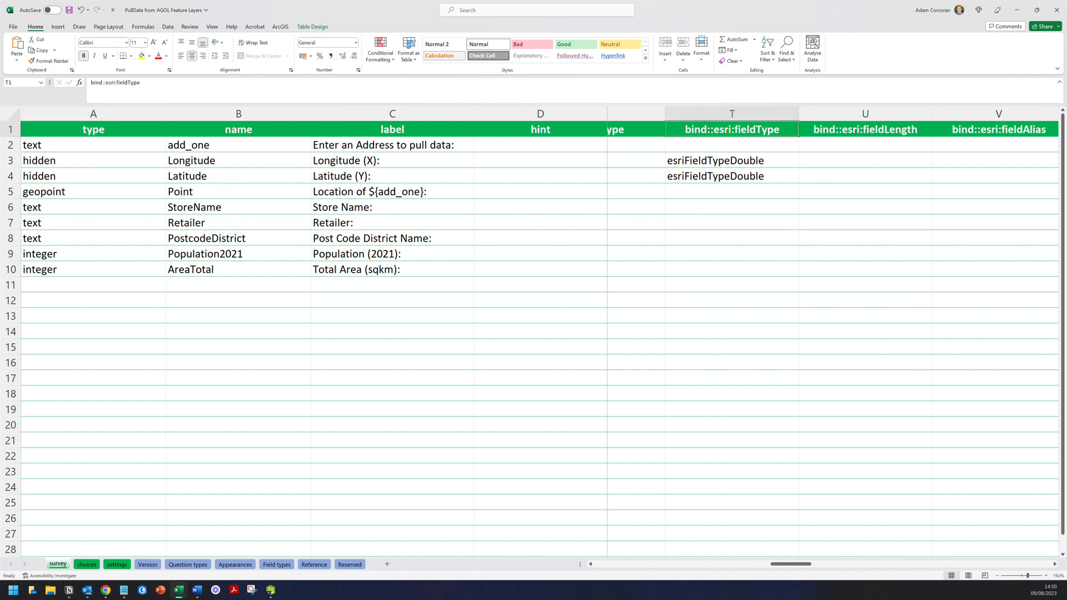
pyautogui.click(732, 161)
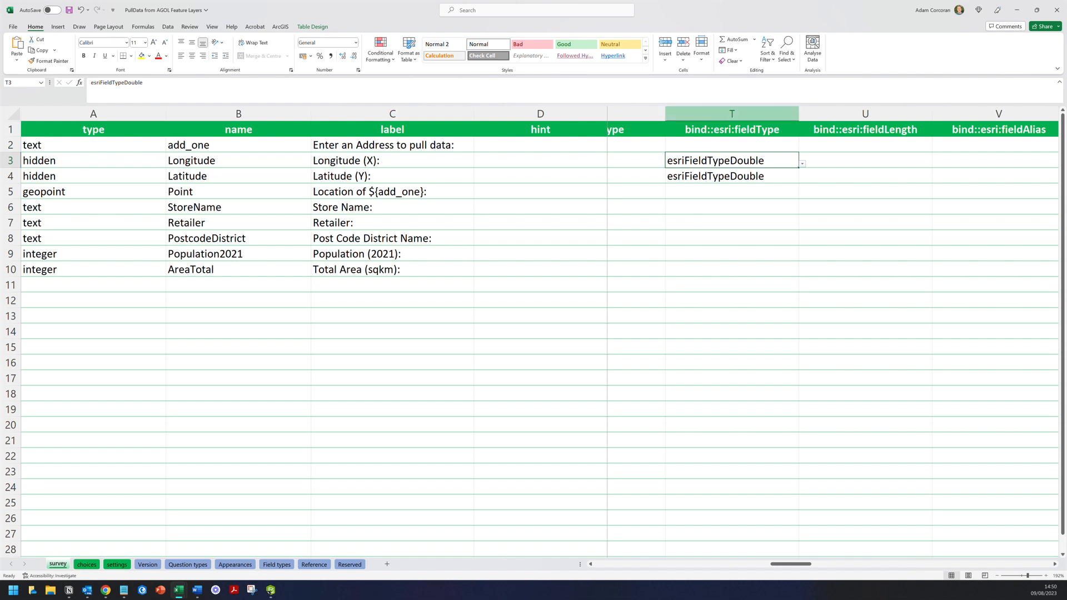
pyautogui.click(732, 113)
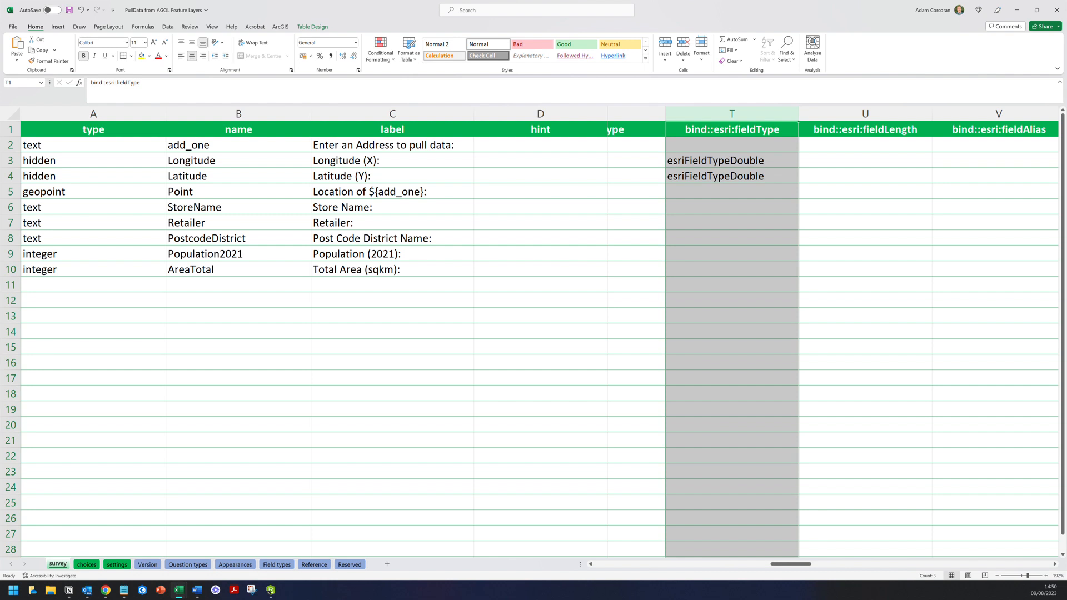
pyautogui.click(732, 160)
pyautogui.click(732, 176)
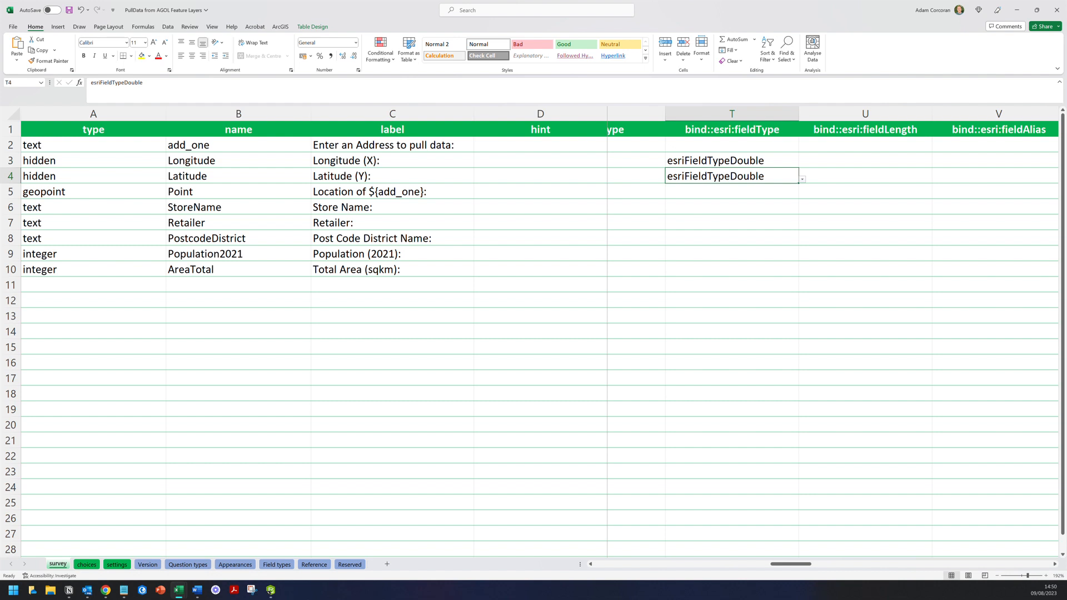
pyautogui.click(69, 10)
pyautogui.click(271, 591)
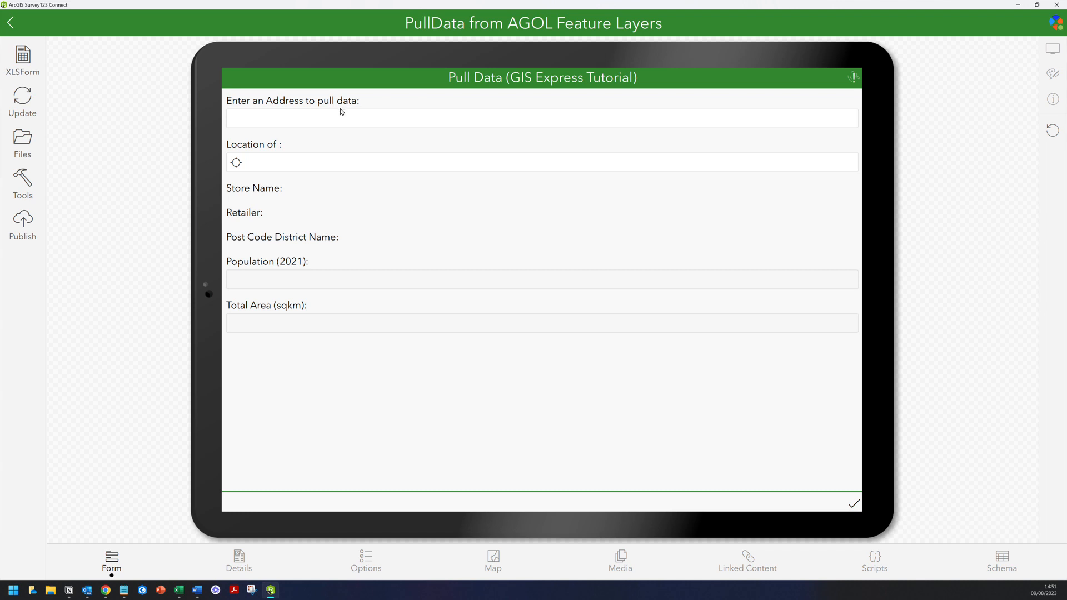
# - Search Westhill Drive in the preview and check the pulled values against the workbook
pyautogui.click(340, 116)
pyautogui.write('West')
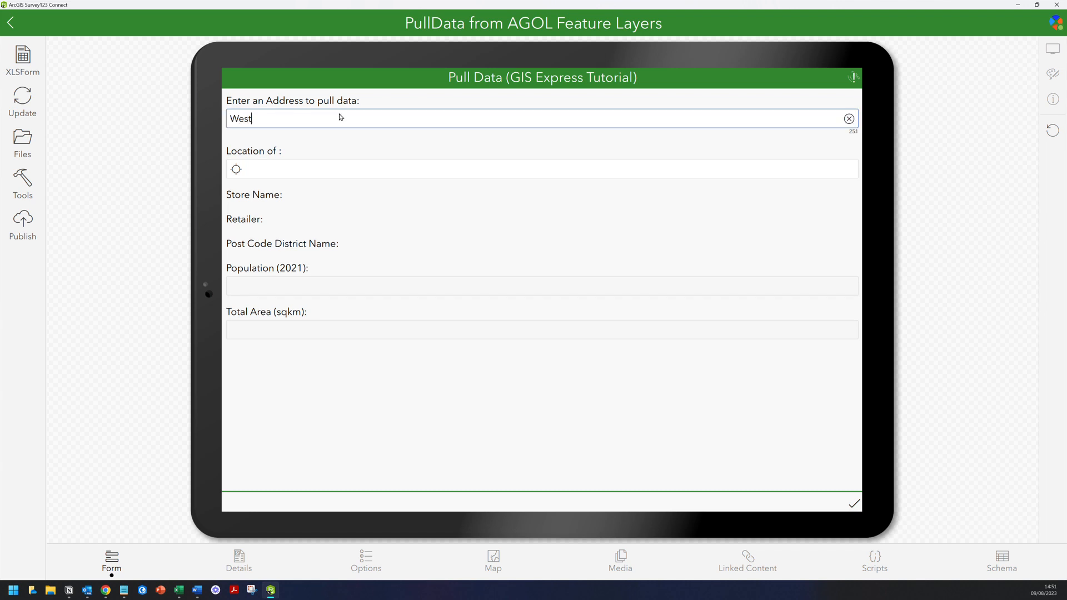
pyautogui.write('hill Drive')
pyautogui.press('Return')
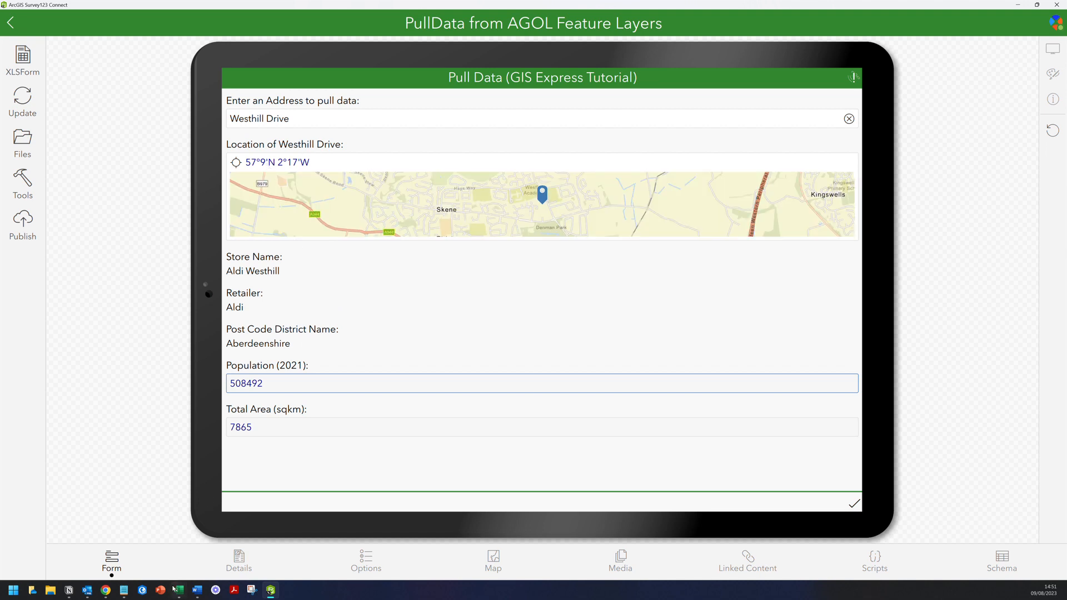
pyautogui.moveTo(178, 591)
pyautogui.click(217, 547)
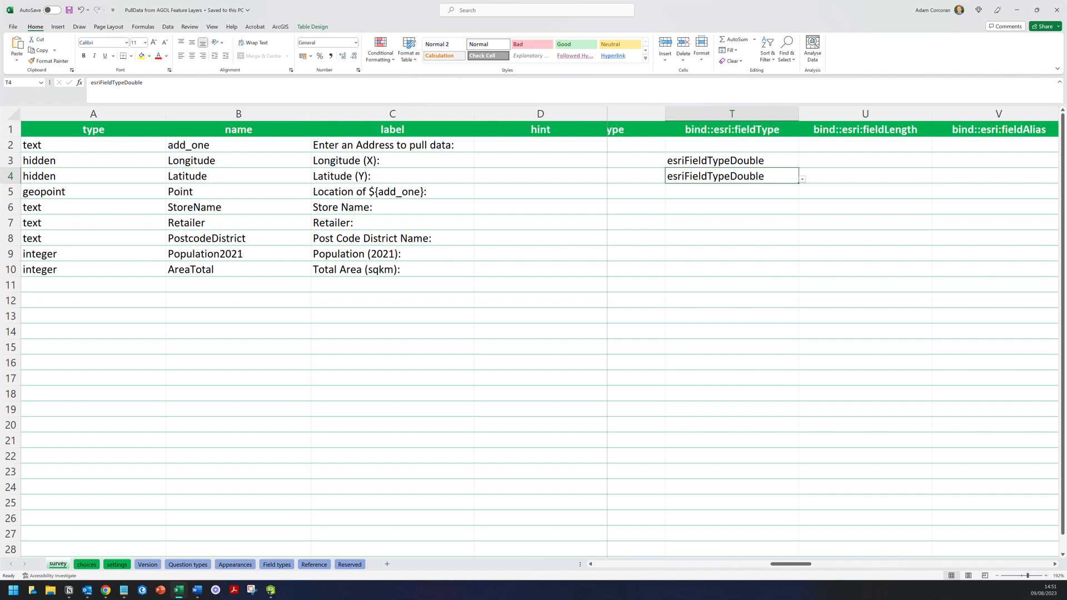
pyautogui.click(752, 317)
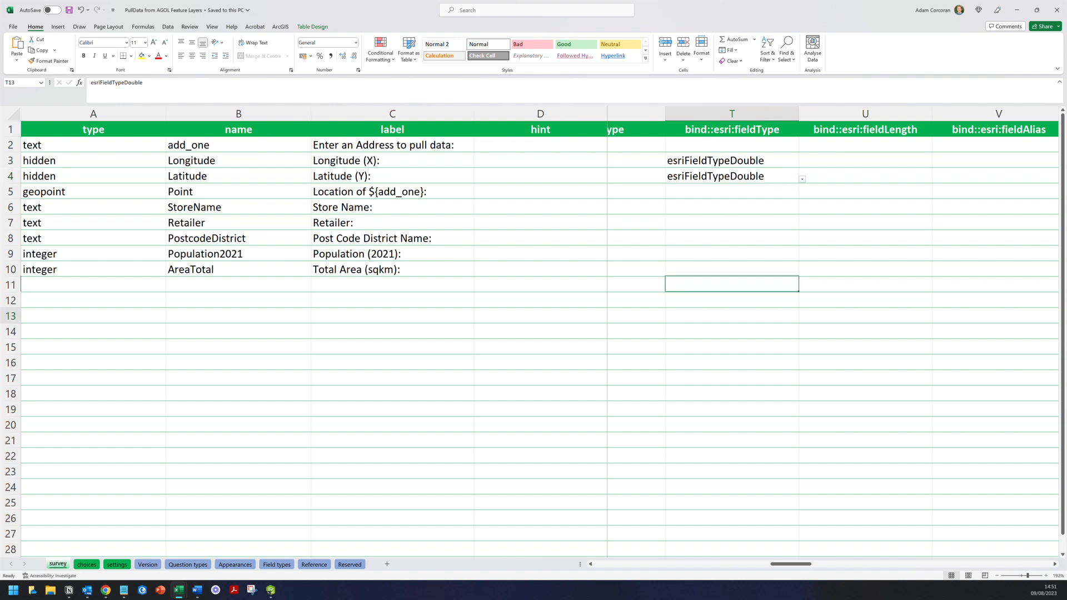
pyautogui.moveTo(778, 565); pyautogui.dragTo(581, 562)
pyautogui.click(271, 589)
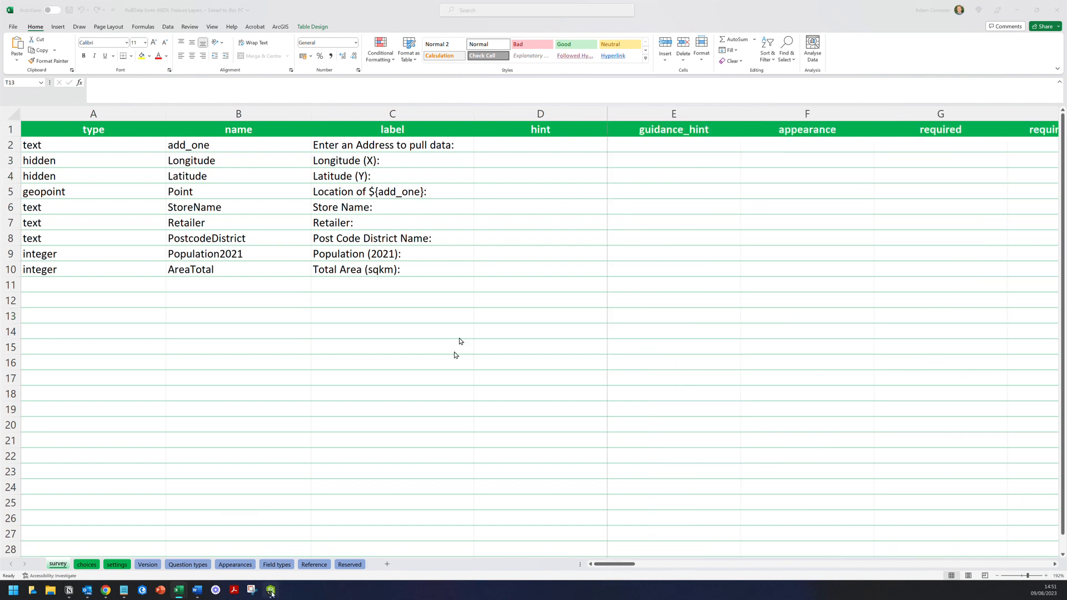
# - Delete the address's last letter to clear the pulled values
pyautogui.click(365, 120)
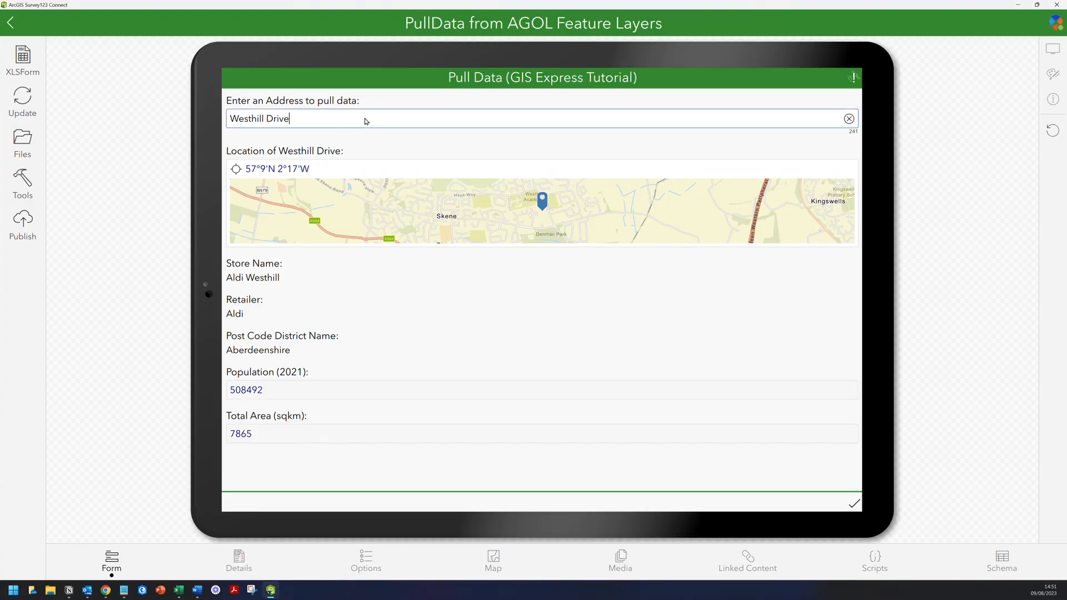
pyautogui.press('BackSpace')
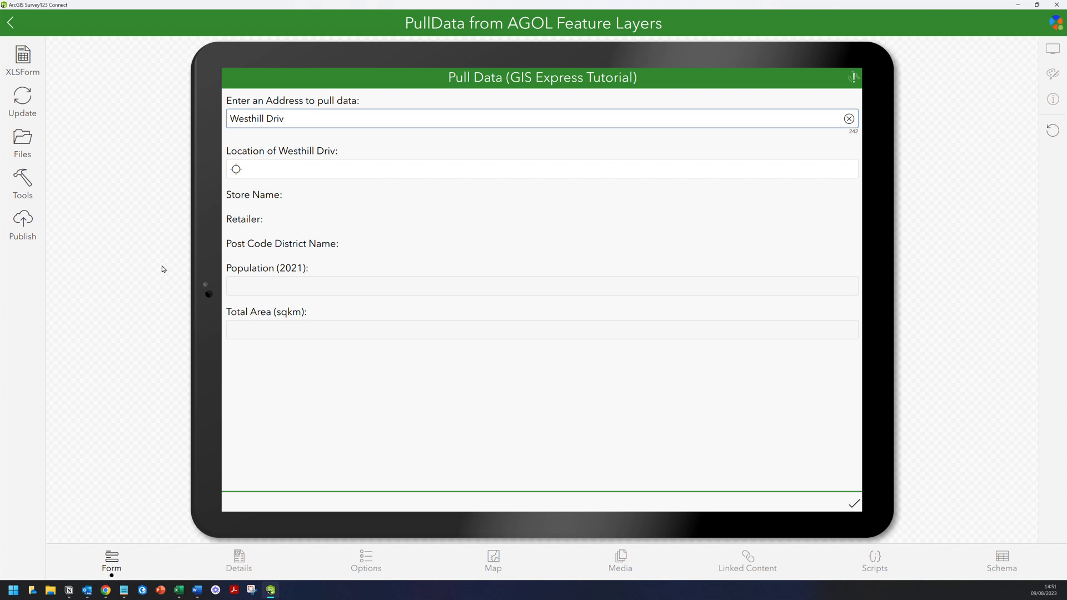
pyautogui.hotkey('alt', 'Tab')
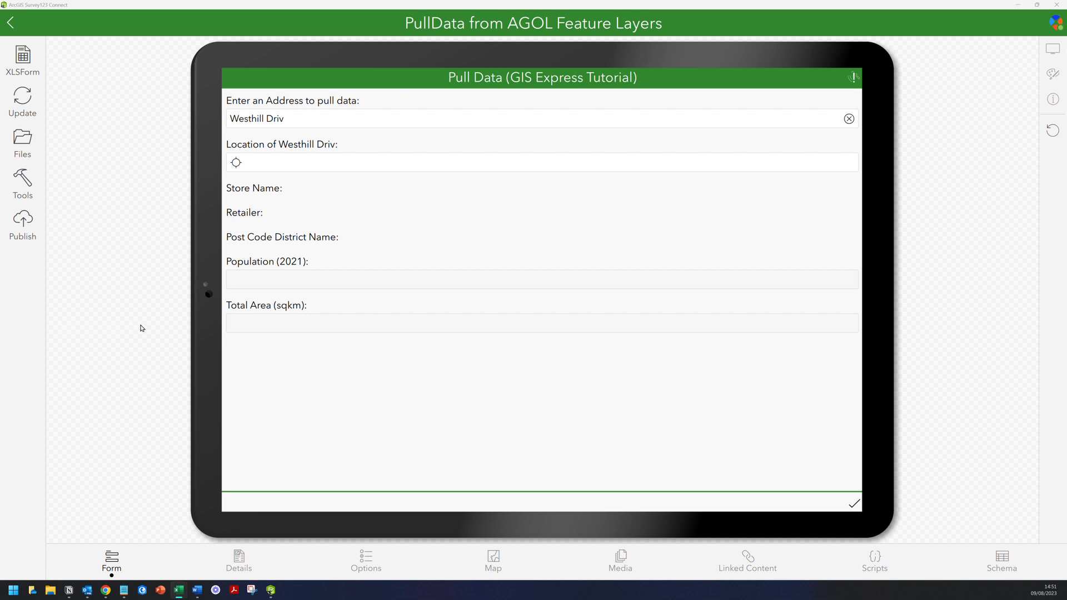
pyautogui.moveTo(182, 593)
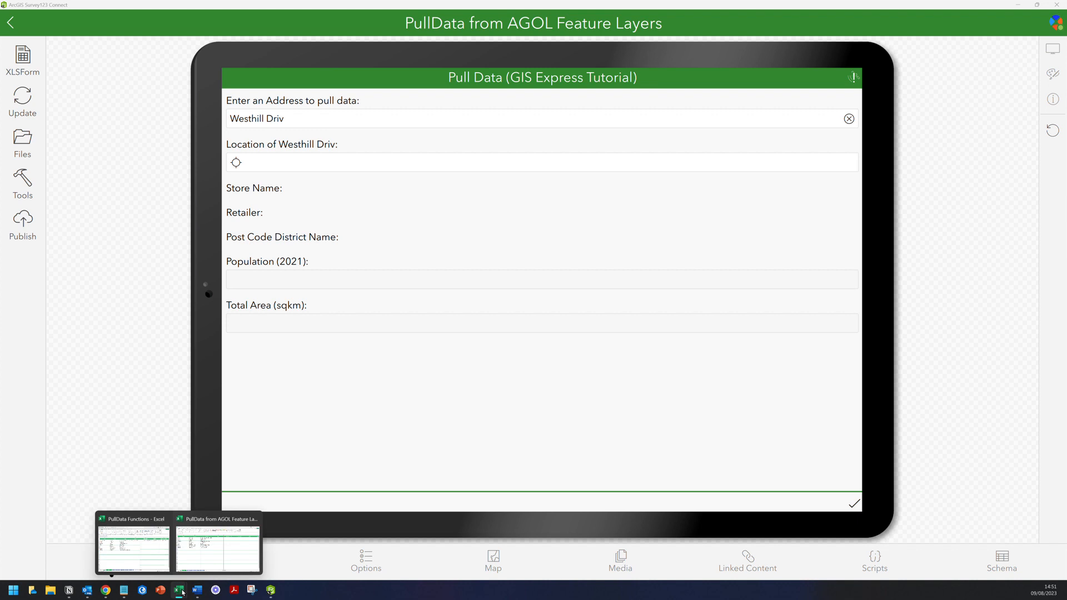
pyautogui.click(211, 553)
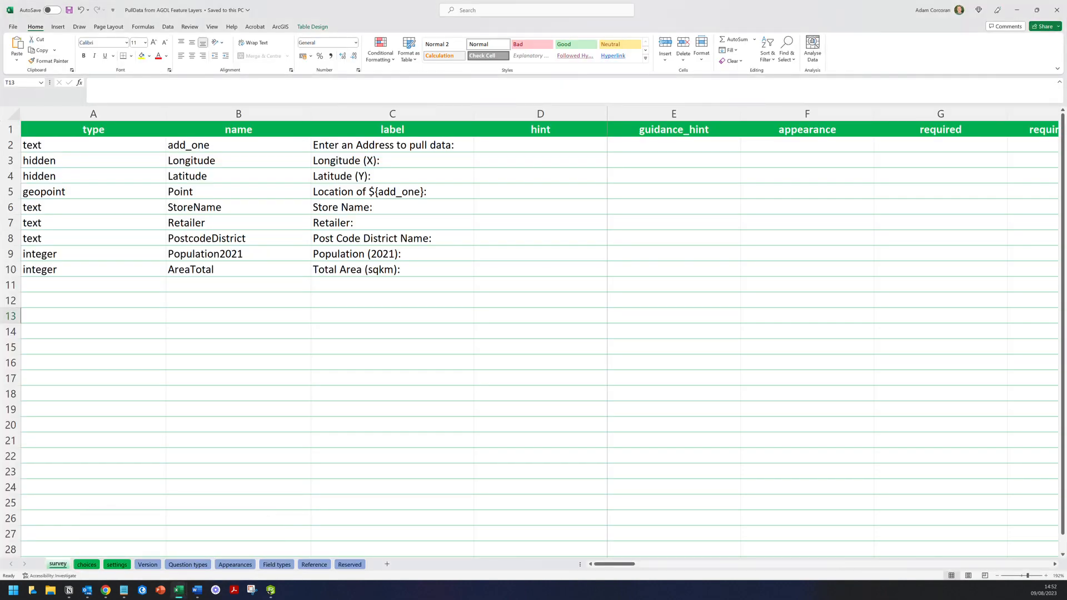
# - On the choices sheet, enter Address as the list_name in A2
pyautogui.click(87, 565)
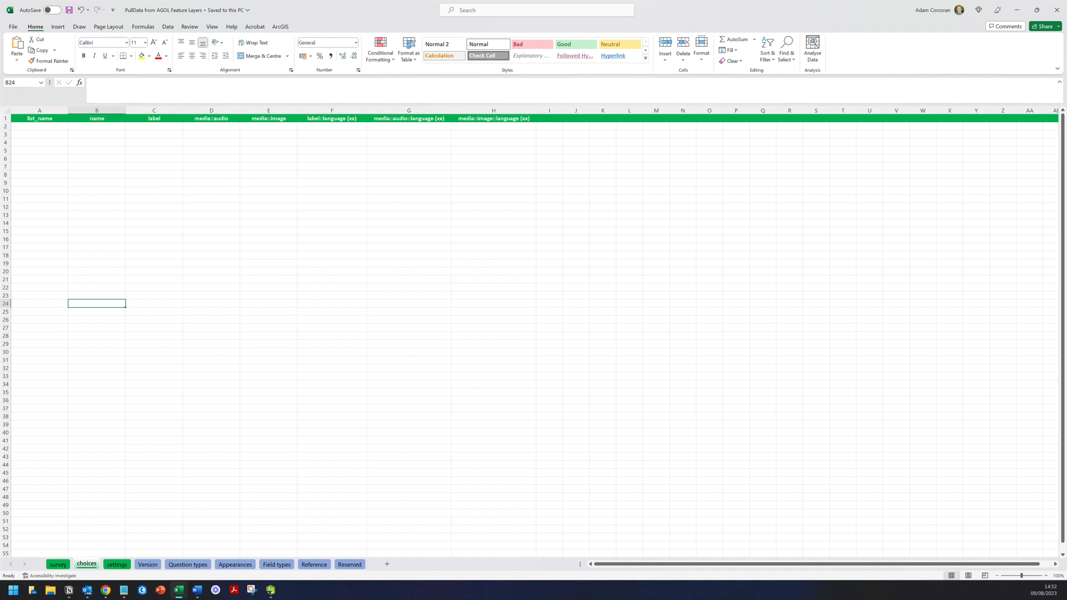
pyautogui.click(39, 127)
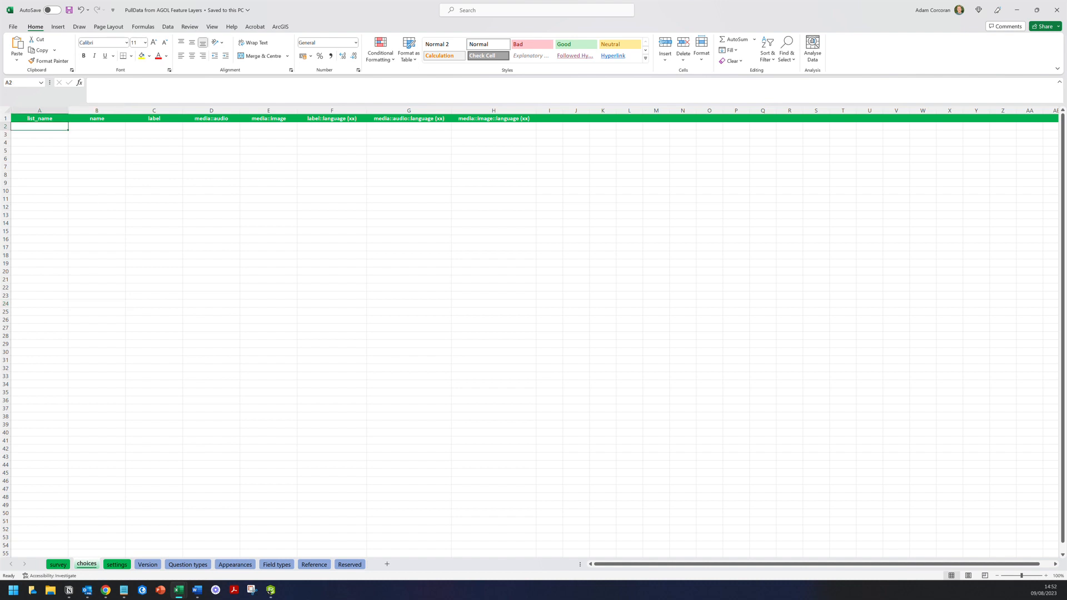
pyautogui.write('Address')
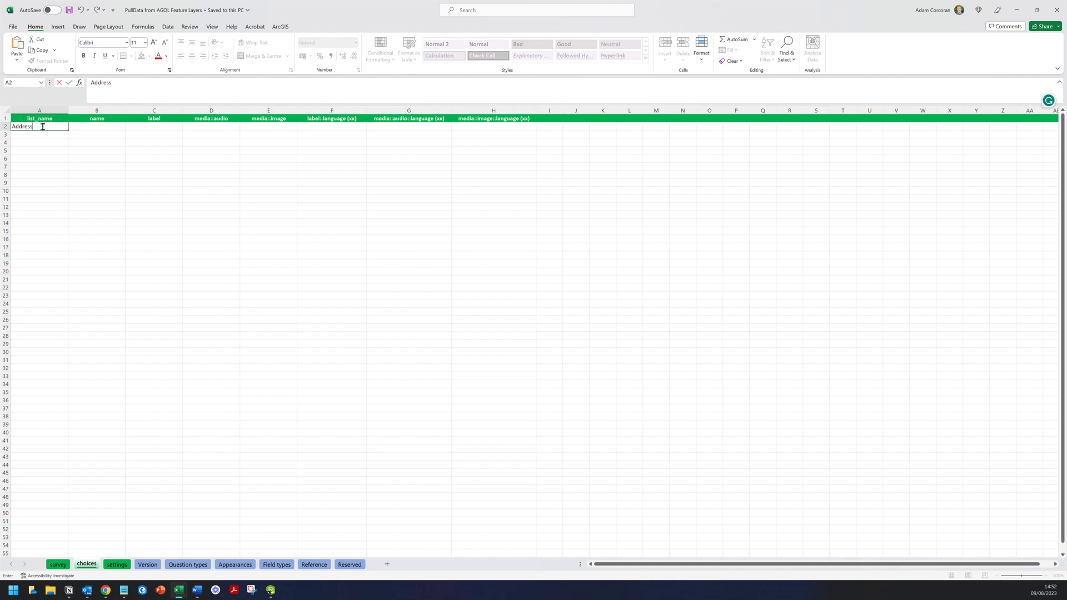
pyautogui.press('Return')
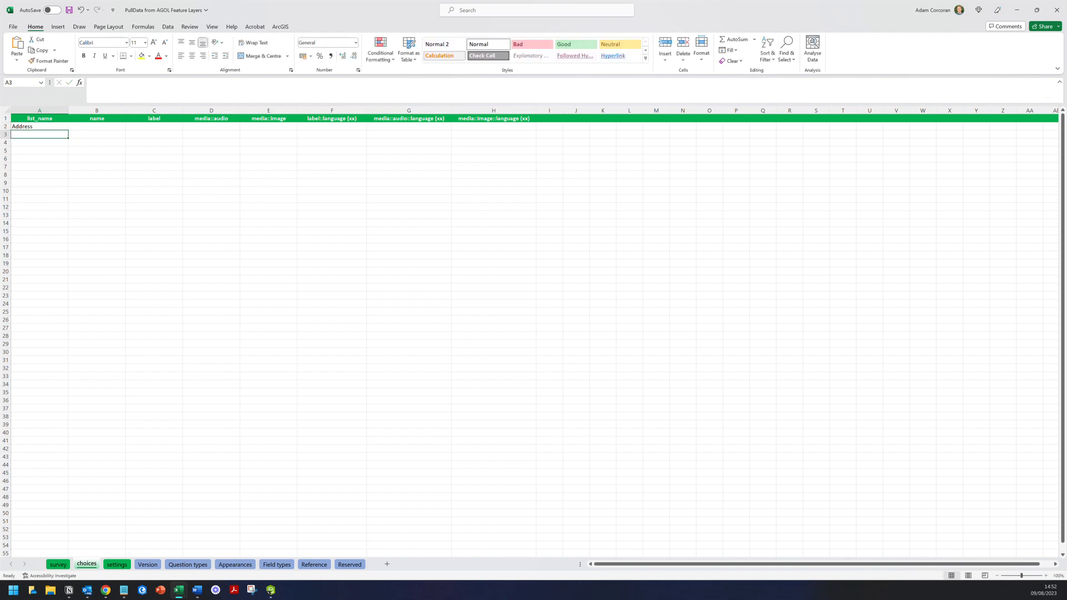
# - Enter add_one as the choice name in B2 and its label in C2
pyautogui.click(97, 127)
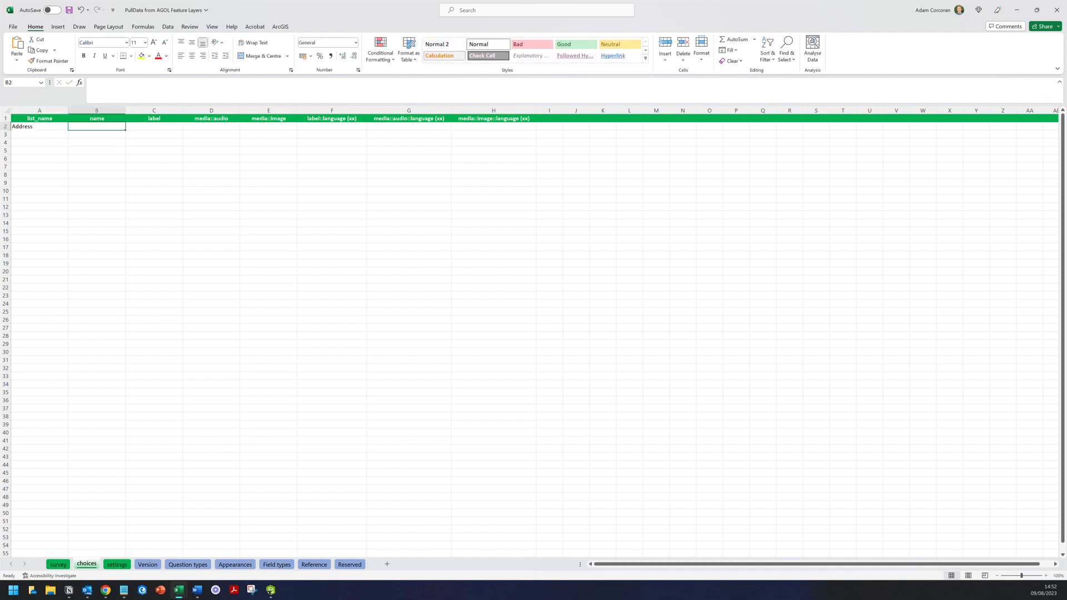
pyautogui.hotkey('alt', 'Tab')
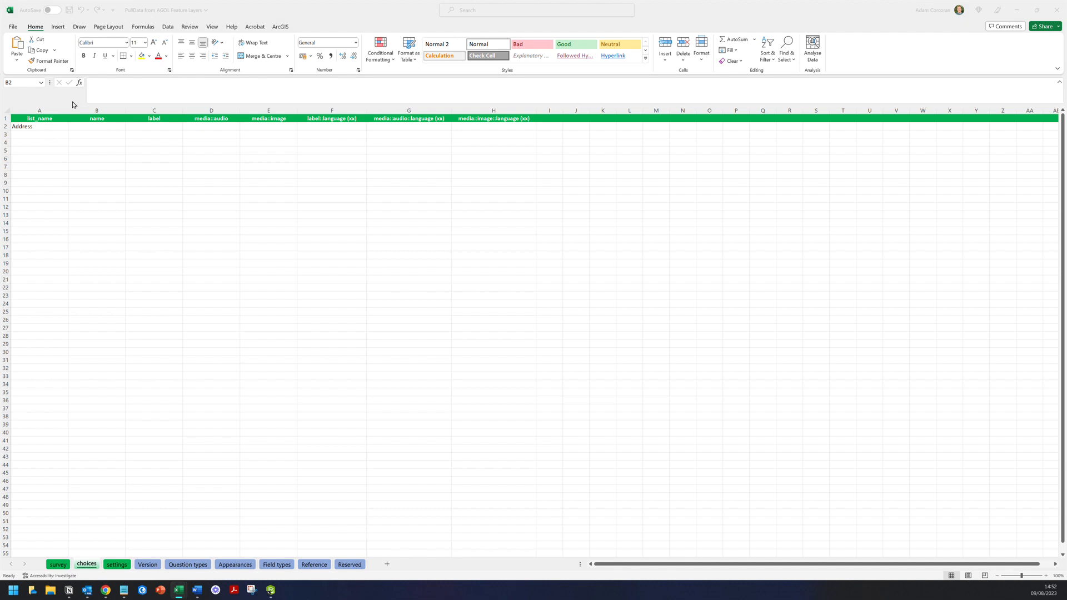
pyautogui.click(83, 125)
pyautogui.write('add_one')
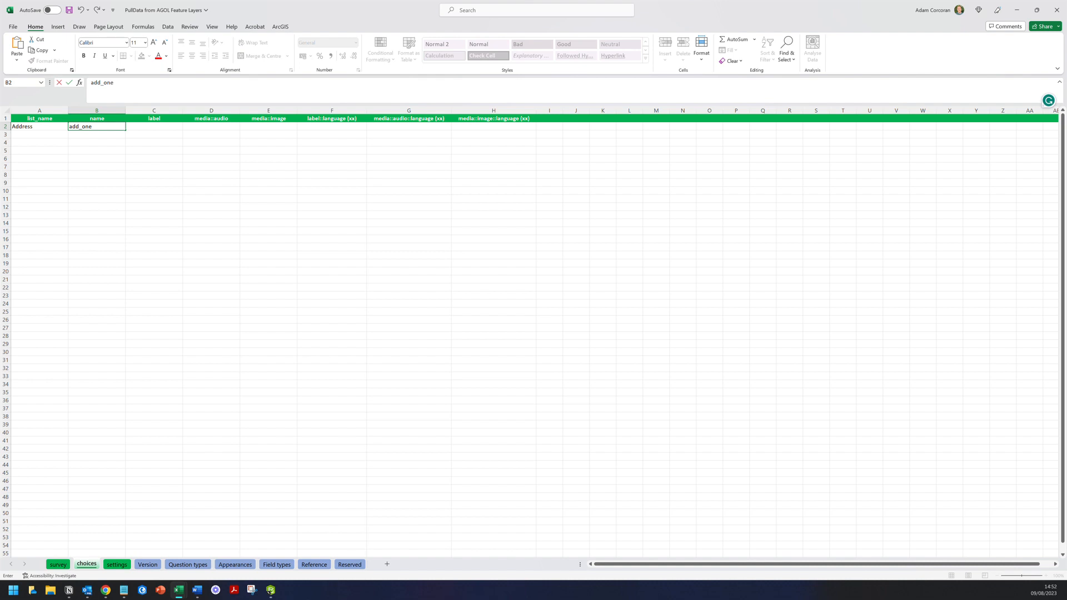
pyautogui.press('Tab')
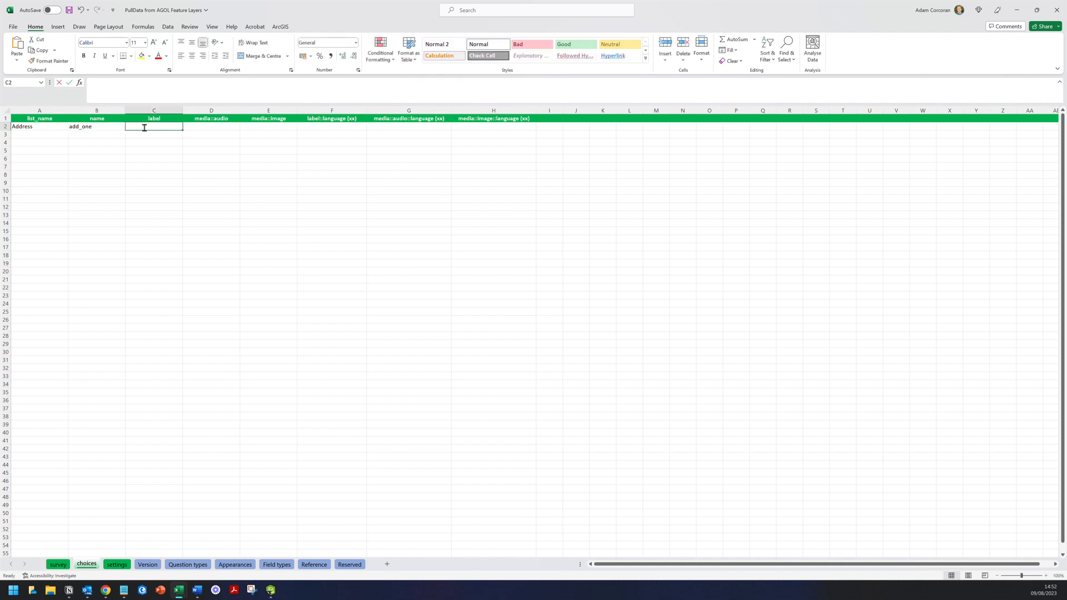
pyautogui.write('add_one')
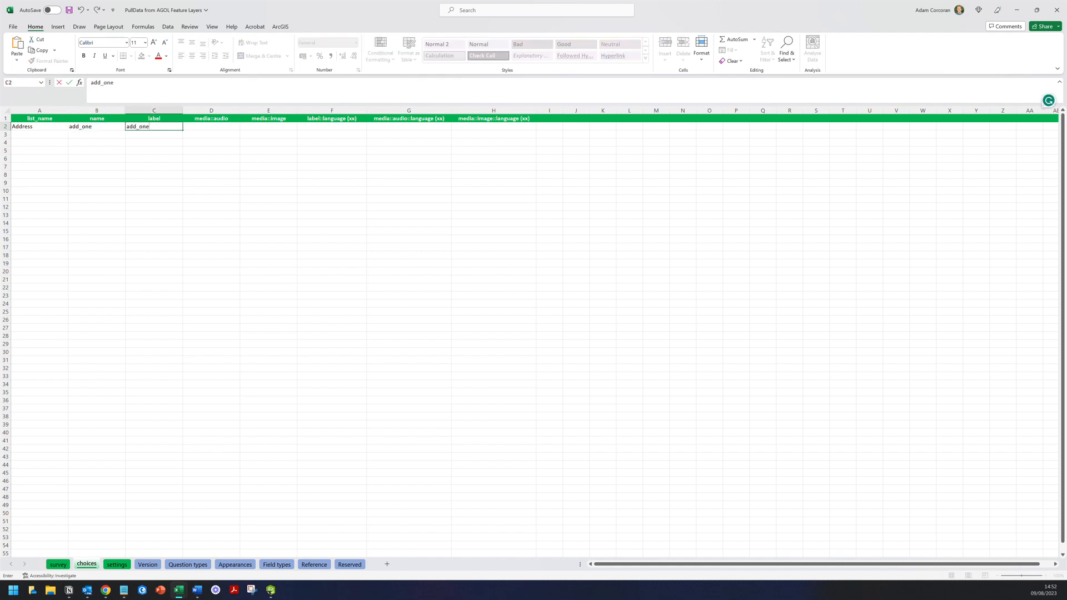
pyautogui.click(154, 151)
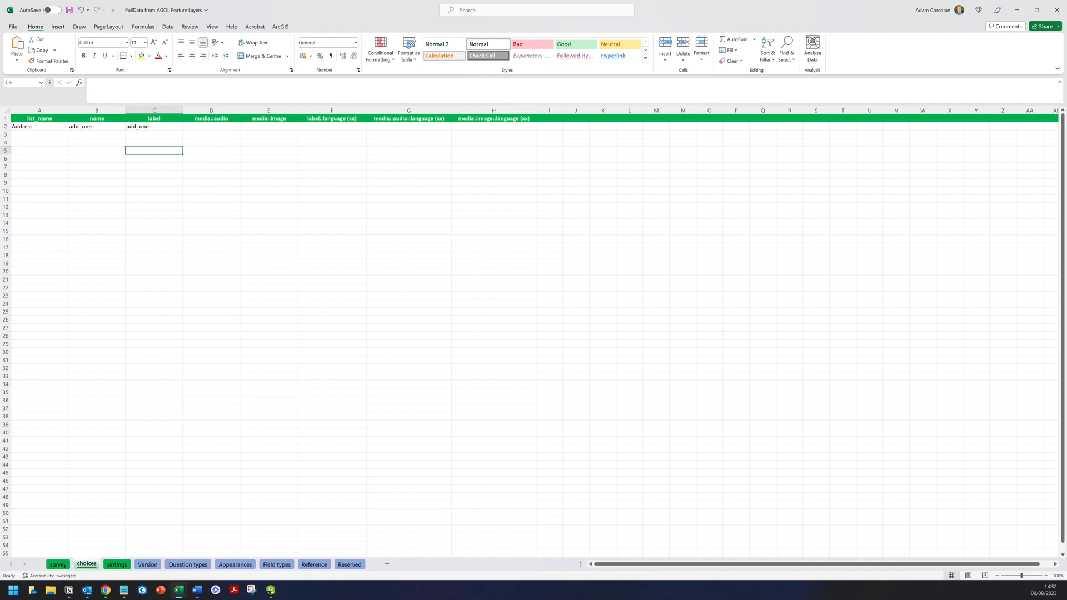
# - Verify the add_one name and label values in B2 and C2
pyautogui.click(97, 127)
pyautogui.click(154, 126)
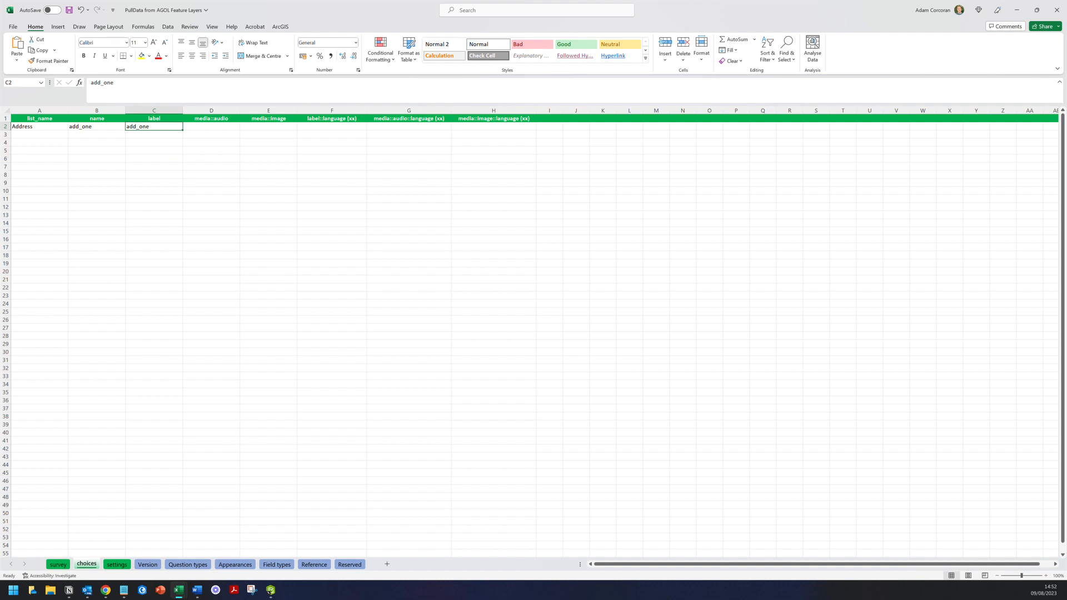
pyautogui.click(97, 127)
pyautogui.click(153, 127)
pyautogui.click(96, 127)
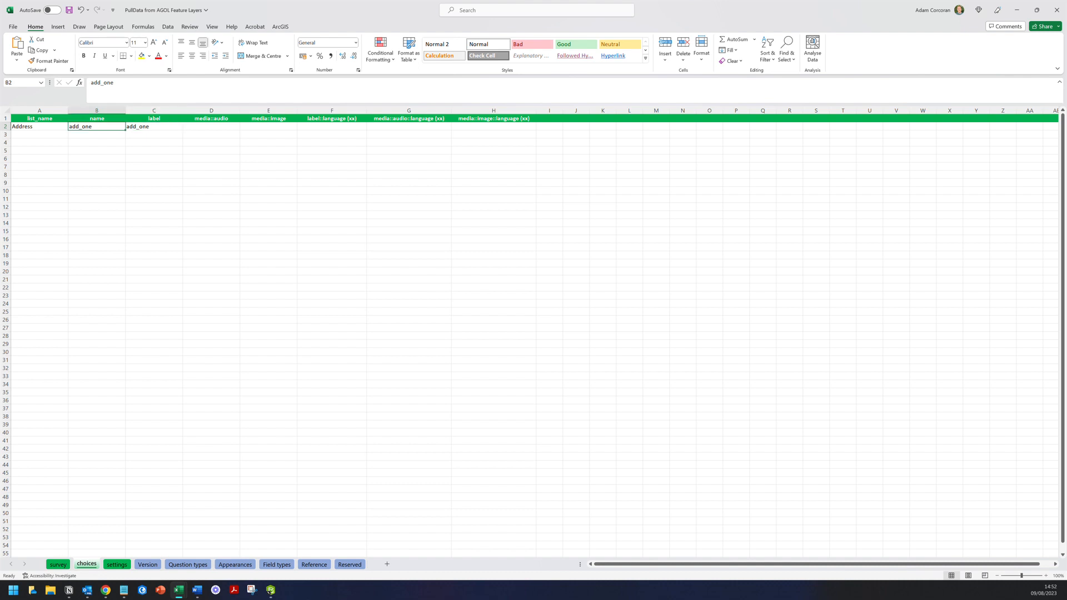
pyautogui.click(153, 127)
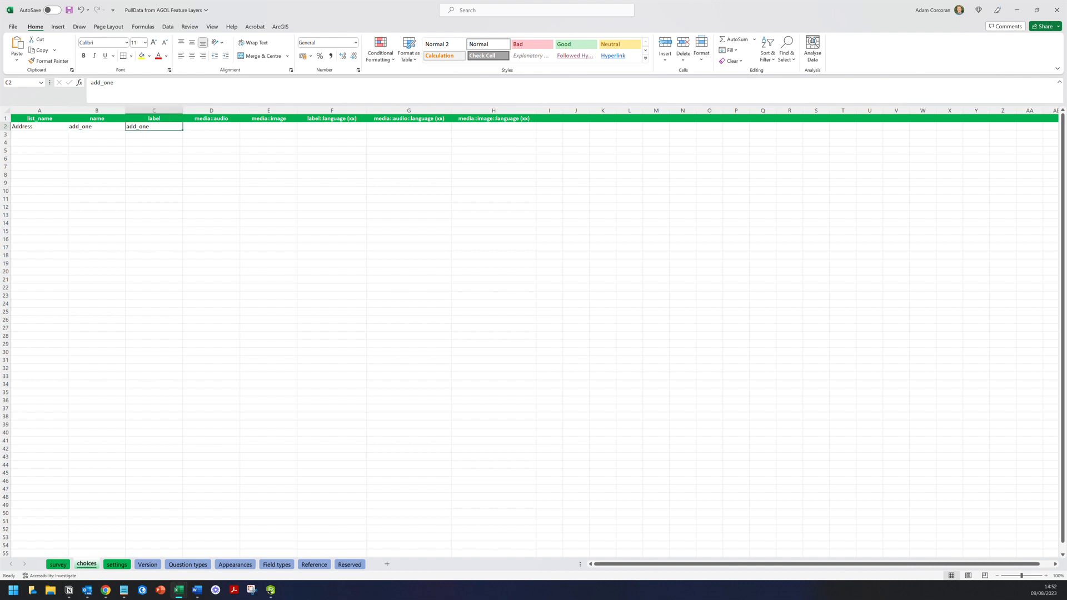
pyautogui.moveTo(87, 590)
# - Change the first question's type in A2 to select_one Address
pyautogui.click(57, 565)
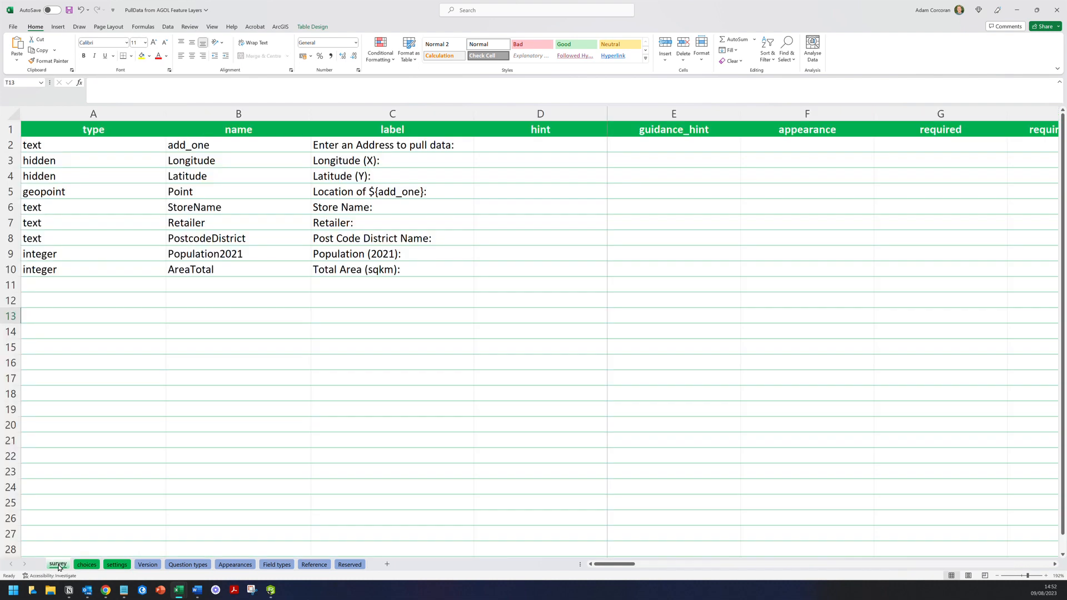
pyautogui.click(161, 145)
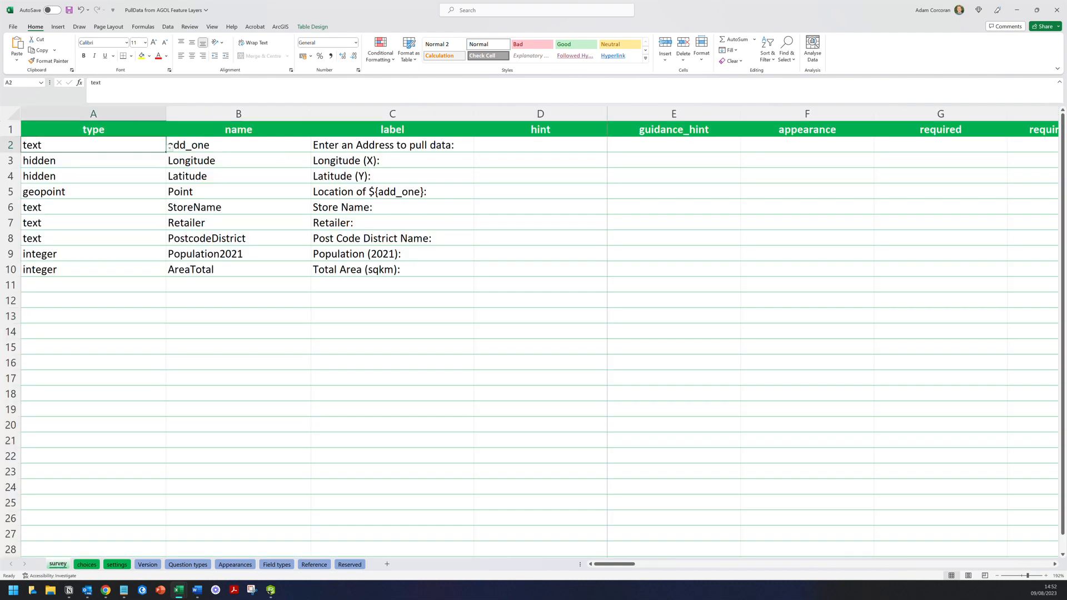
pyautogui.click(168, 147)
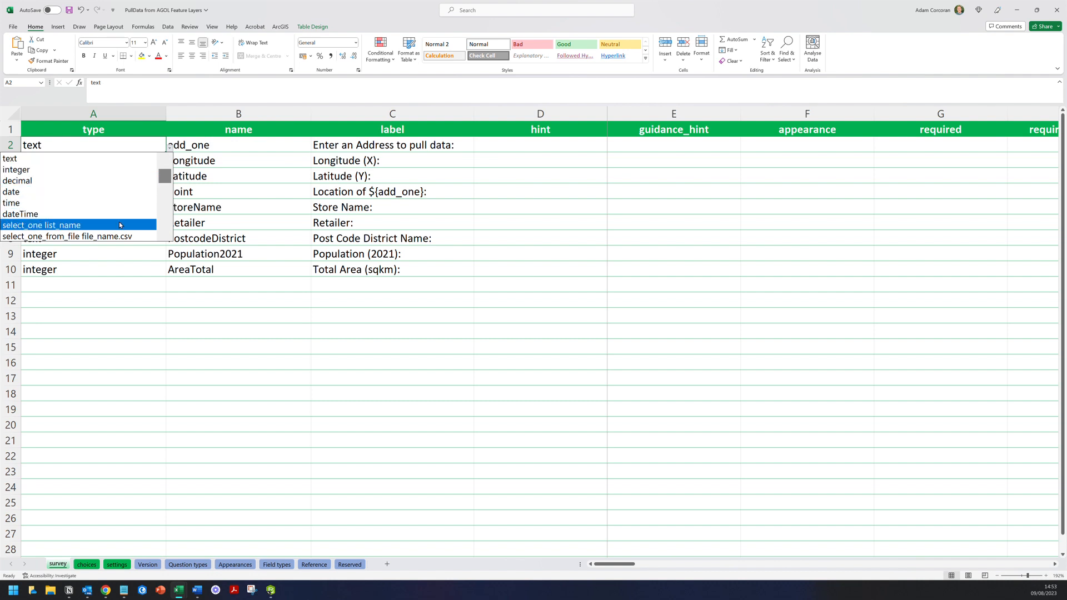
pyautogui.click(119, 224)
pyautogui.doubleClick(139, 143)
pyautogui.press('BackSpace')
pyautogui.press('BackSpace')
pyautogui.press('BackSpace')
pyautogui.press('BackSpace')
pyautogui.press('BackSpace')
pyautogui.press('BackSpace')
pyautogui.press('BackSpace')
pyautogui.press('BackSpace')
pyautogui.press('BackSpace')
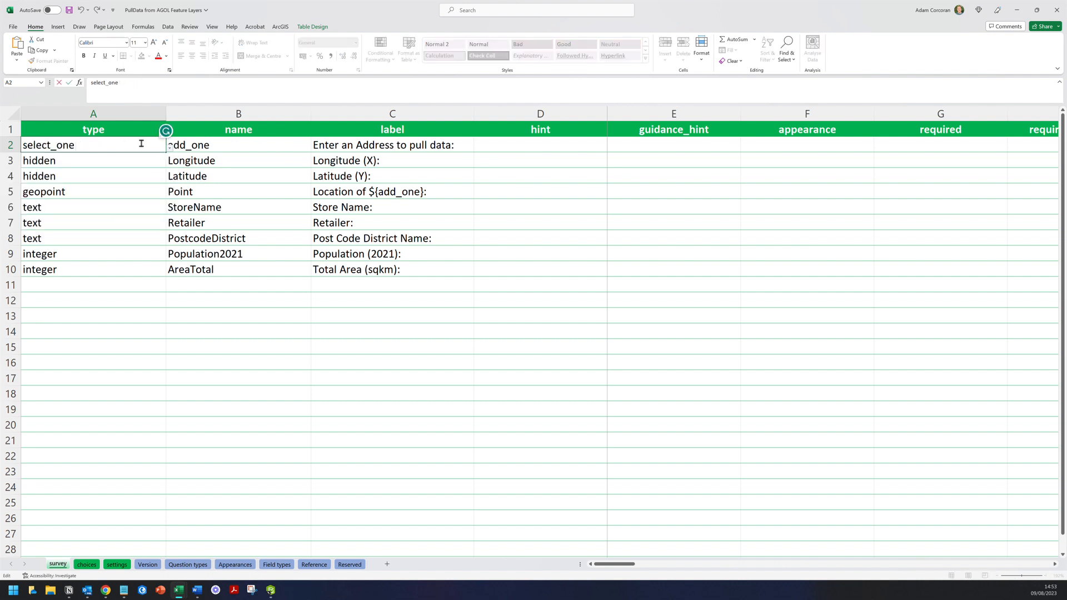
pyautogui.write('Address')
# - Confirm the Address list name on the choices sheet and save the workbook
pyautogui.click(86, 566)
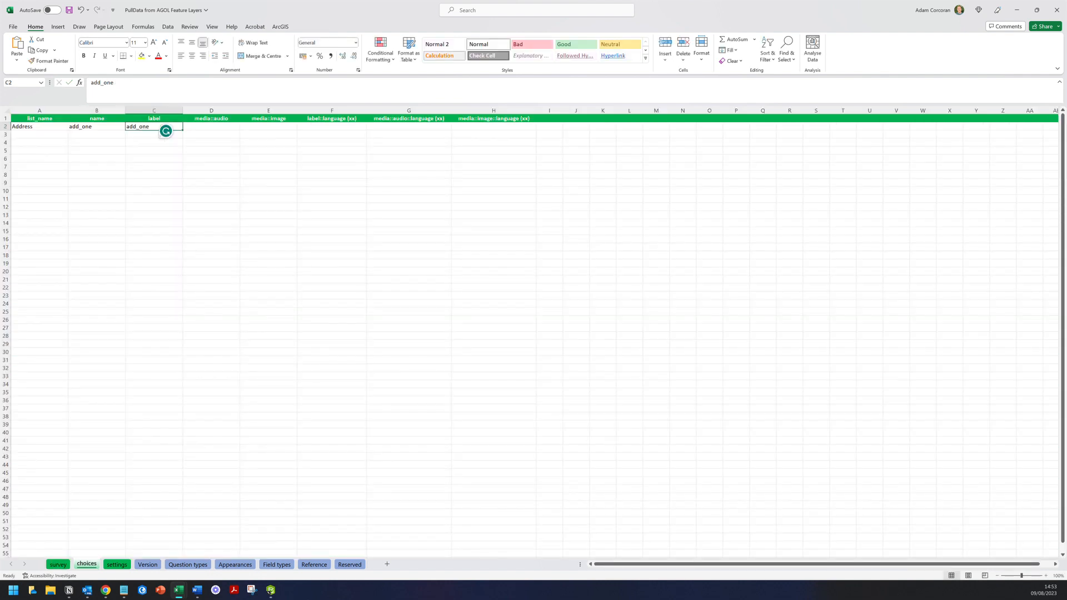
pyautogui.click(39, 127)
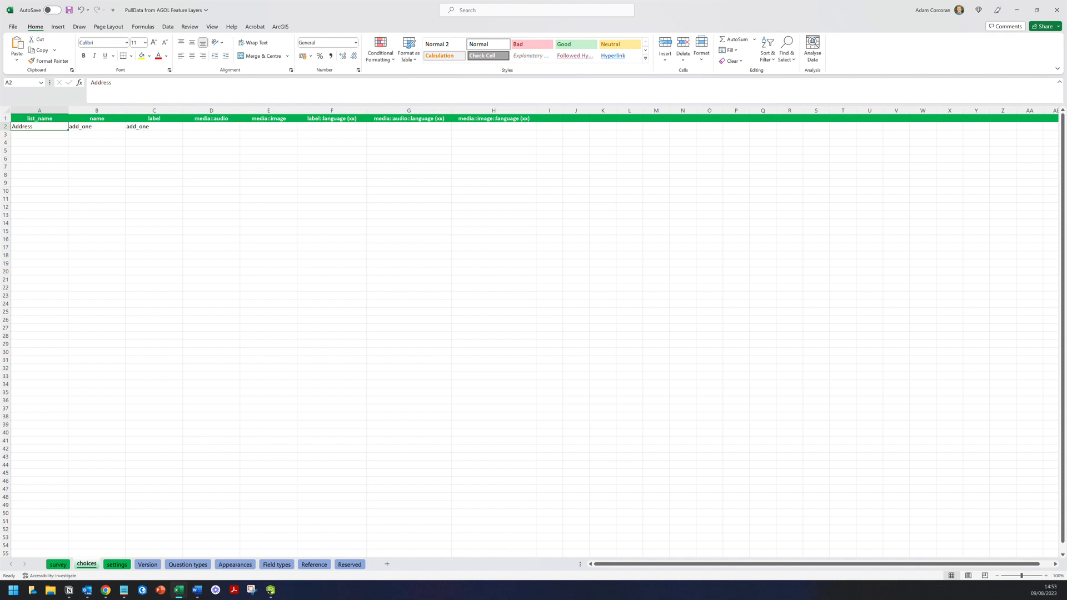
pyautogui.click(58, 564)
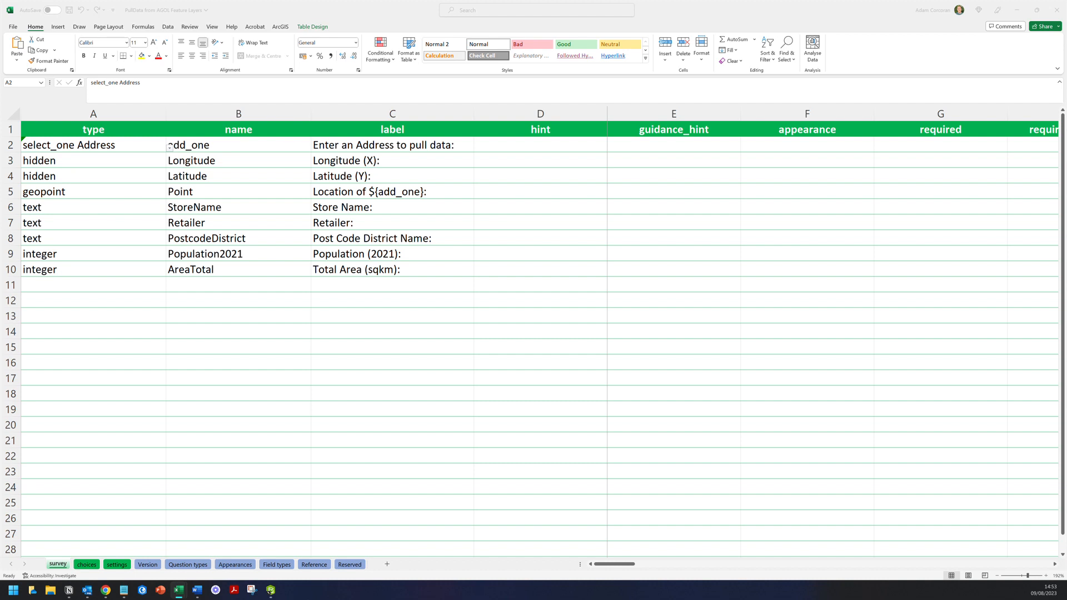
pyautogui.click(69, 11)
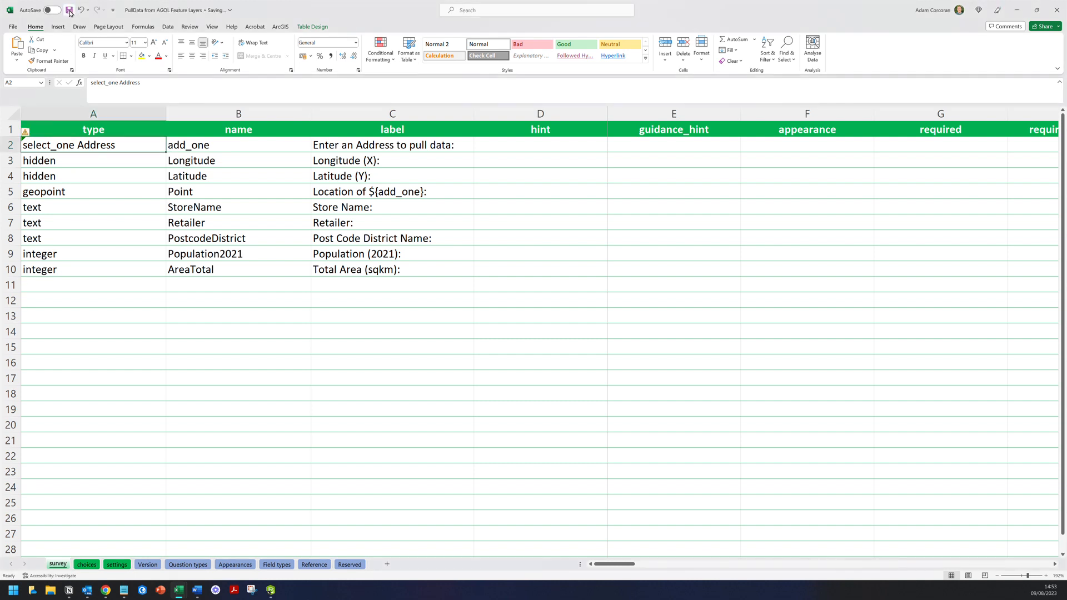
pyautogui.click(272, 593)
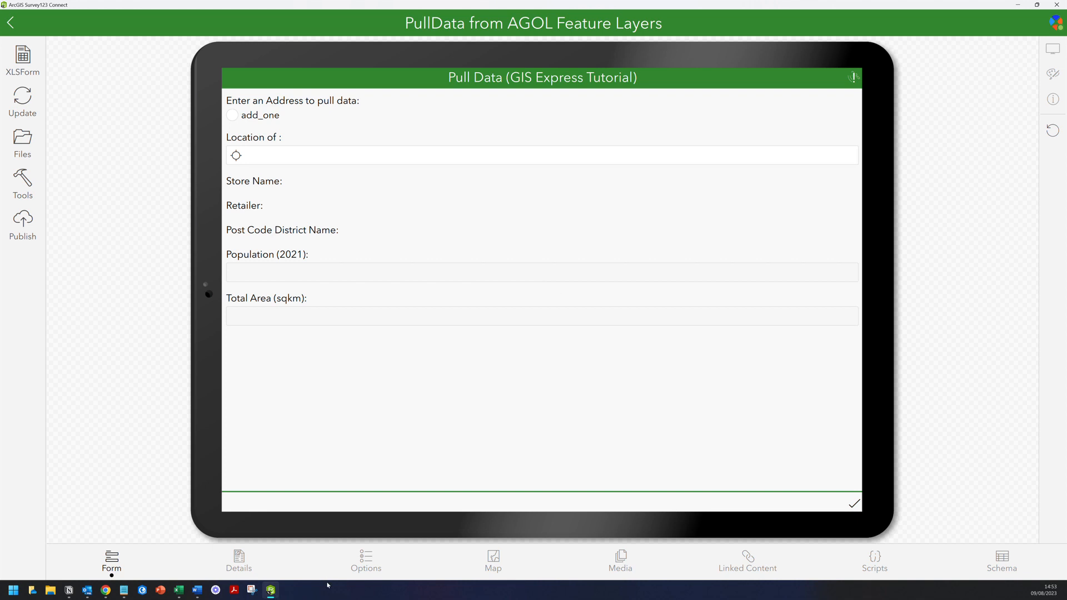
# - Select and then clear the add_one choice in the refreshed form preview
pyautogui.click(242, 119)
pyautogui.click(240, 114)
pyautogui.moveTo(178, 591)
pyautogui.click(218, 536)
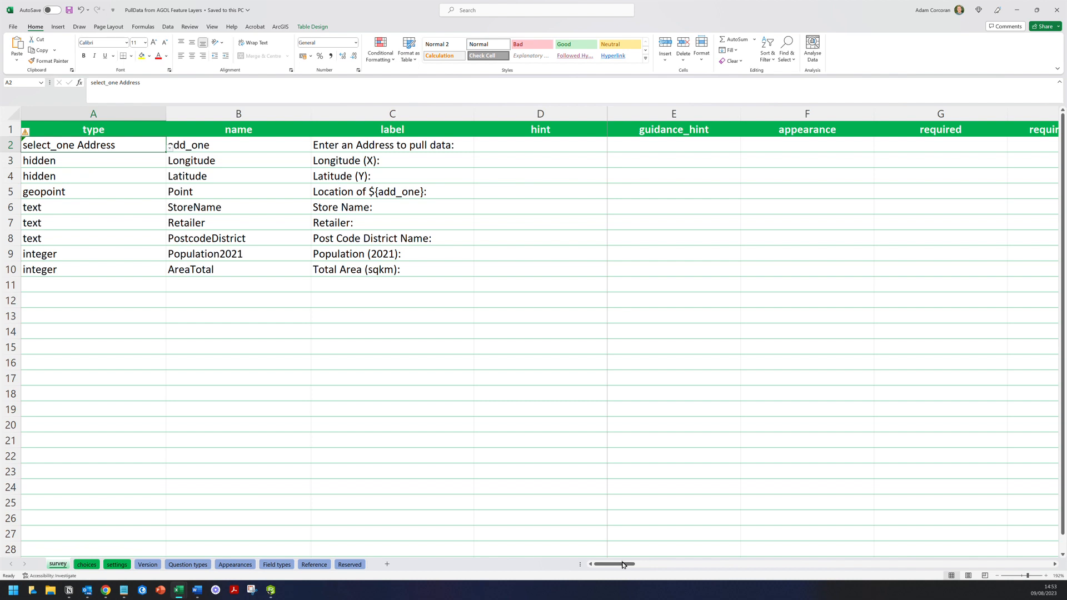
# - Enter autocomplete search("Address?url= as the appearance text in cell F2
pyautogui.moveTo(612, 564)
pyautogui.mouseDown()
pyautogui.moveTo(672, 567)
pyautogui.moveTo(623, 565)
pyautogui.mouseUp()
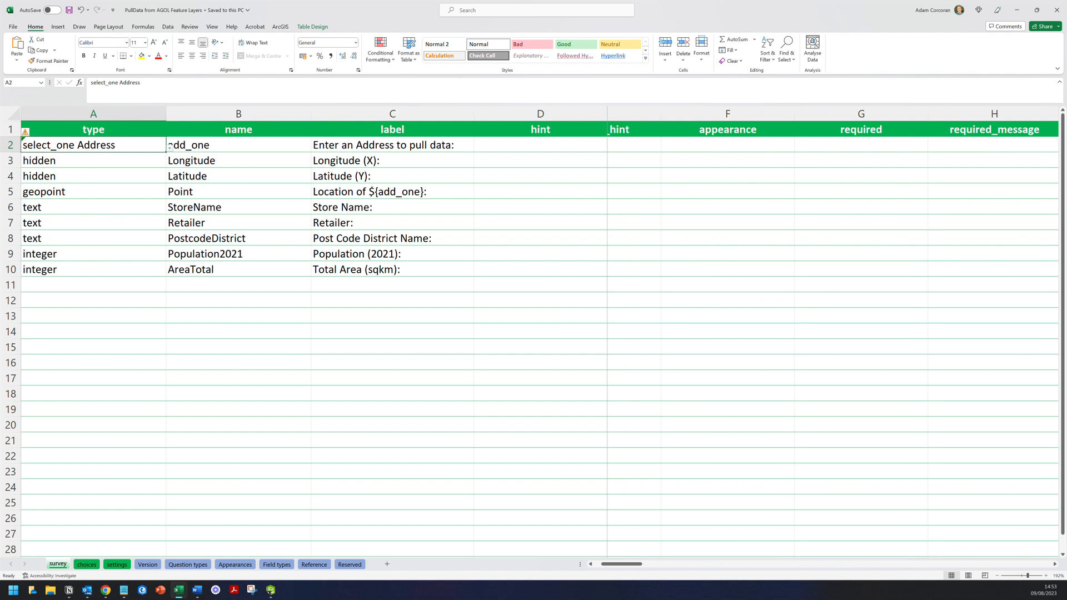
pyautogui.click(723, 144)
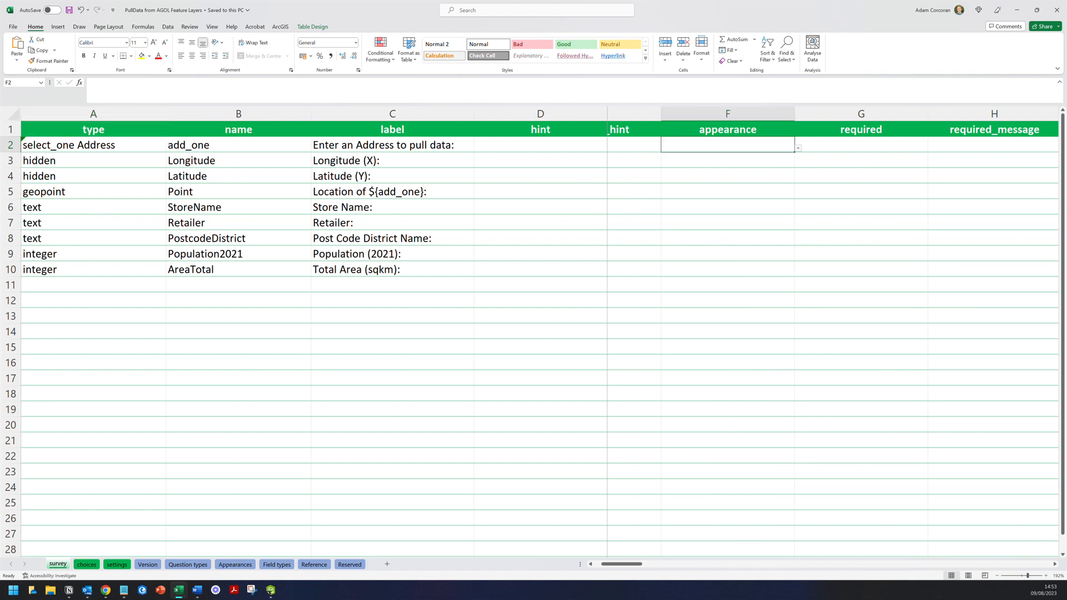
pyautogui.click(527, 93)
pyautogui.write('auto')
pyautogui.press('BackSpace')
pyautogui.write('c')
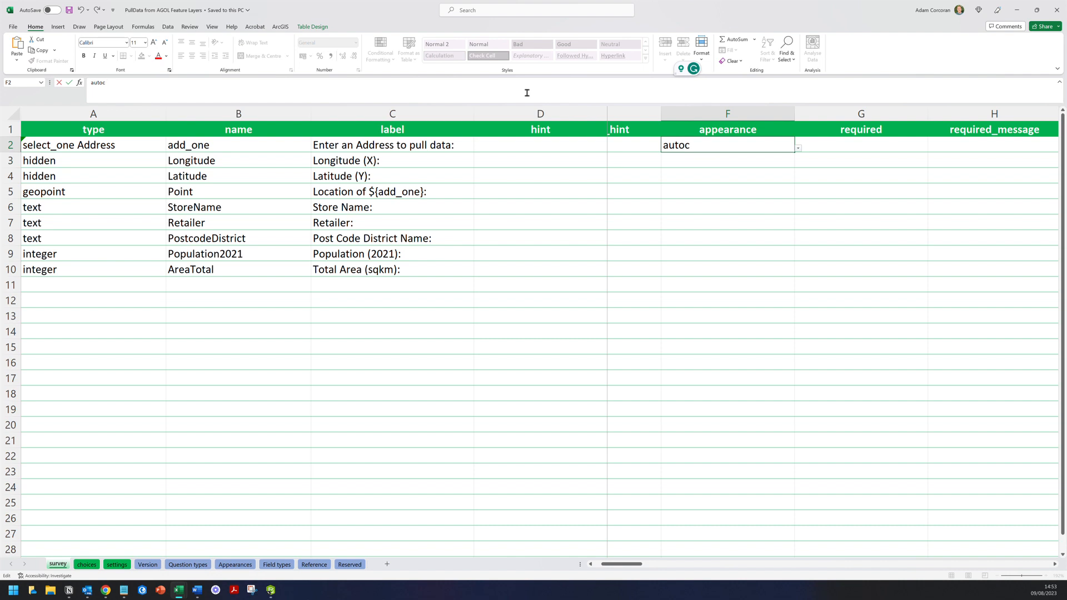
pyautogui.write('omplete search("')
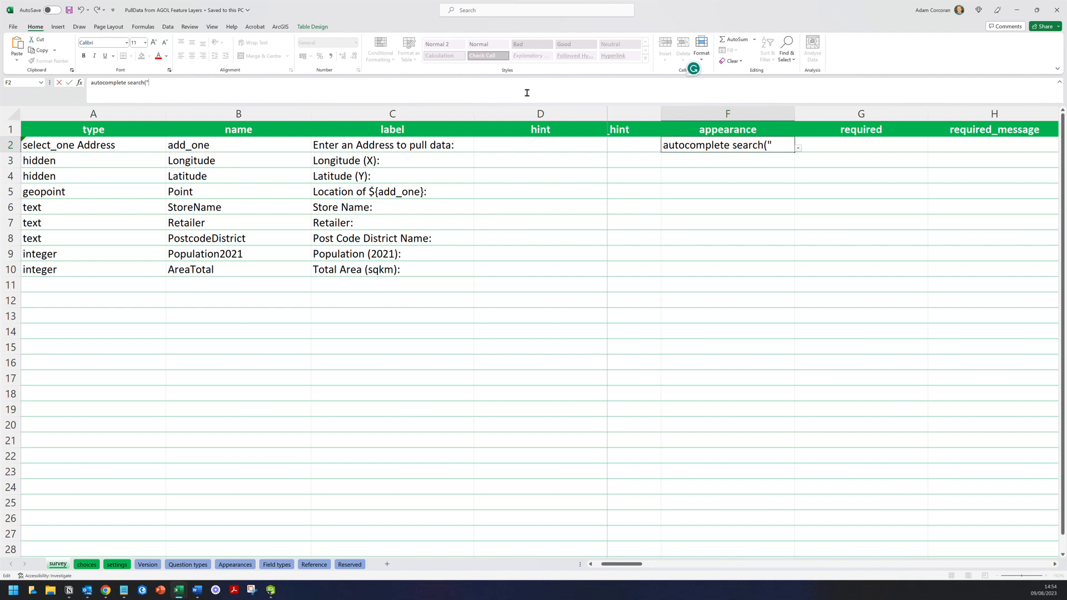
pyautogui.write('Address')
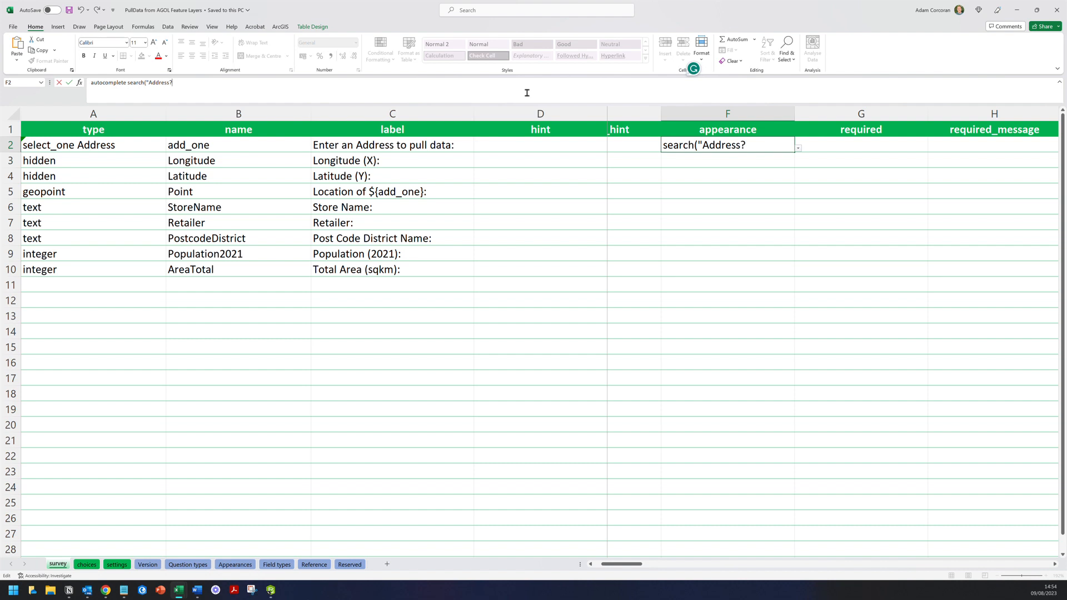
pyautogui.write('?url=')
pyautogui.hotkey('alt', 'Tab')
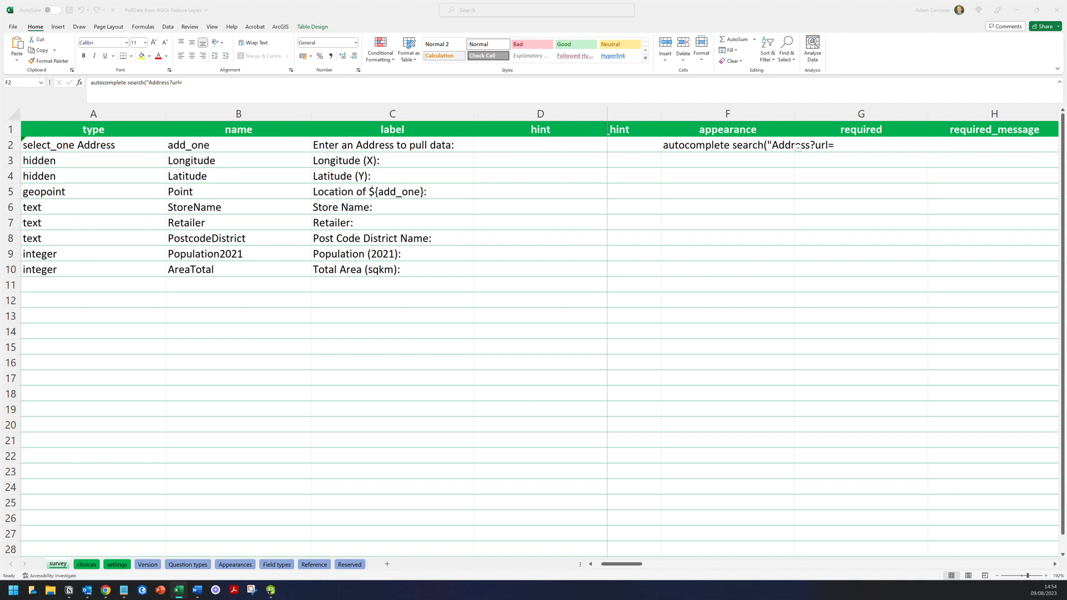
# - Paste the Geolytix_Retail_Points_2023_Q1/FeatureServer/0 URL after url=, close with "), and save
pyautogui.click(69, 590)
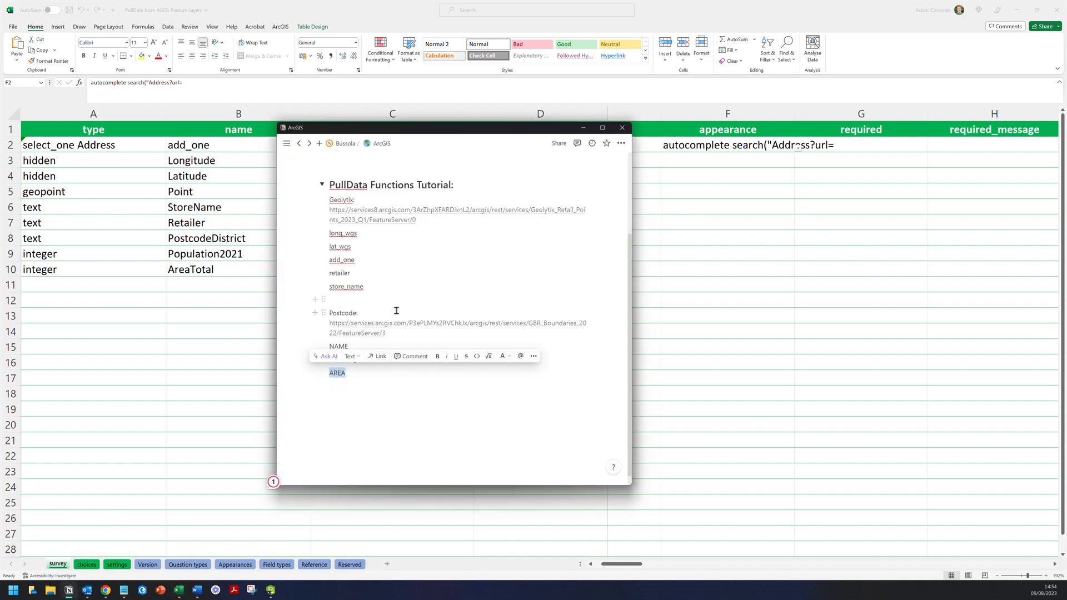
pyautogui.click(422, 221)
pyautogui.moveTo(422, 221); pyautogui.dragTo(324, 212)
pyautogui.hotkey('ctrl', 'c')
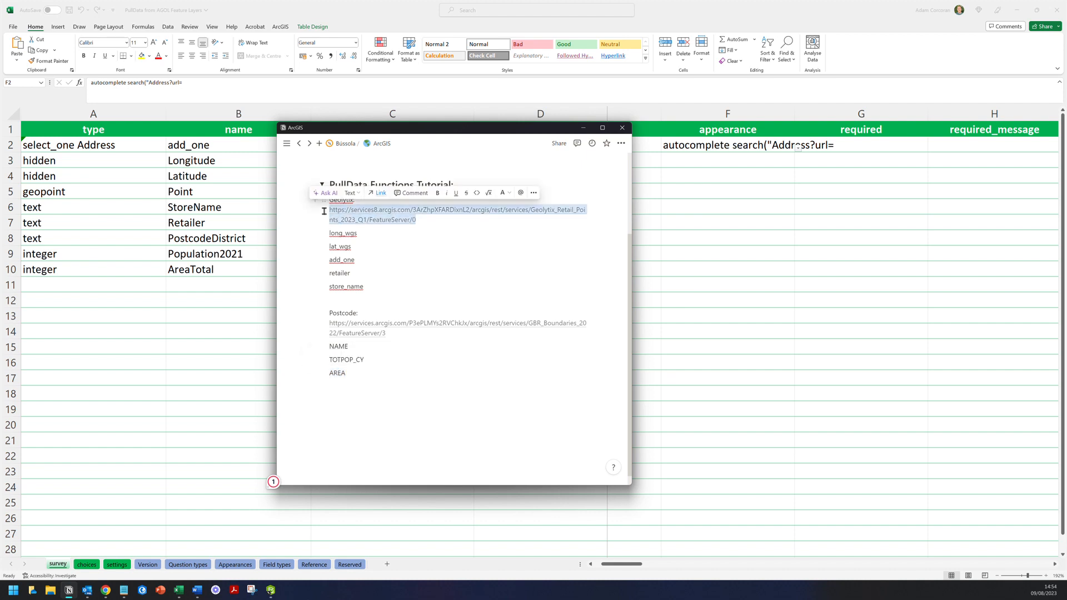
pyautogui.click(213, 83)
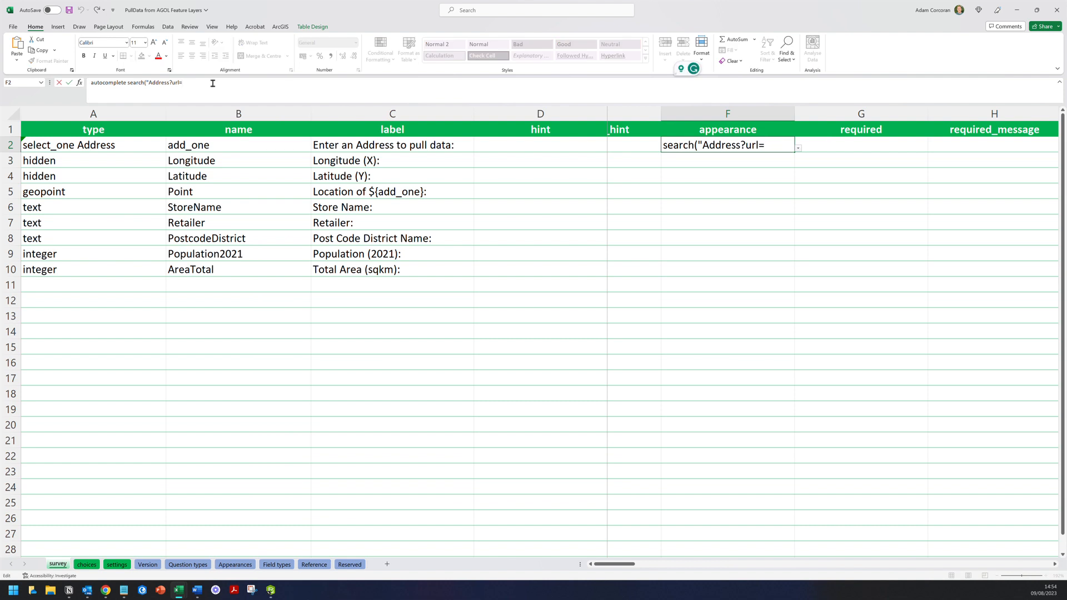
pyautogui.hotkey('ctrl', 'v')
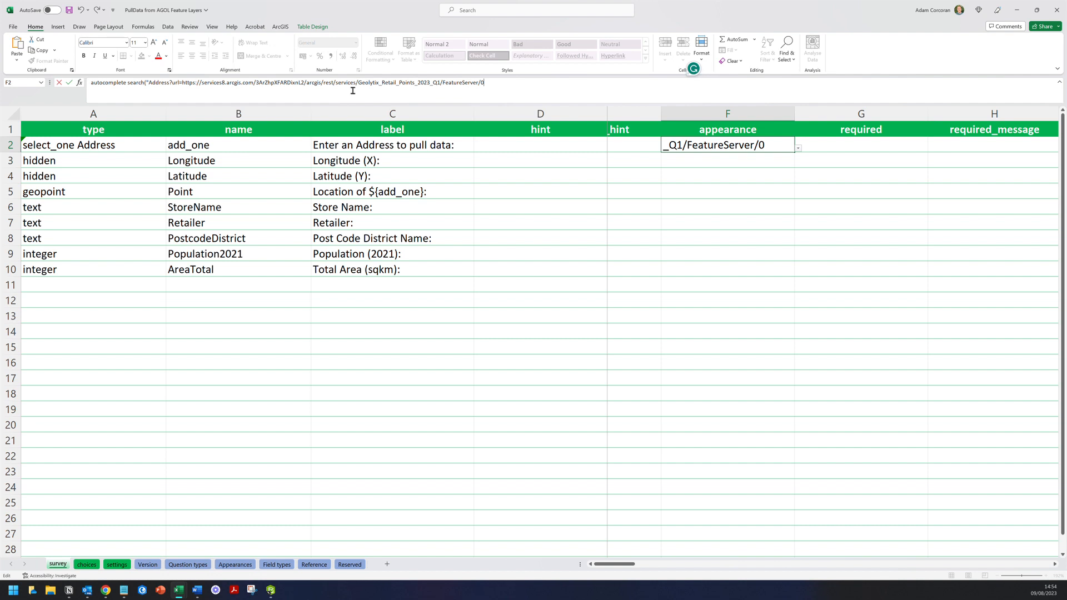
pyautogui.write('")')
pyautogui.click(728, 222)
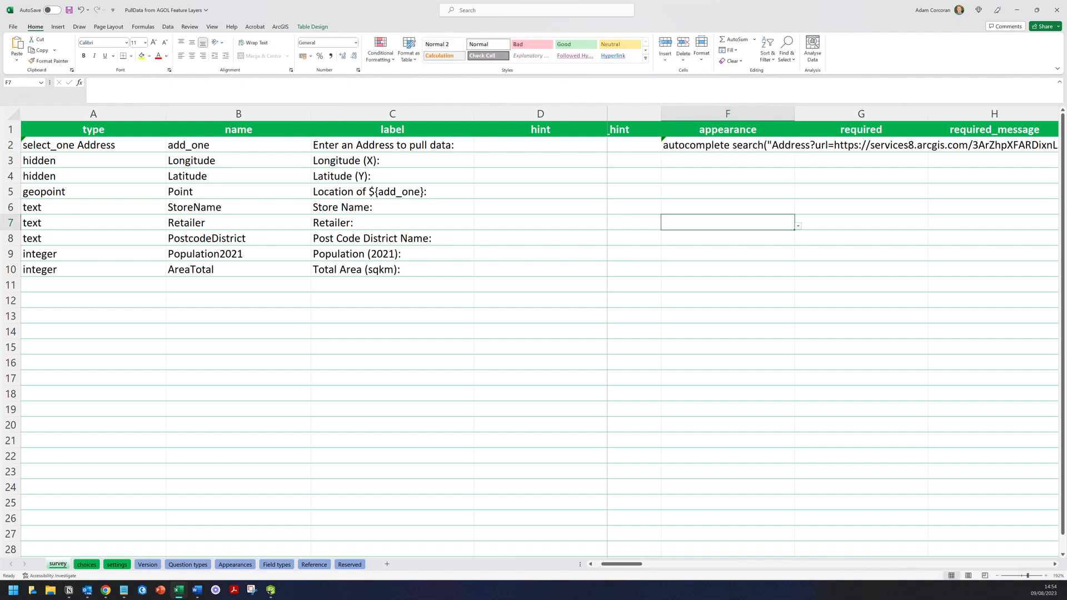
pyautogui.click(794, 146)
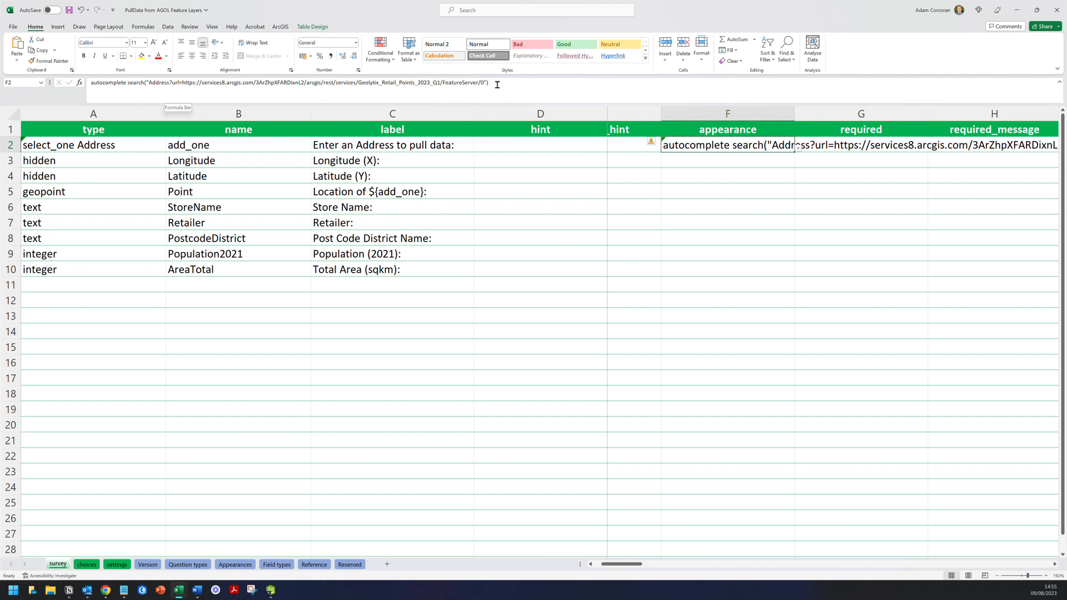
pyautogui.click(69, 10)
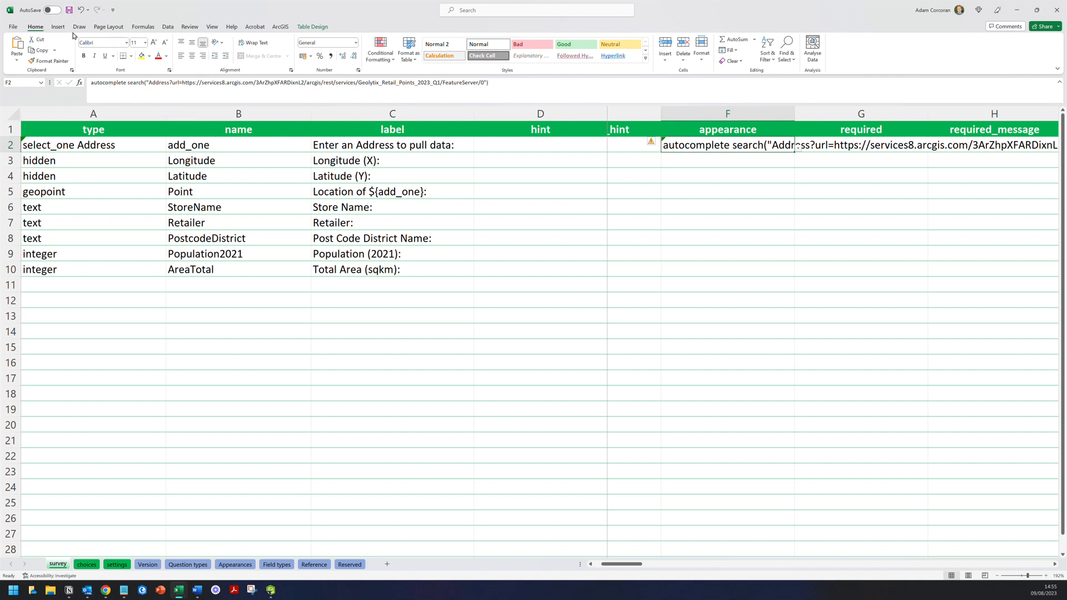
# - Sort the Geolytix Retail Points table in ArcGIS Online by add_one ascending
pyautogui.click(270, 592)
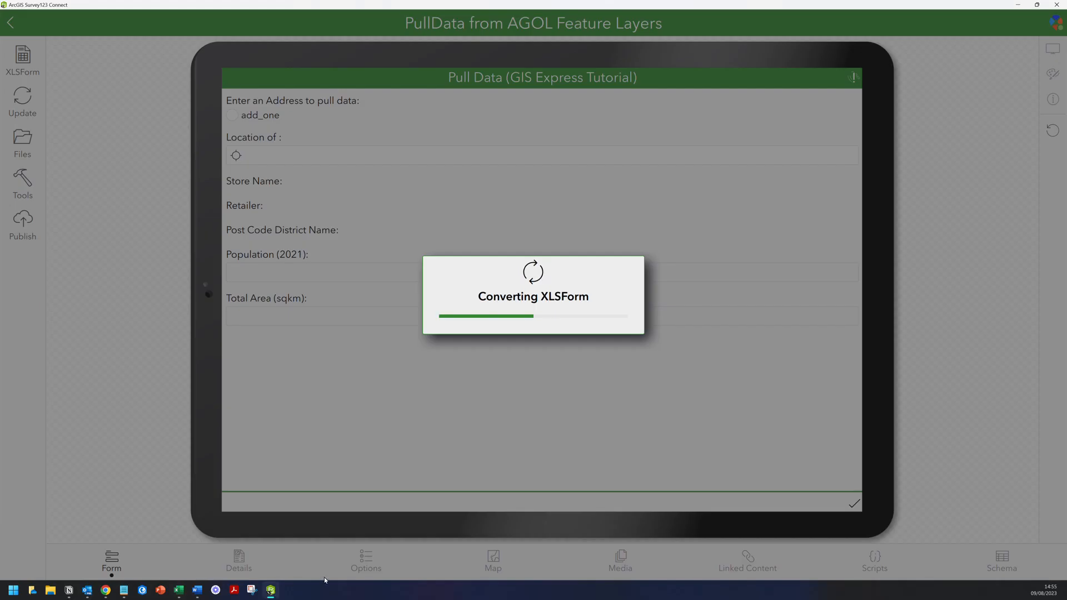
pyautogui.click(106, 595)
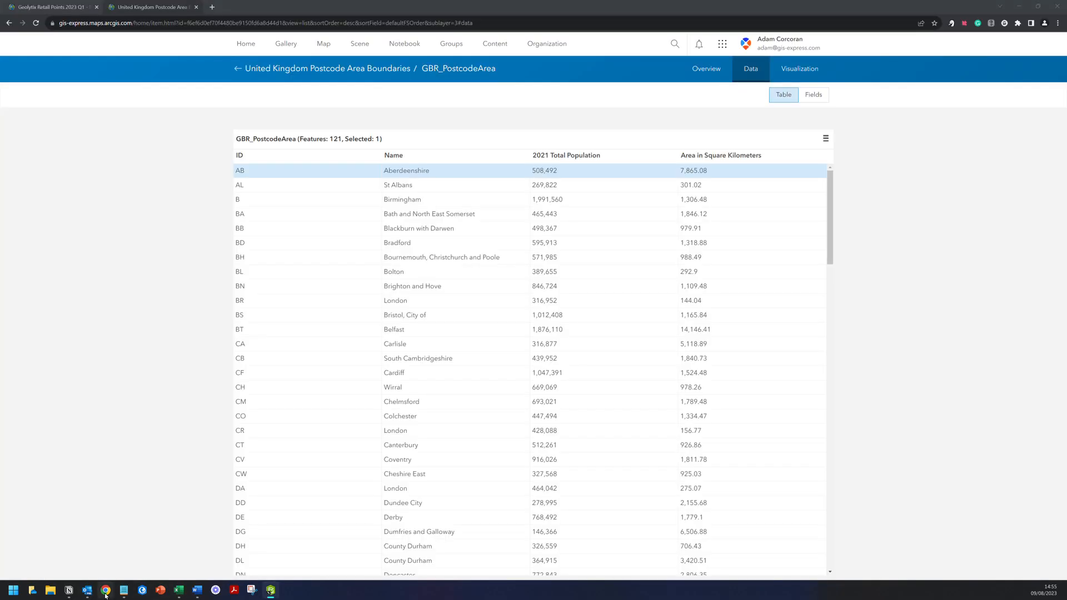
pyautogui.hotkey('ctrl', 'pageup')
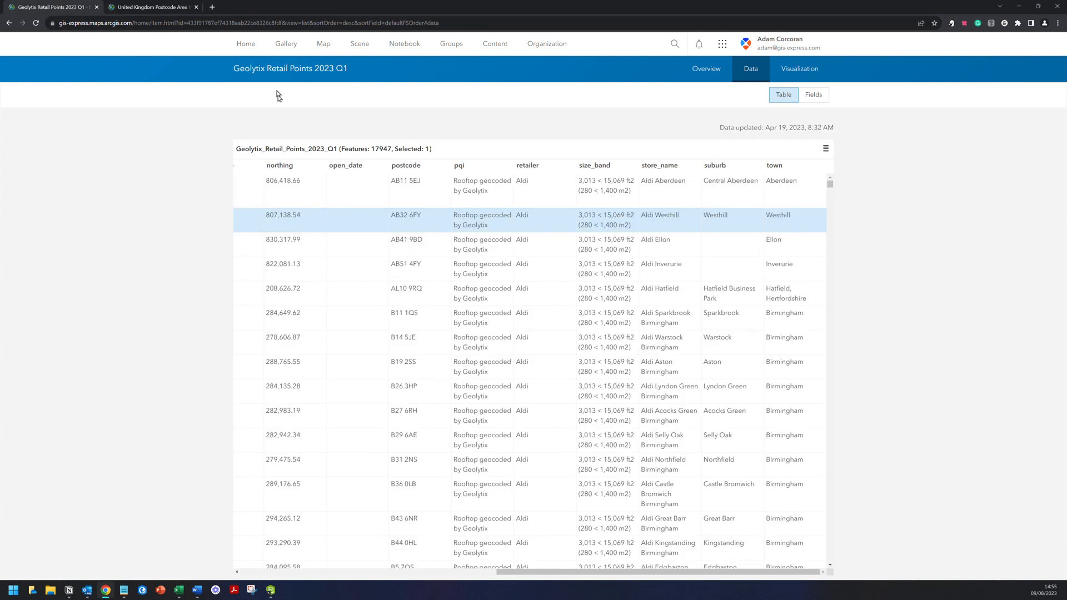
pyautogui.moveTo(695, 572); pyautogui.dragTo(404, 546)
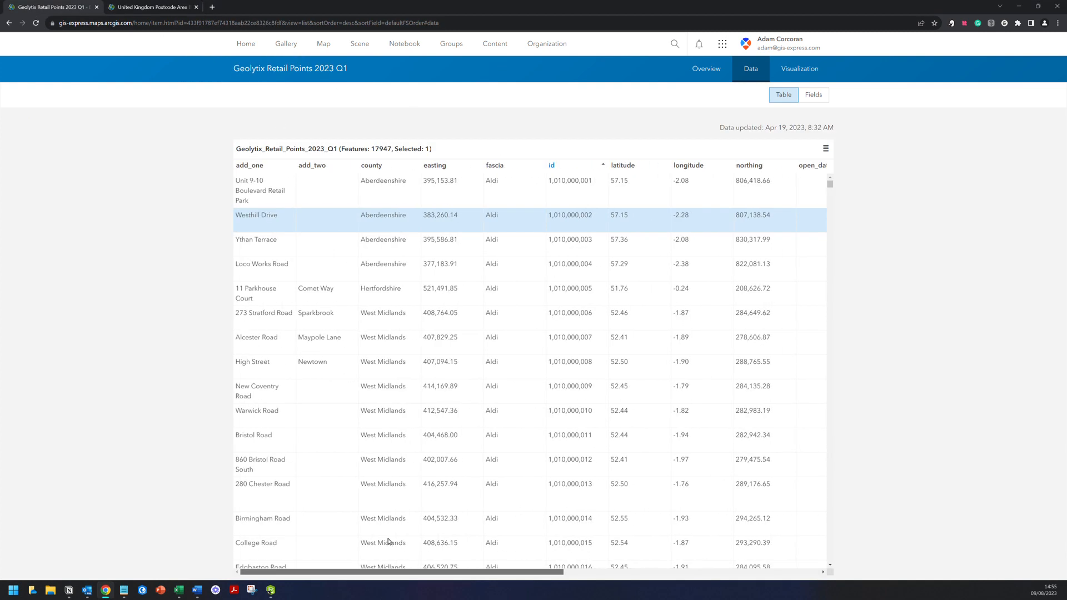
pyautogui.click(261, 165)
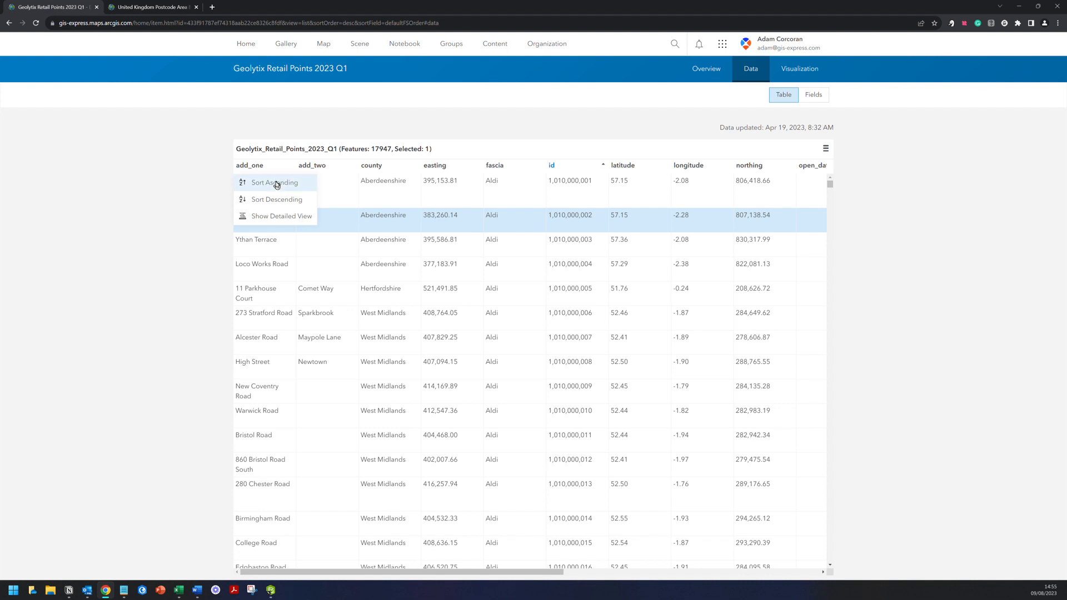
pyautogui.click(276, 183)
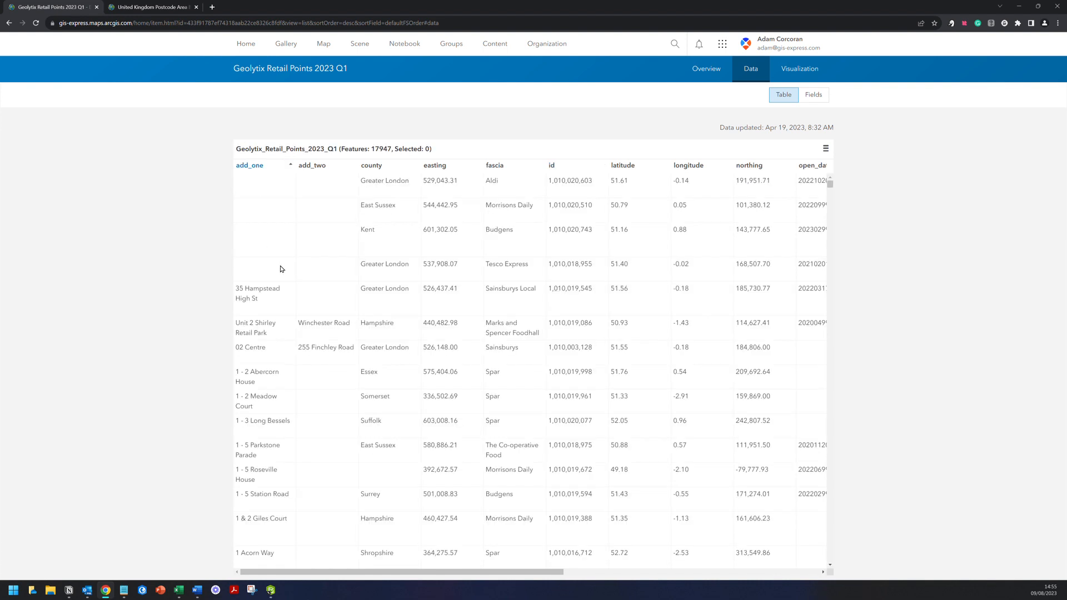
# - Browse the sorted records, including the two 1 Broad Street entries, then return to the address box in the Survey123 preview
pyautogui.scroll(-10, 279, 295)
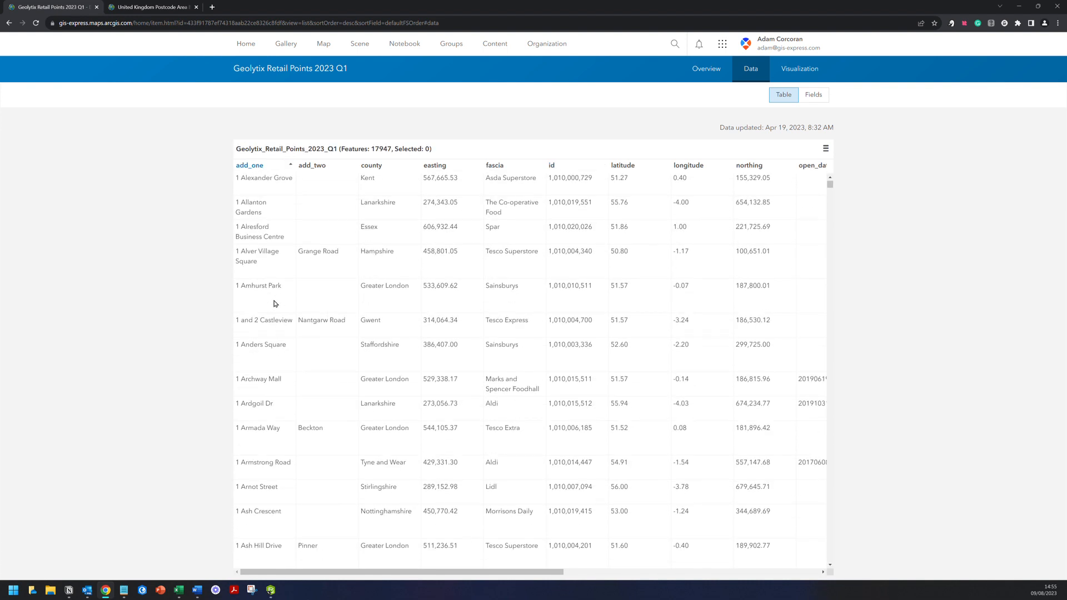
pyautogui.scroll(-10, 280, 315)
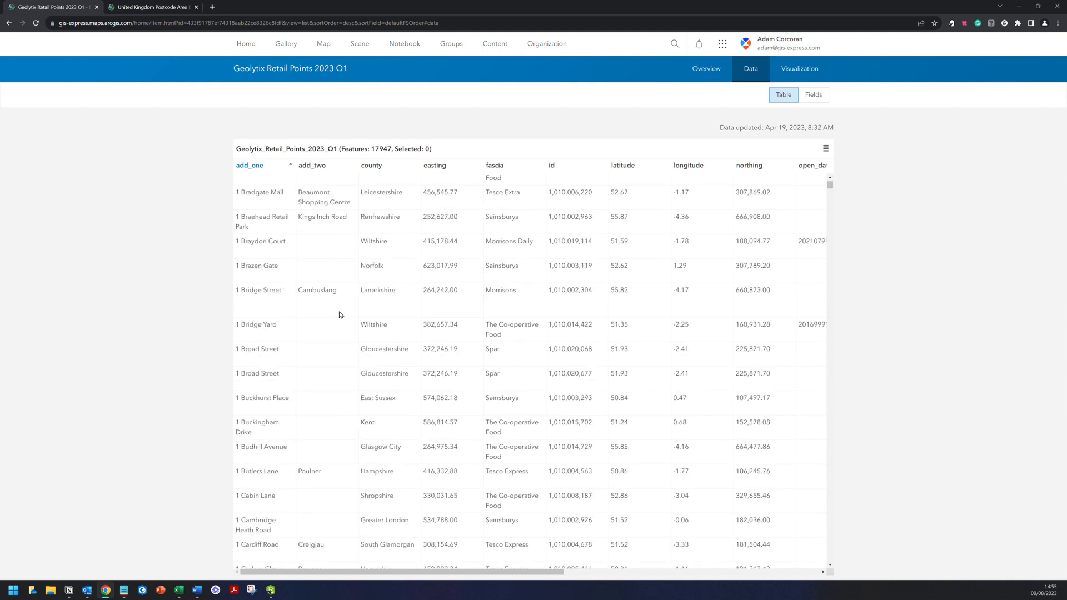
pyautogui.click(275, 362)
pyautogui.click(277, 376)
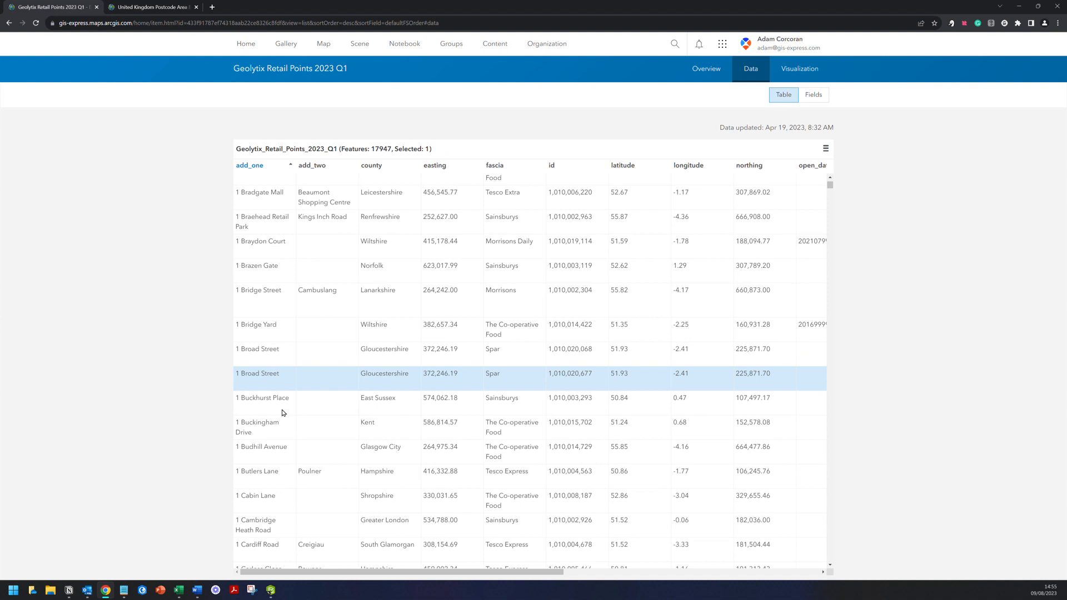
pyautogui.scroll(-5, 283, 413)
pyautogui.scroll(-3, 283, 424)
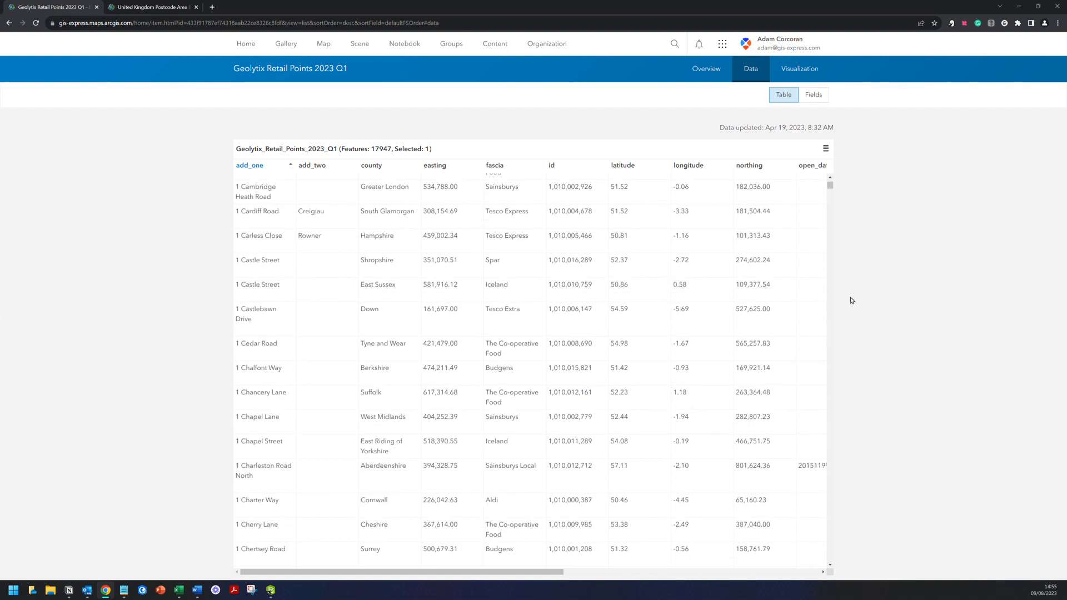
pyautogui.click(830, 195)
pyautogui.moveTo(830, 192); pyautogui.dragTo(828, 256)
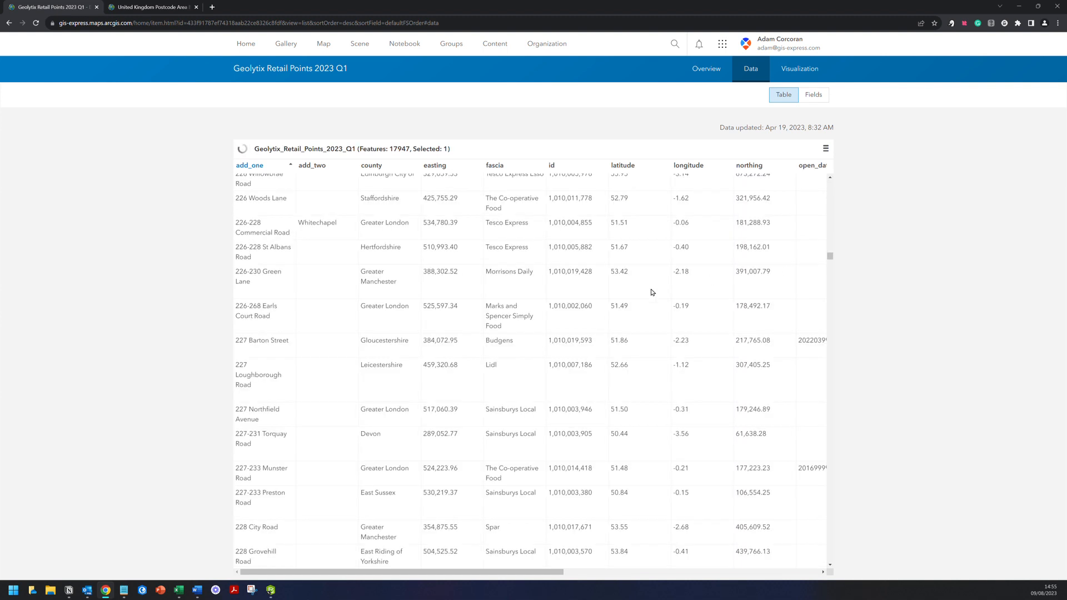
pyautogui.click(271, 590)
pyautogui.click(239, 120)
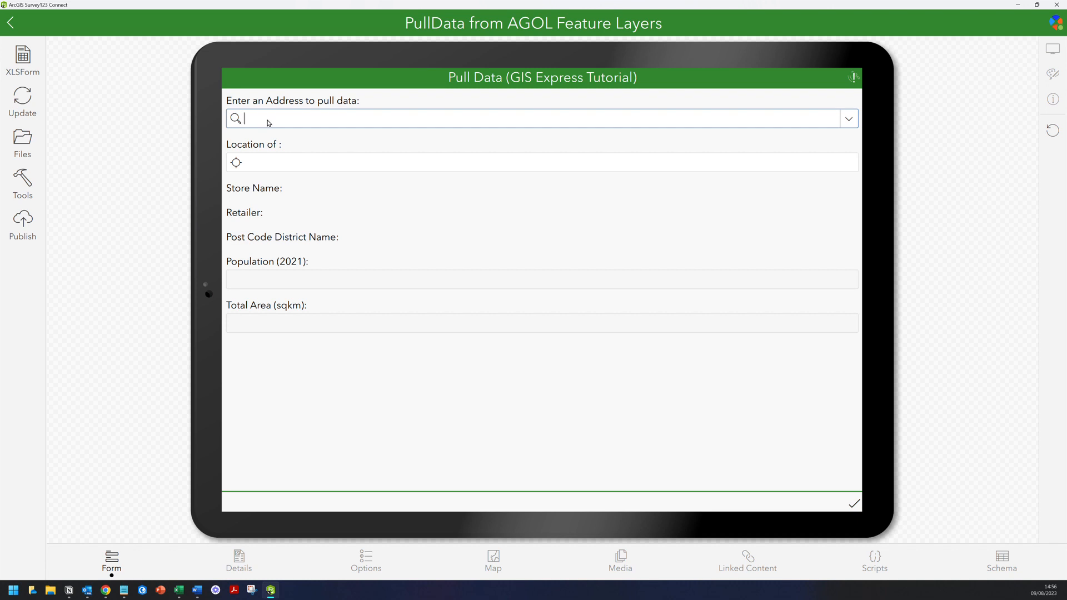
# - Search 'main street' and pick 115-119 Main Street, filling Co-op Neilston, Glasgow City, population 1229659 and area 1812
pyautogui.write('main s')
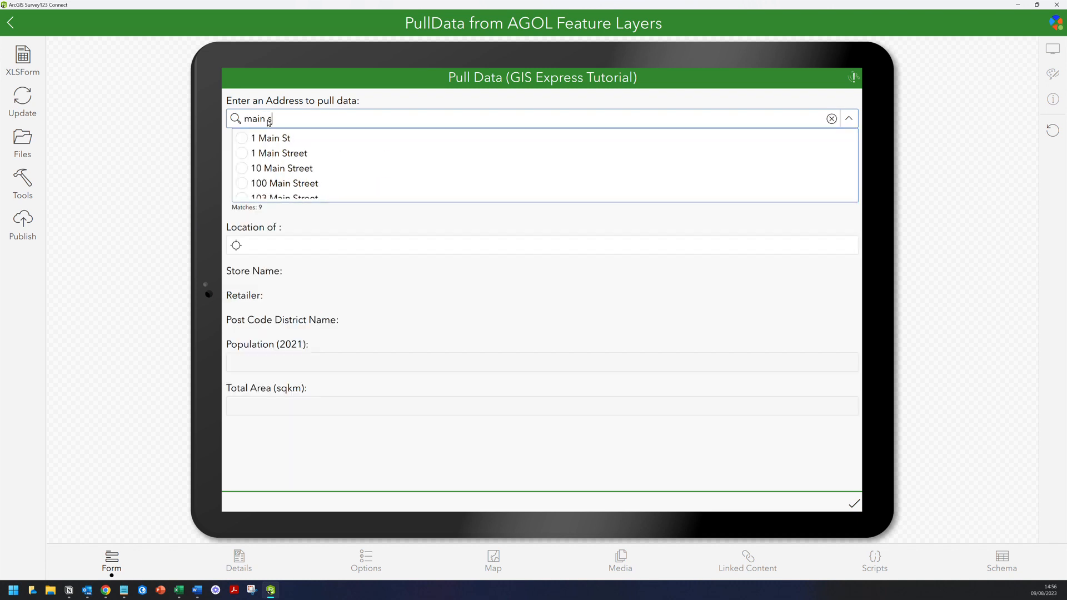
pyautogui.write('treet')
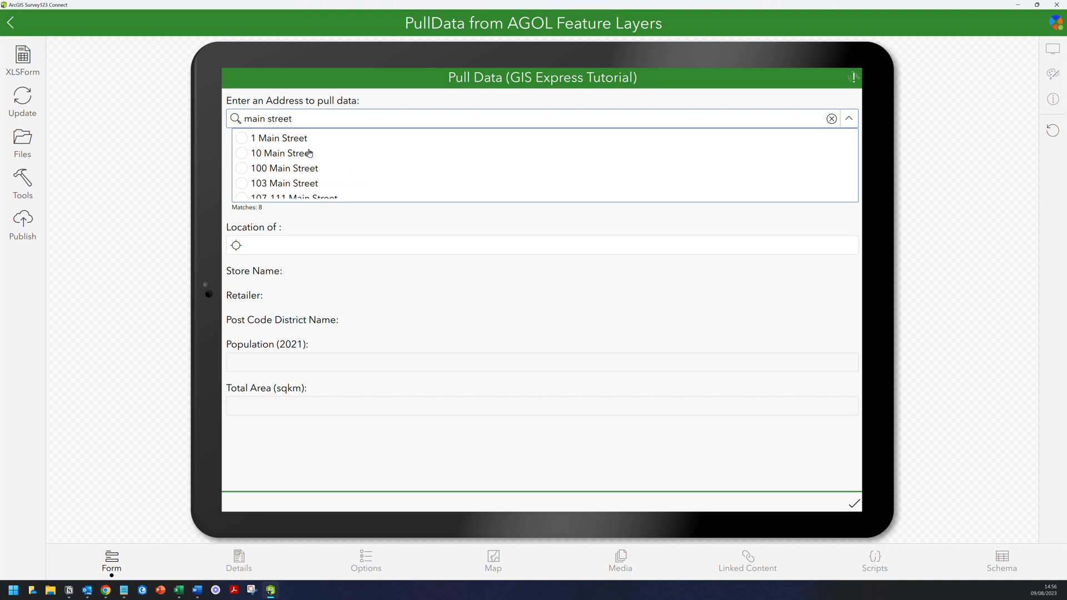
pyautogui.scroll(-3, 325, 149)
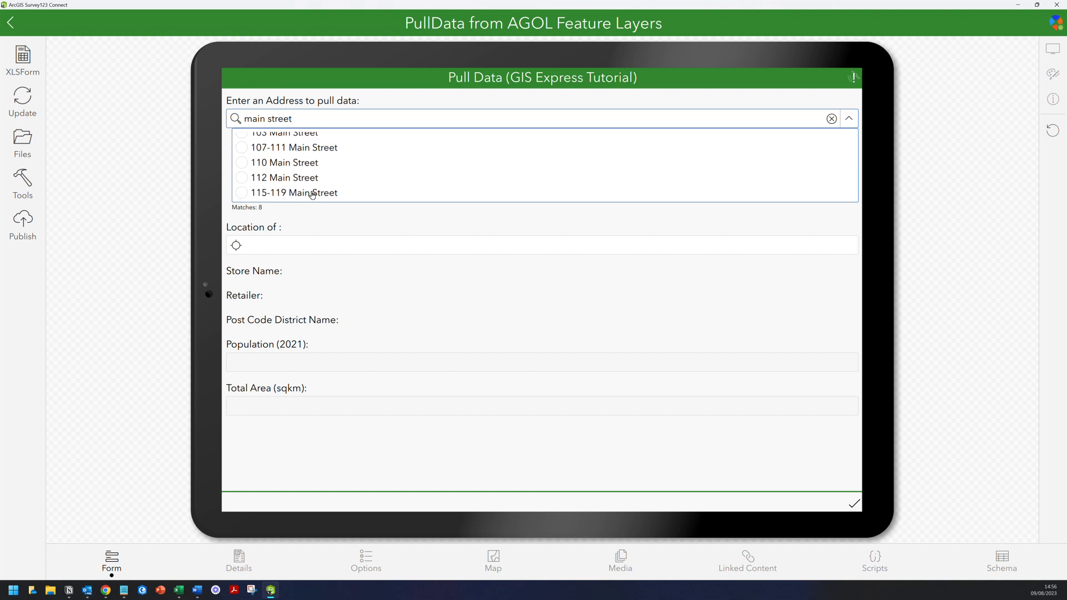
pyautogui.click(255, 193)
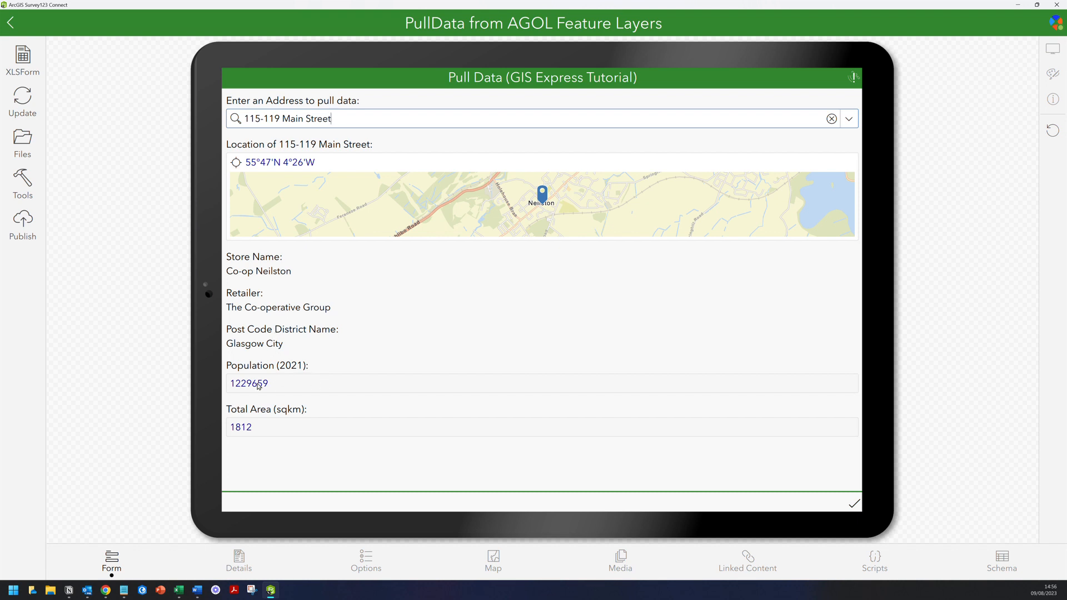
pyautogui.moveTo(340, 118); pyautogui.dragTo(243, 118)
# - Clear the address, search 'west' and 'hill', and pick 101 West Road
pyautogui.press('BackSpace')
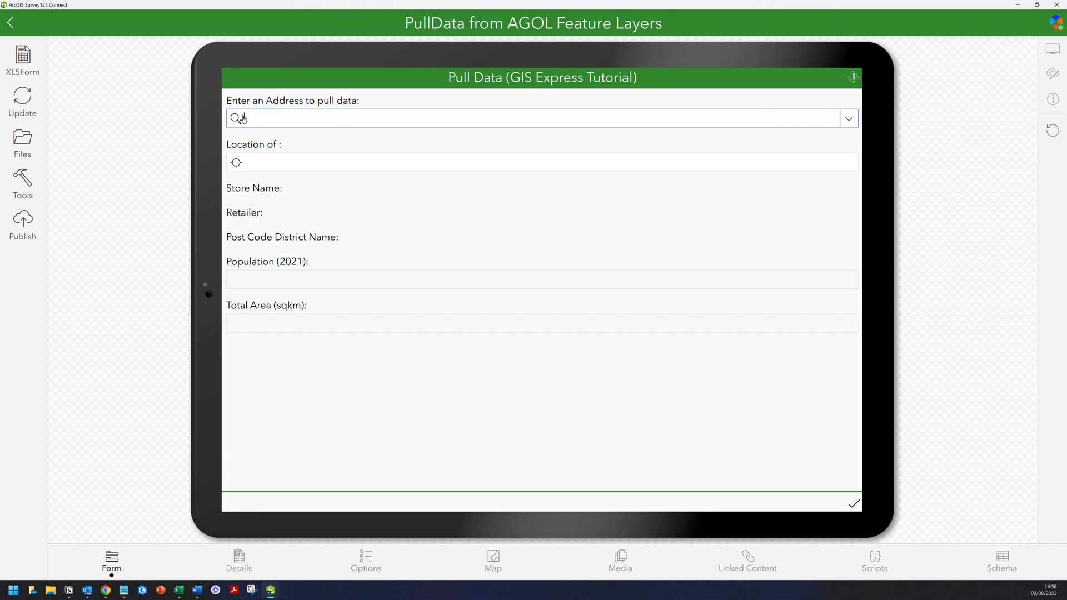
pyautogui.write('west')
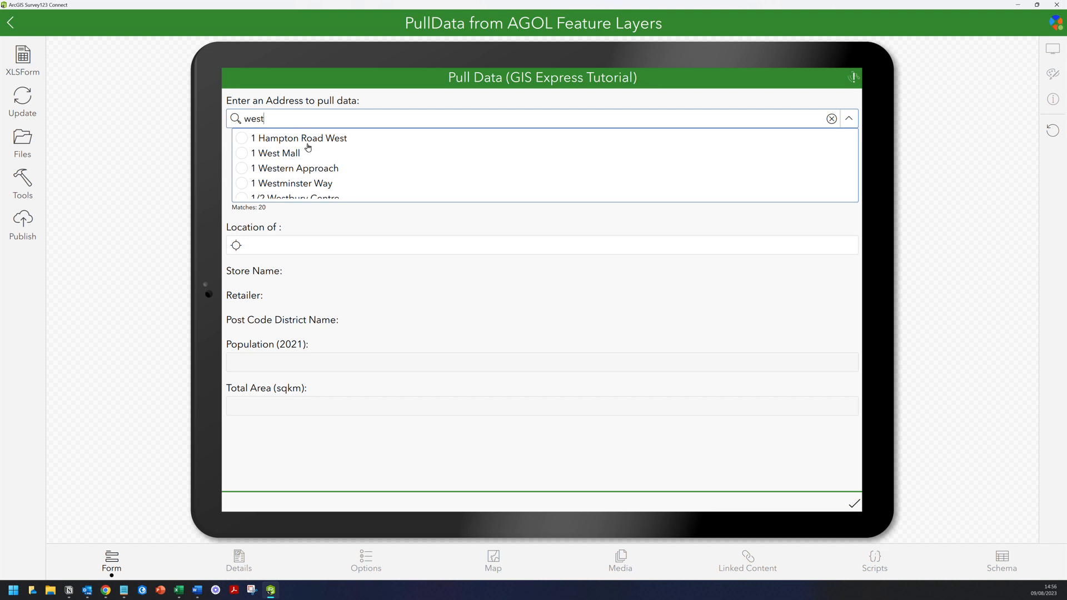
pyautogui.scroll(-2, 308, 147)
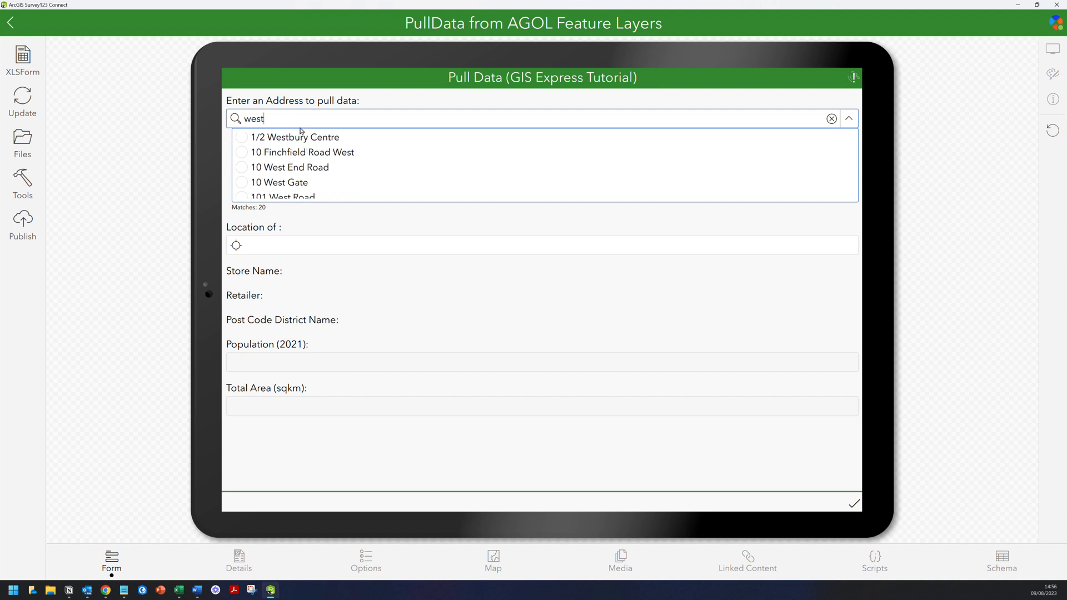
pyautogui.write('hill')
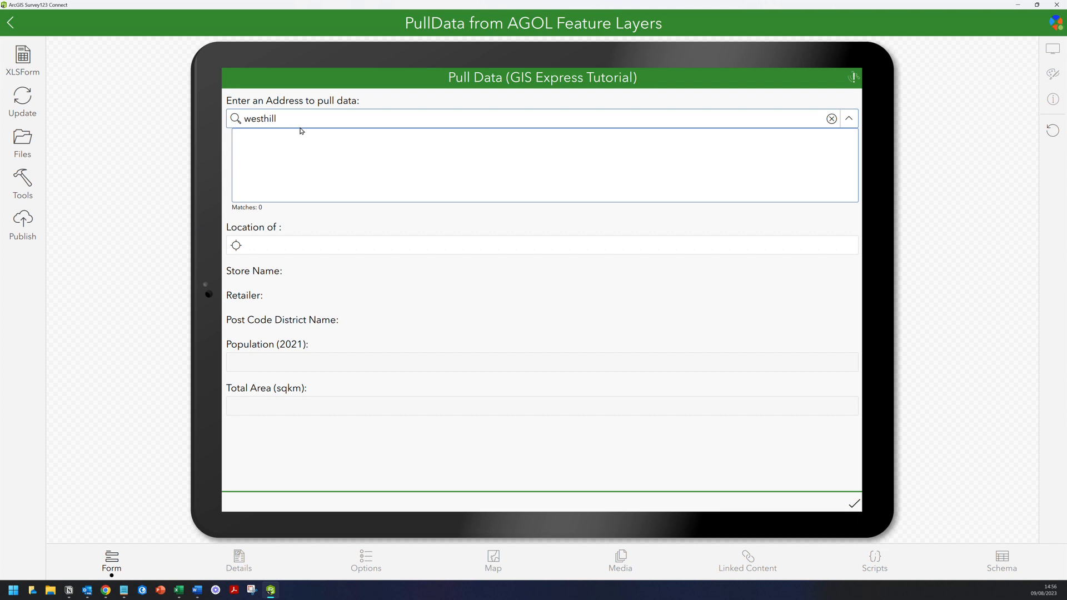
pyautogui.press('BackSpace')
pyautogui.press('BackSpace')
pyautogui.press('BackSpace')
pyautogui.press('BackSpace')
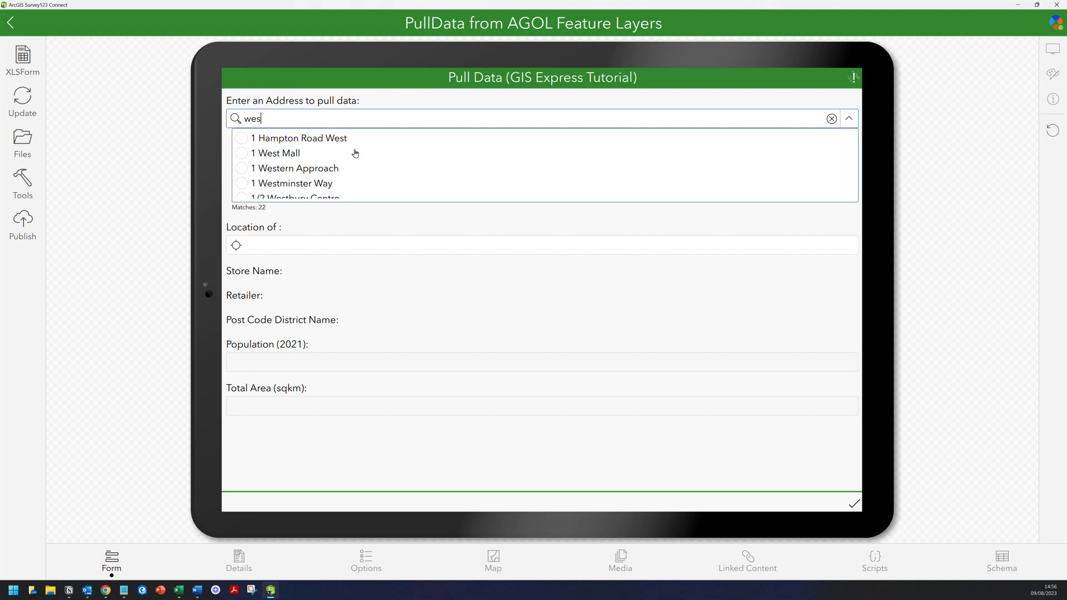
pyautogui.scroll(-2, 358, 158)
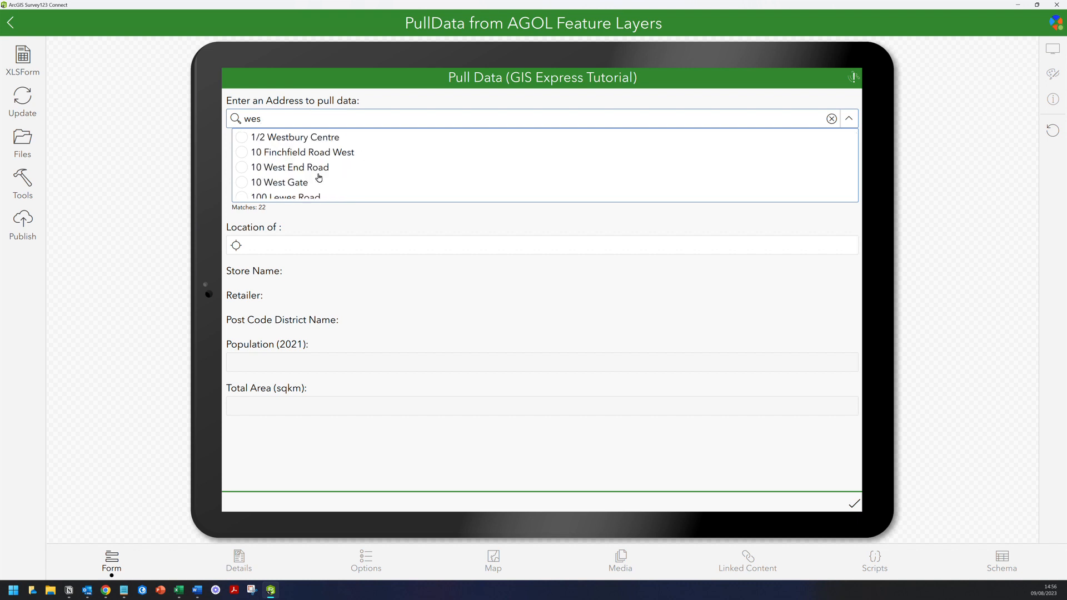
pyautogui.scroll(-2, 318, 178)
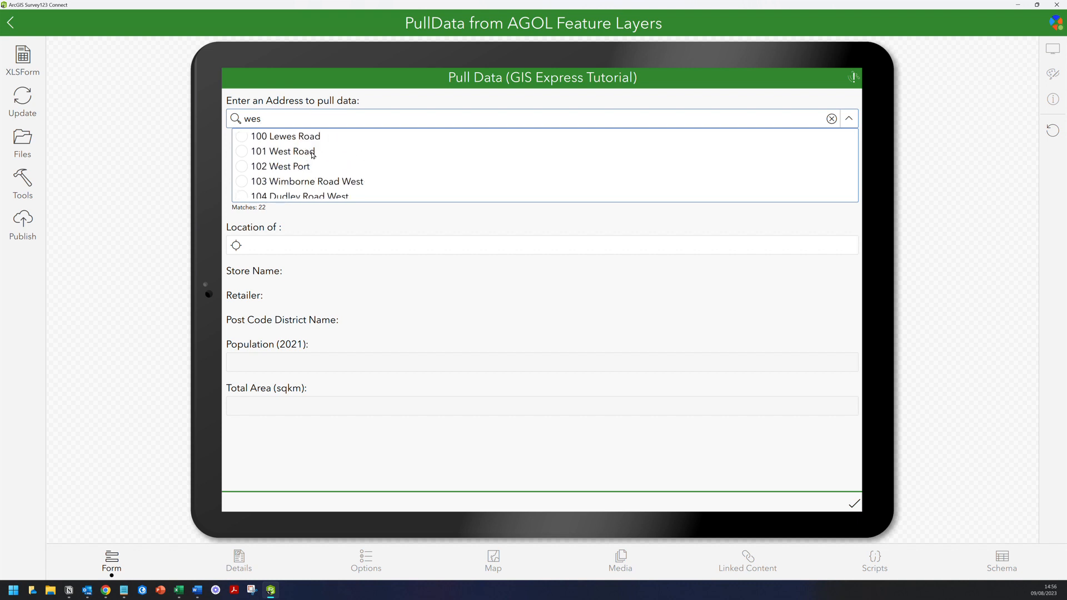
pyautogui.click(313, 155)
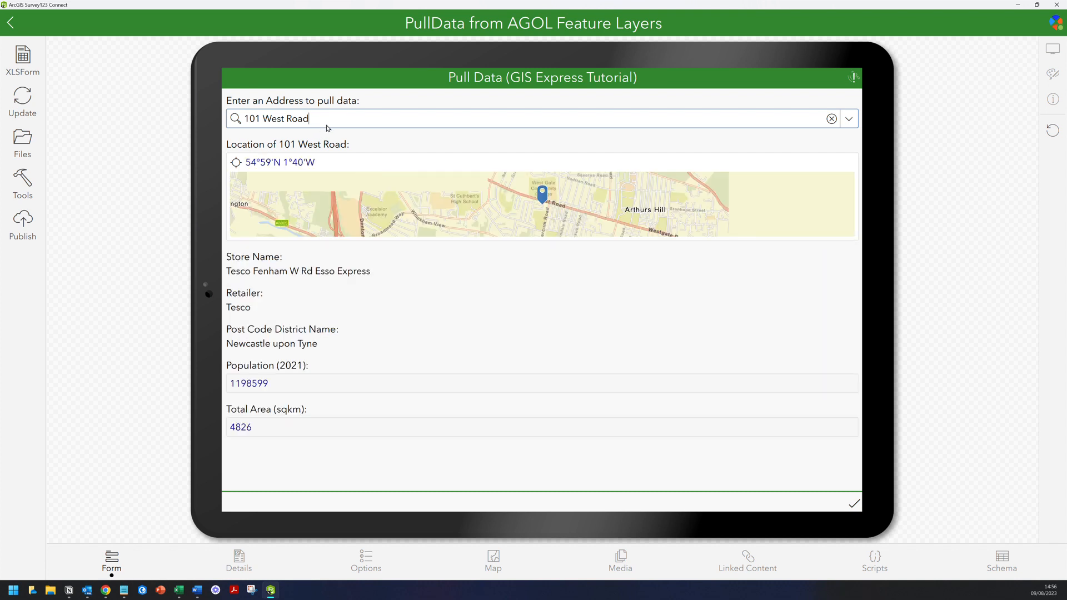
# - Search 'Westhill' and pick 10 West End Road, filling Morrisons Daily Reading, Basingstoke and Deane, population 823915 and area 1946
pyautogui.moveTo(309, 118); pyautogui.dragTo(189, 118)
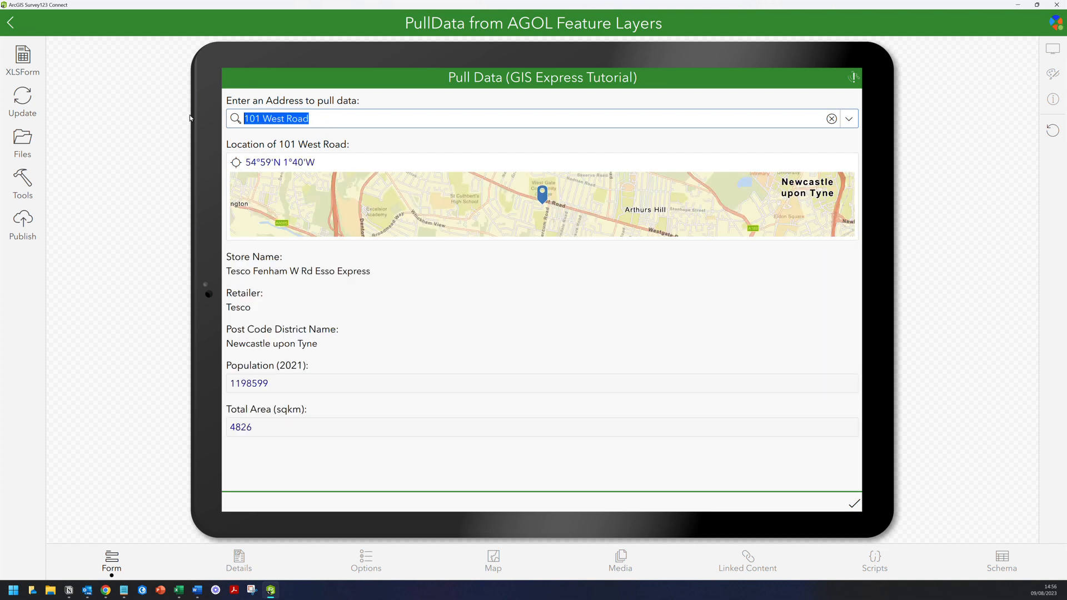
pyautogui.write('Westhill')
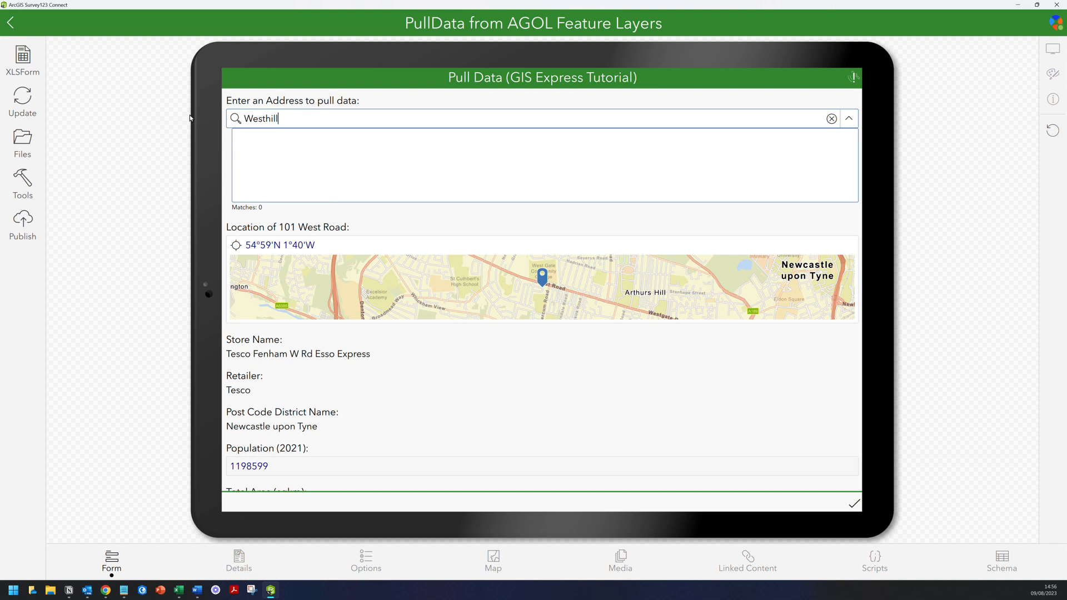
pyautogui.press('BackSpace')
pyautogui.press('BackSpace')
pyautogui.press('BackSpace')
pyautogui.press('BackSpace')
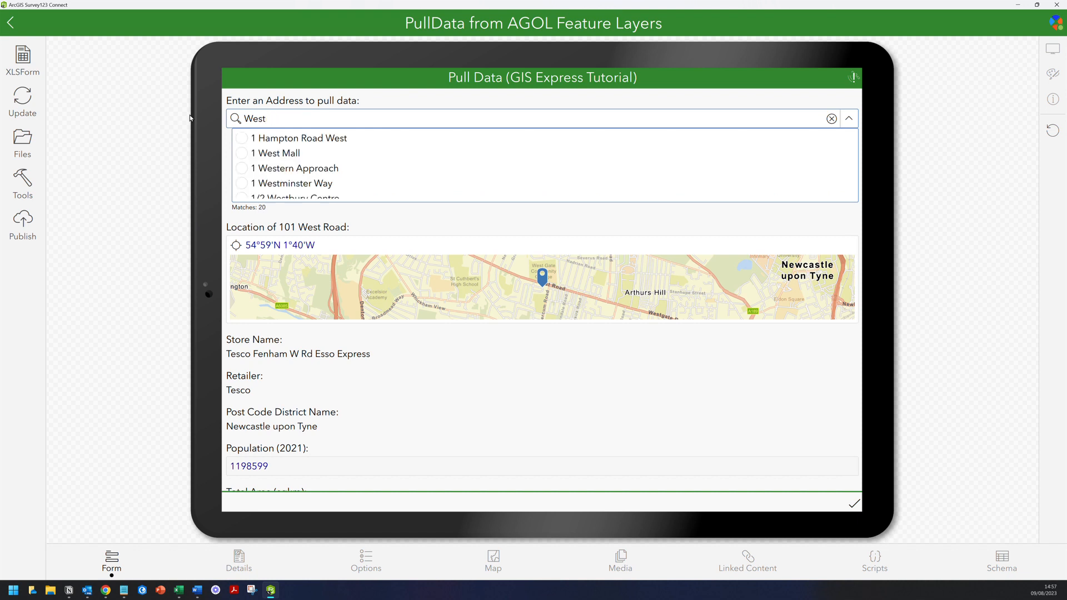
pyautogui.scroll(-2, 269, 153)
pyautogui.click(279, 167)
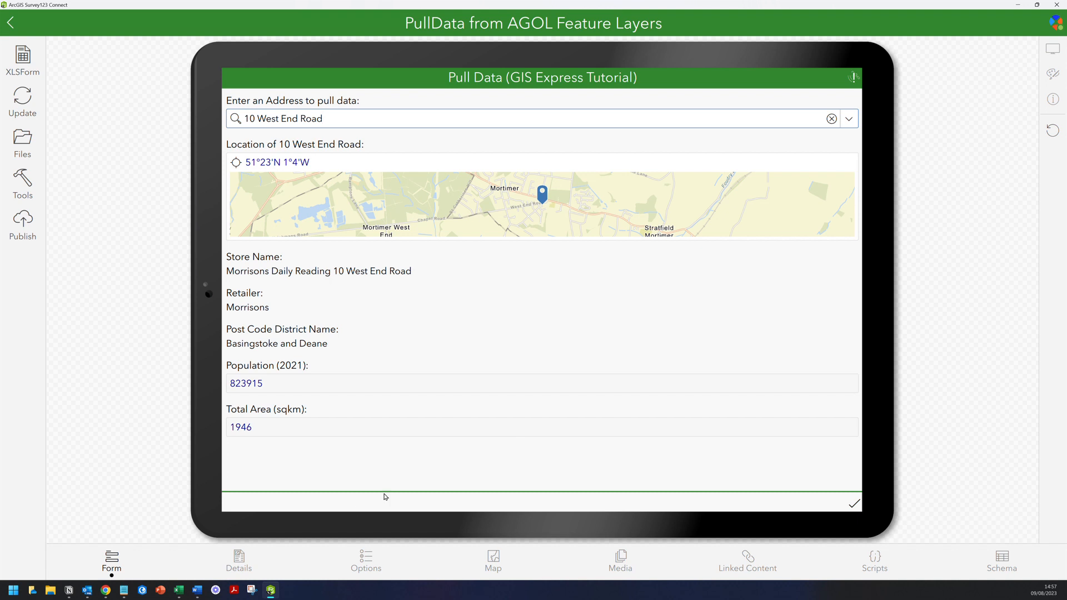
# - Bring up the PullData from AGOL Feature Layers workbook and review the survey sheet's question types
pyautogui.click(179, 590)
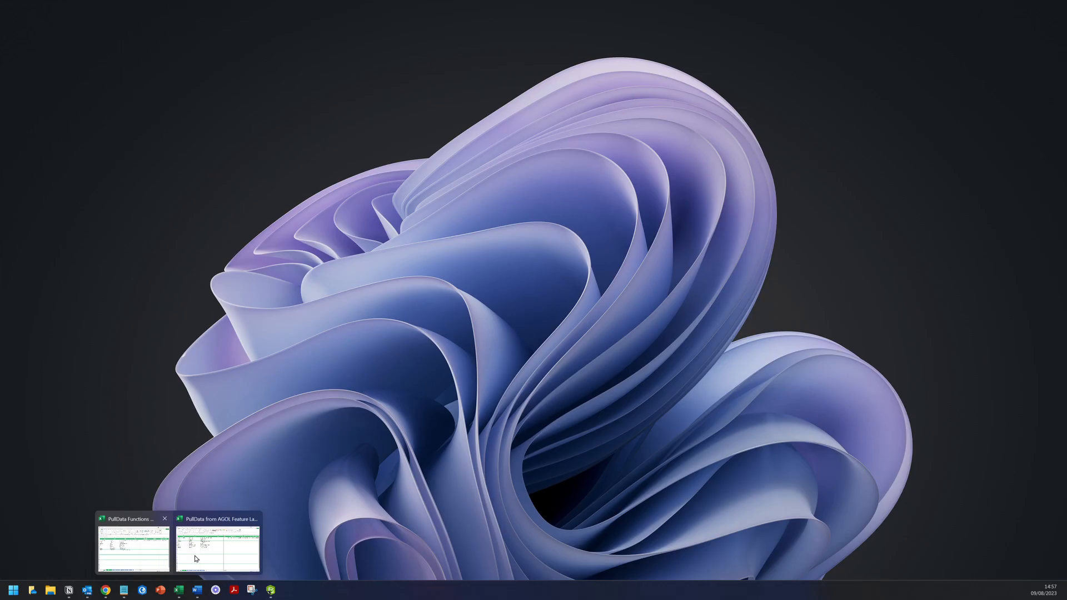
pyautogui.click(217, 550)
pyautogui.click(392, 393)
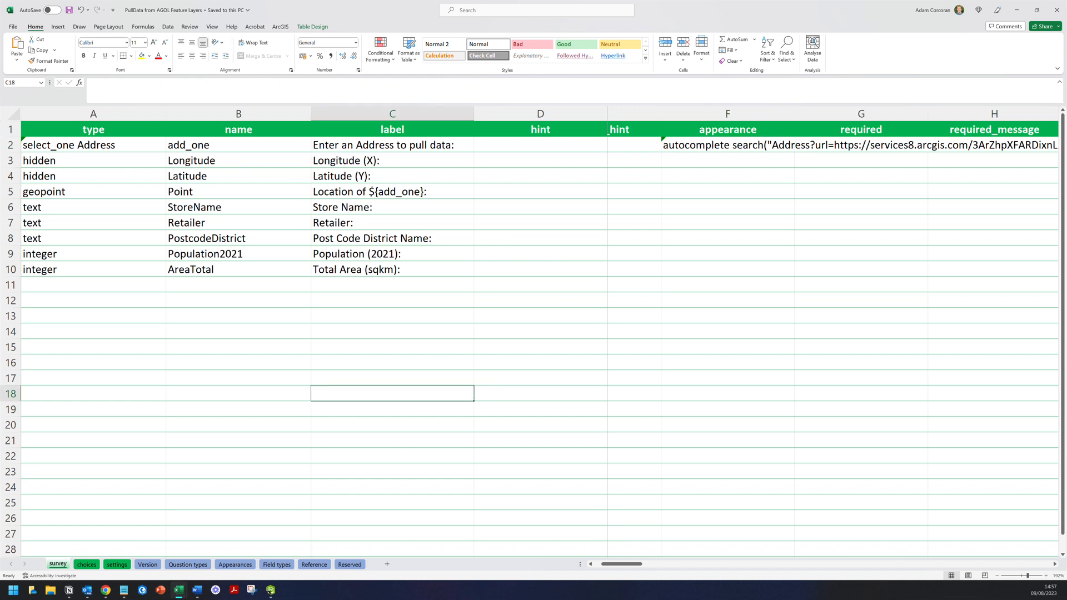
pyautogui.moveTo(94, 161); pyautogui.dragTo(95, 176)
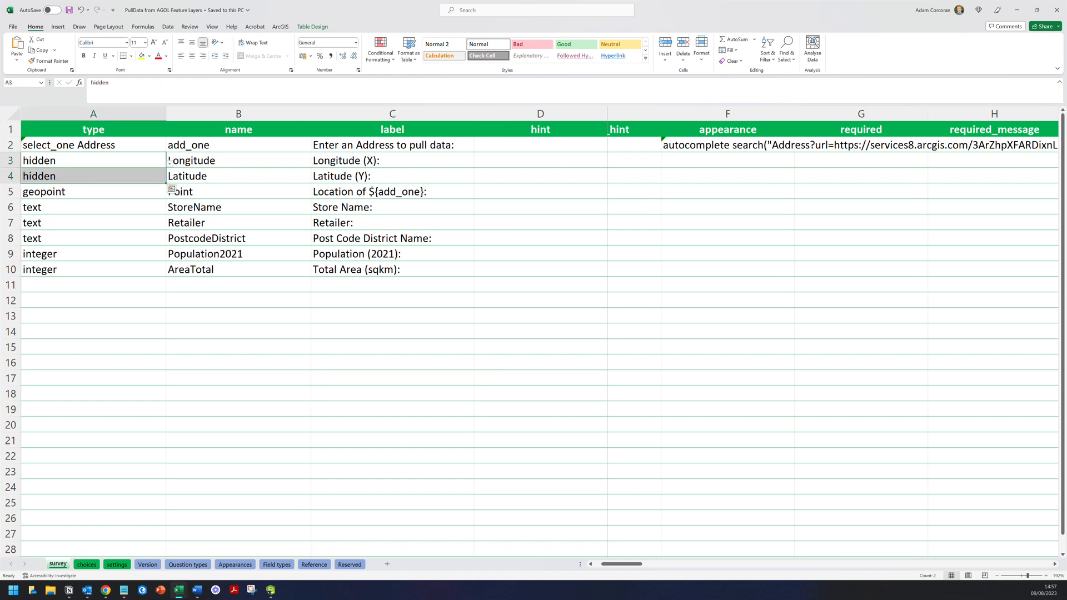
pyautogui.click(165, 206)
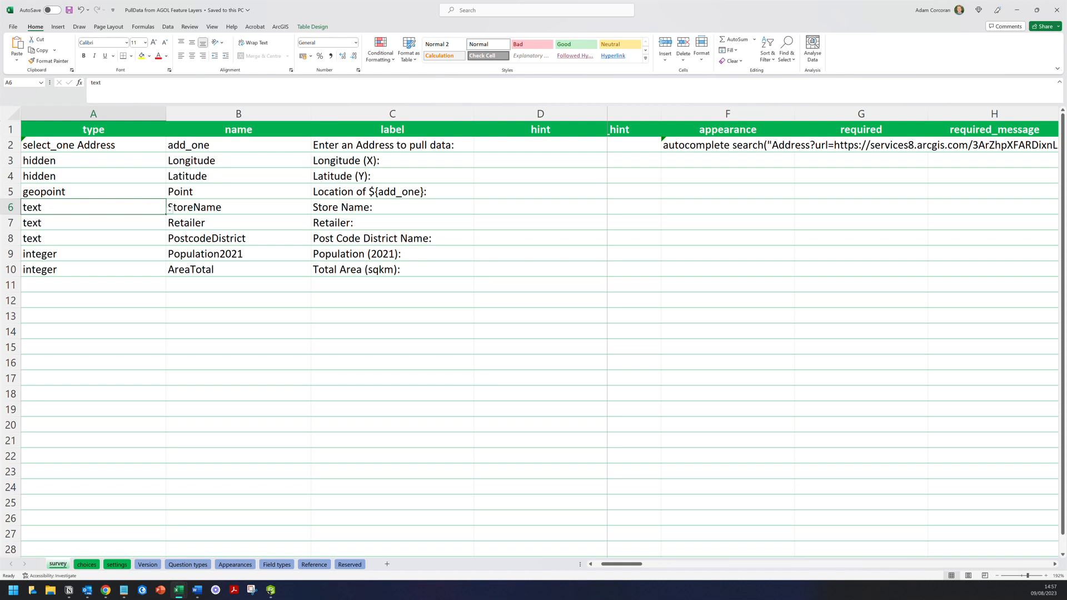
pyautogui.moveTo(621, 564); pyautogui.dragTo(782, 573)
pyautogui.click(238, 300)
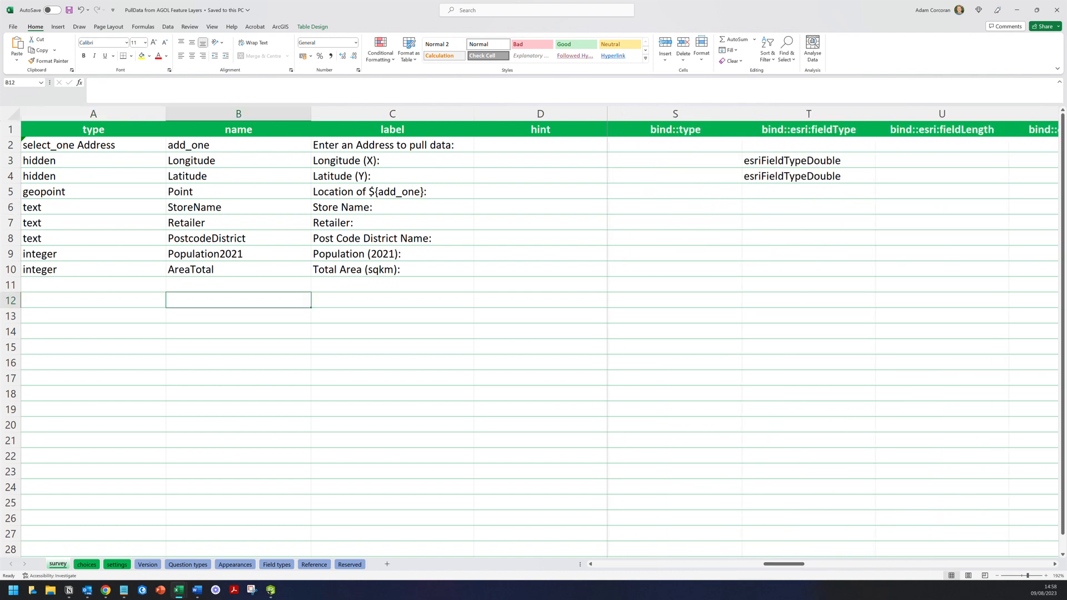
pyautogui.click(93, 285)
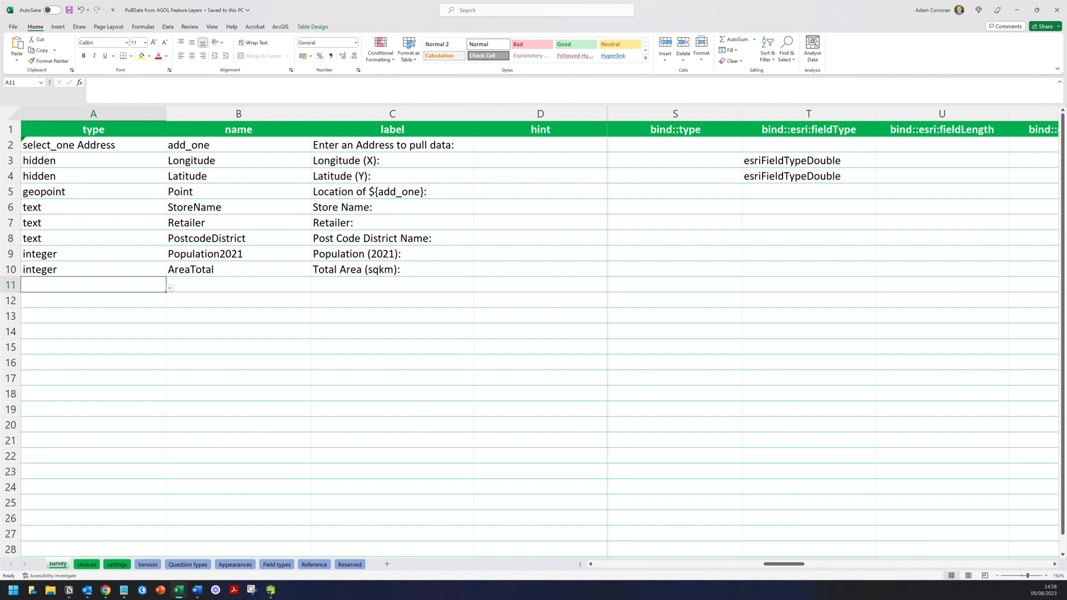
# - Step through the question names from add_one down to Retailer
pyautogui.click(238, 145)
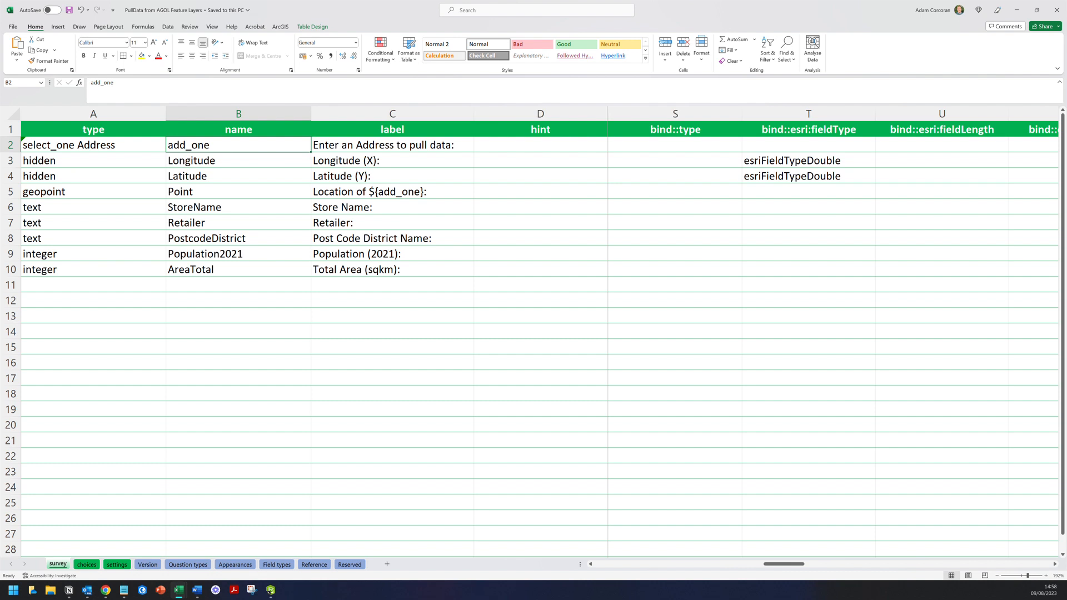
pyautogui.press('Down')
pyautogui.press('Down')
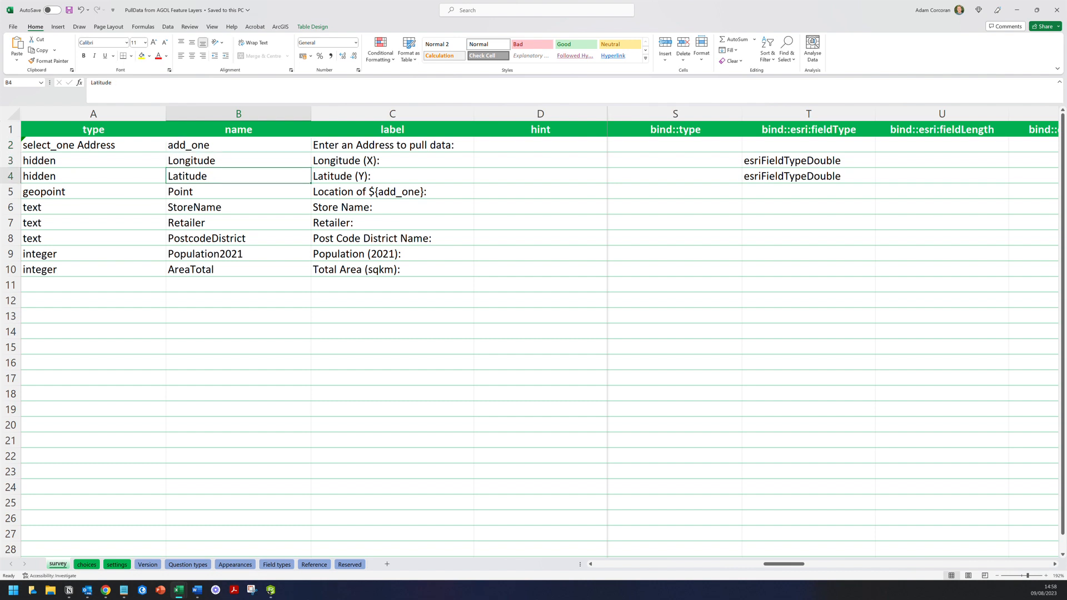
pyautogui.press('Down')
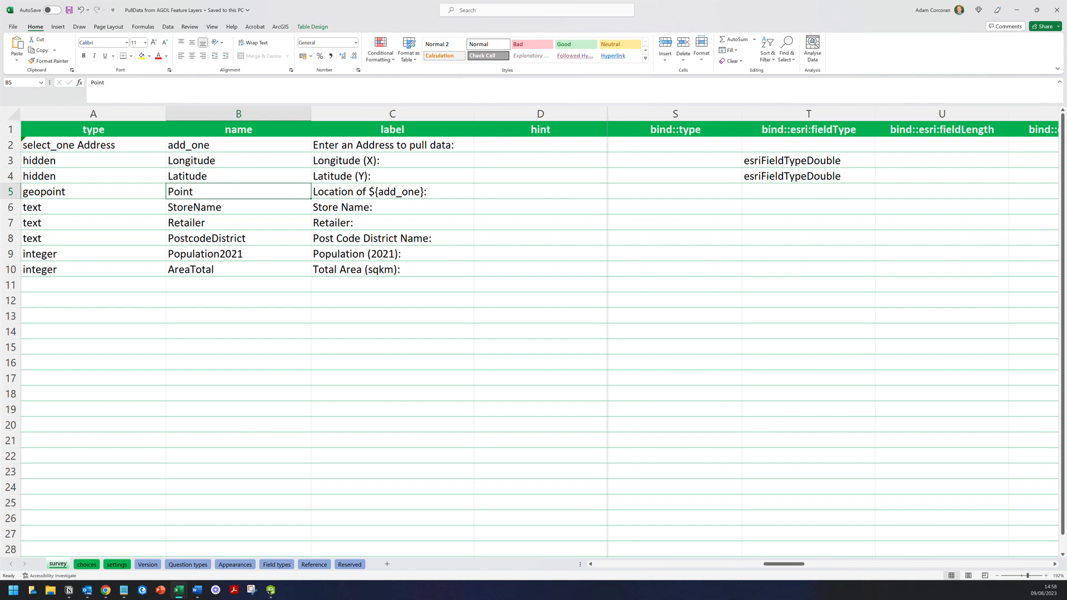
pyautogui.press('Down')
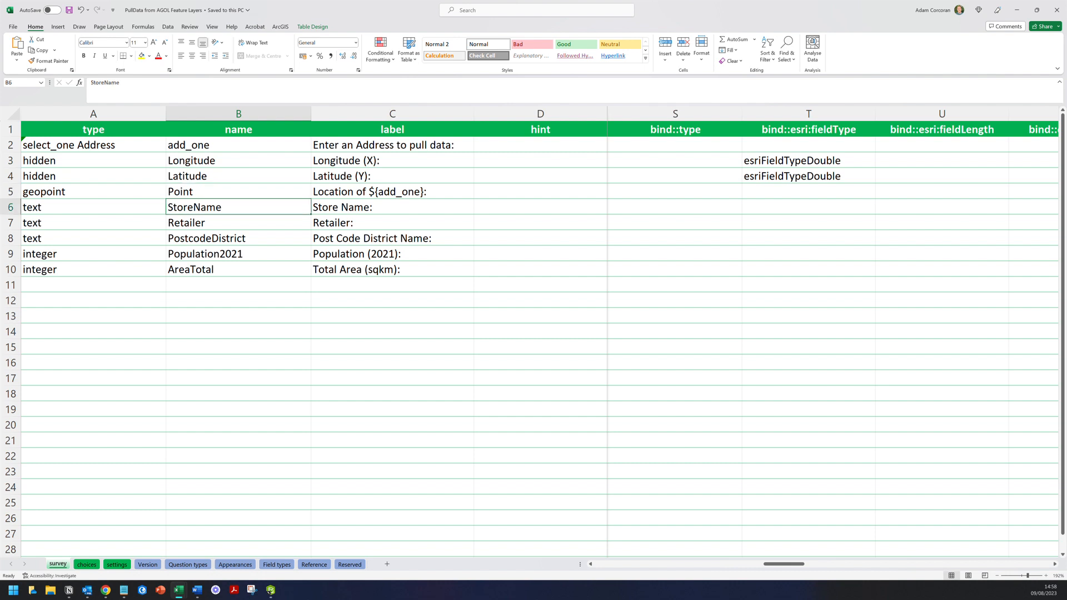
pyautogui.press('Down')
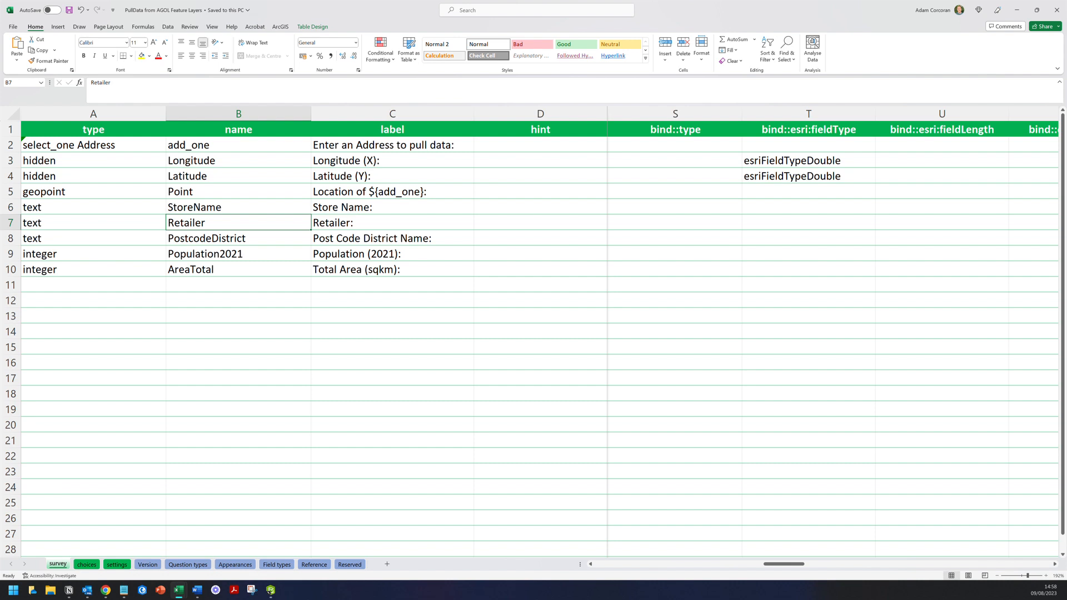
# - Inspect the PostcodeDistrict pulldata formula in K8 and the labels in C8 to C10
pyautogui.moveTo(770, 565); pyautogui.dragTo(672, 565)
pyautogui.click(697, 239)
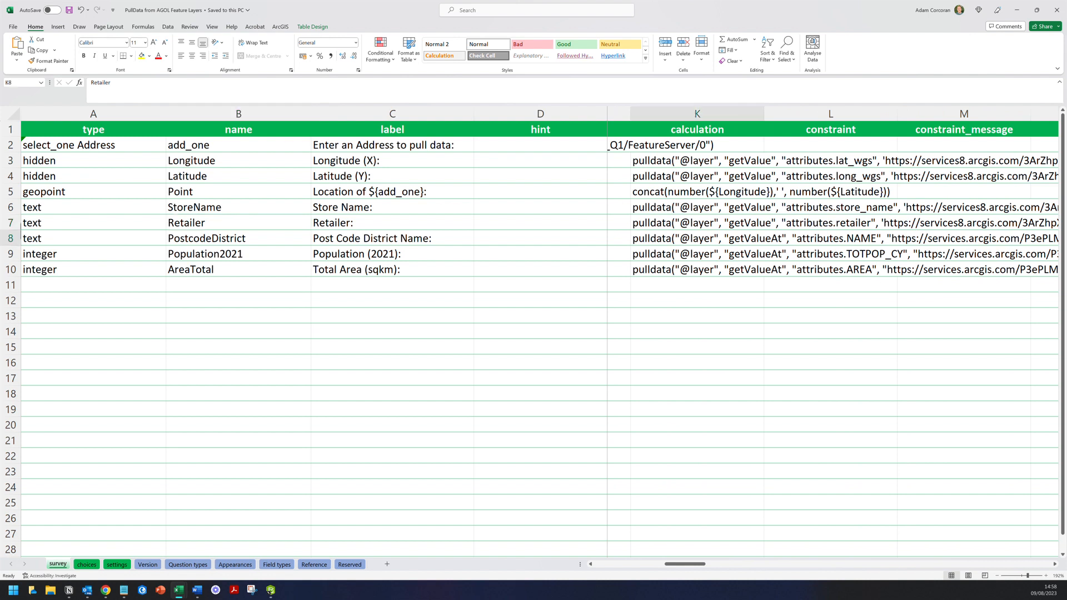
pyautogui.press('Left')
pyautogui.press('Left')
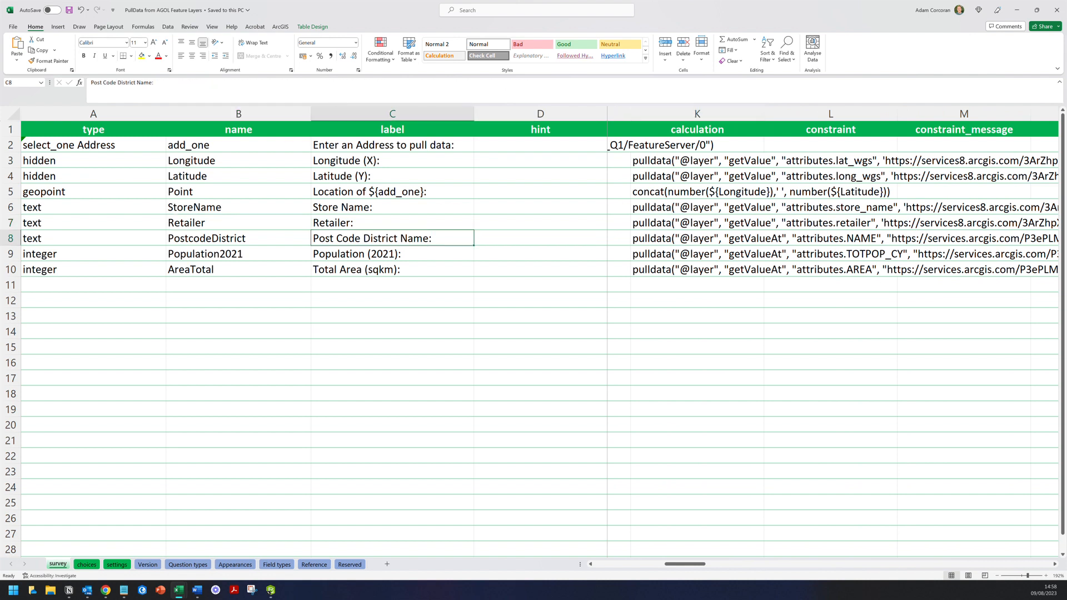
pyautogui.press('Down')
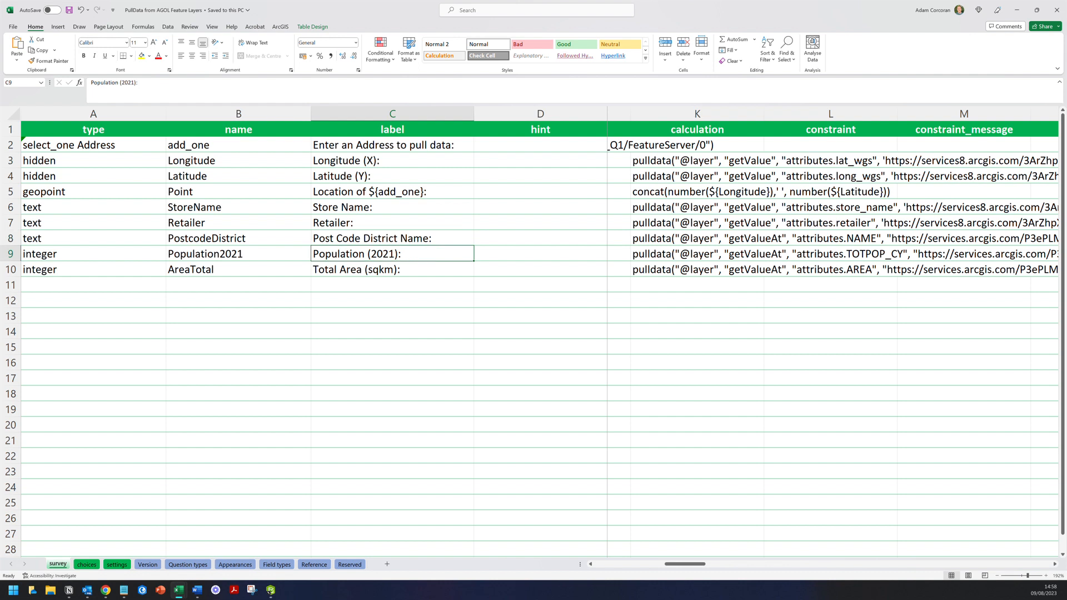
pyautogui.press('Down')
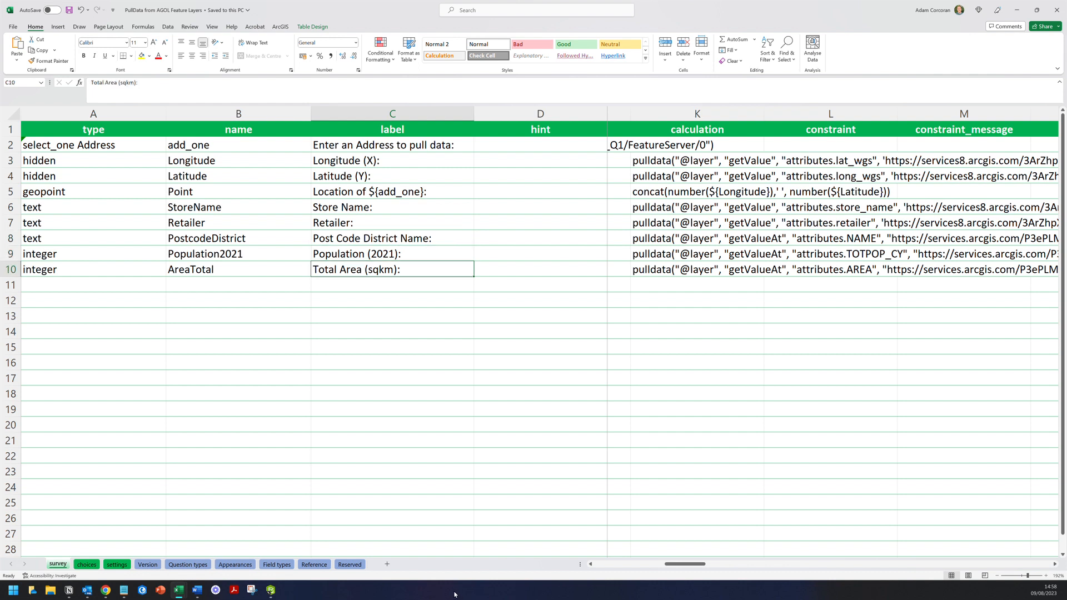
pyautogui.click(392, 394)
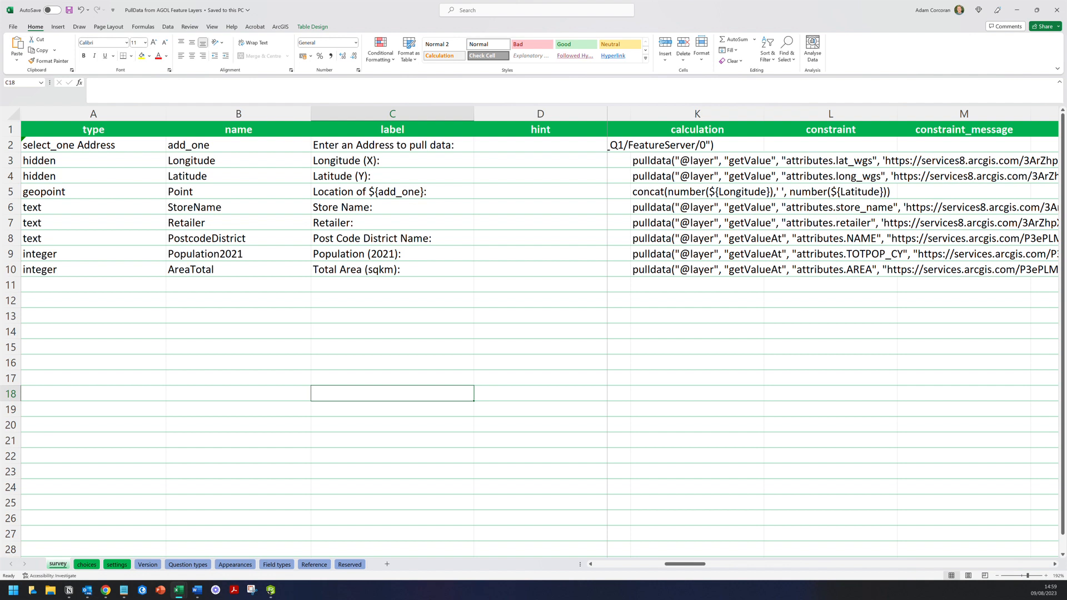
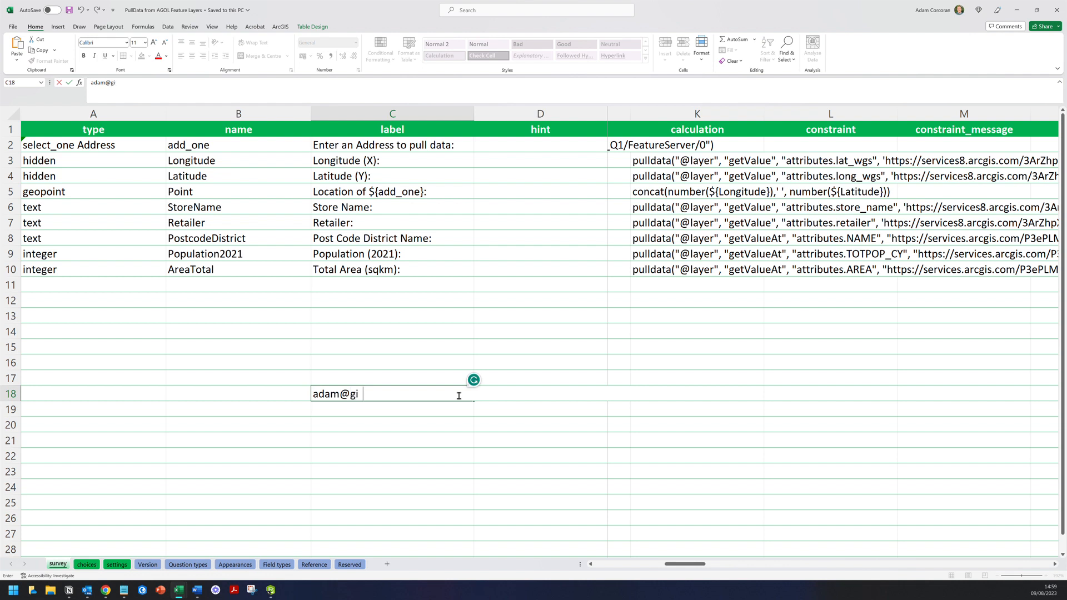
# - Enter the contact's e-mail address in C18 and the website gis-express.com in C19
pyautogui.press('Up')
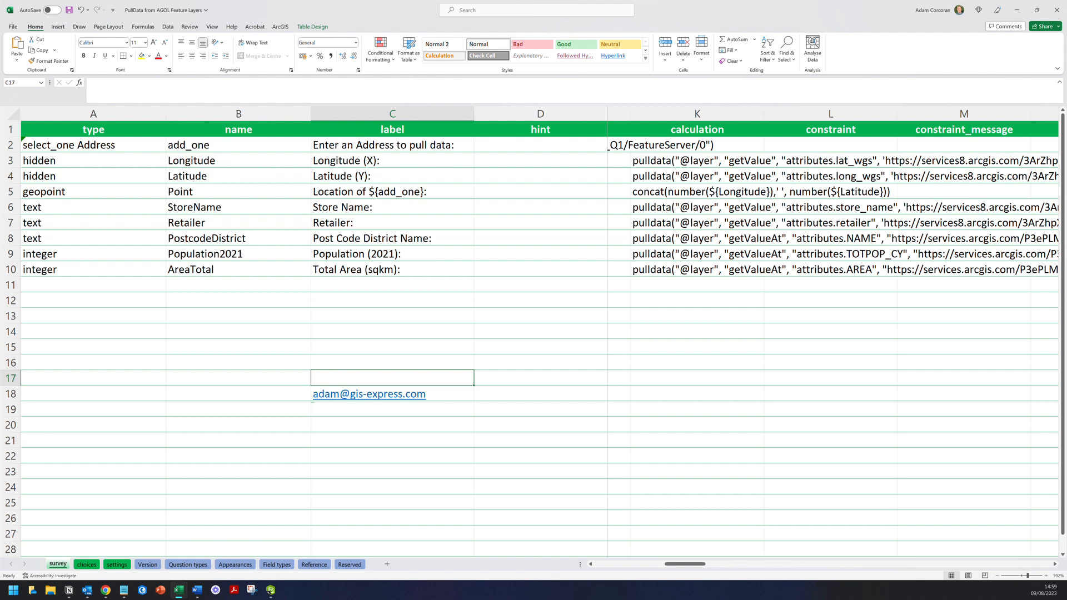
pyautogui.click(429, 409)
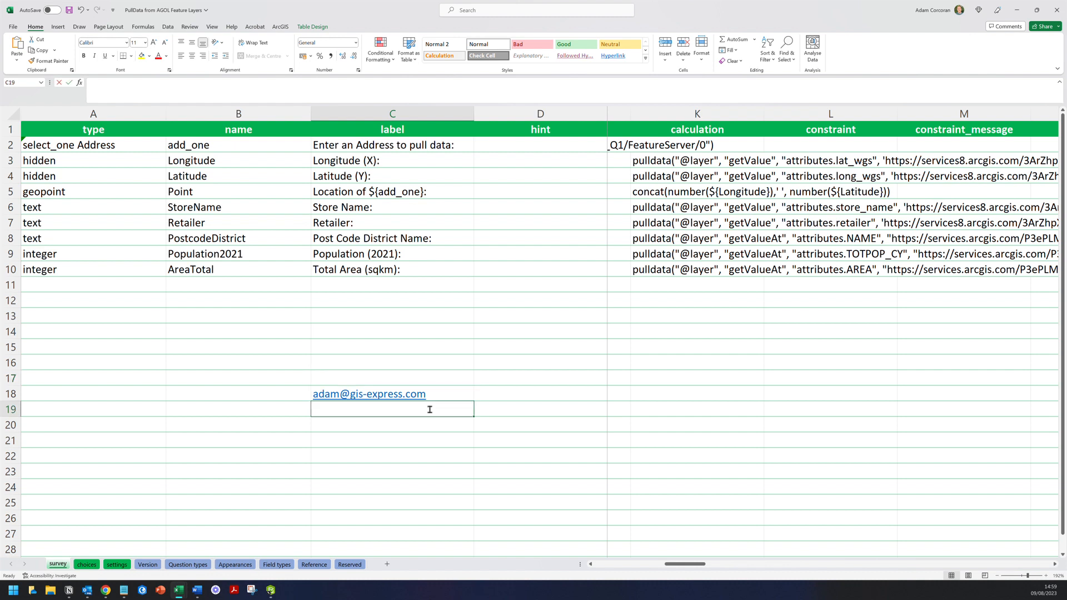
pyautogui.write('gis-express.com')
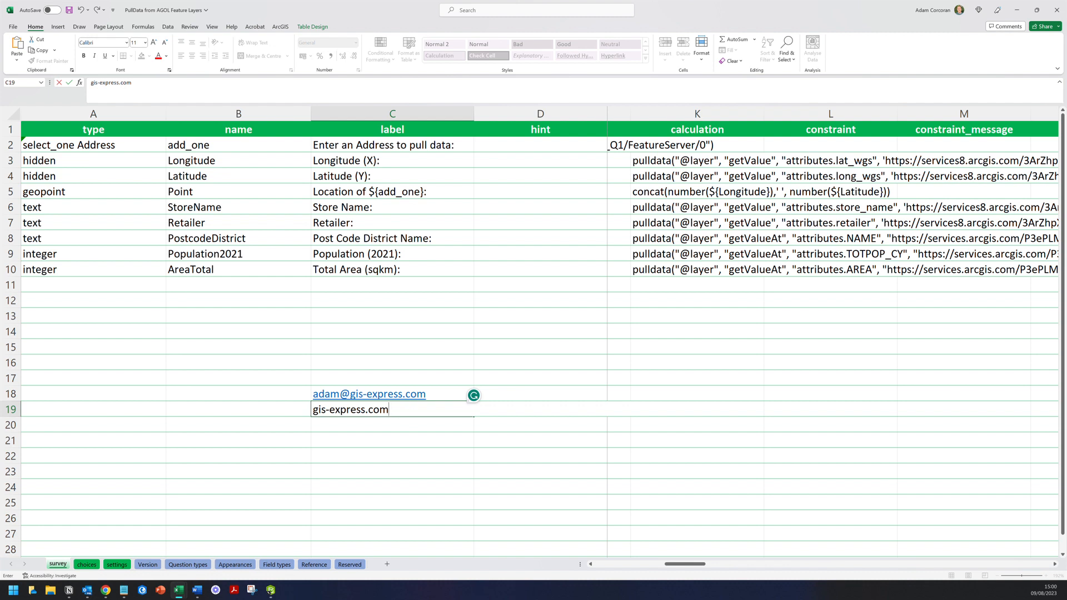
pyautogui.press('Up')
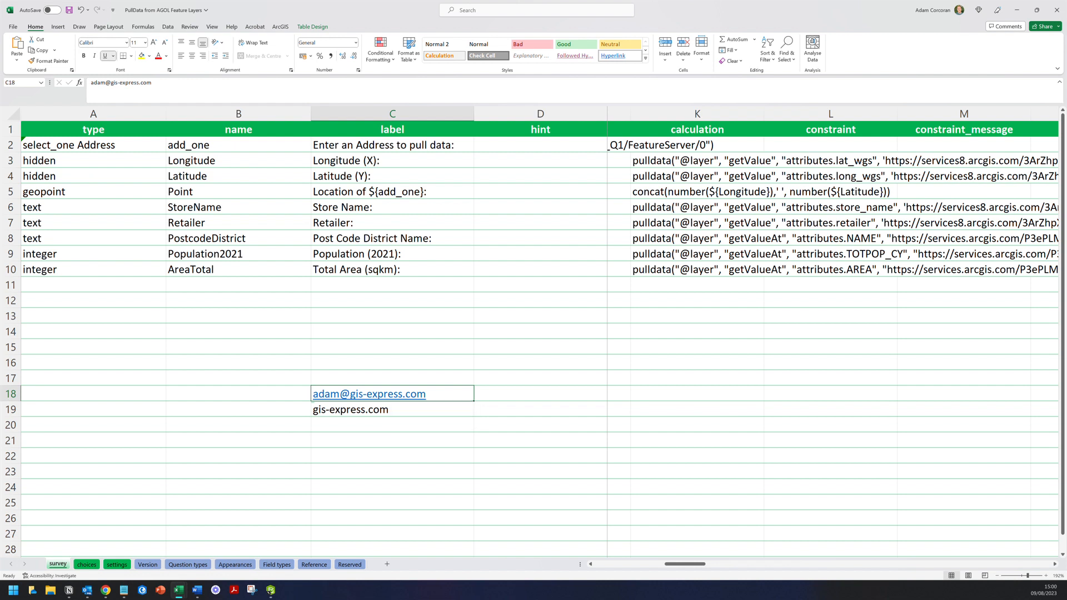
pyautogui.click(393, 377)
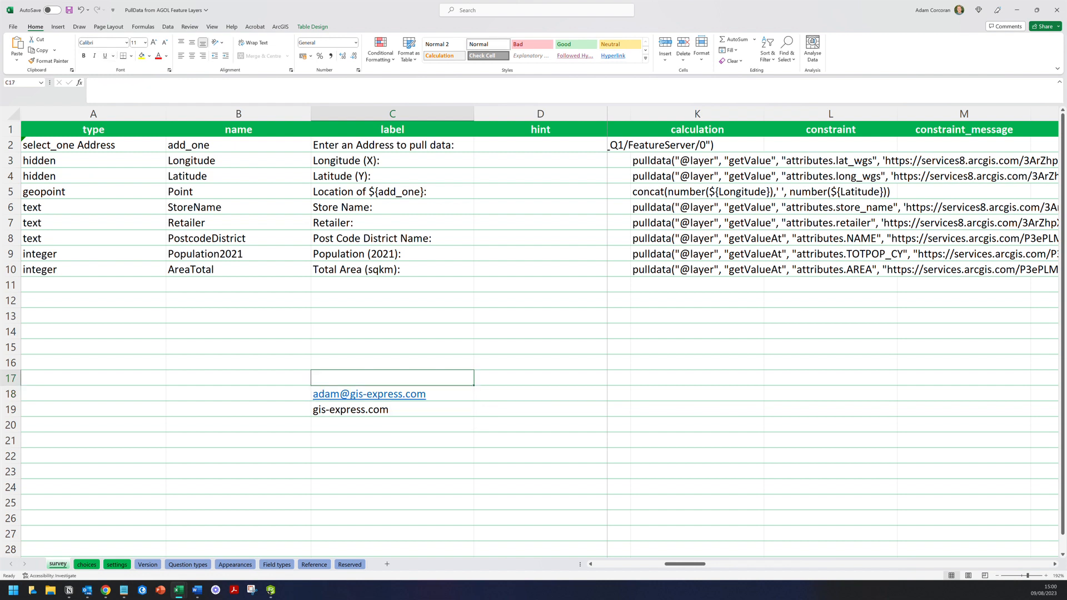